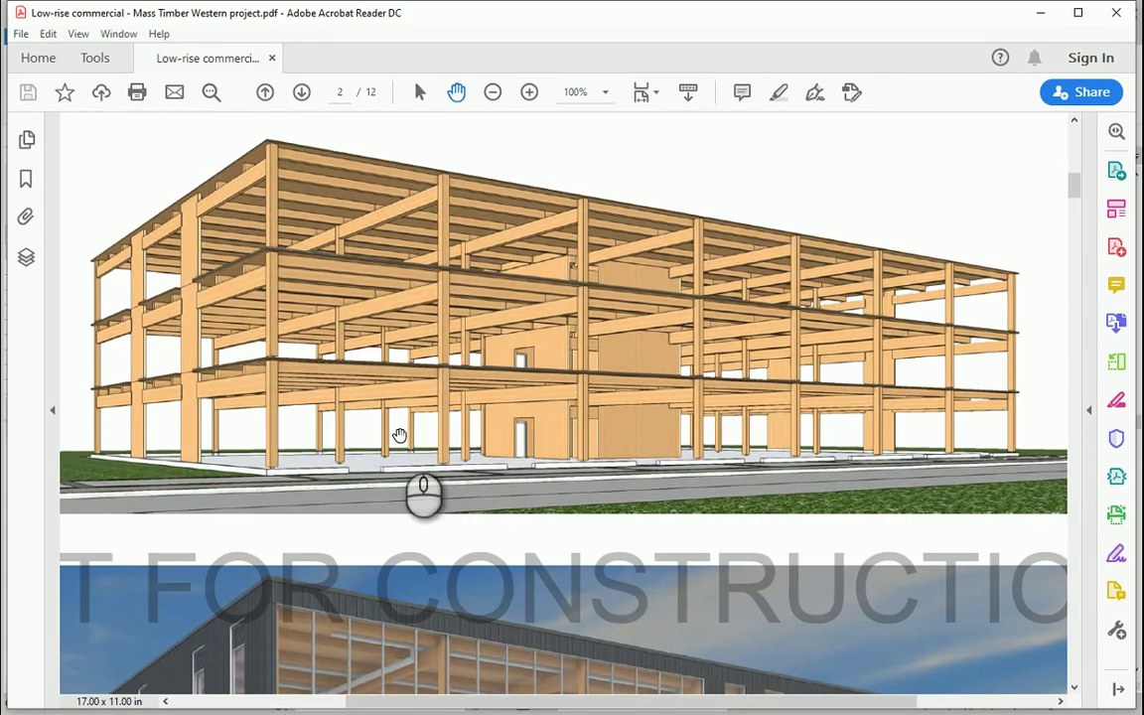
Examine the building views and the page 3 floor plan with its structural member notes in the project PDF.
drag(276, 445, 314, 485)
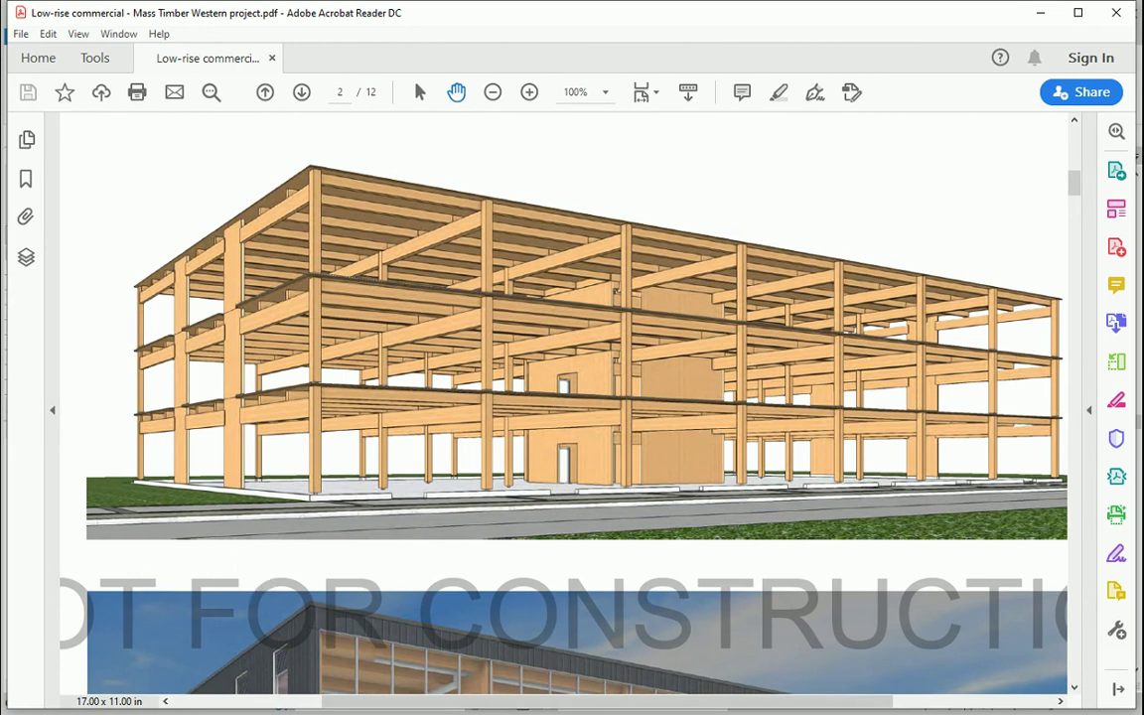
scroll(462, 372, down, 10)
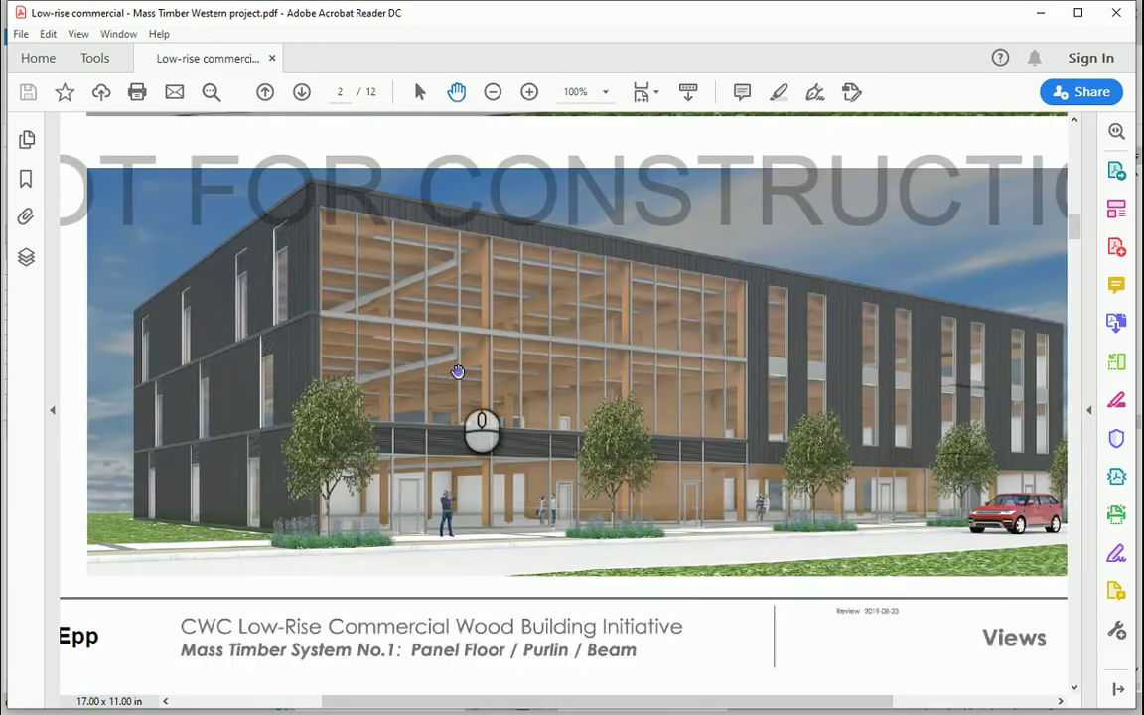
mouse_move(786, 481)
mouse_down()
mouse_move(523, 470)
mouse_move(475, 407)
mouse_up()
click(529, 91)
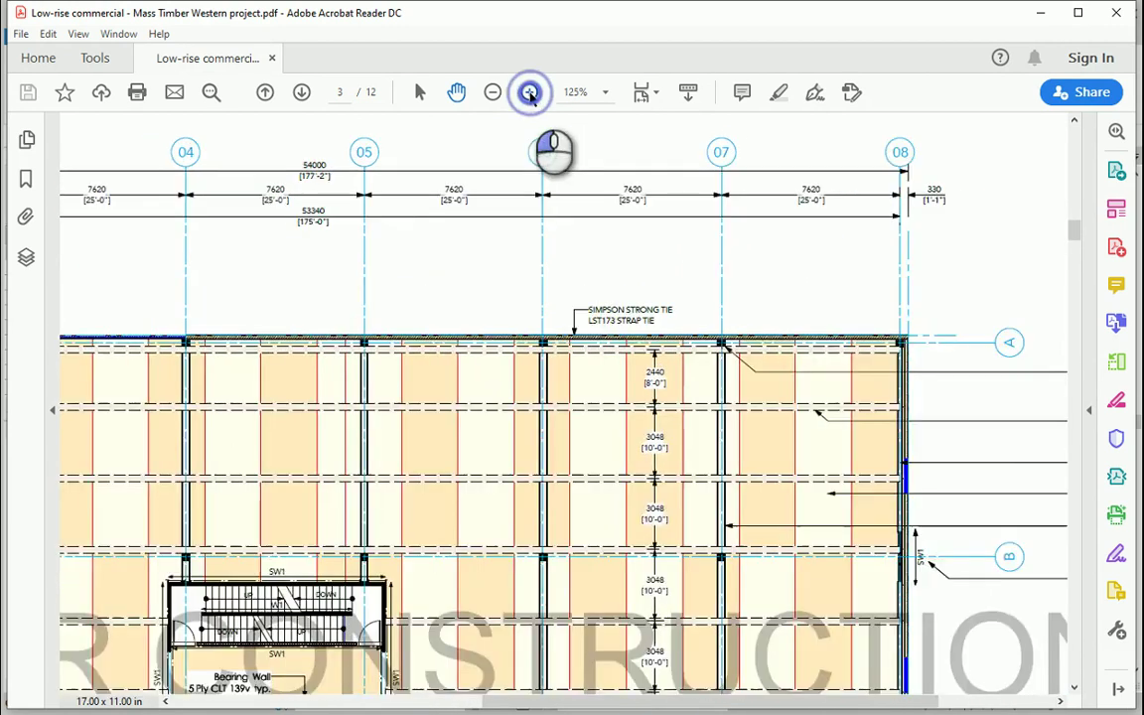
click(529, 91)
mouse_move(835, 475)
mouse_down()
mouse_move(508, 475)
mouse_move(280, 433)
mouse_move(274, 412)
mouse_up()
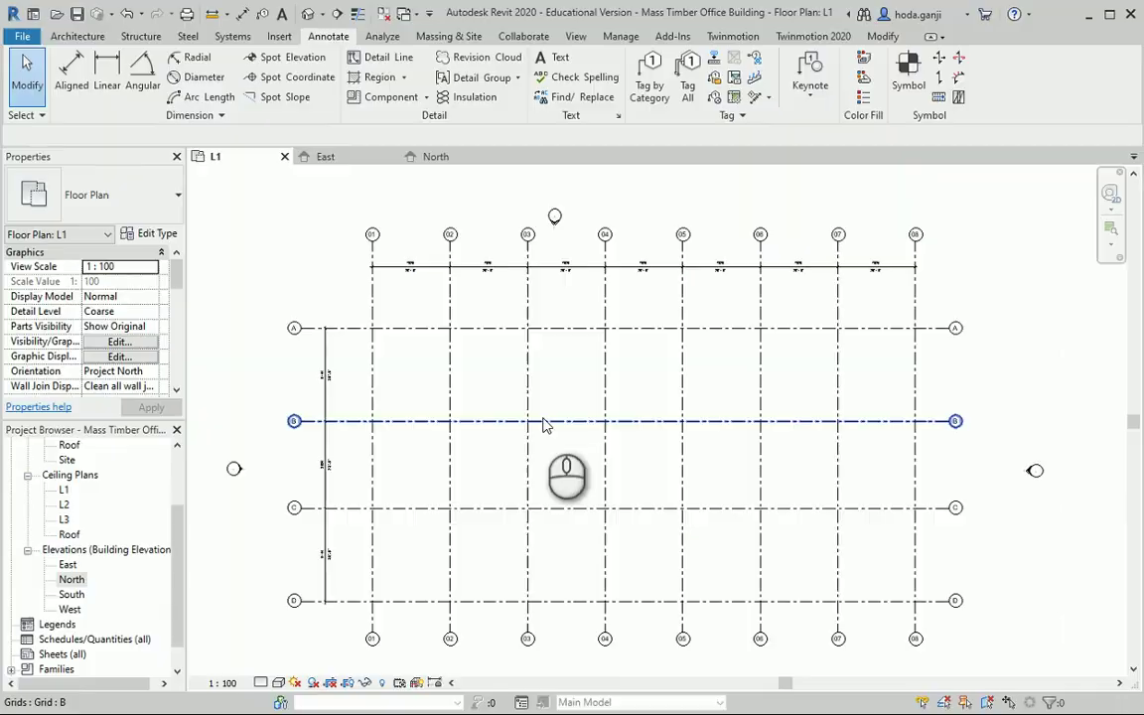
In Revit, start structural column placement and load M_Glulam-Western Species-Column from the Canada library's Structural Columns, Wood folder.
click(466, 383)
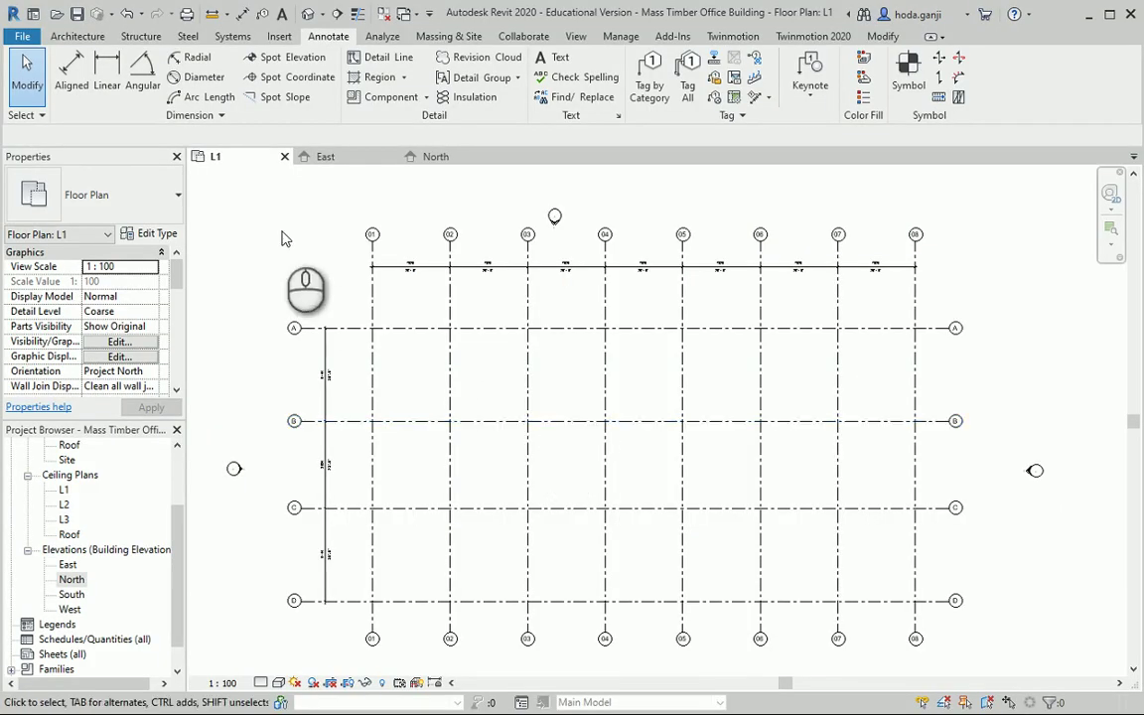
click(140, 37)
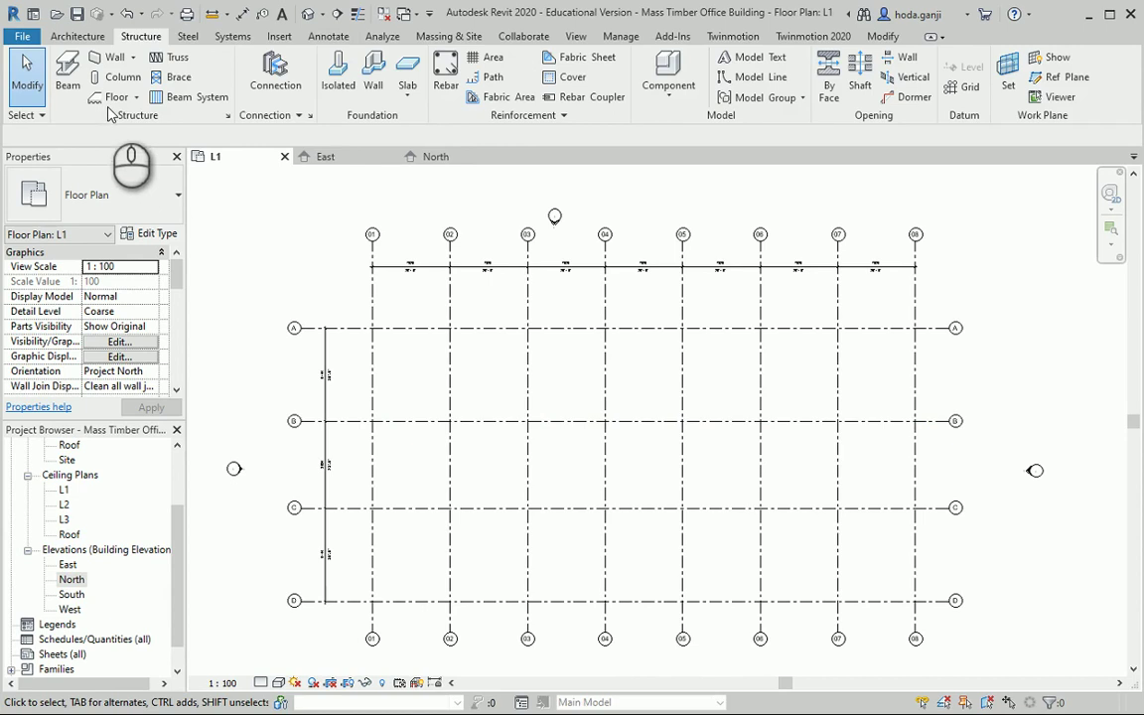
click(117, 78)
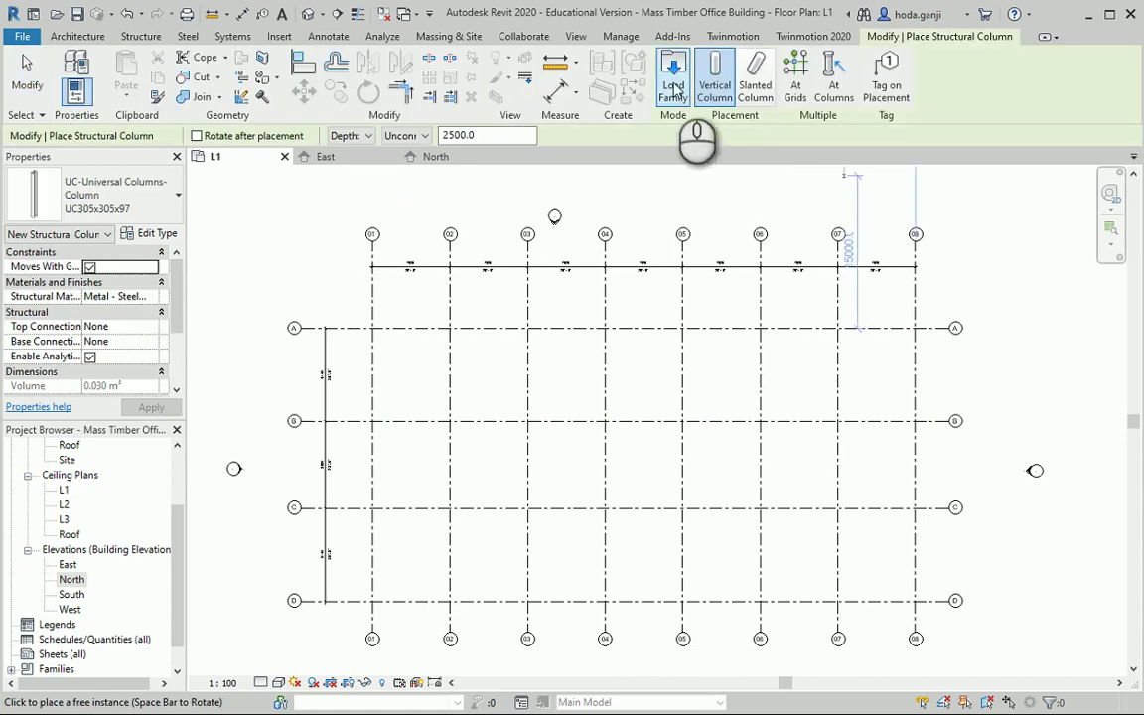
click(674, 88)
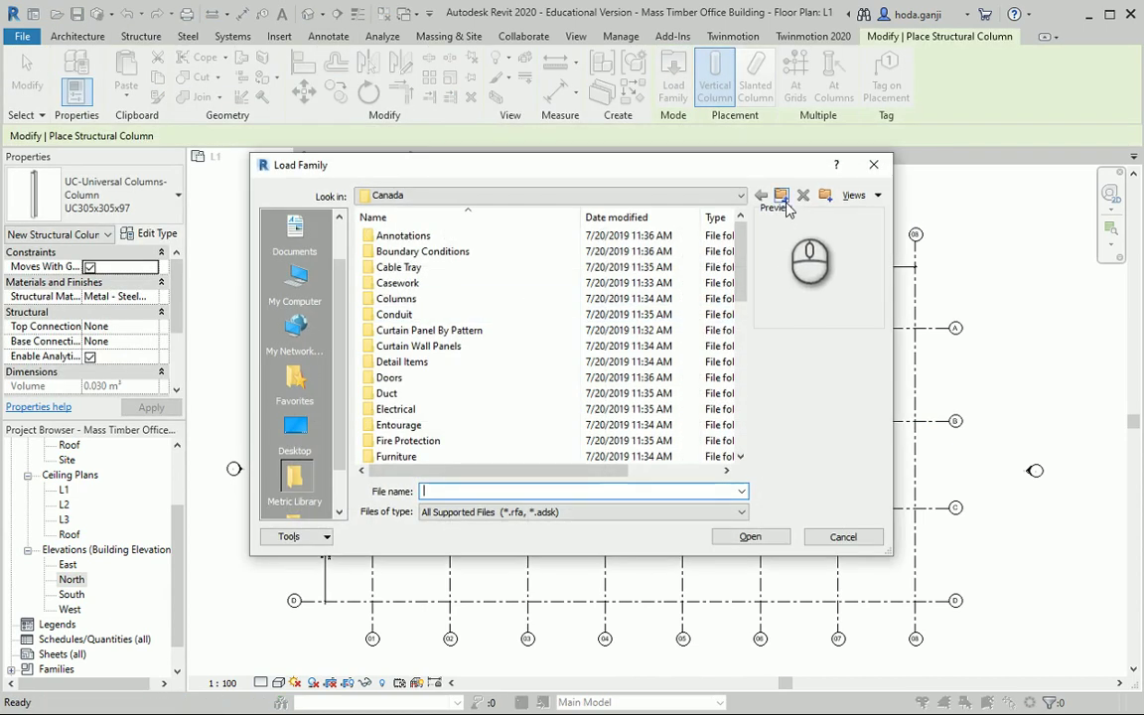
scroll(442, 358, down, 8)
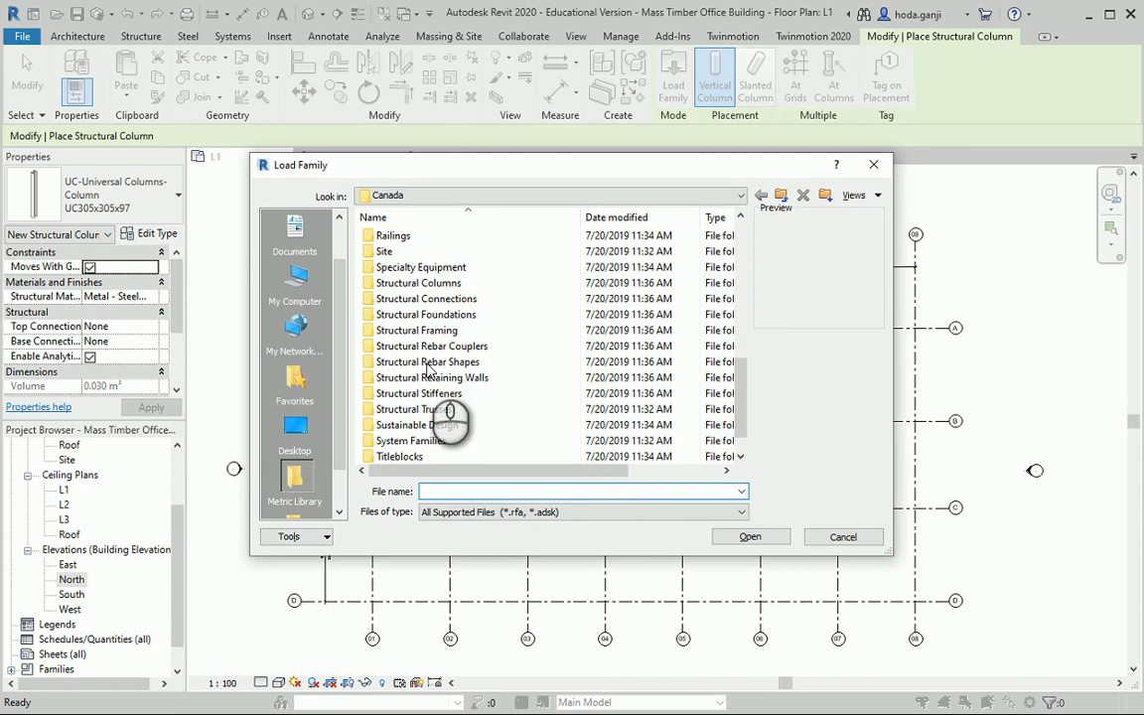
click(417, 283)
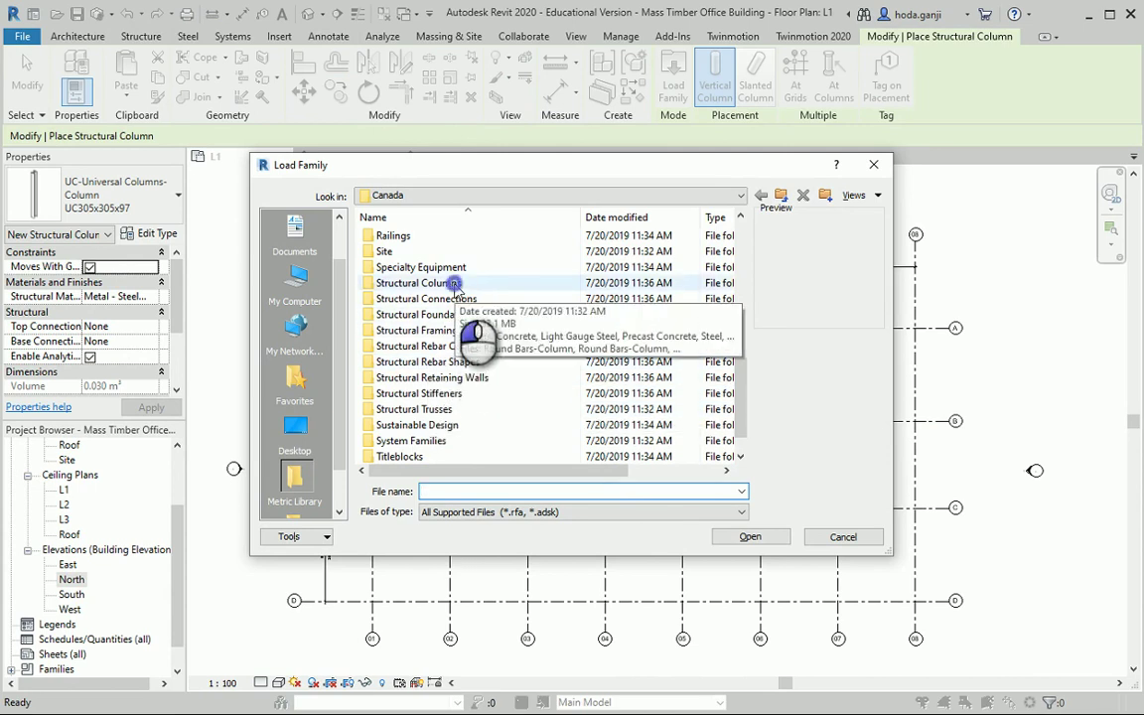
scroll(517, 402, up, 7)
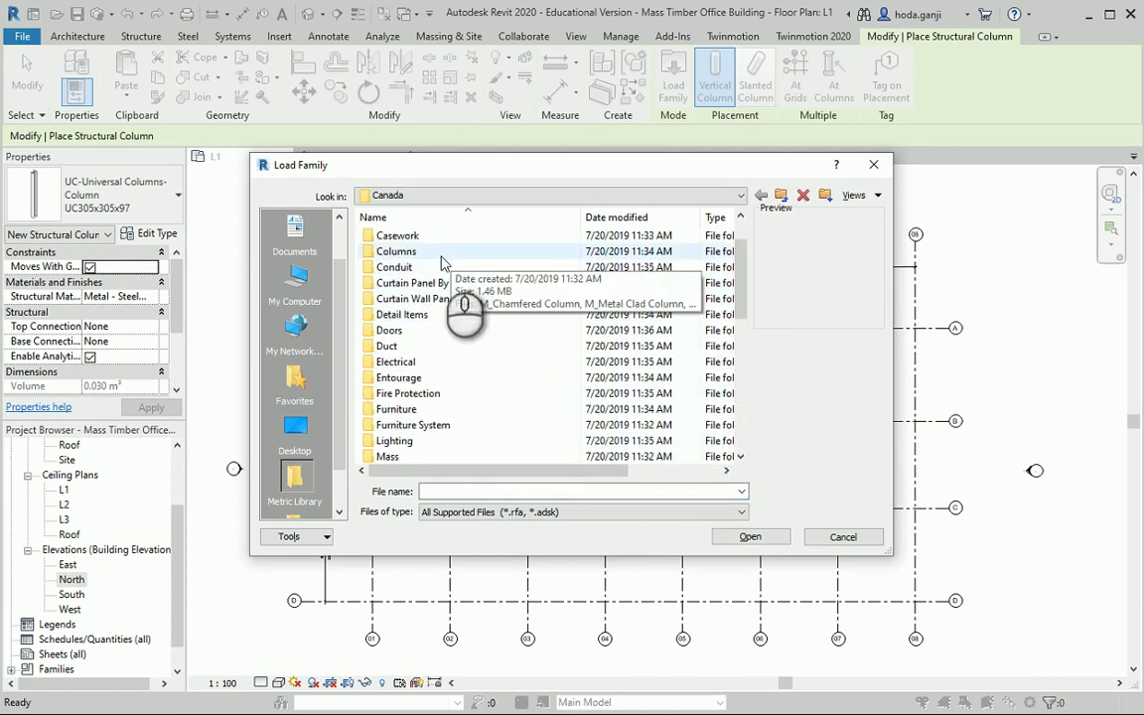
scroll(452, 318, down, 6)
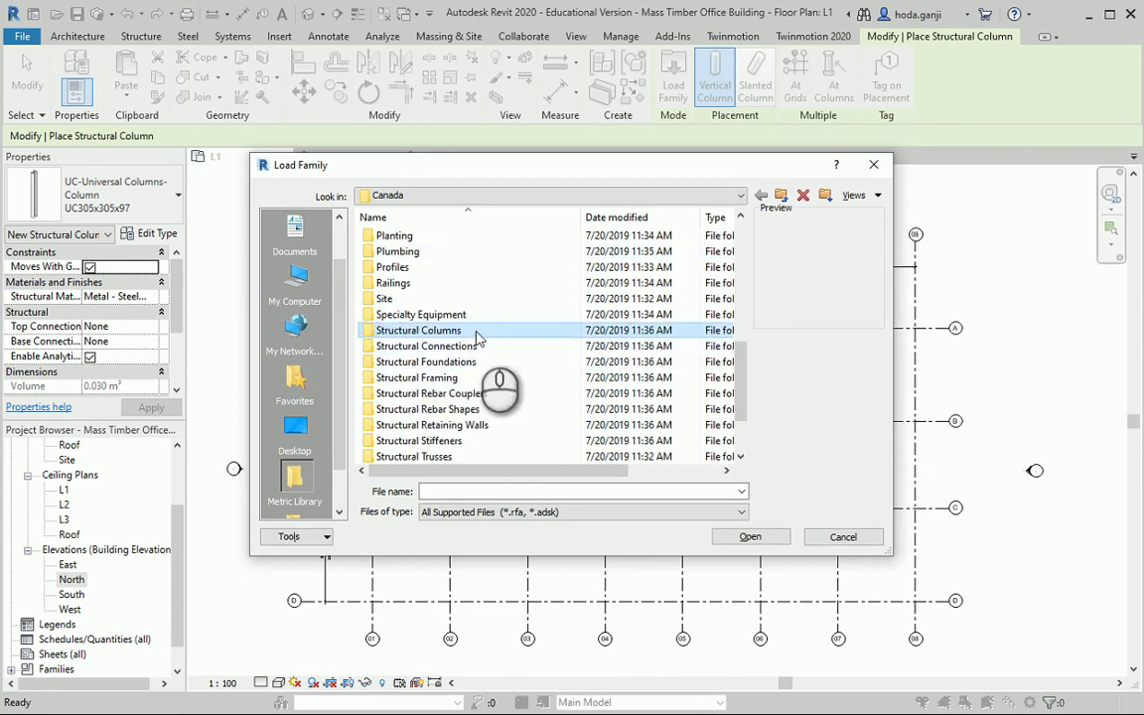
double_click(476, 334)
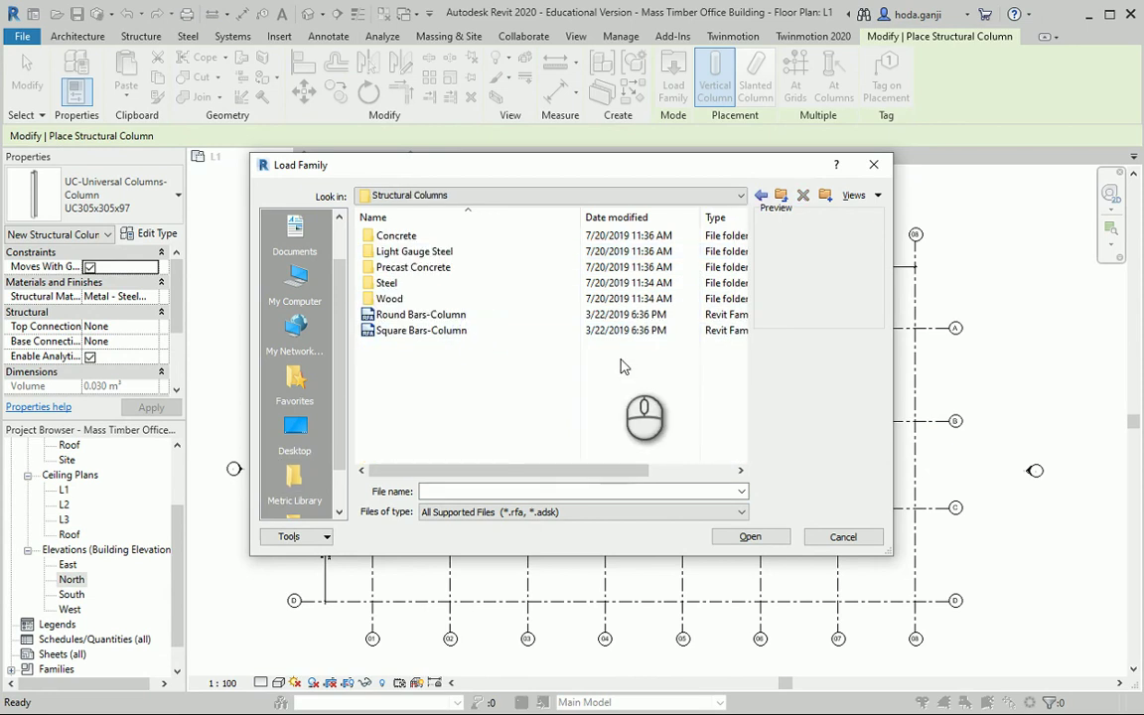
double_click(390, 298)
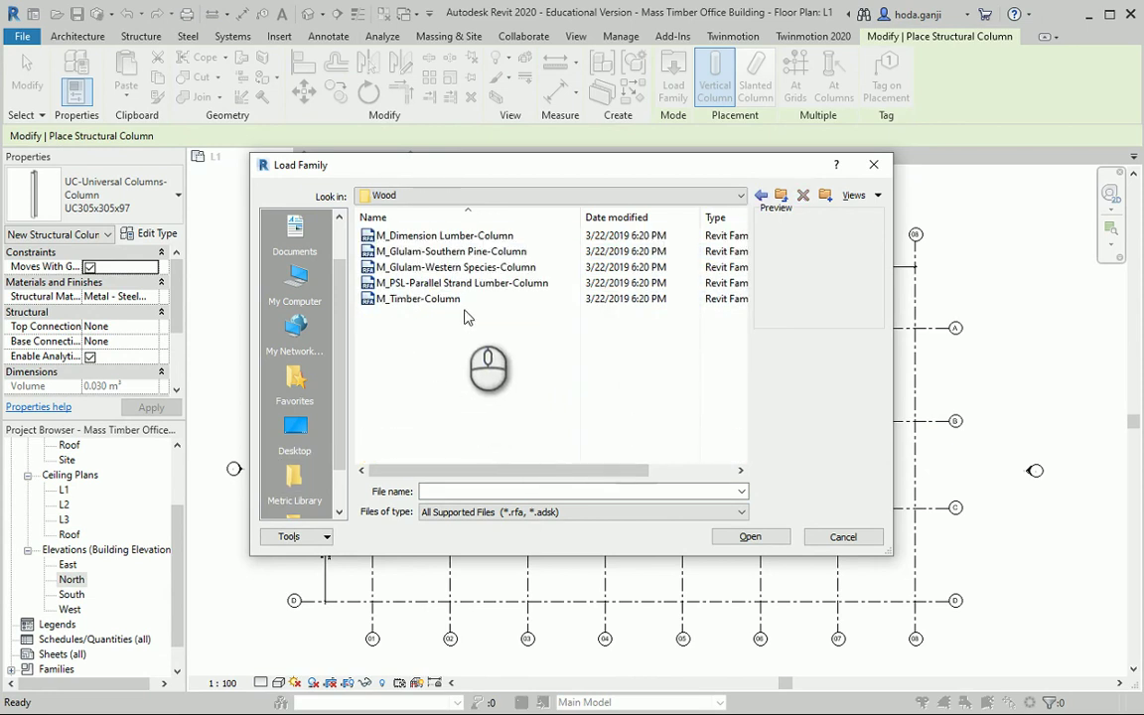
click(472, 238)
click(471, 267)
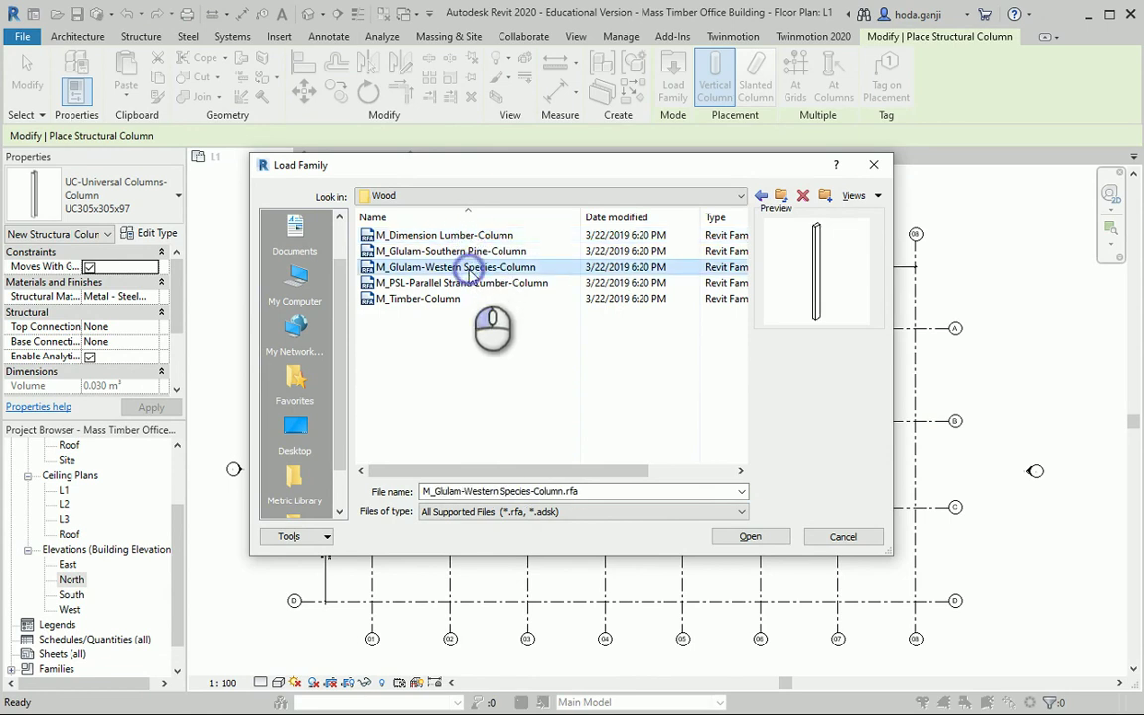
click(735, 538)
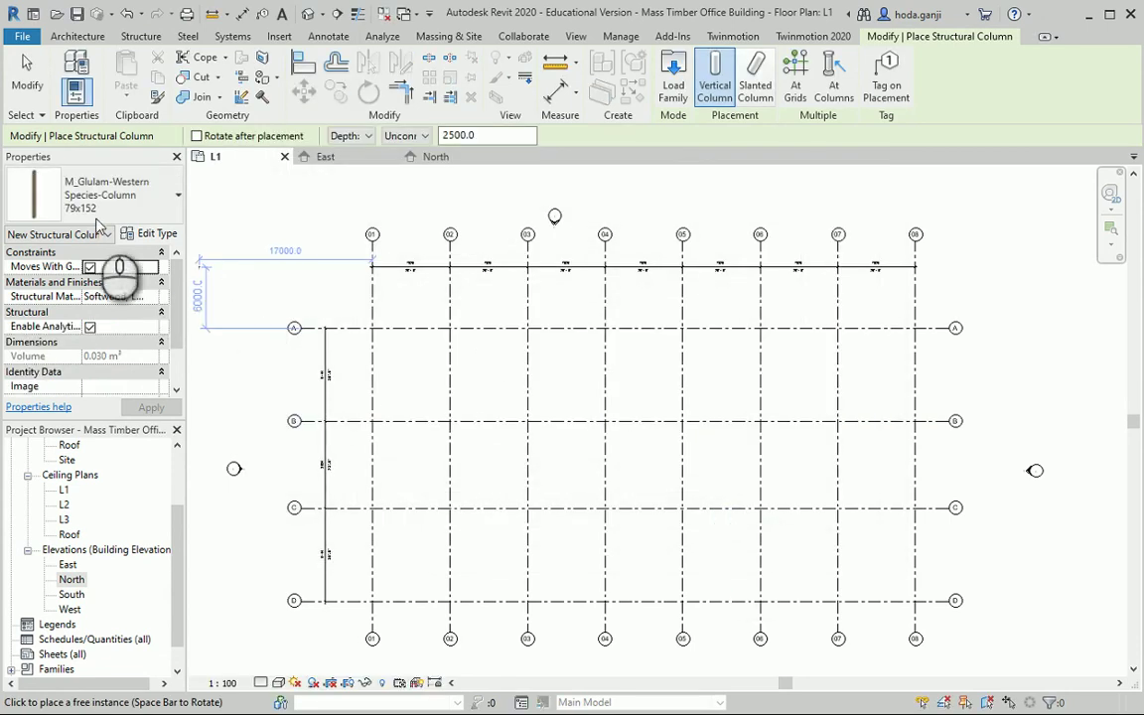
Duplicate the 79x152 glulam column type as 315x342, checking the typical column size in the PDF plan notes.
click(161, 235)
click(696, 171)
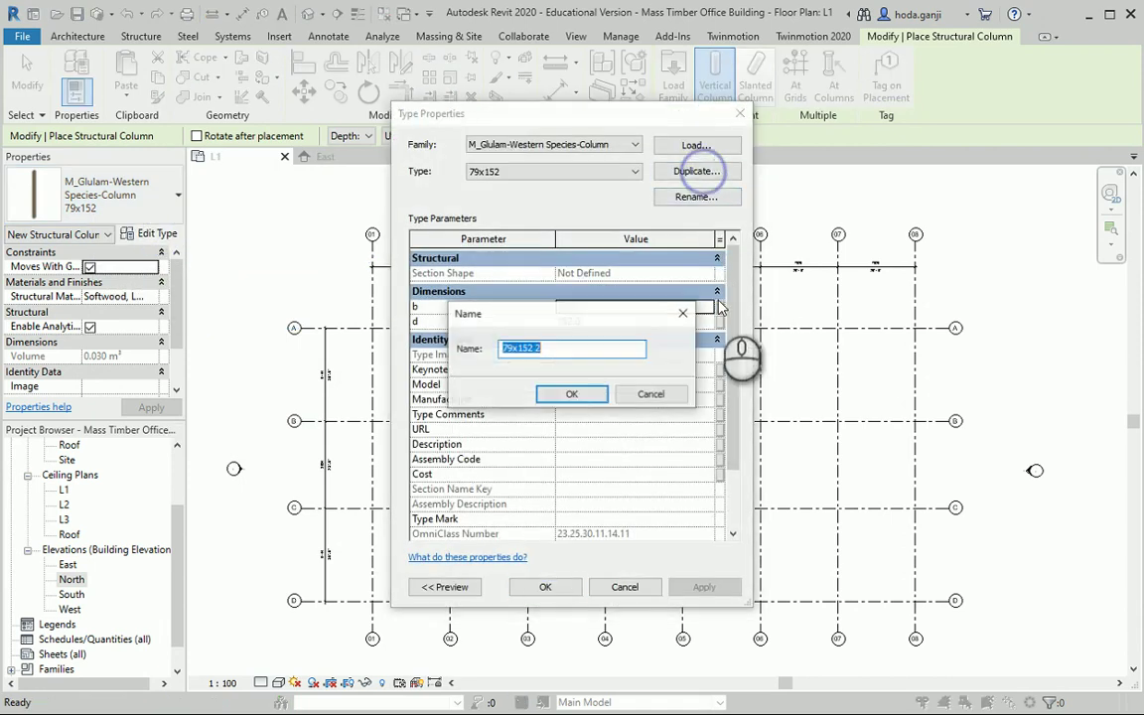
key(alt+Tab)
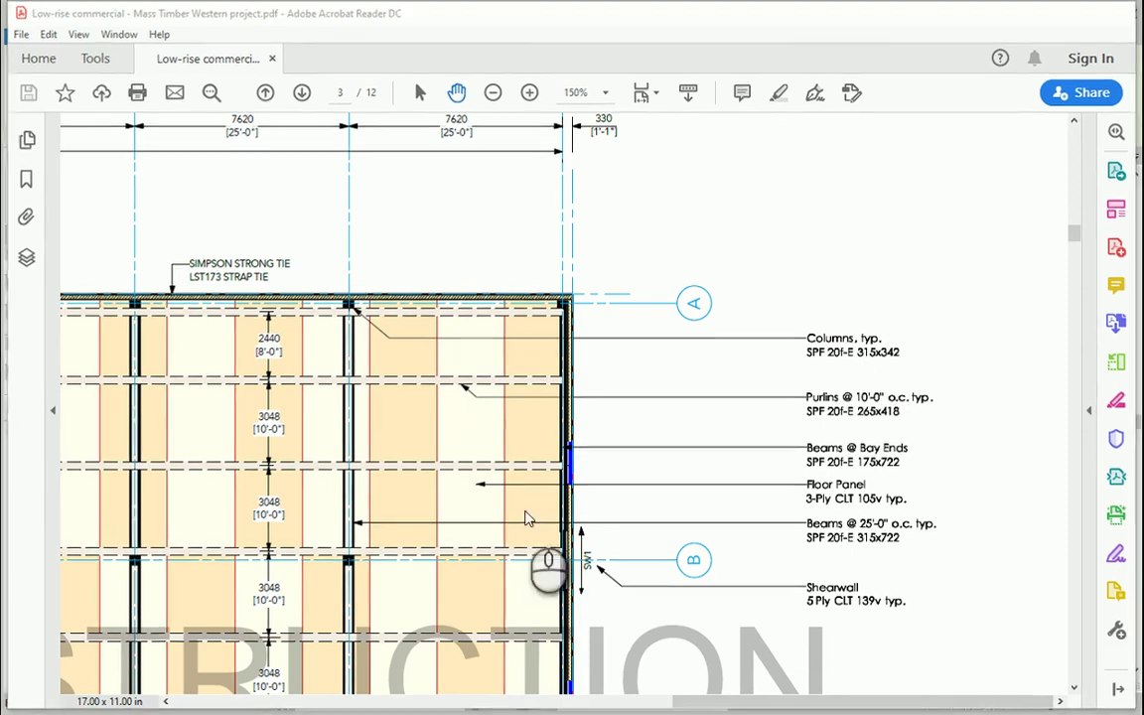
key(alt+Tab)
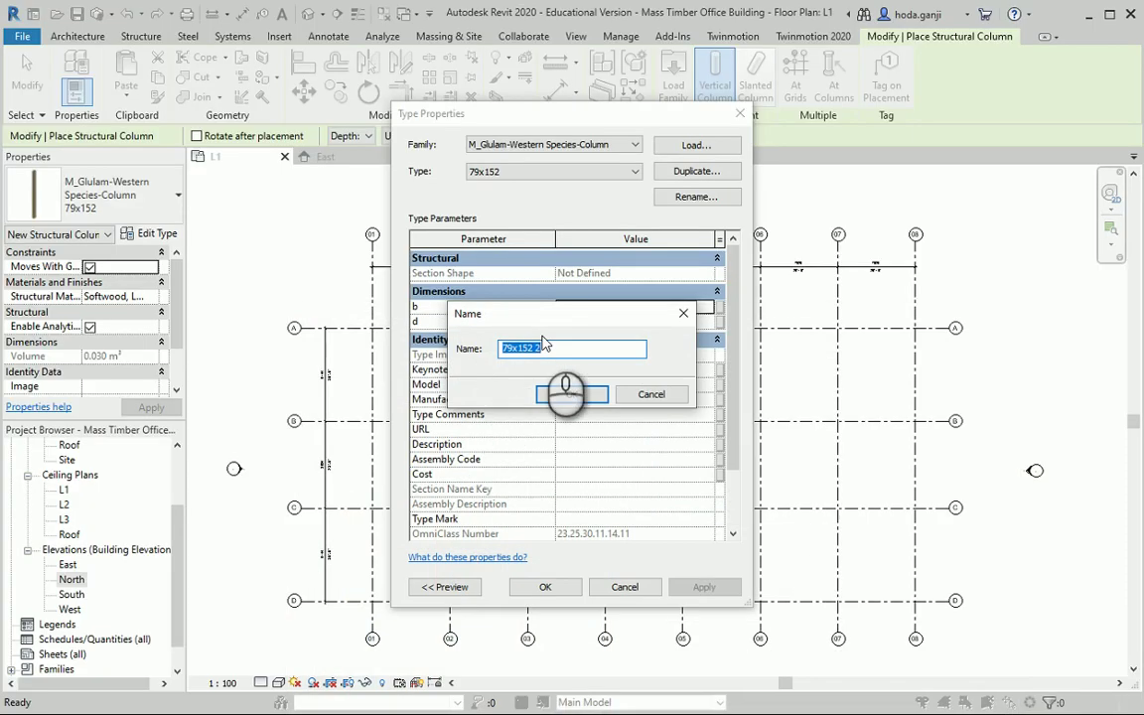
click(507, 348)
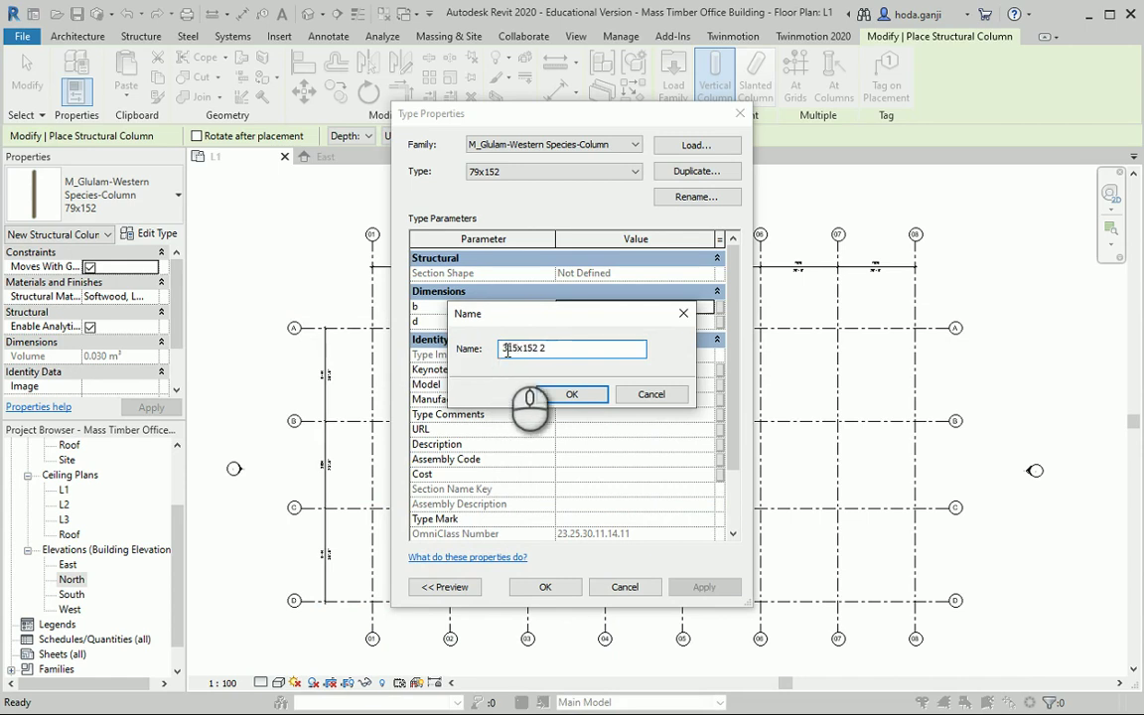
drag(525, 348, 567, 348)
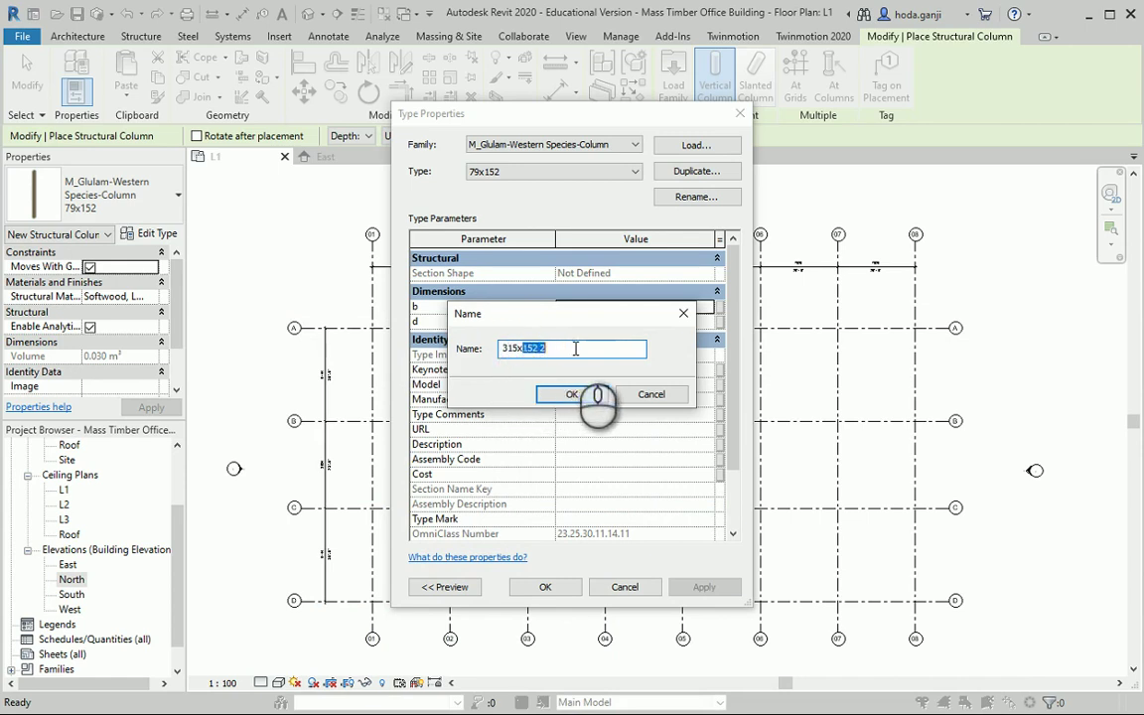
text(342)
click(572, 395)
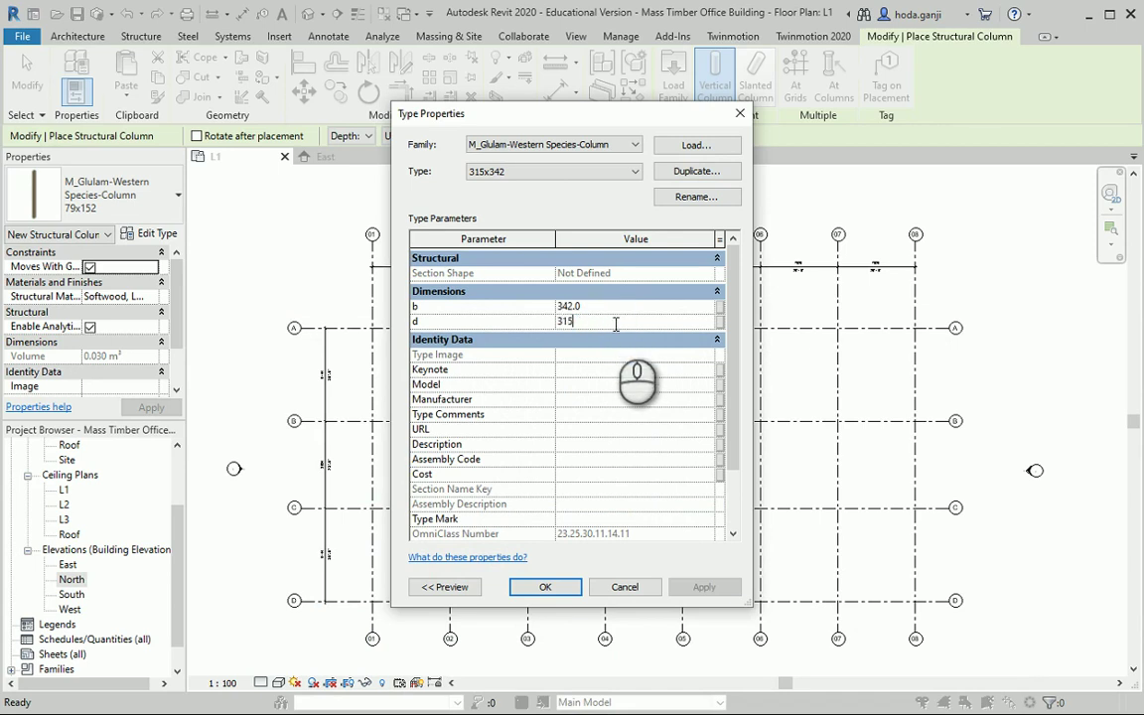
Set the new column type's b to 342 and d to 315, checking the column orientation against the PDF plan.
click(616, 321)
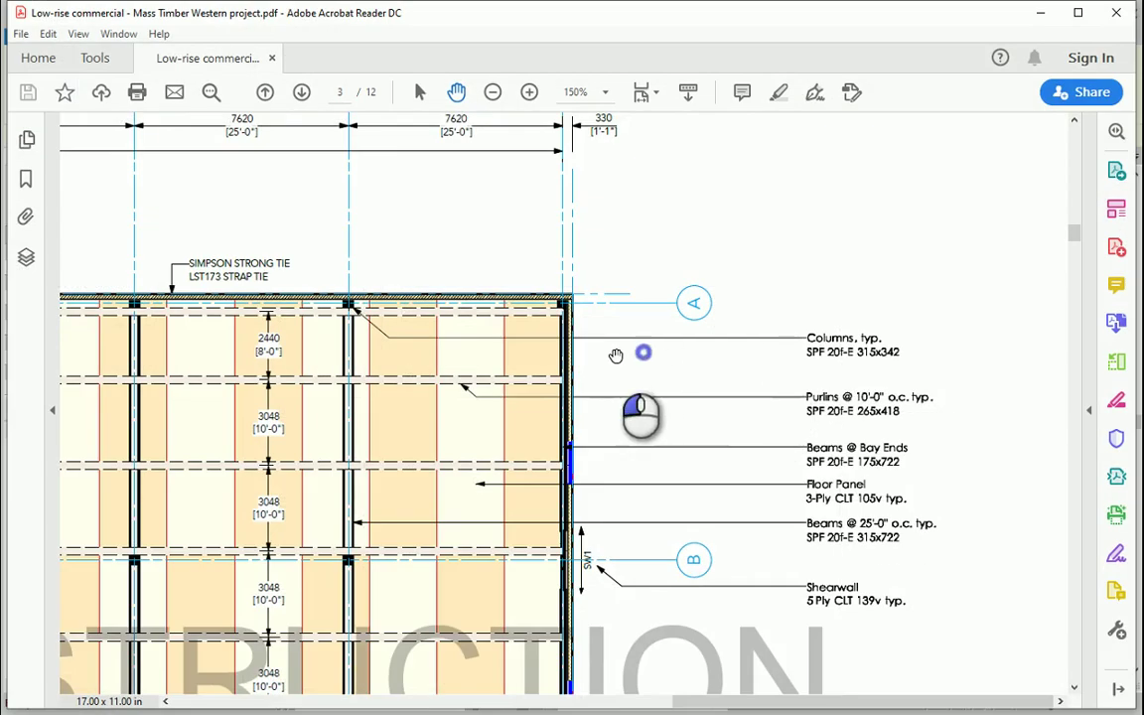
drag(615, 357, 683, 357)
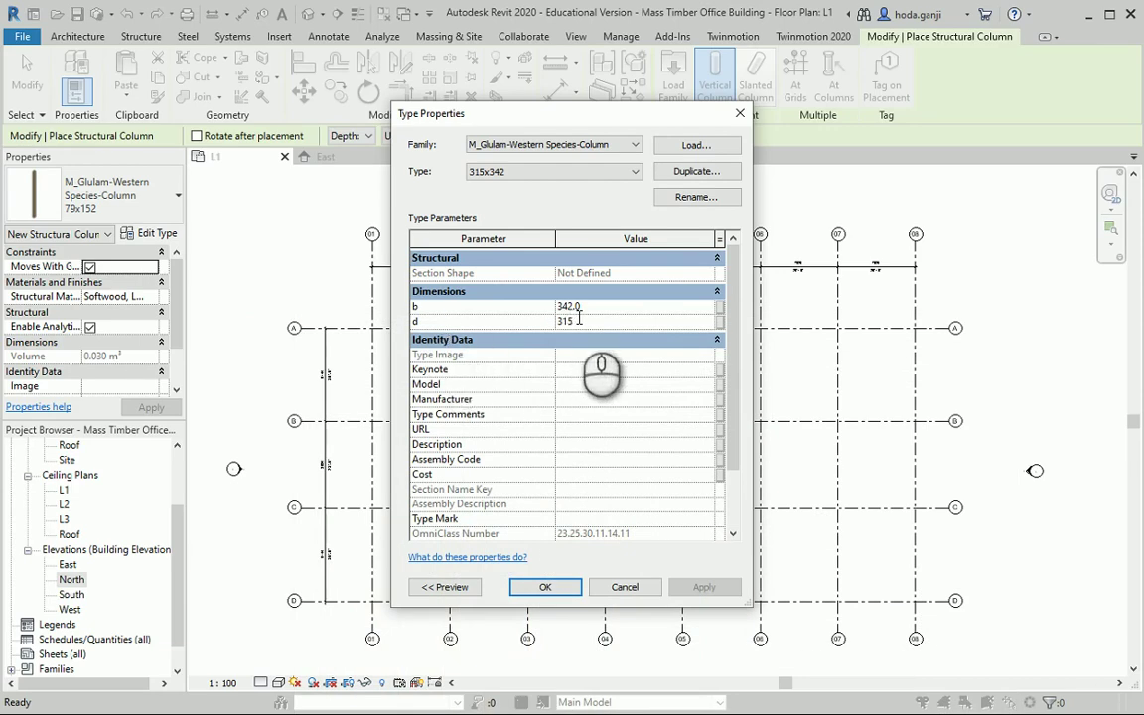
click(545, 587)
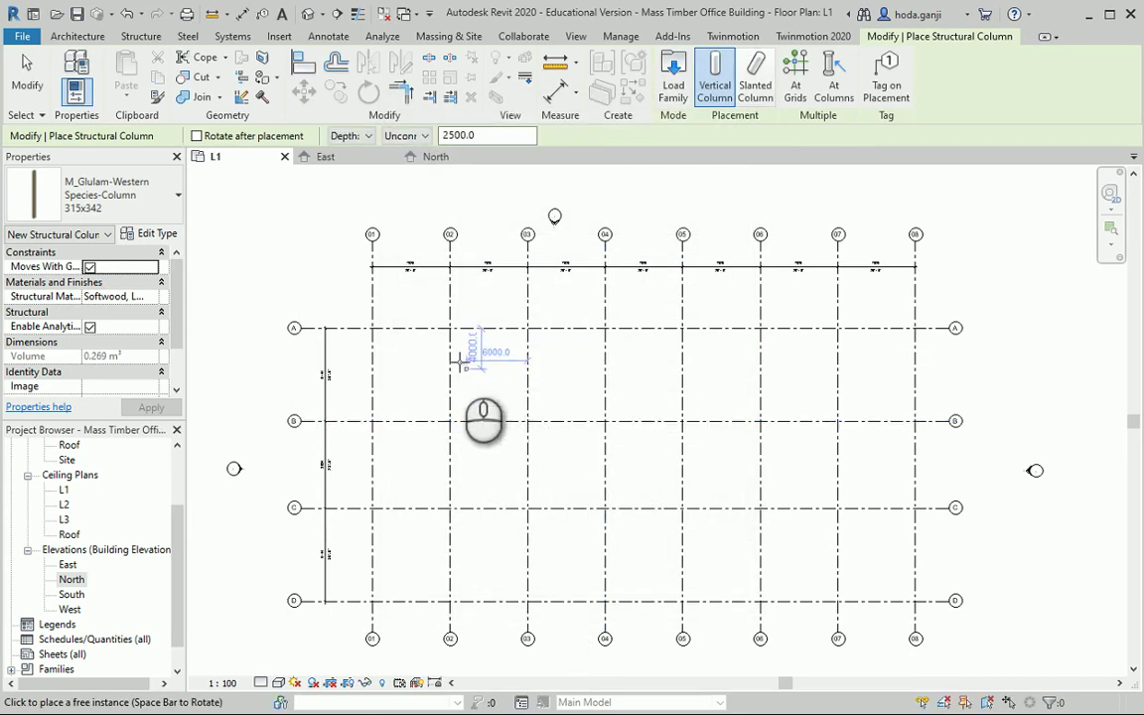
Place 315x342 columns at all intersections of grids 01 to 08 and A to D.
click(794, 80)
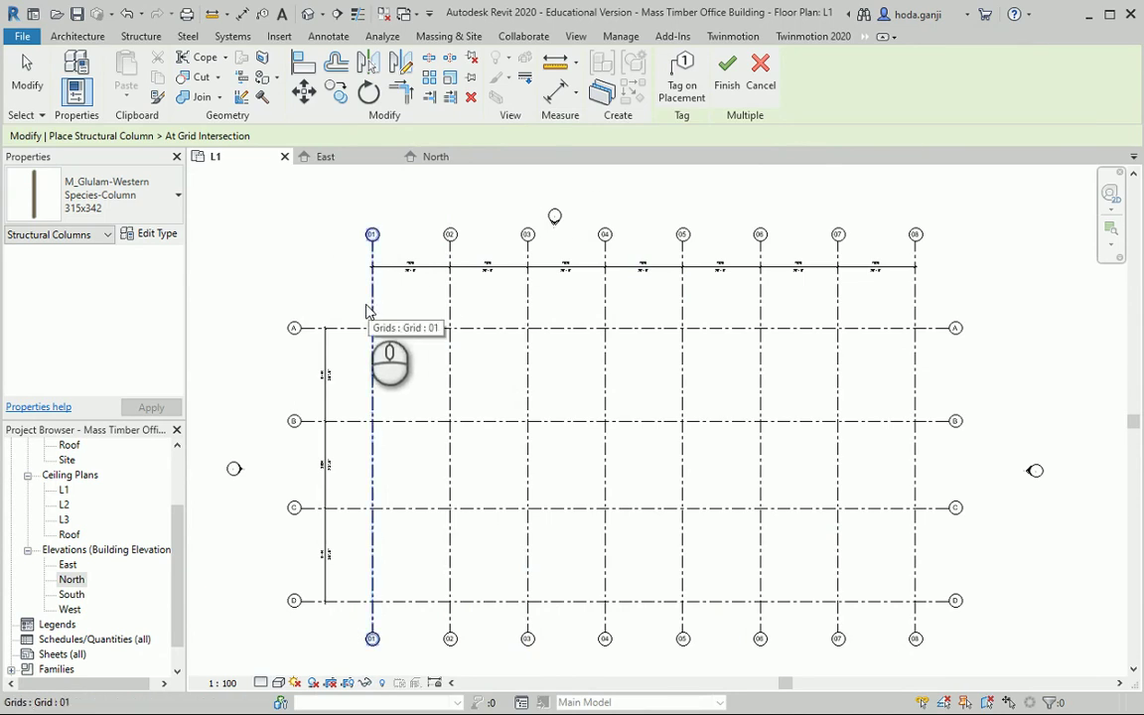
drag(270, 210, 1003, 616)
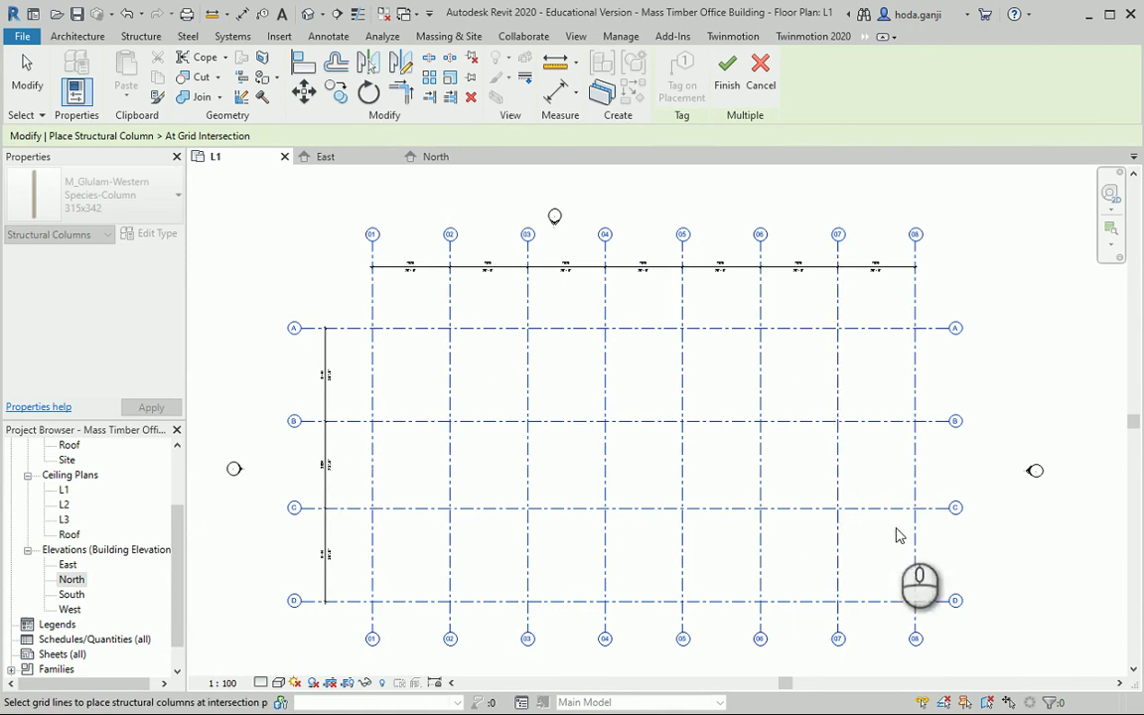
click(727, 75)
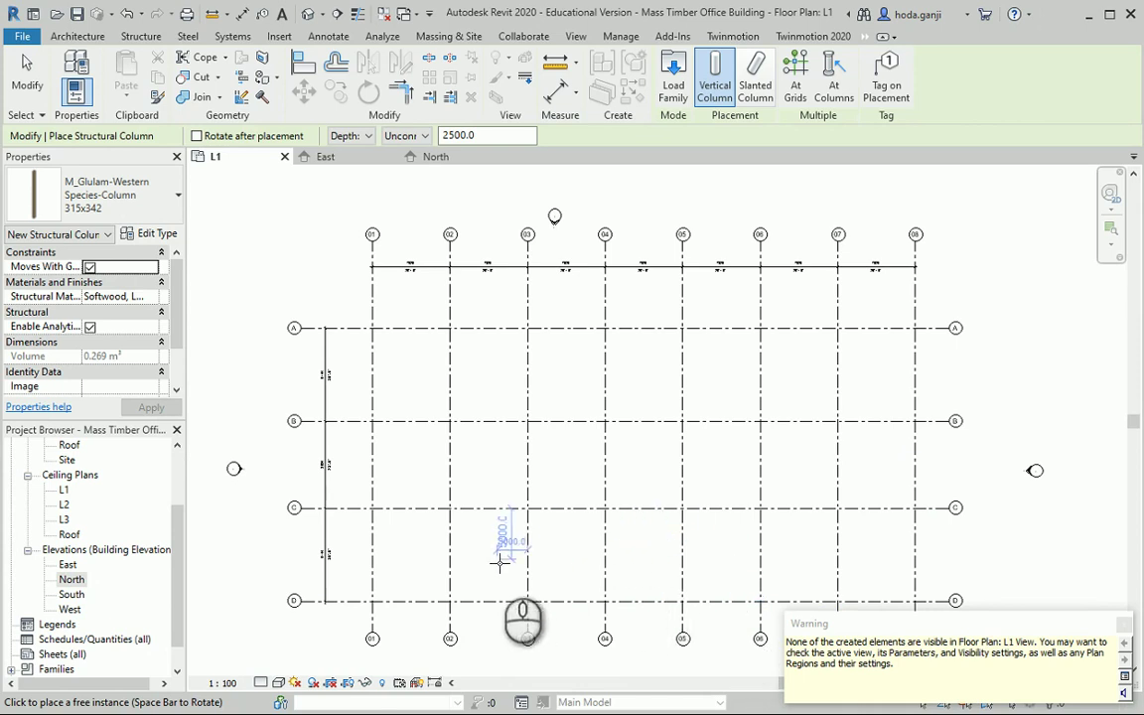
key(Escape)
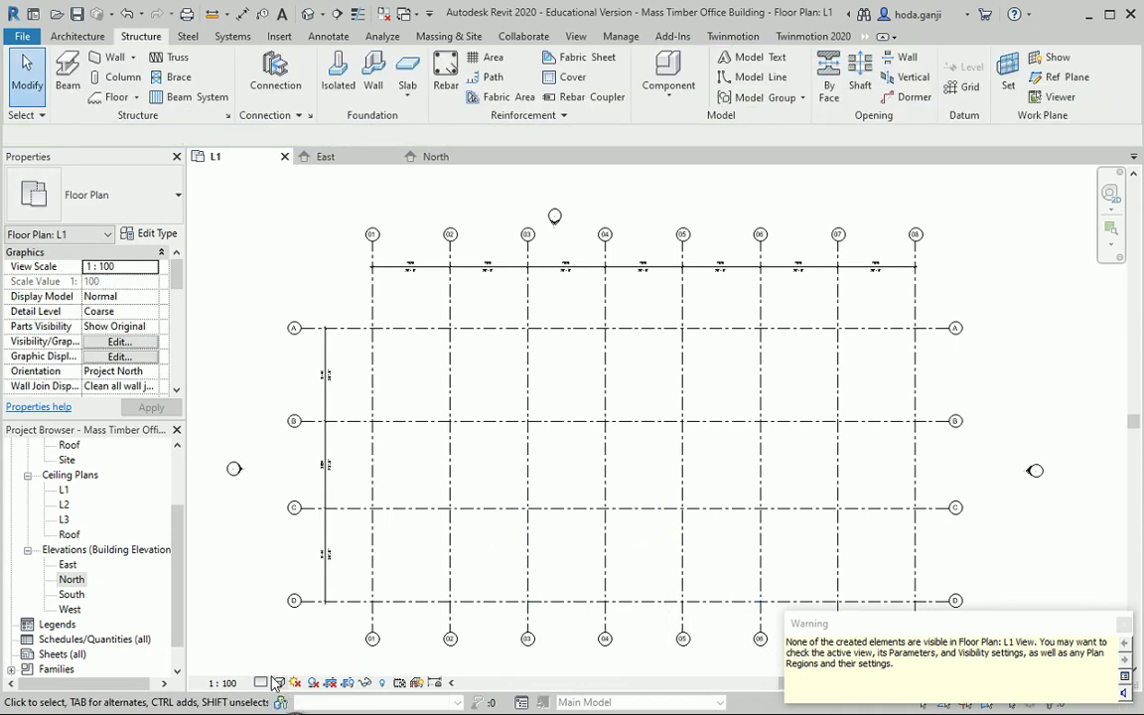
Set the detail level of the L1 floor plan to Fine.
middle_click(275, 603)
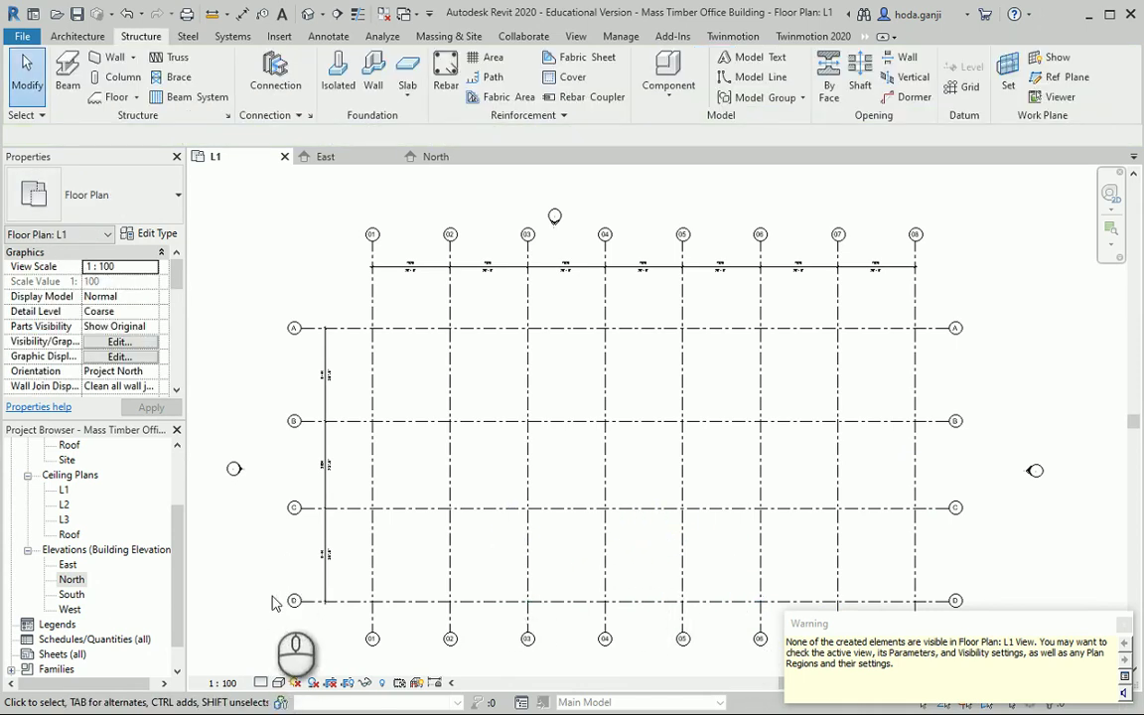
click(261, 683)
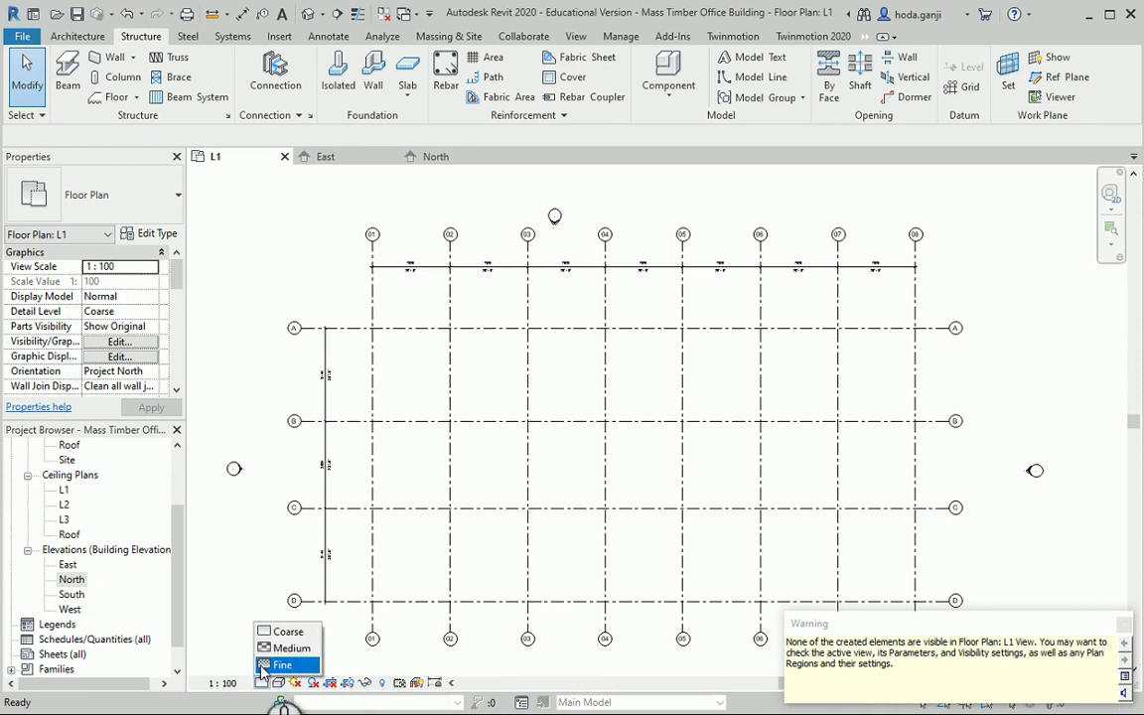
click(264, 665)
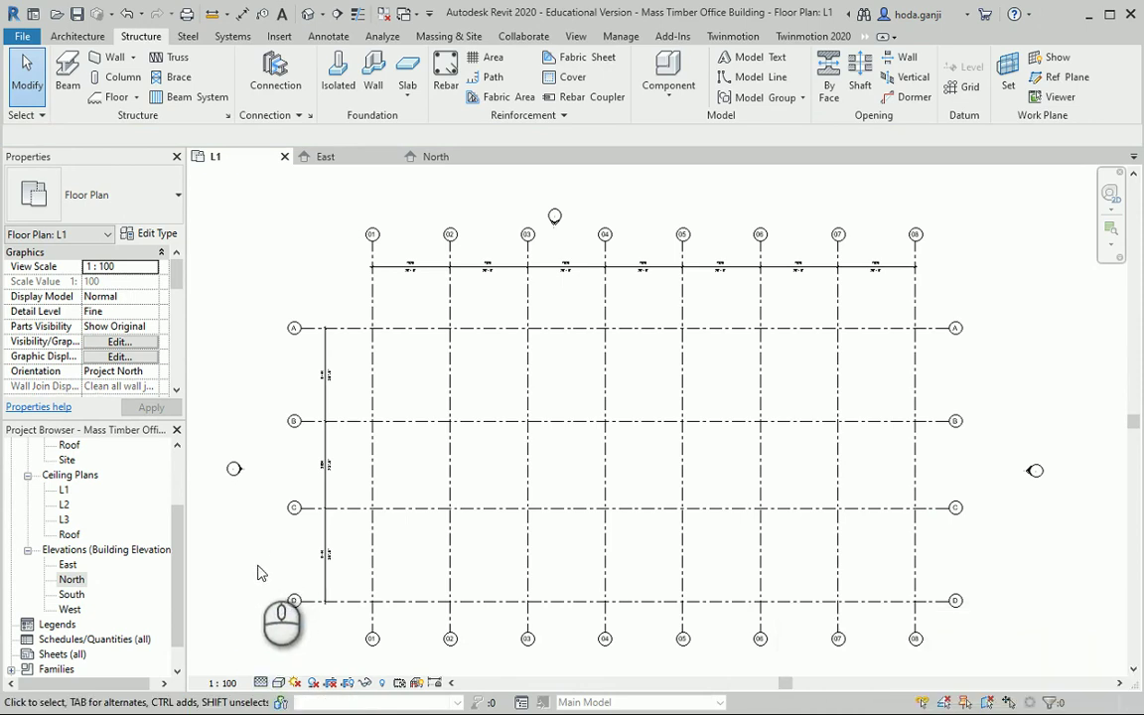
Set the L1 floor plan's view range so both the bottom and the view depth level are Unlimited.
key(v)
key(r)
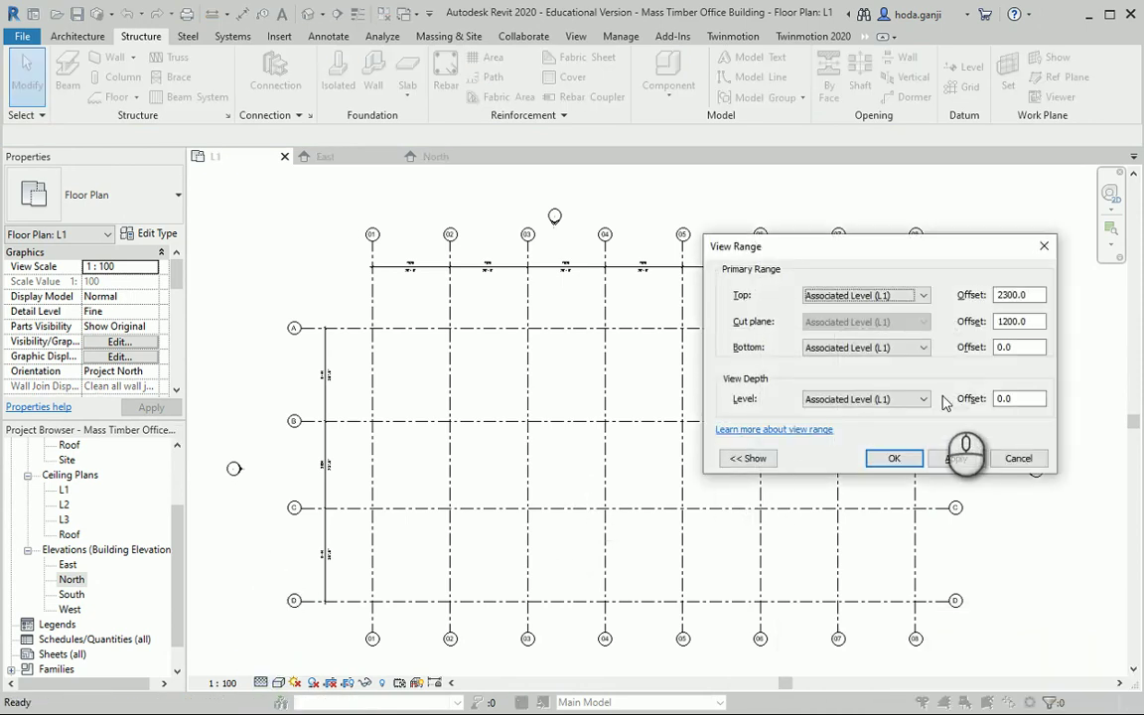
click(894, 403)
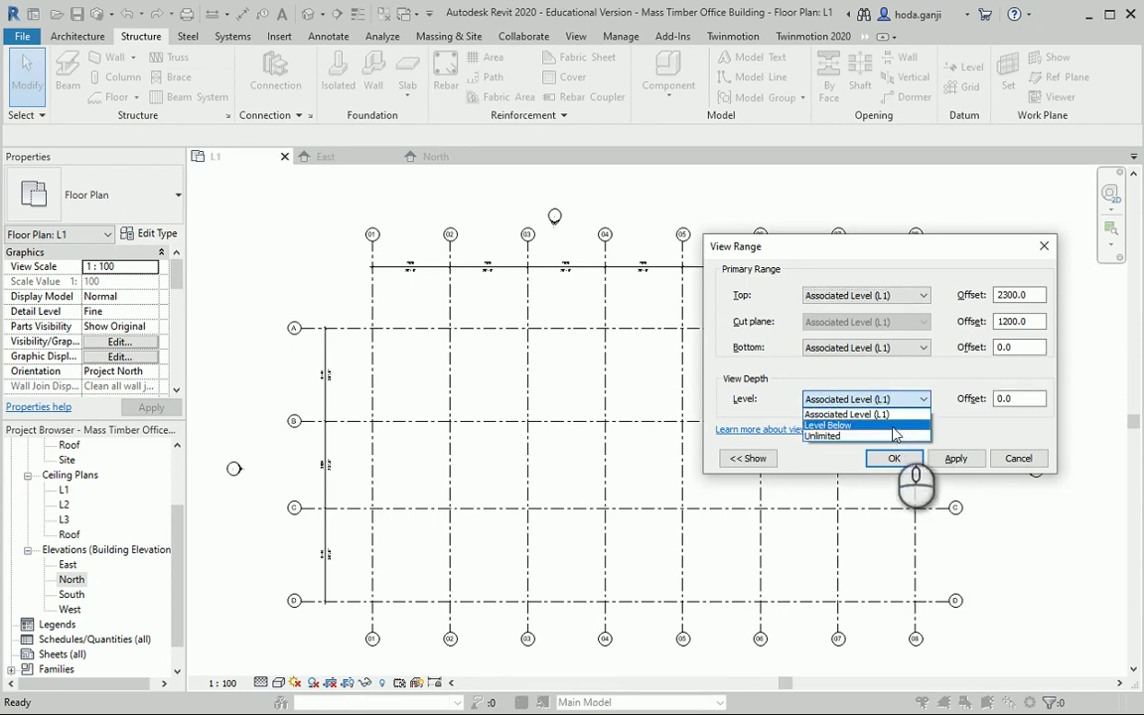
click(896, 437)
click(905, 349)
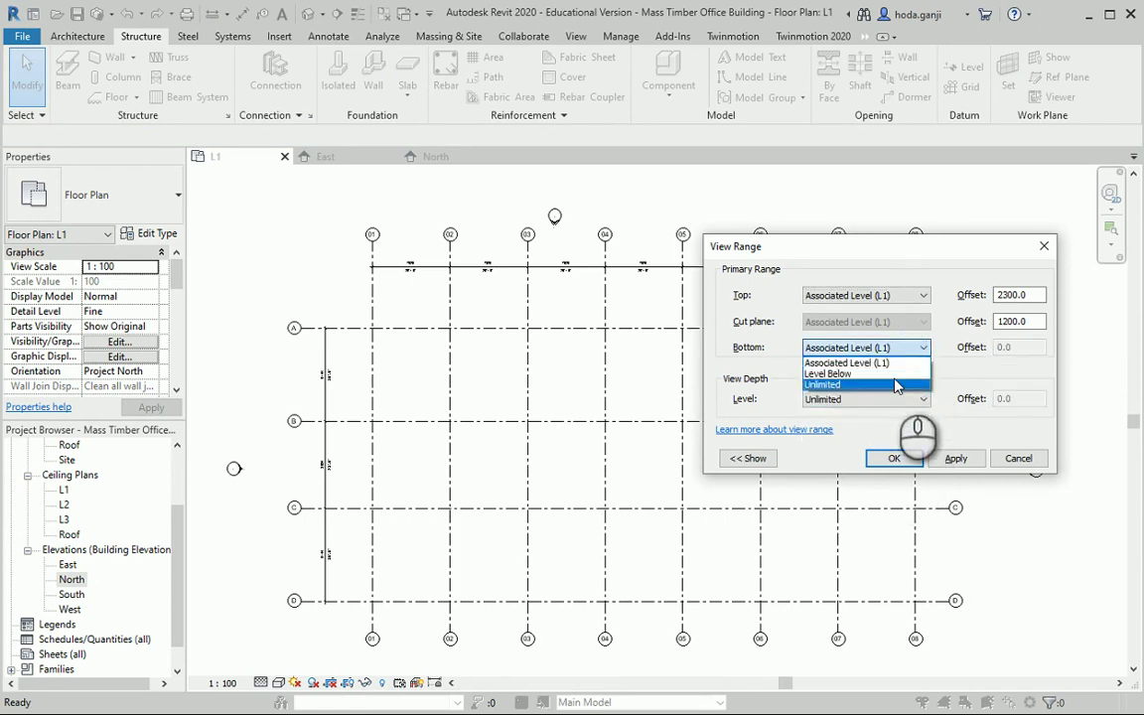
click(894, 383)
click(892, 458)
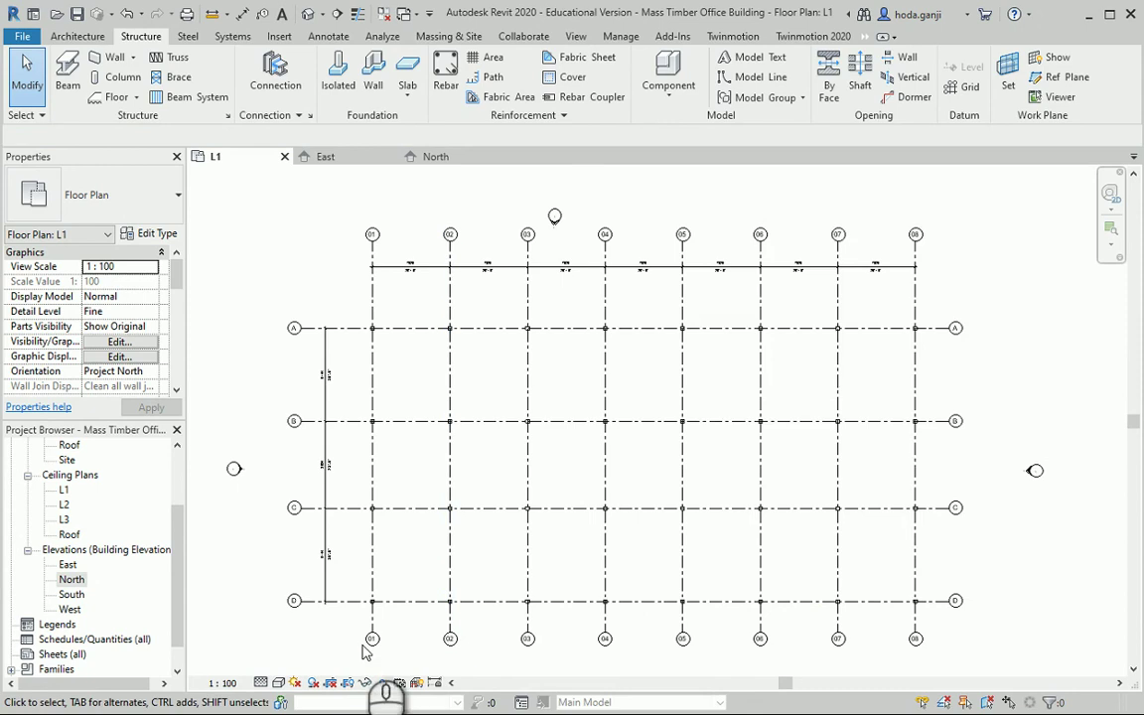
Delete the columns where grids B and C meet grids 01 and 08.
scroll(406, 542, up, 1)
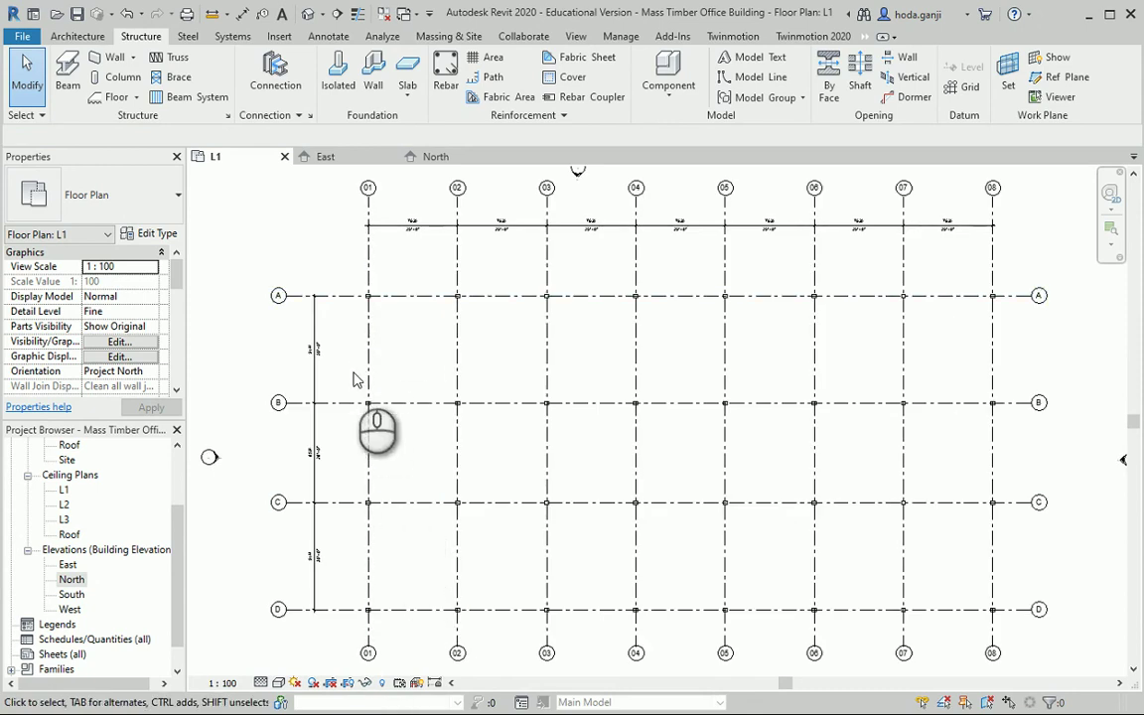
drag(353, 383, 421, 545)
key(Escape)
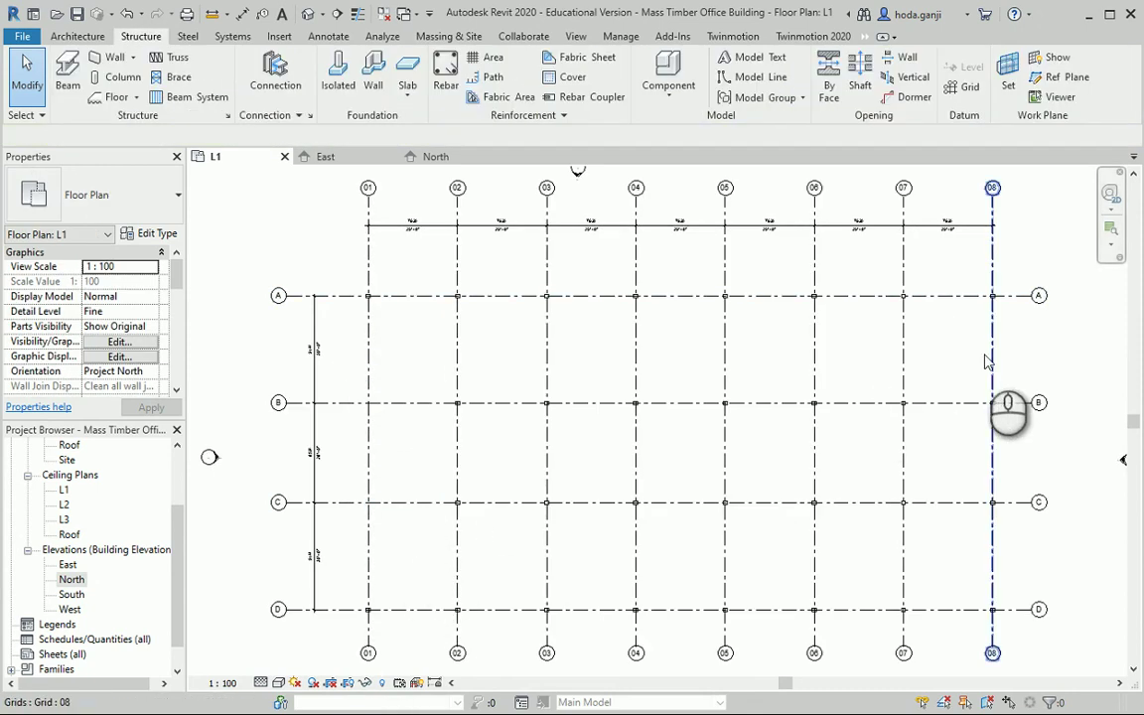
drag(965, 371, 1003, 525)
key(Escape)
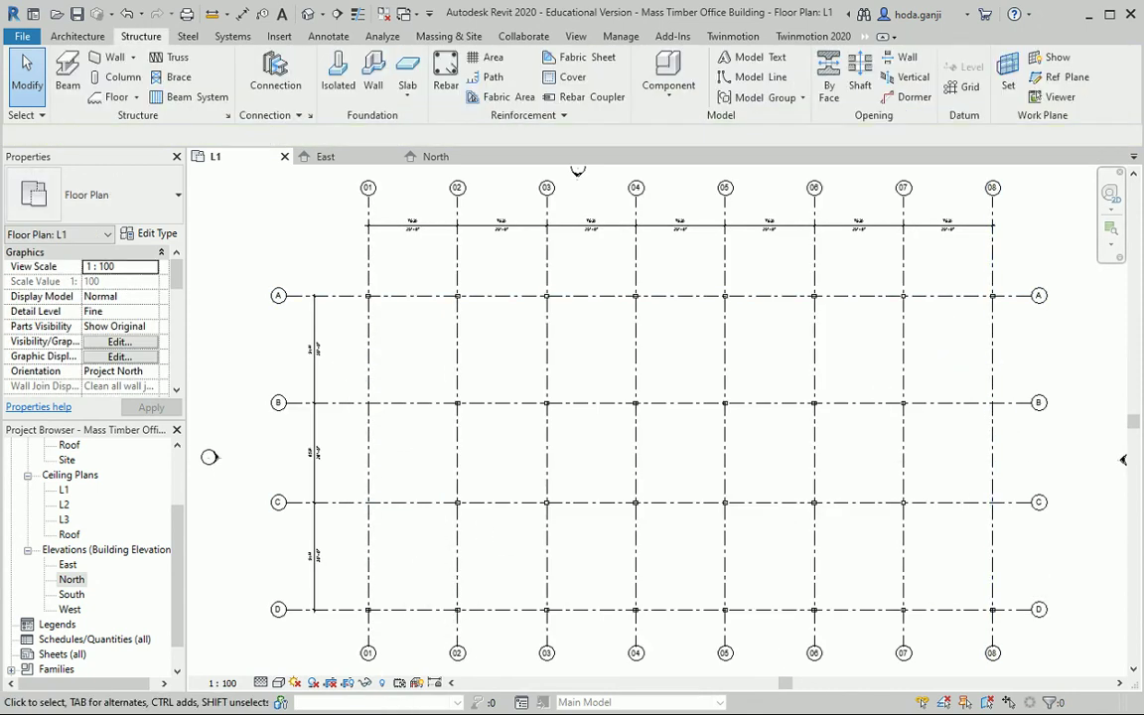
Switch to the PDF drawings and examine the column layout in the 3D structural frame view on page 2.
key(alt+Tab)
scroll(536, 154, up, 1)
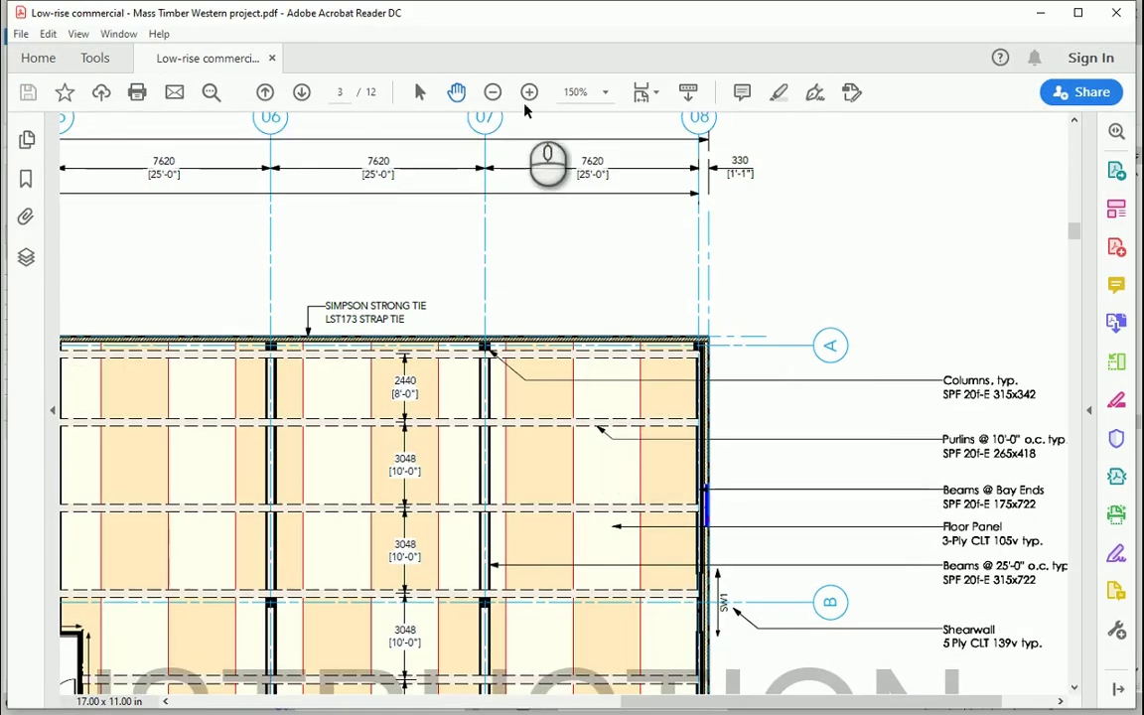
click(492, 92)
scroll(523, 192, up, 5)
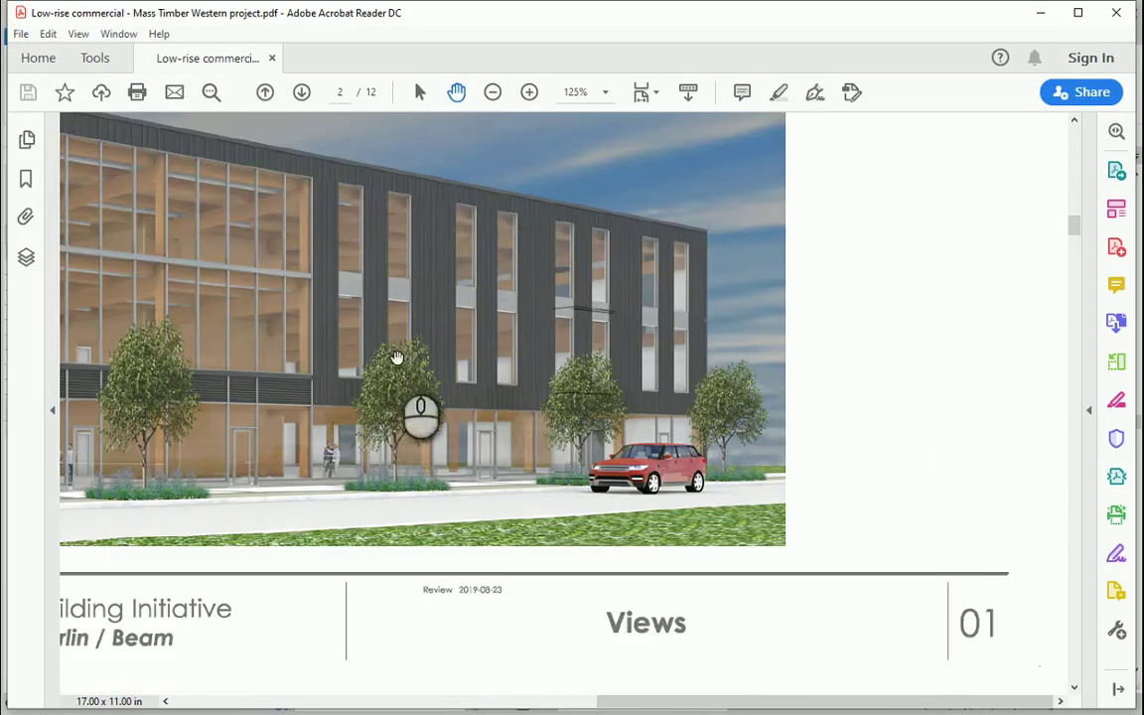
scroll(695, 352, up, 5)
drag(974, 349, 945, 355)
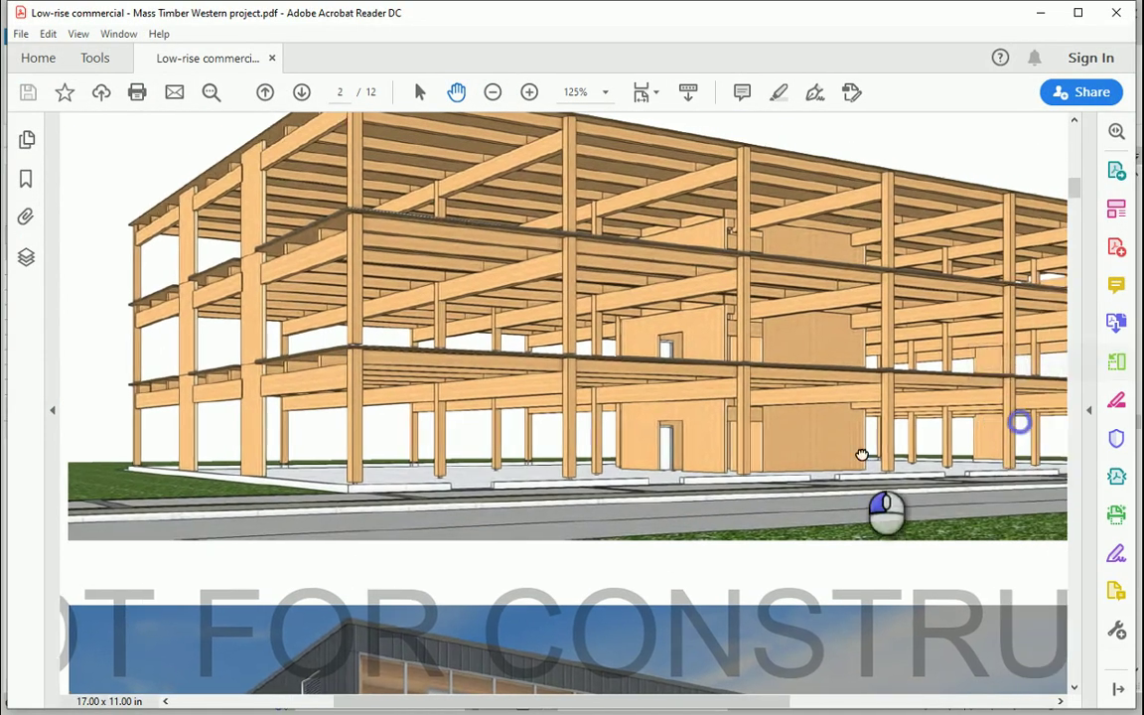
drag(863, 455, 855, 461)
key(alt+Tab)
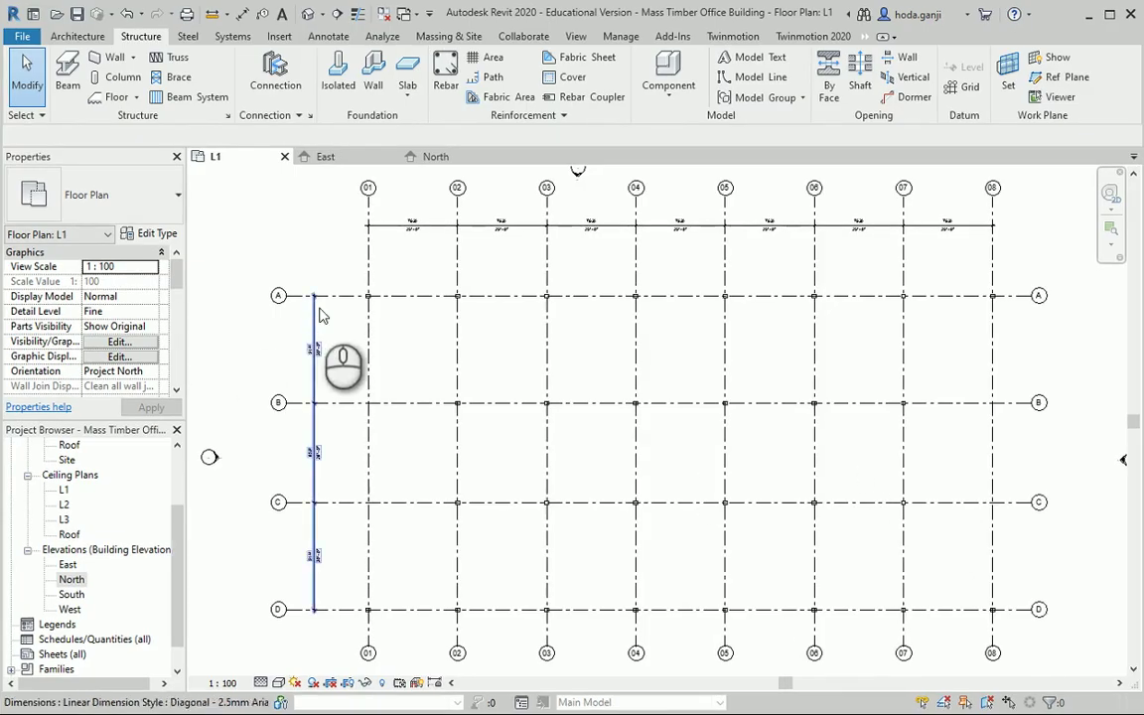
Set the base offset of all remaining columns to 0 and their top level to L2.
drag(336, 269, 1011, 618)
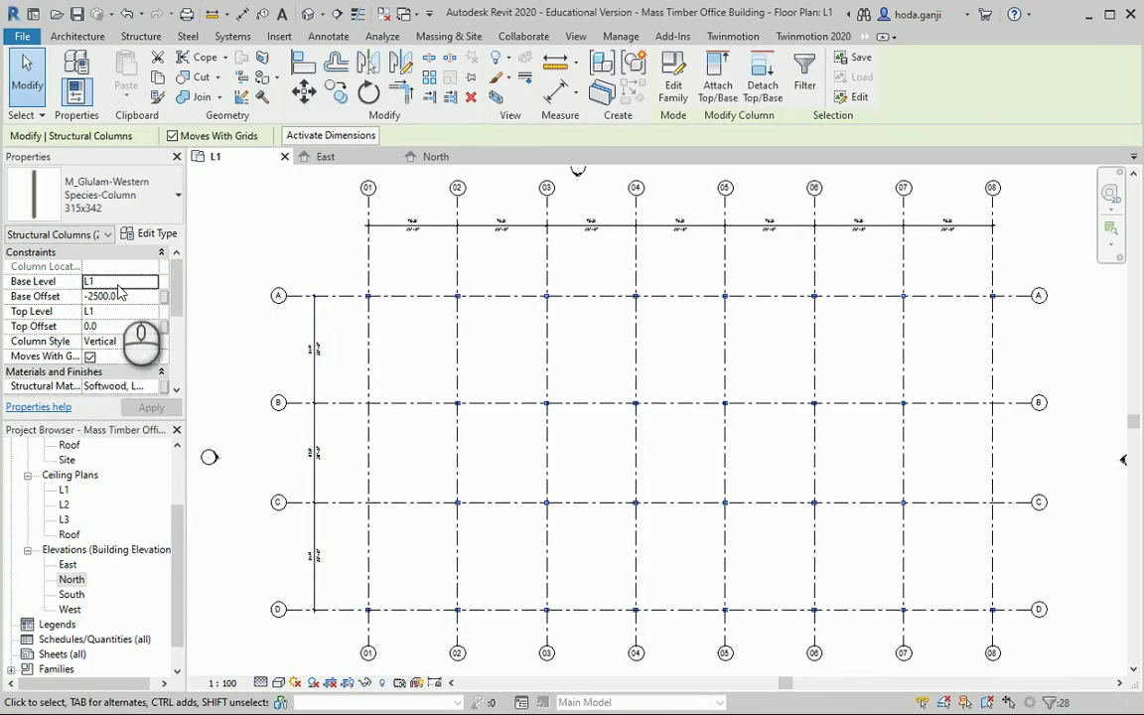
click(144, 310)
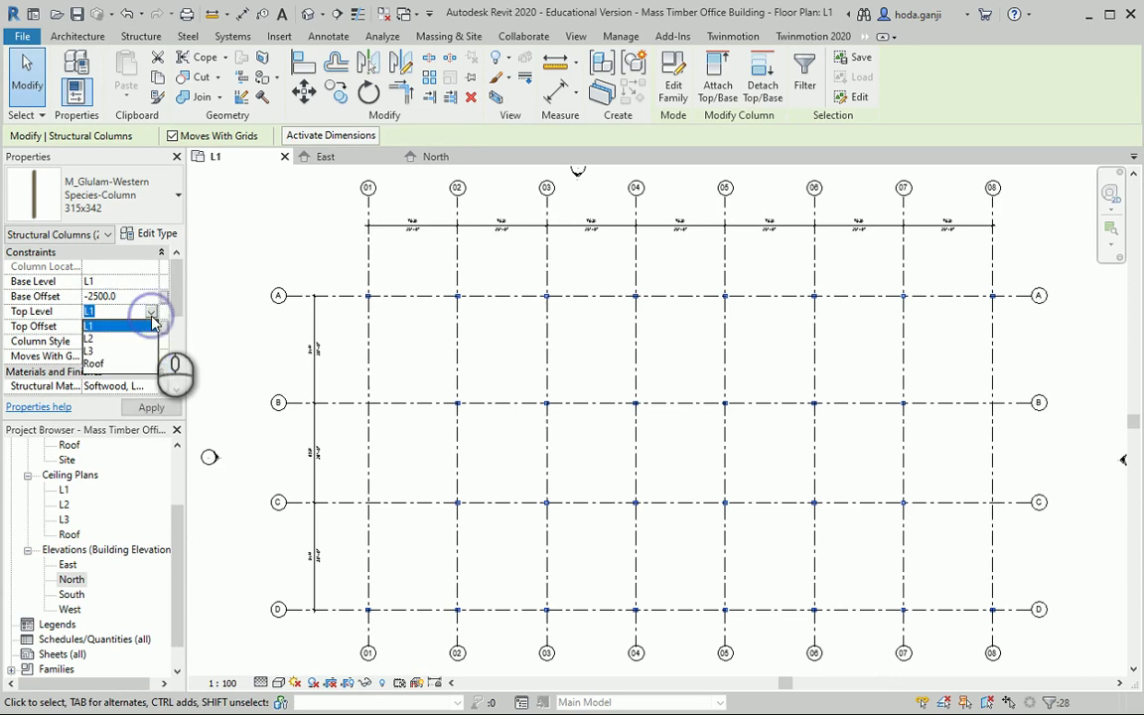
click(92, 330)
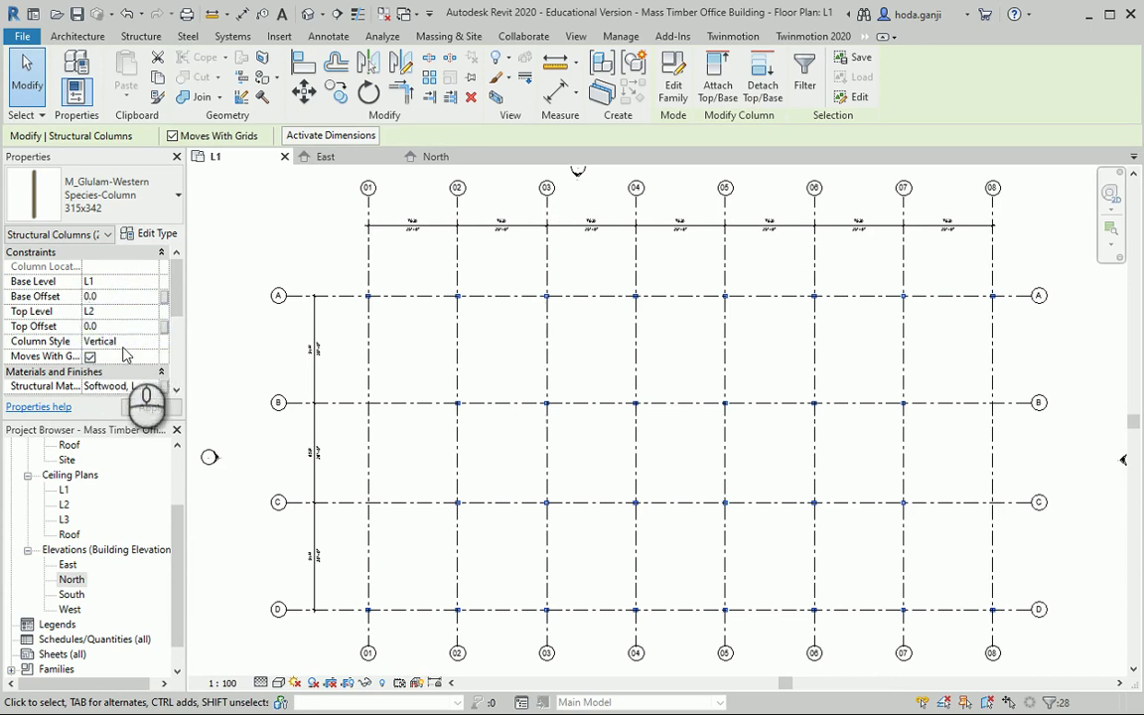
click(151, 407)
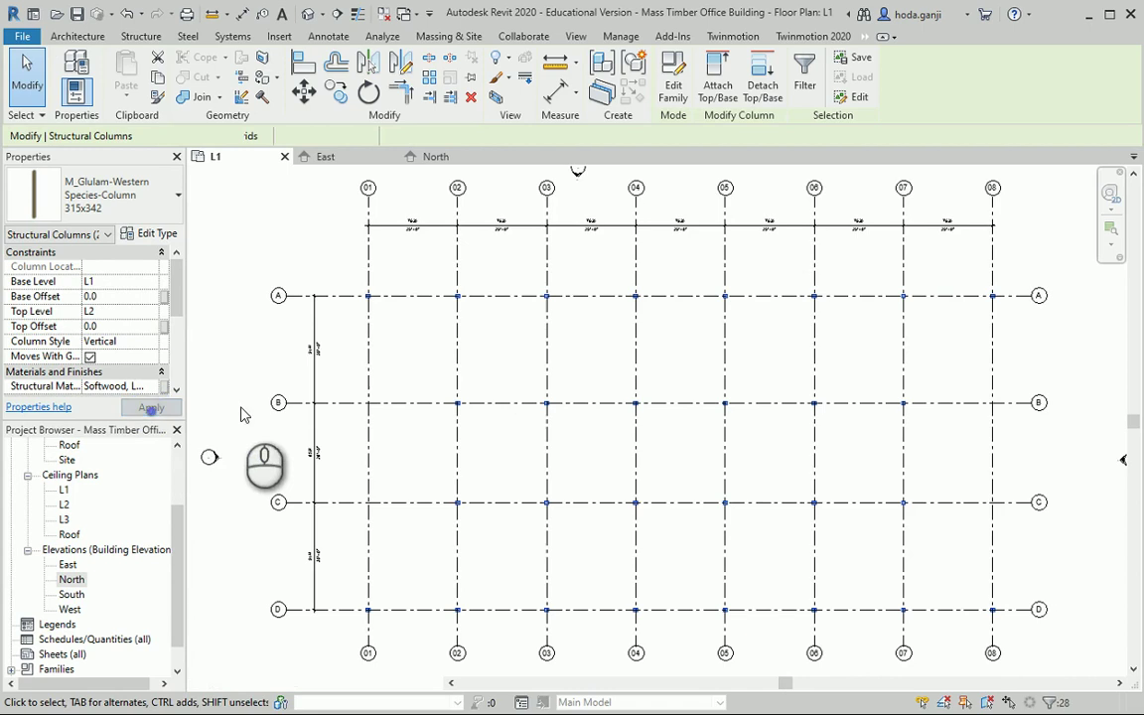
Examine the exploded column, girder and floor panel connection detail on page 9 of the PDF drawings.
click(701, 680)
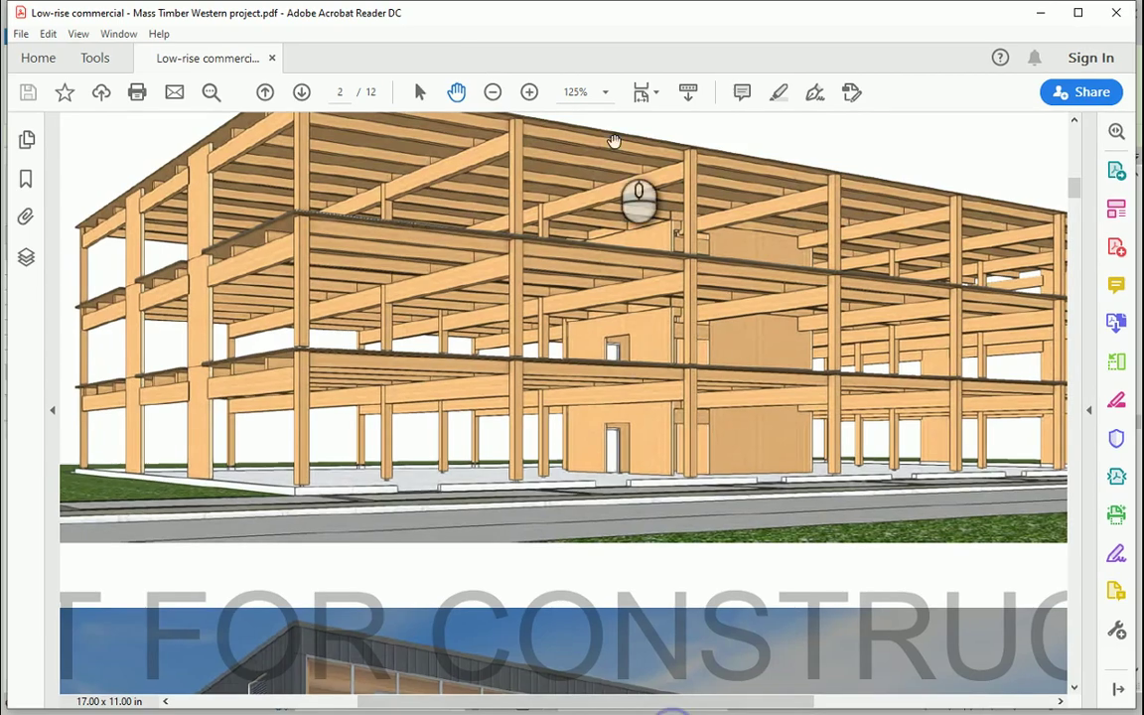
click(492, 92)
click(492, 92)
scroll(556, 276, down, 20)
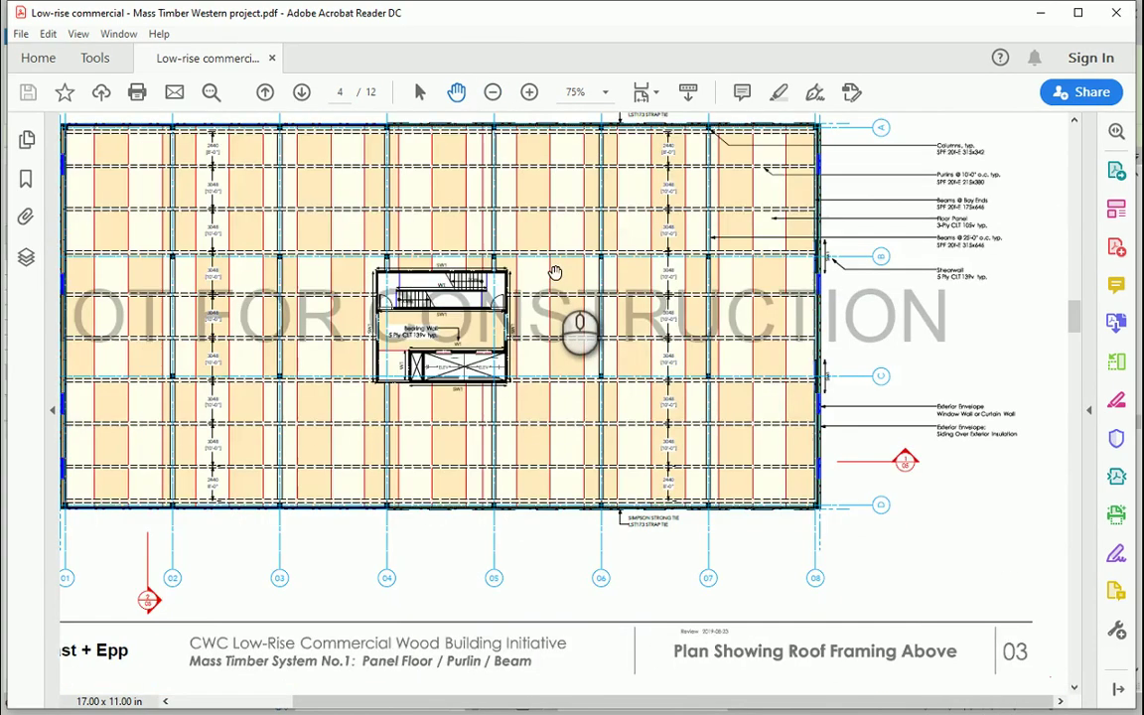
scroll(556, 276, down, 20)
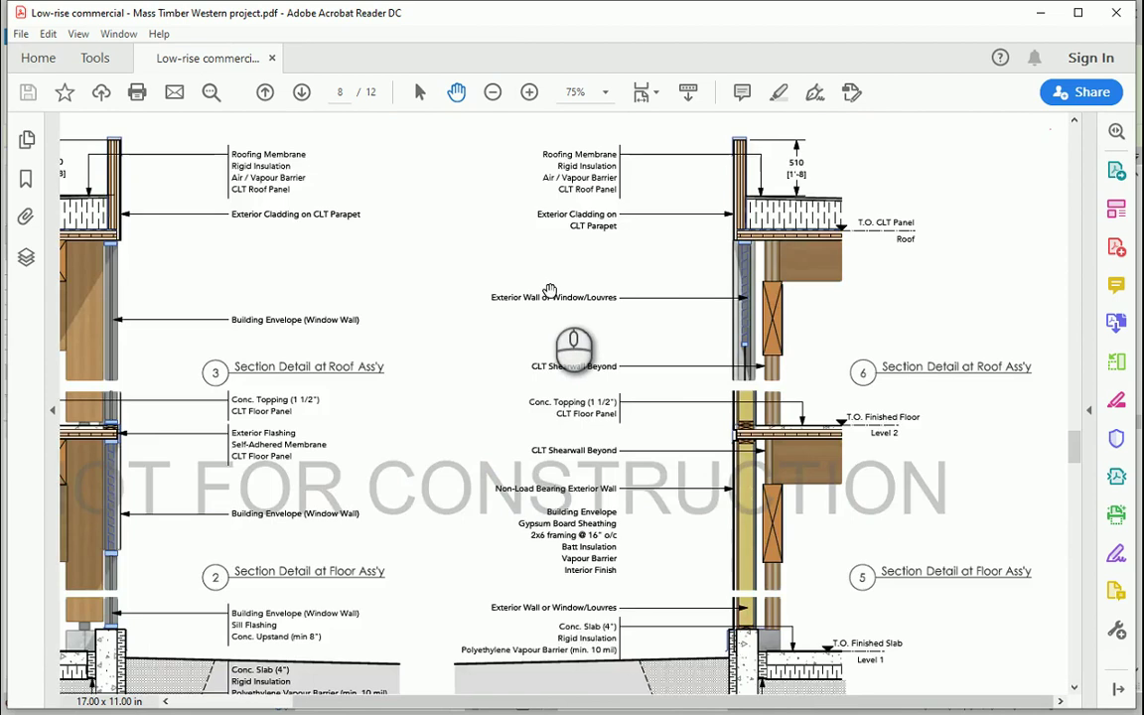
scroll(549, 289, down, 5)
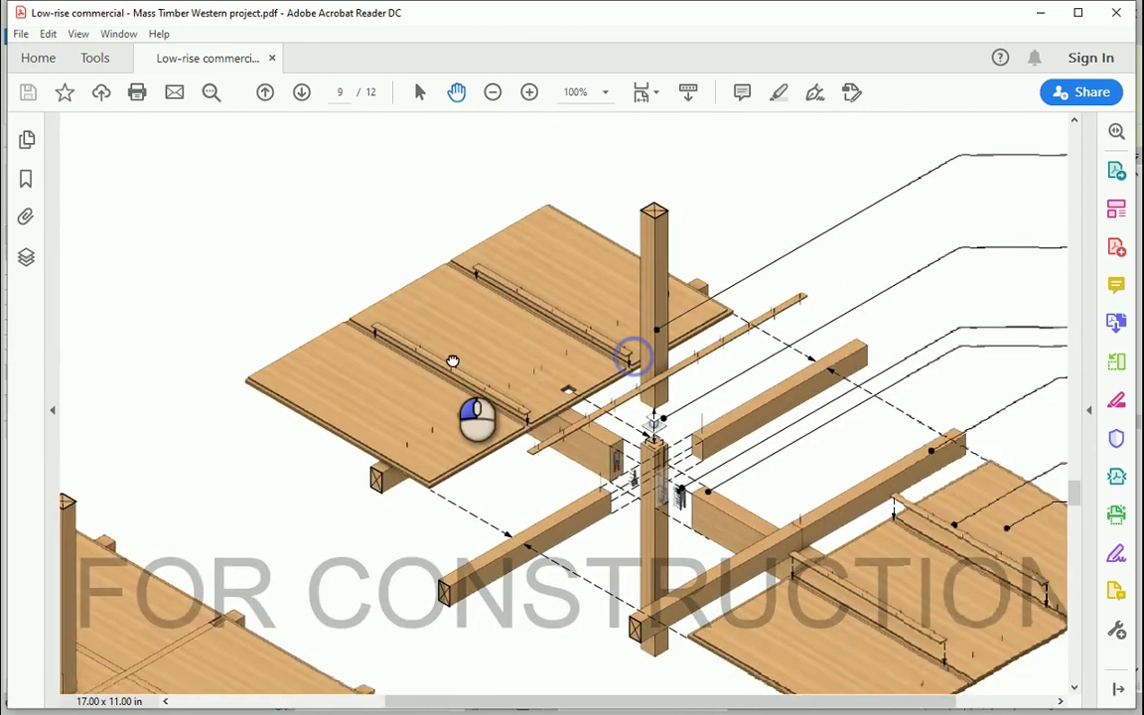
drag(454, 362, 232, 349)
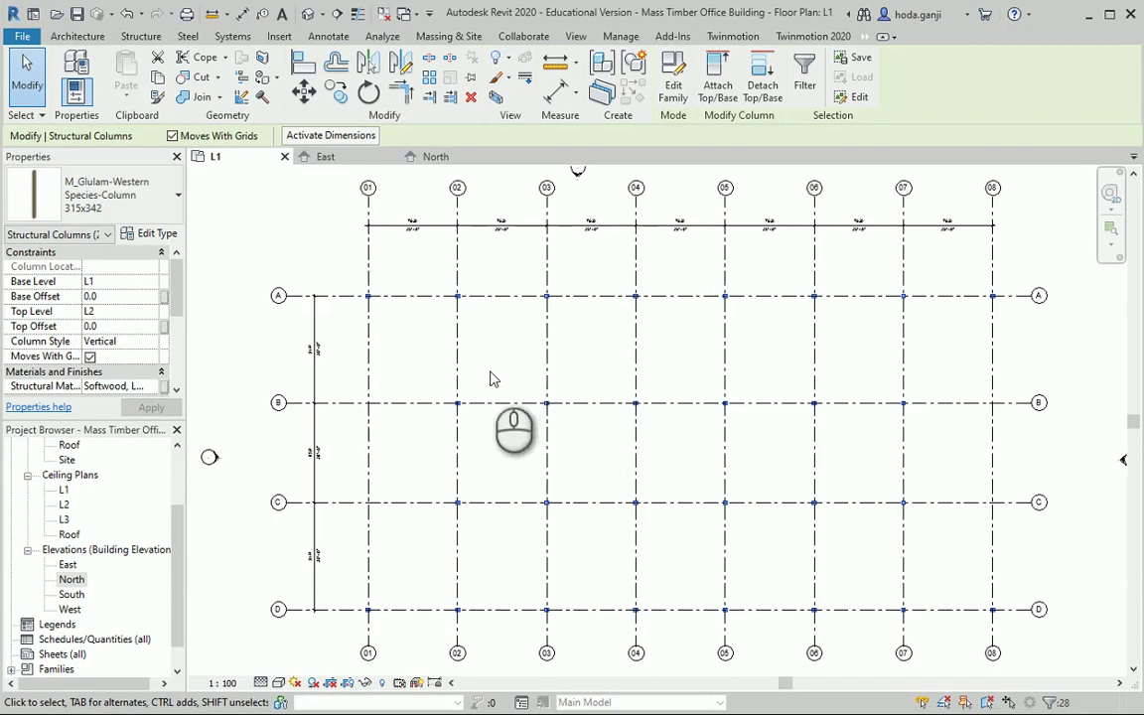
Paste a copy of the columns aligned to level L2 and set the copies' top offset to 0.
click(158, 80)
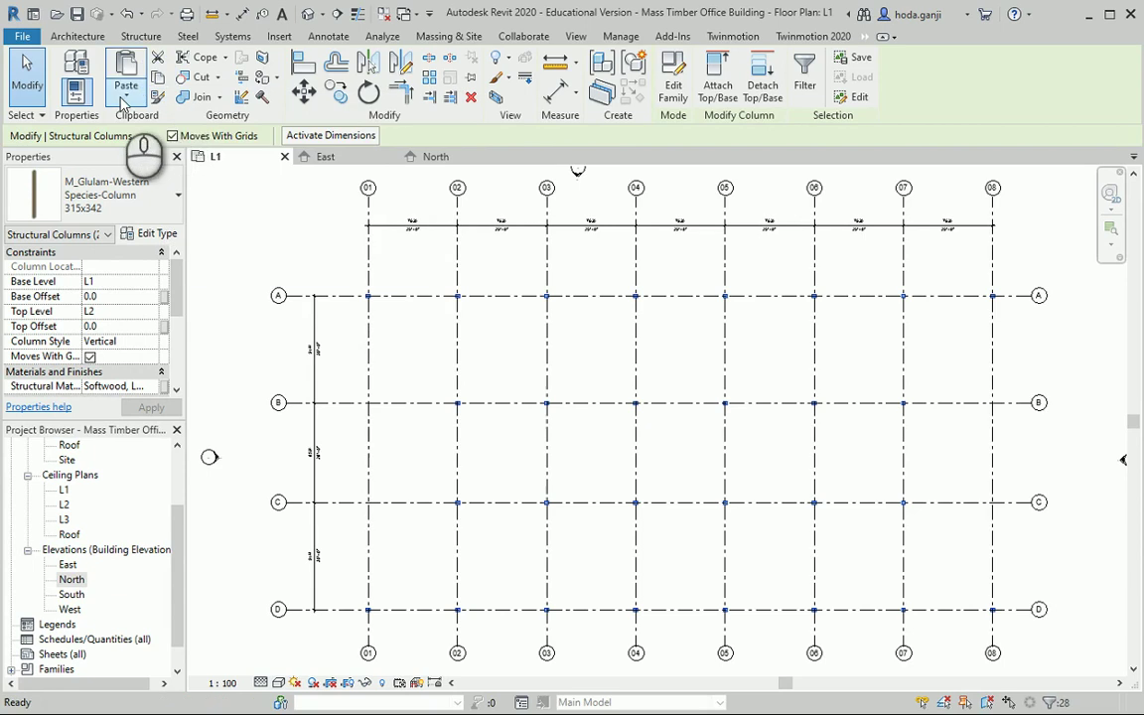
click(125, 95)
click(174, 160)
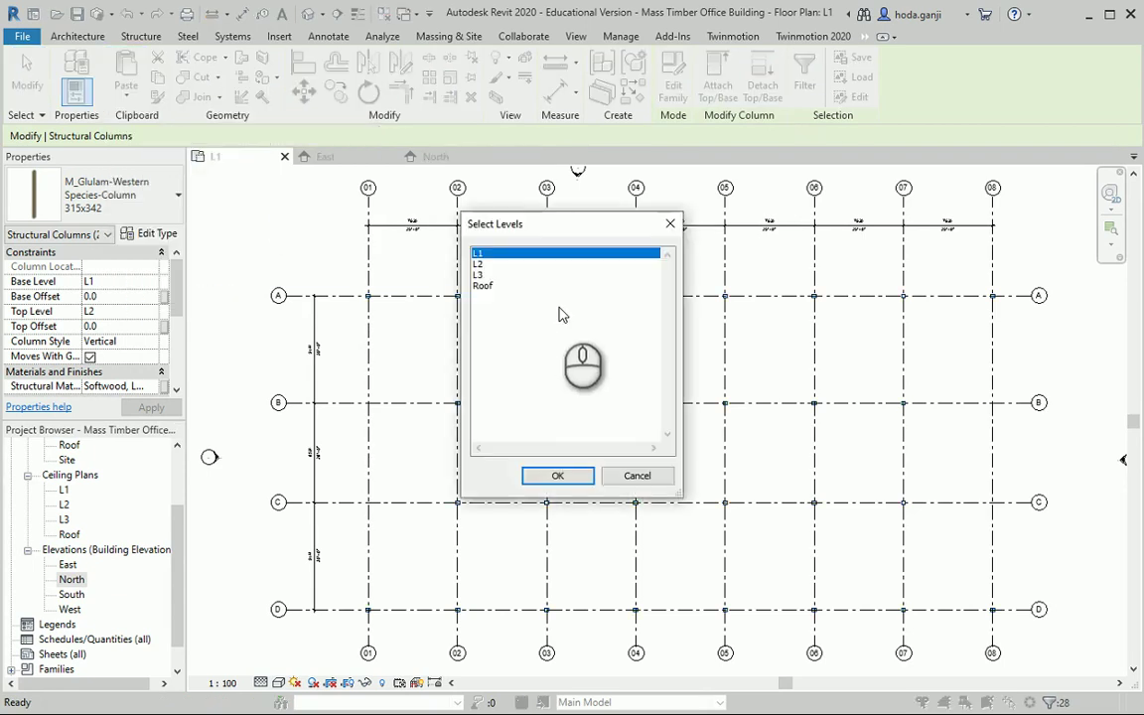
click(480, 263)
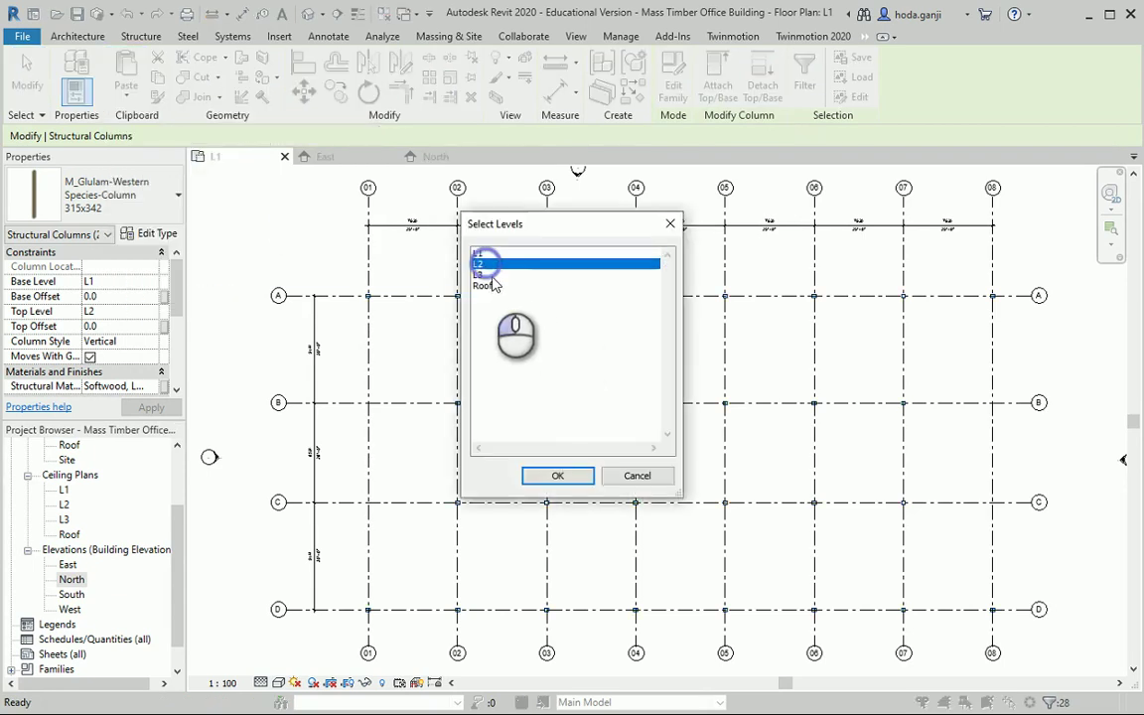
click(553, 473)
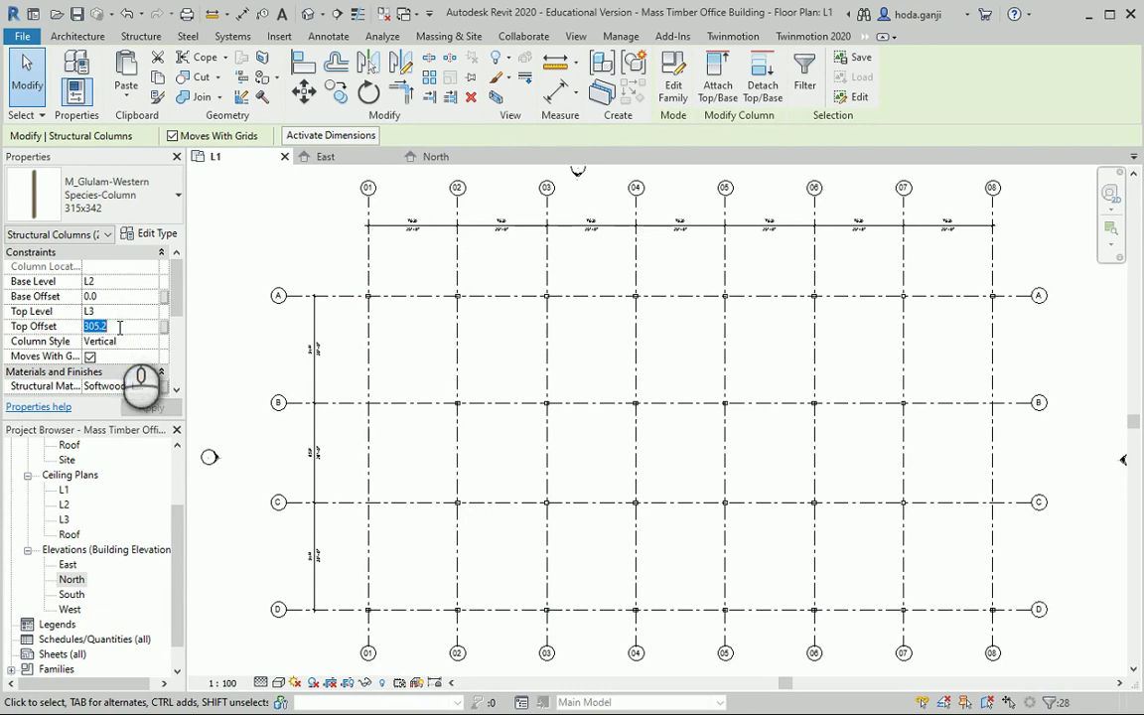
text(0)
click(151, 407)
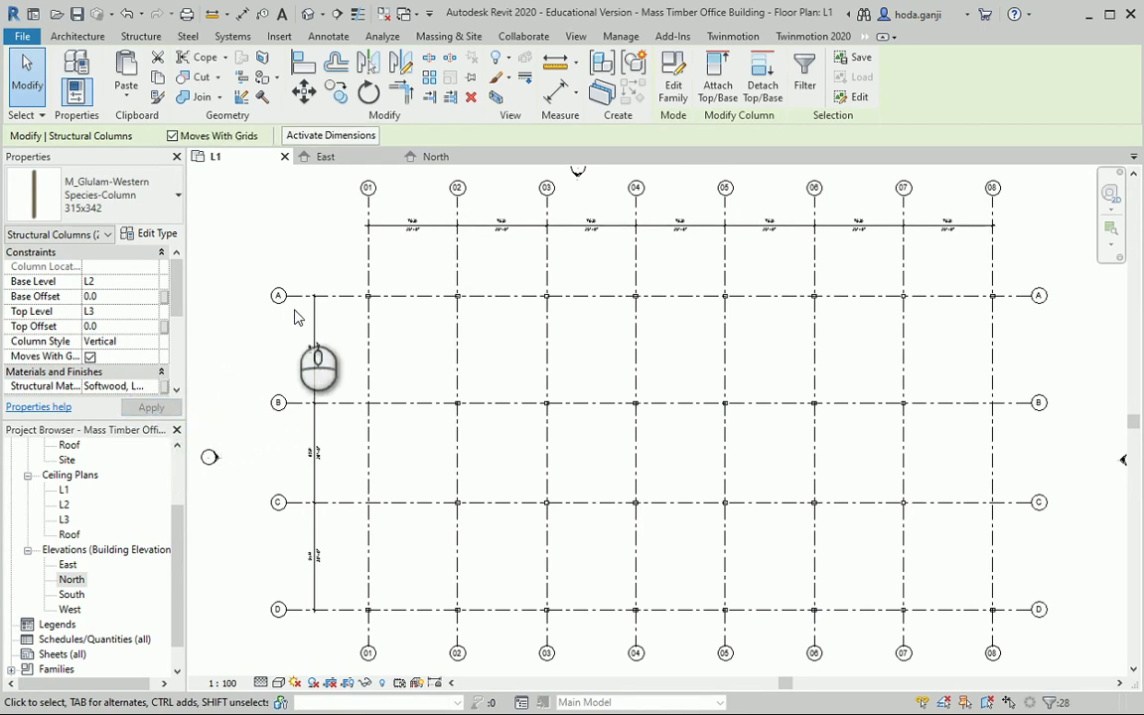
Copy the L2 to L3 columns and paste them aligned to level L3.
drag(294, 316, 1003, 635)
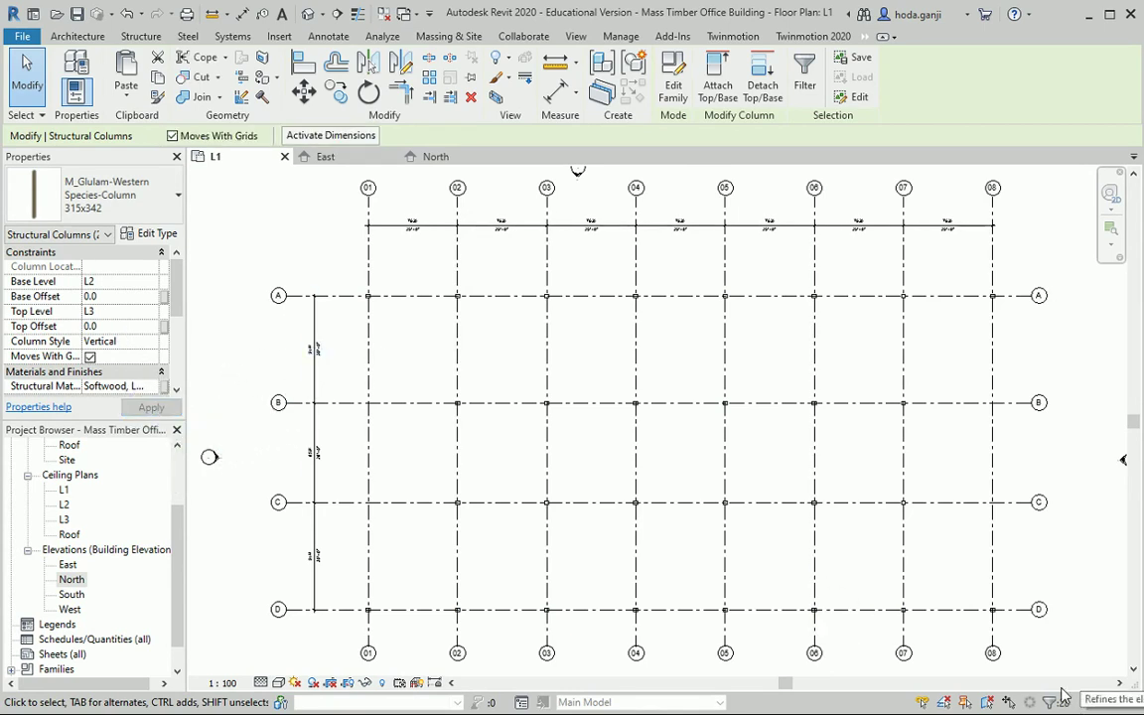
click(162, 82)
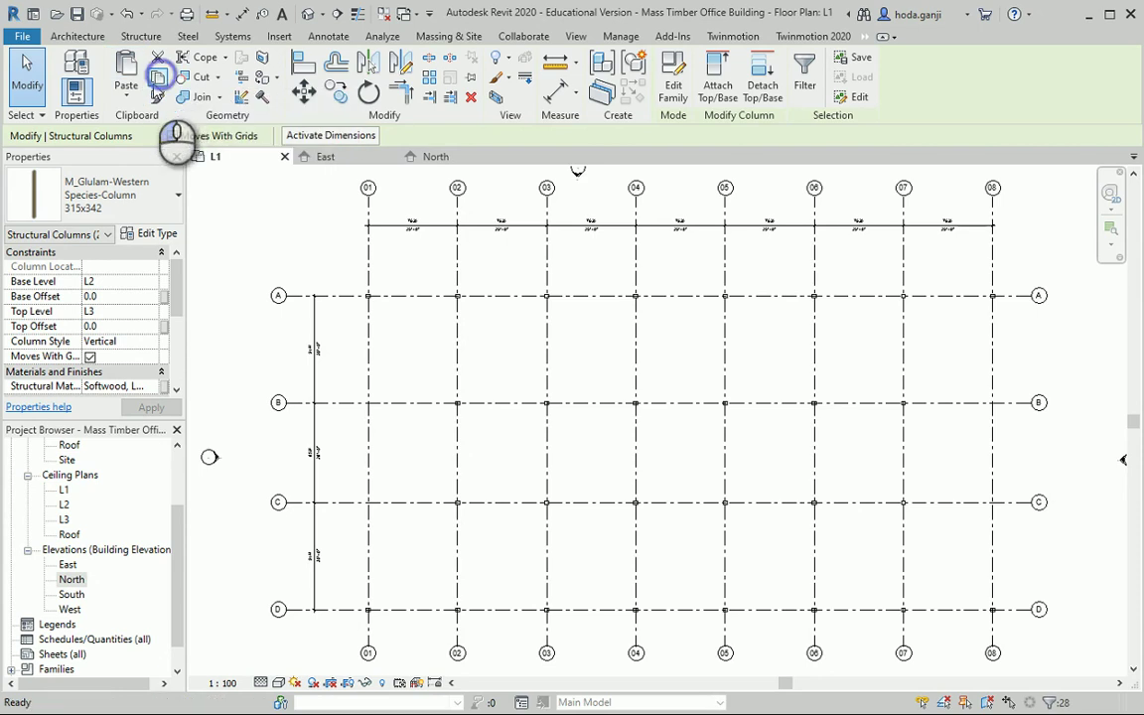
click(126, 97)
click(161, 155)
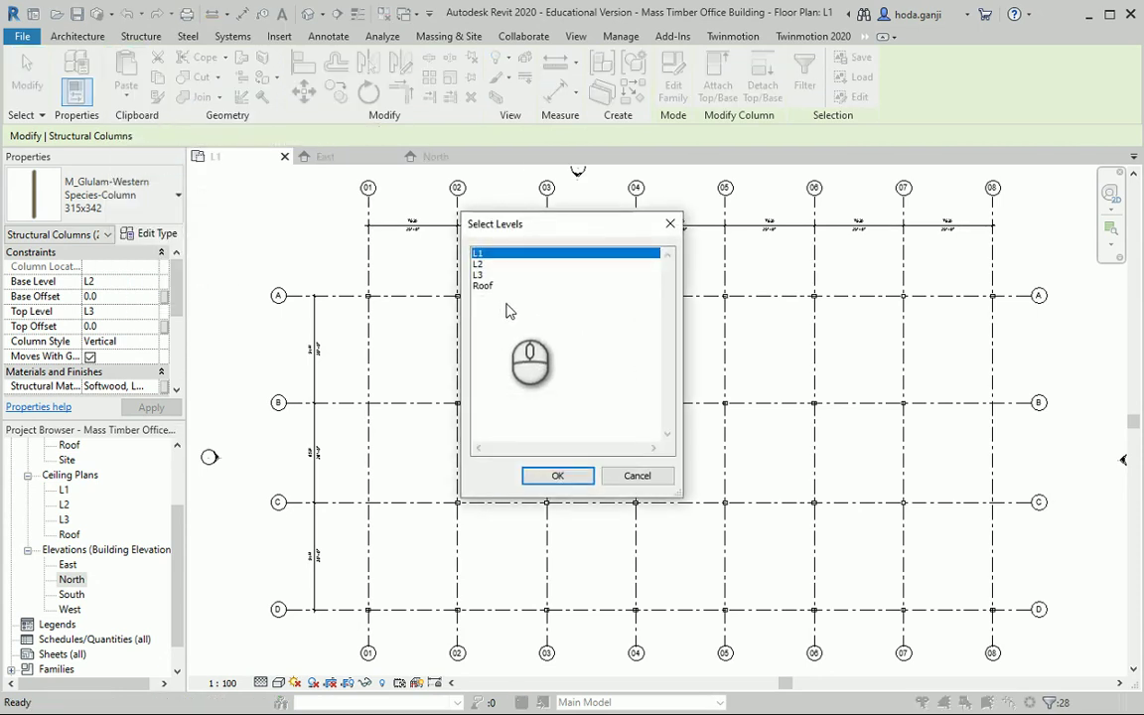
click(478, 273)
click(558, 475)
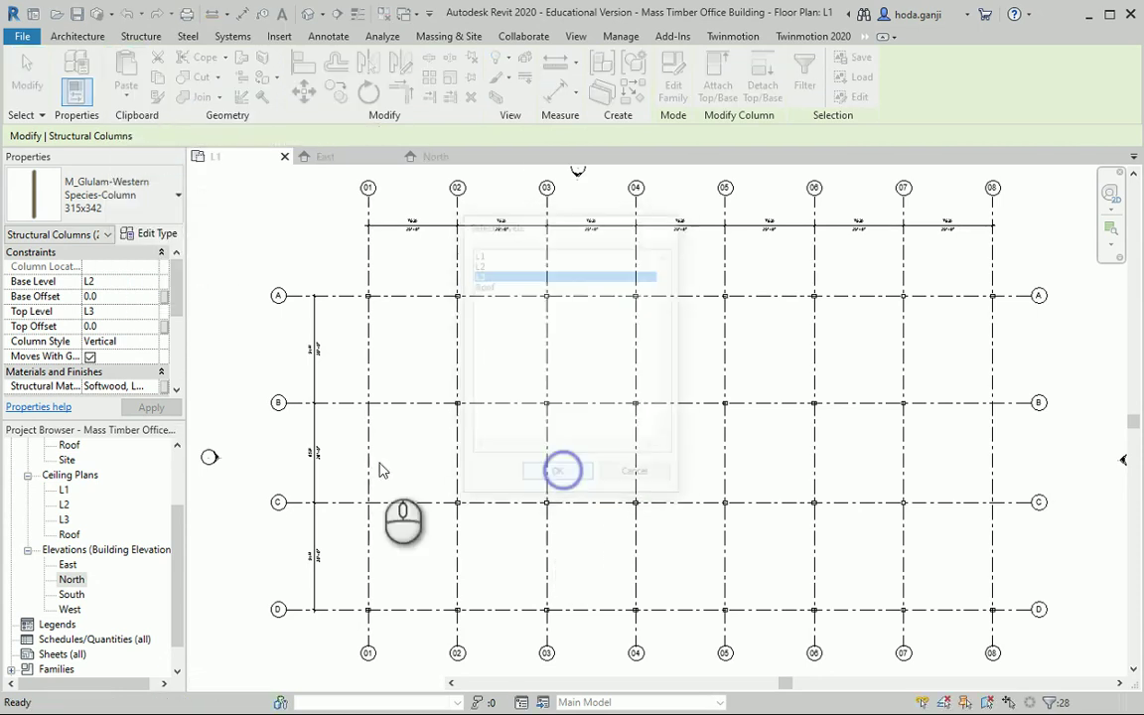
Set the top level of the columns pasted on L3 to Roof and clear their top offset.
click(154, 285)
click(95, 318)
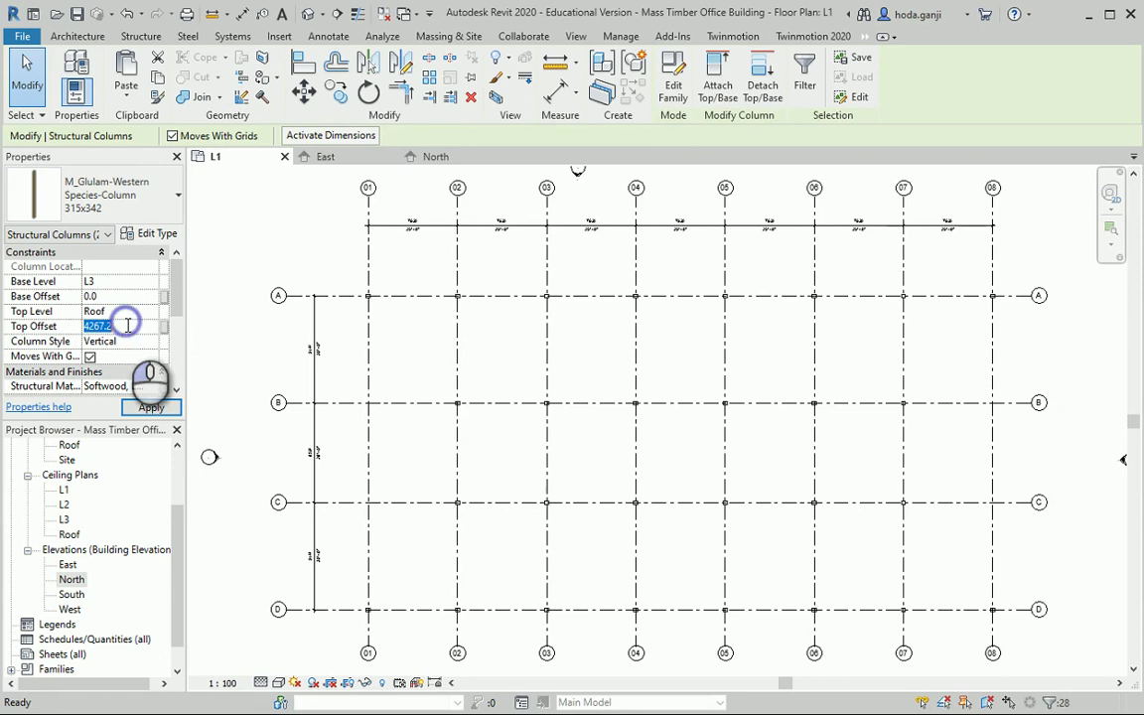
click(164, 412)
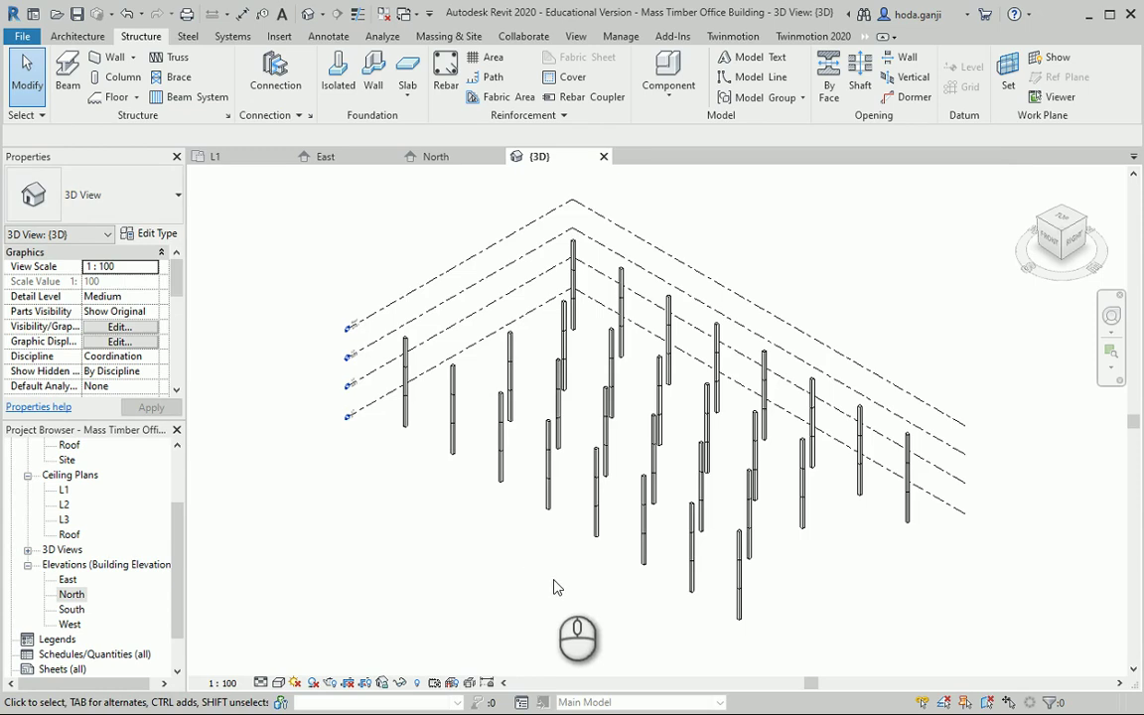
Open the 3D view and inspect the stacked columns from the front.
shift+middle_drag(678, 581, 852, 581)
scroll(855, 556, down, 2)
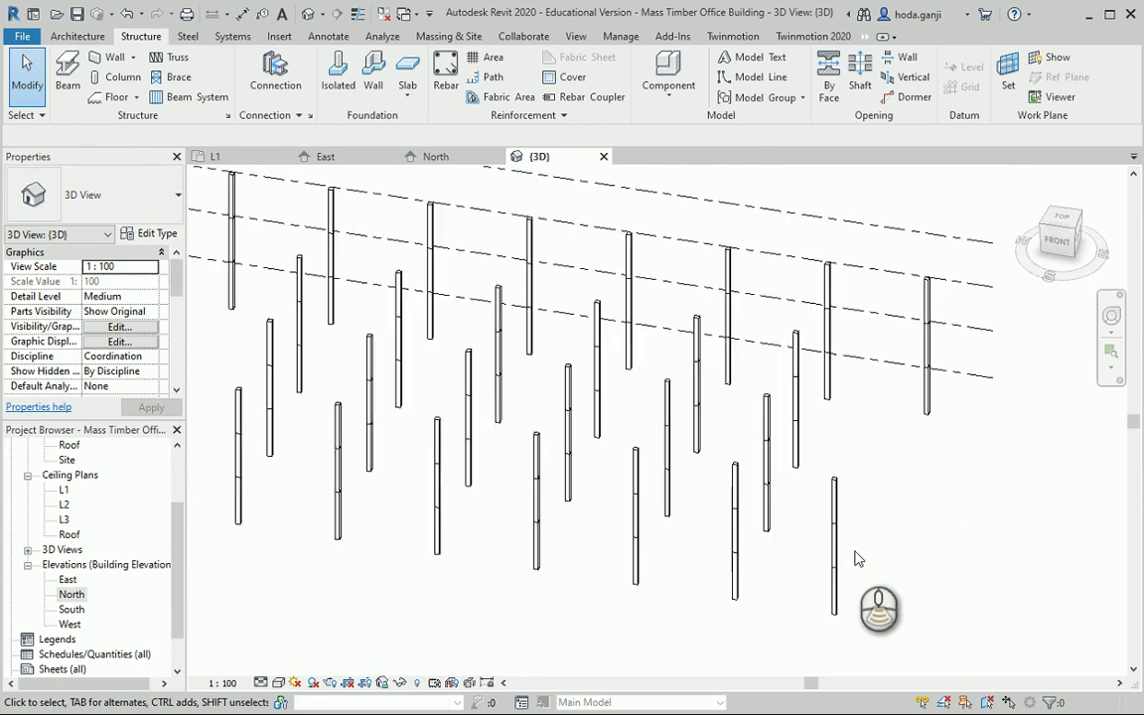
scroll(362, 483, up, 3)
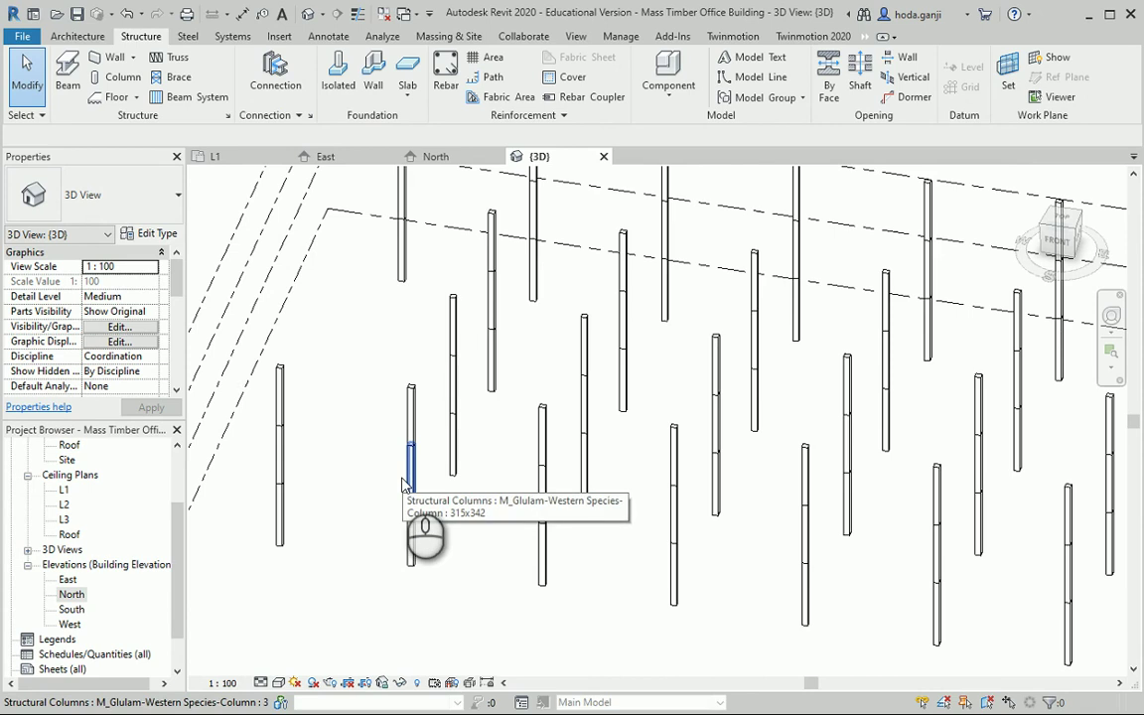
Collapse the Ceiling Plans group in the project browser and bring the floor plan views into reach.
click(28, 474)
scroll(67, 522, up, 2)
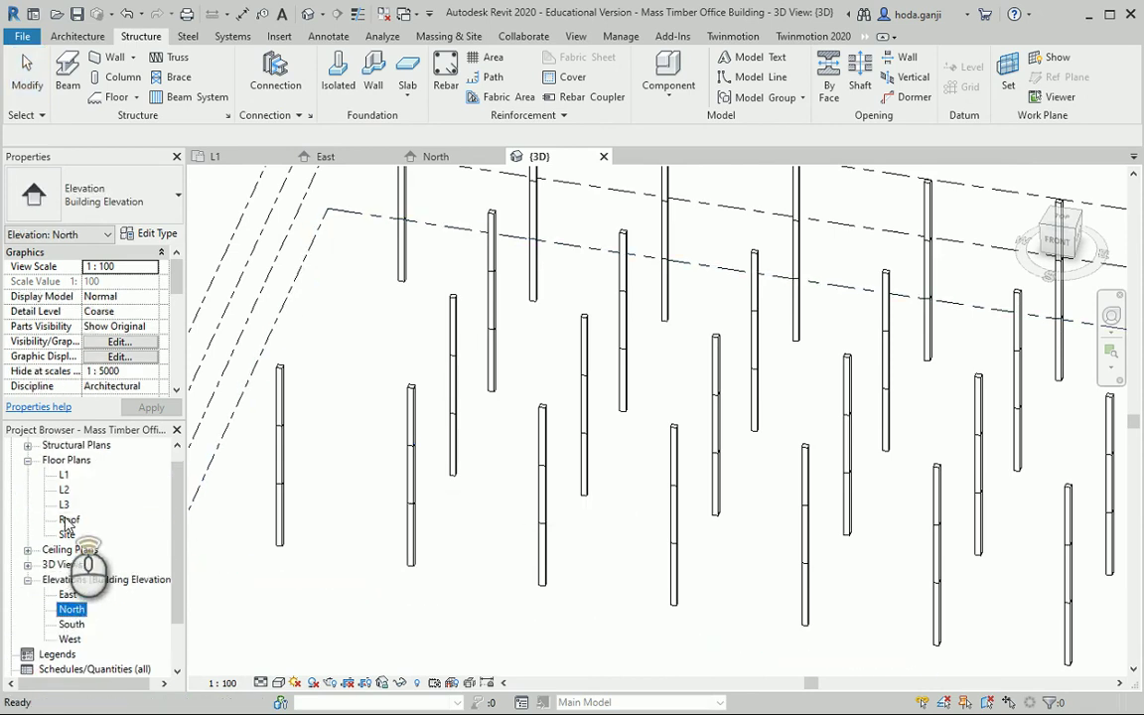
scroll(67, 521, up, 1)
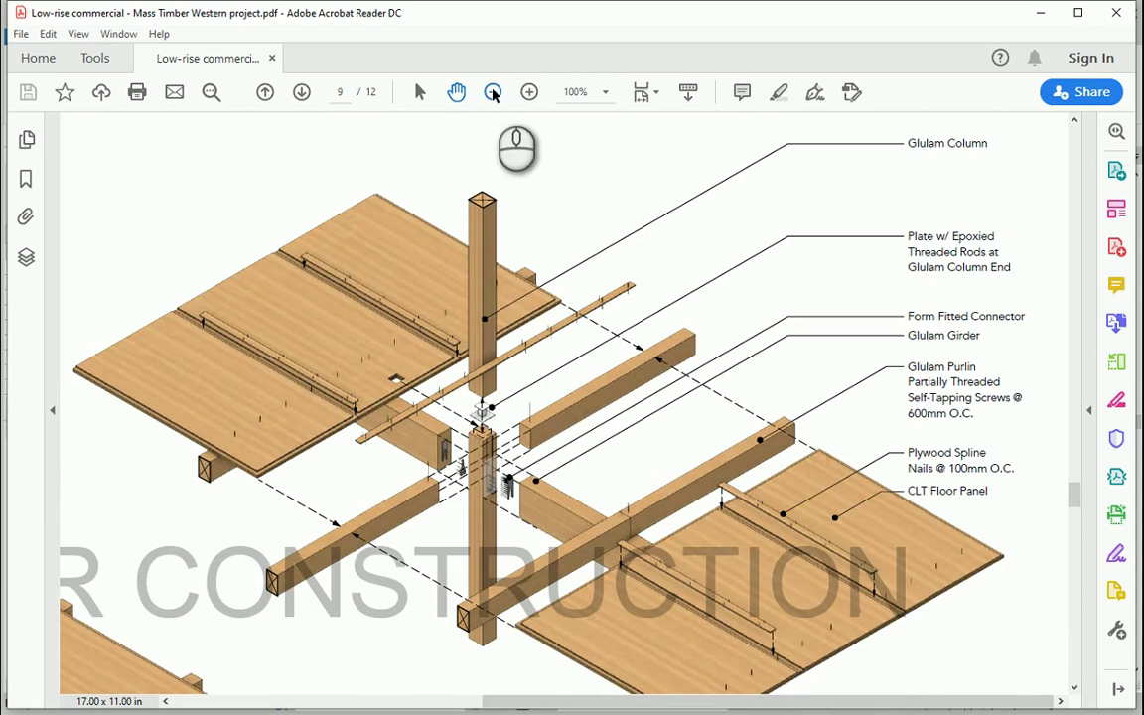
Go from the exploded floor assembly detail to the typical floor framing plan in the PDF and examine its layout up close.
click(492, 92)
key(ctrl+0)
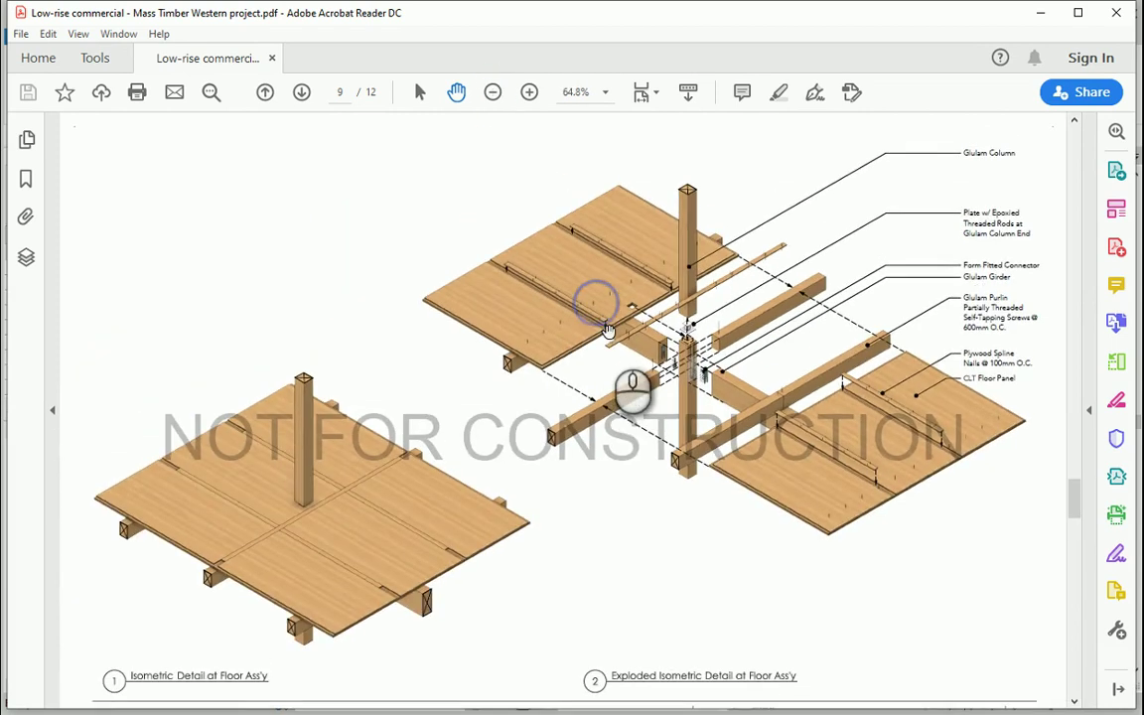
scroll(601, 318, up, 15)
scroll(609, 331, up, 8)
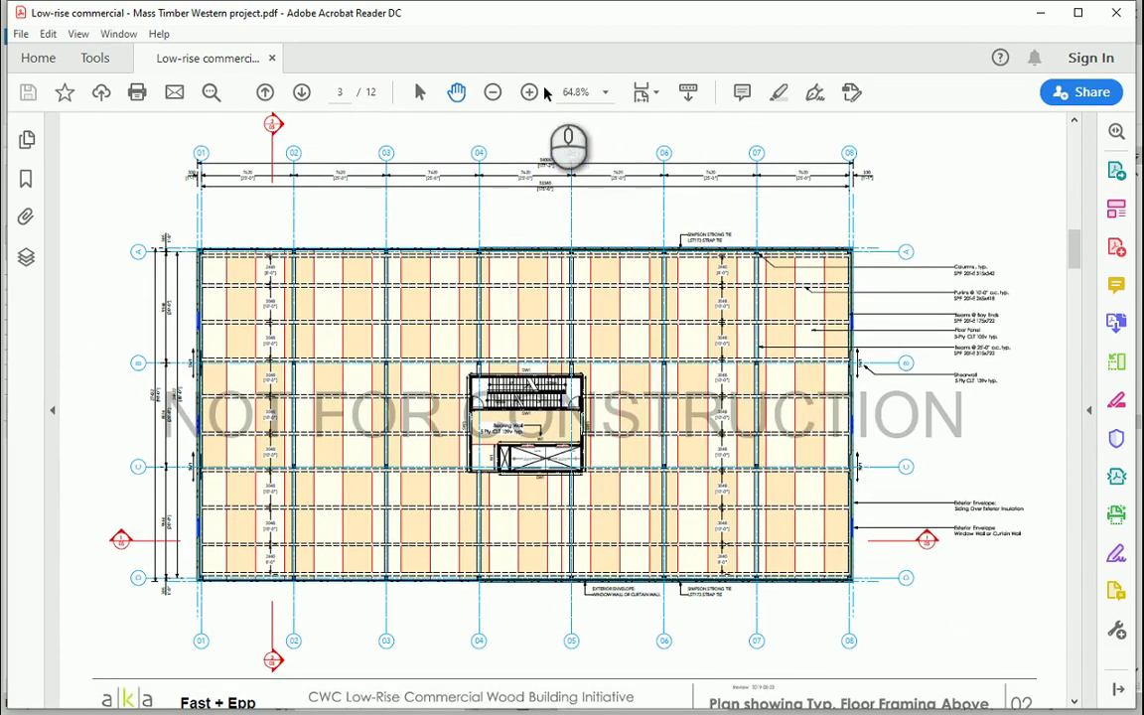
click(531, 91)
drag(991, 559, 536, 290)
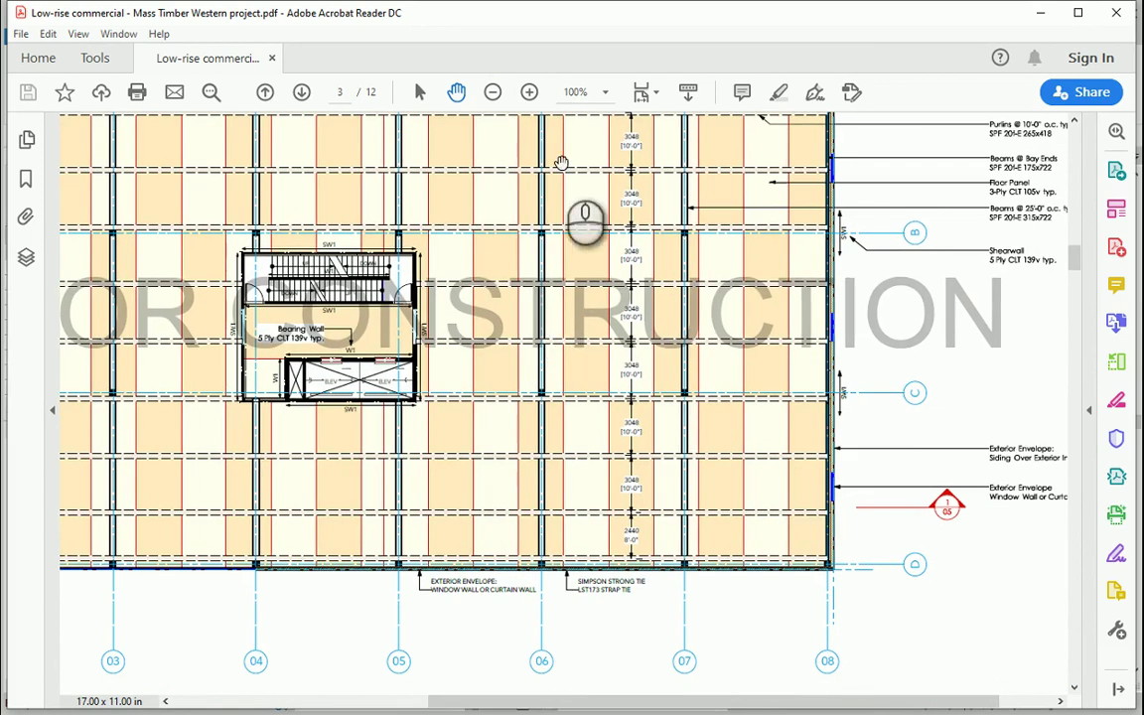
Compare the full-page typical floor framing plan with the roof framing plan on the following sheet.
click(493, 92)
click(492, 91)
click(493, 91)
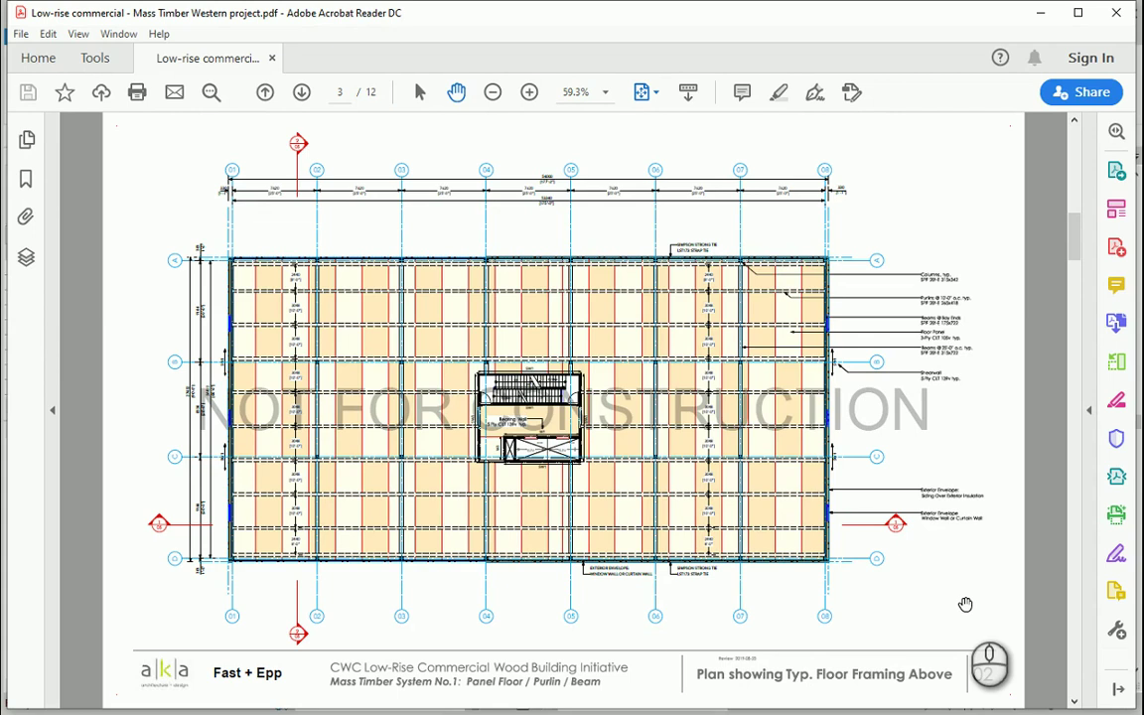
scroll(965, 603, down, 1)
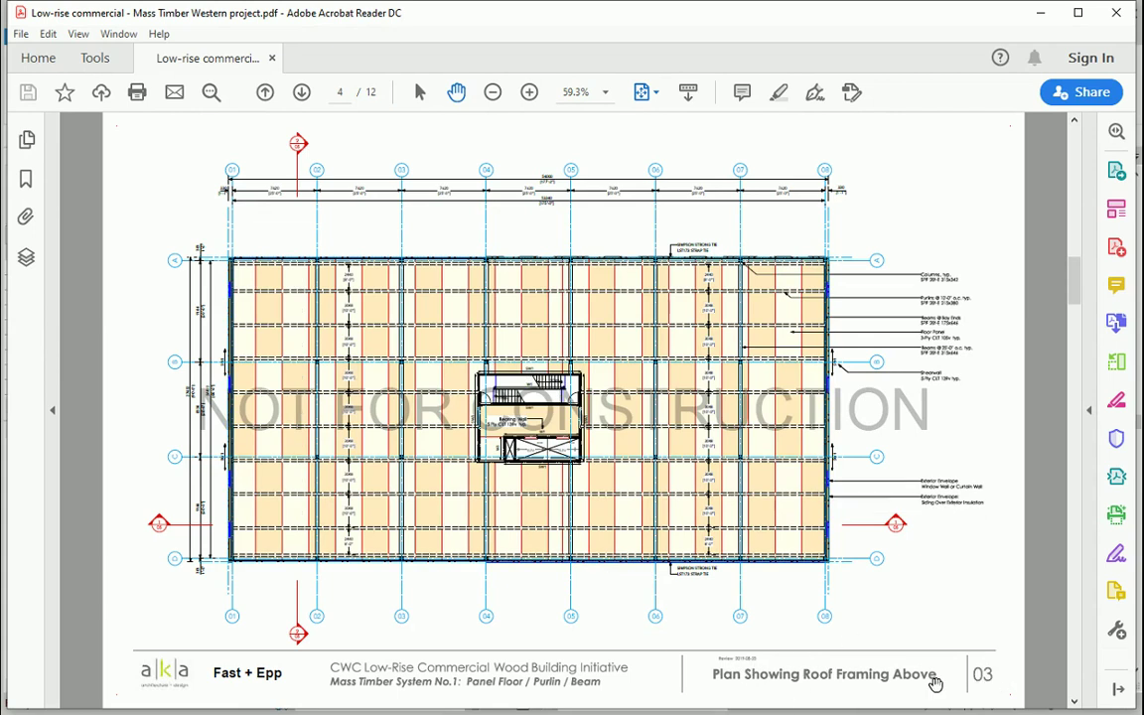
scroll(938, 507, up, 1)
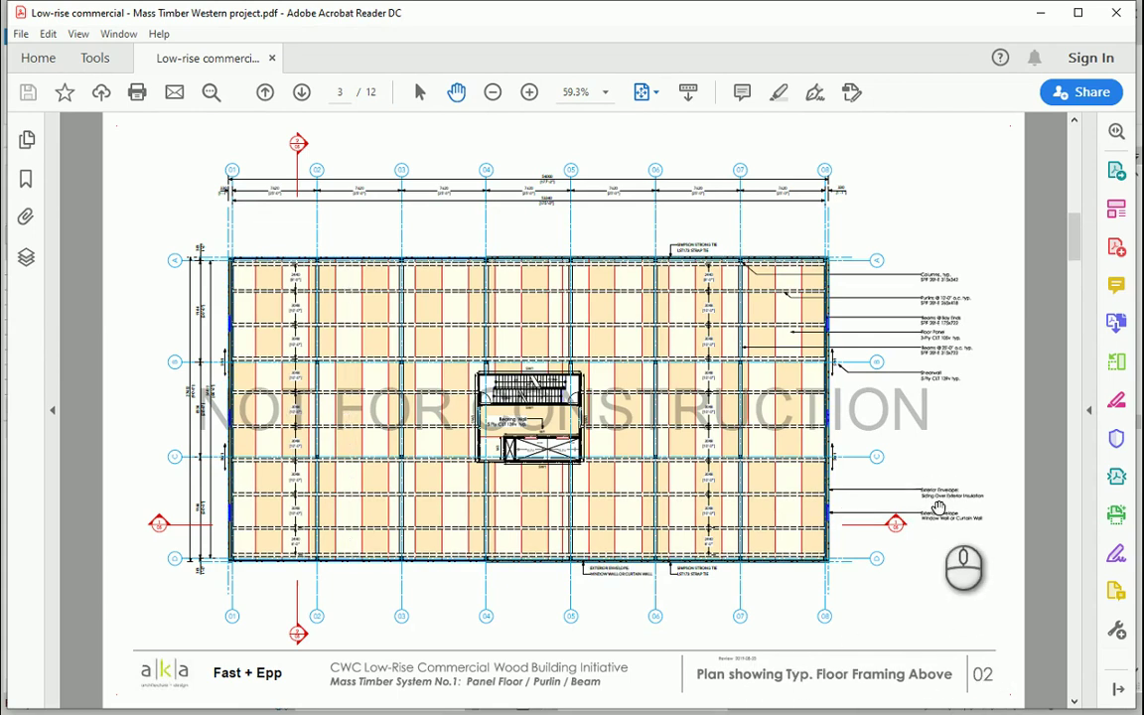
scroll(938, 505, down, 1)
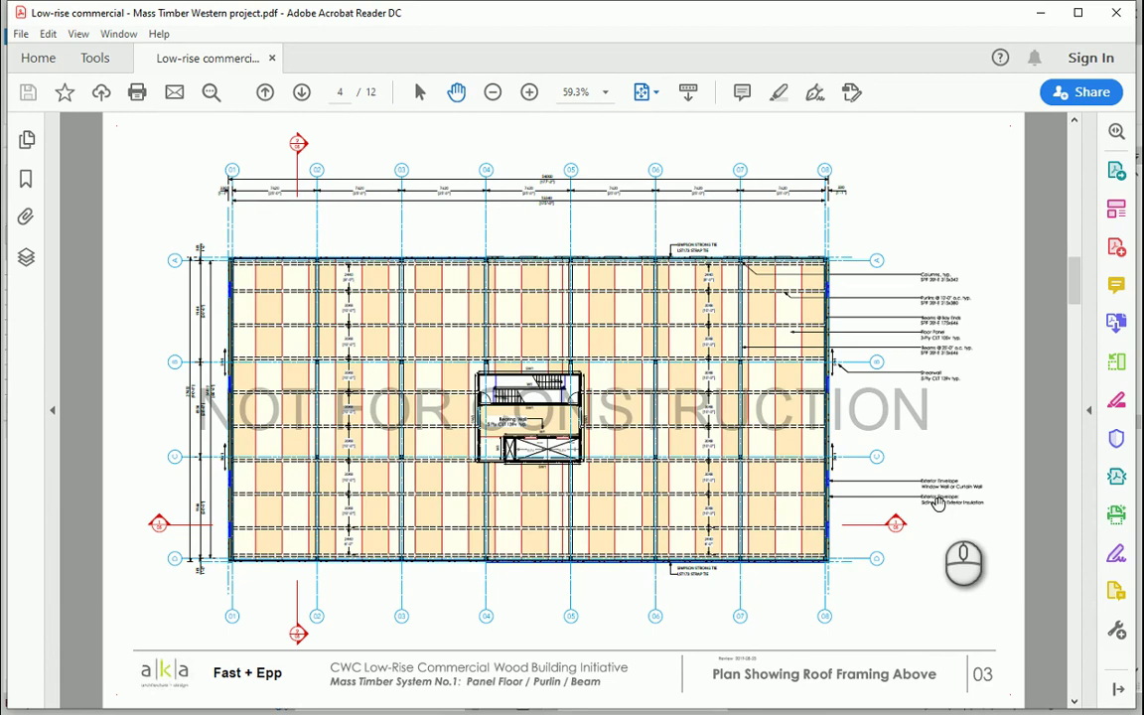
scroll(938, 505, up, 1)
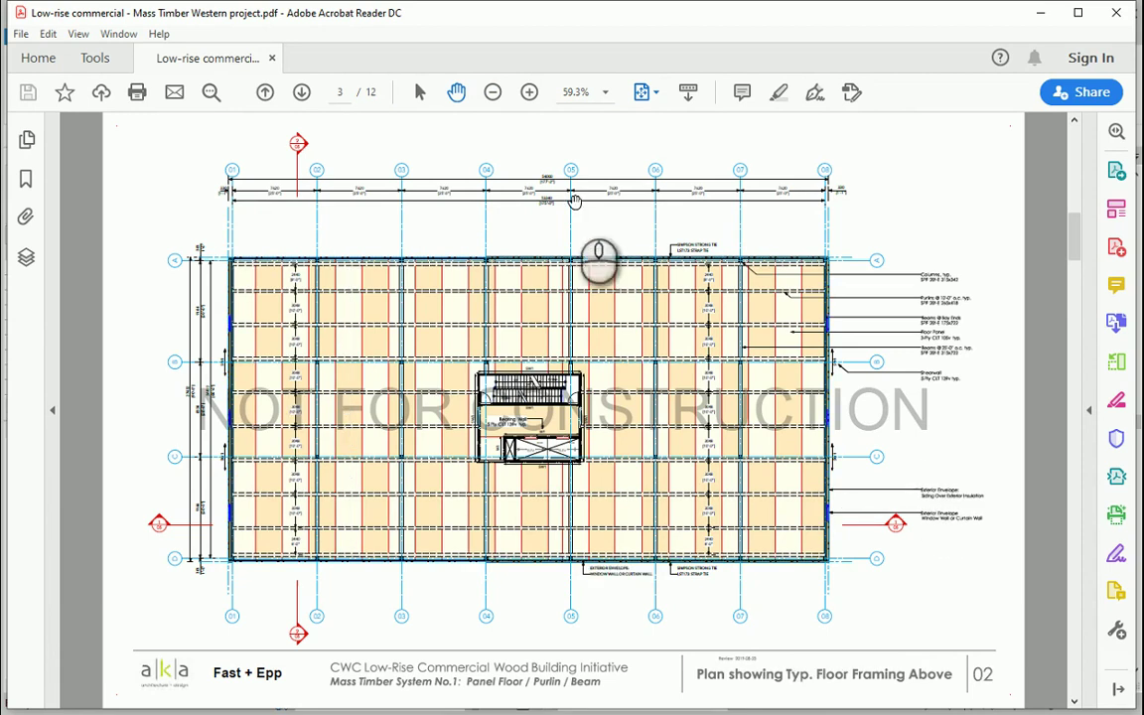
Examine the column, purlin, beam and floor panel size notes beside grids A and B on the typical floor framing plan.
click(529, 91)
drag(822, 490, 139, 348)
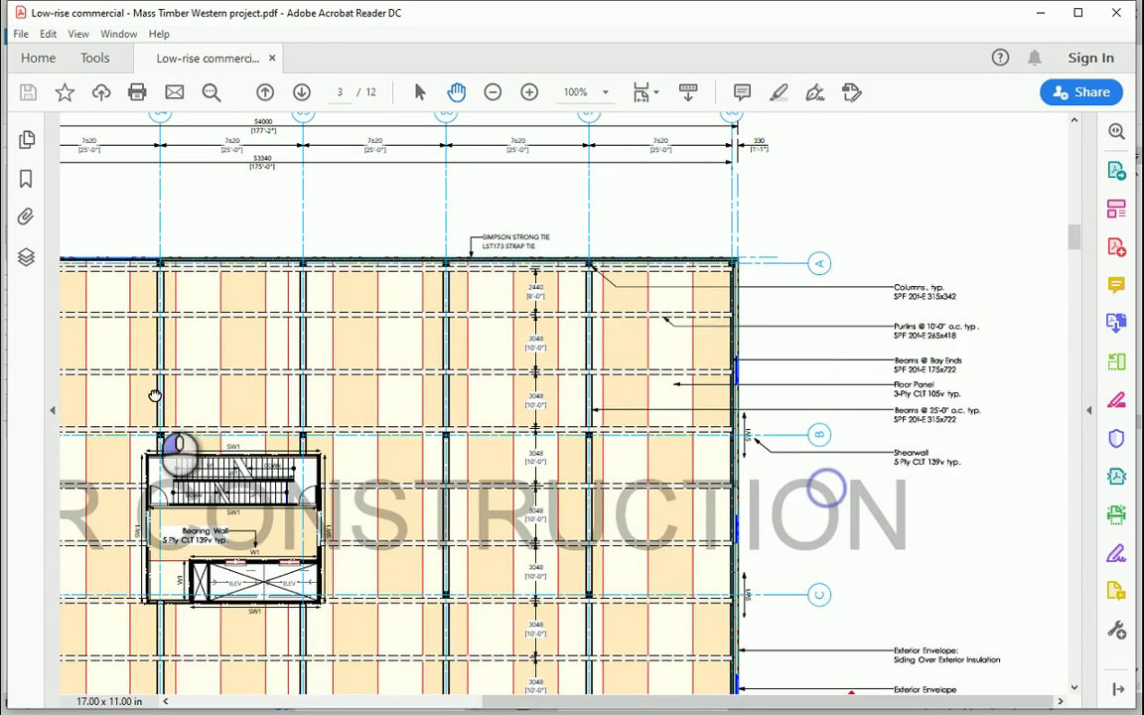
click(529, 91)
mouse_move(844, 339)
mouse_down()
mouse_move(352, 362)
mouse_move(352, 353)
mouse_up()
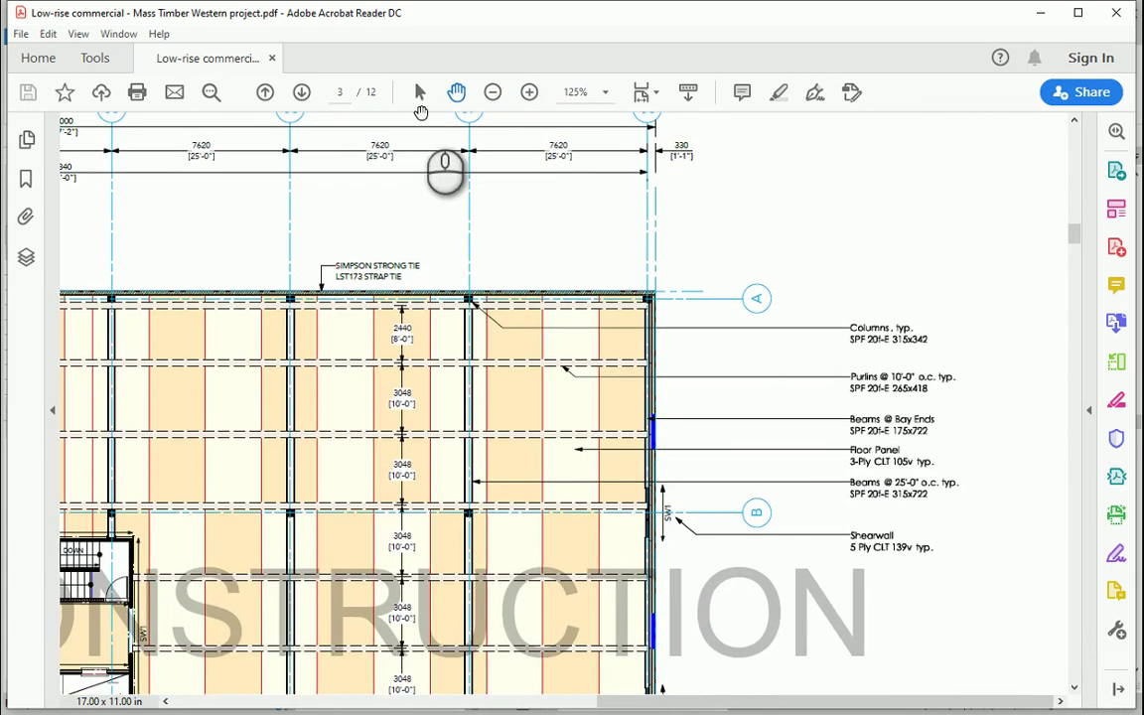
click(529, 91)
drag(775, 359, 337, 306)
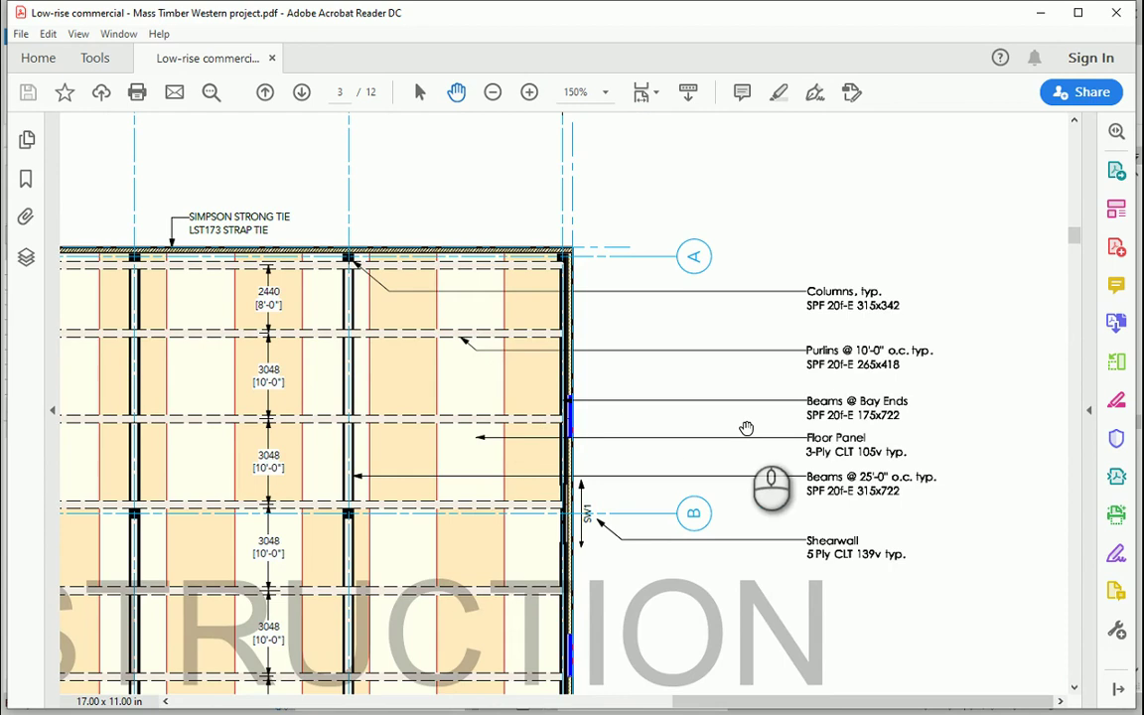
drag(434, 434, 471, 425)
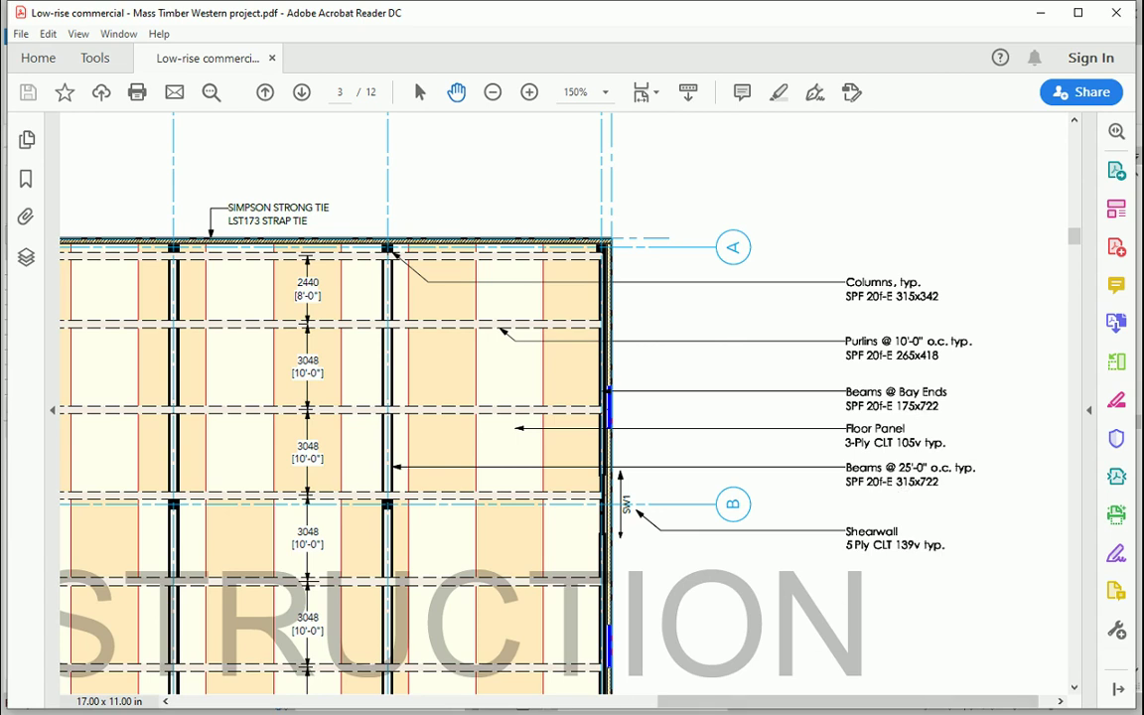
Switch to the Revit model and open the L2 floor plan.
mouse_move(665, 713)
click(665, 661)
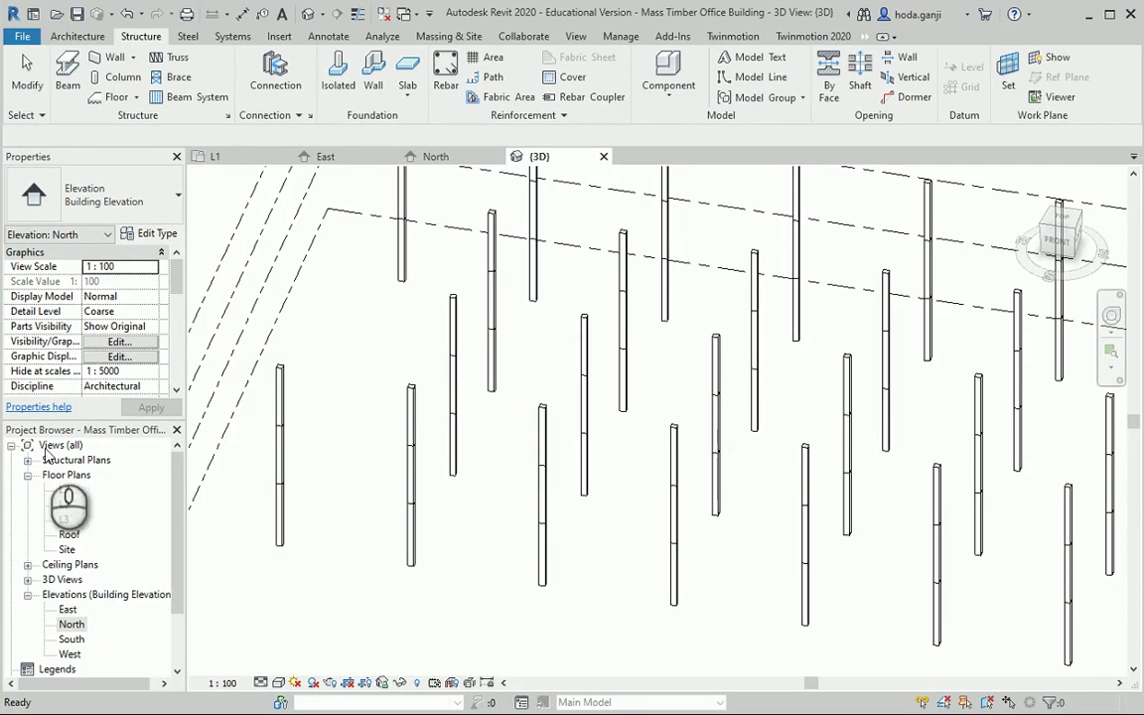
click(64, 504)
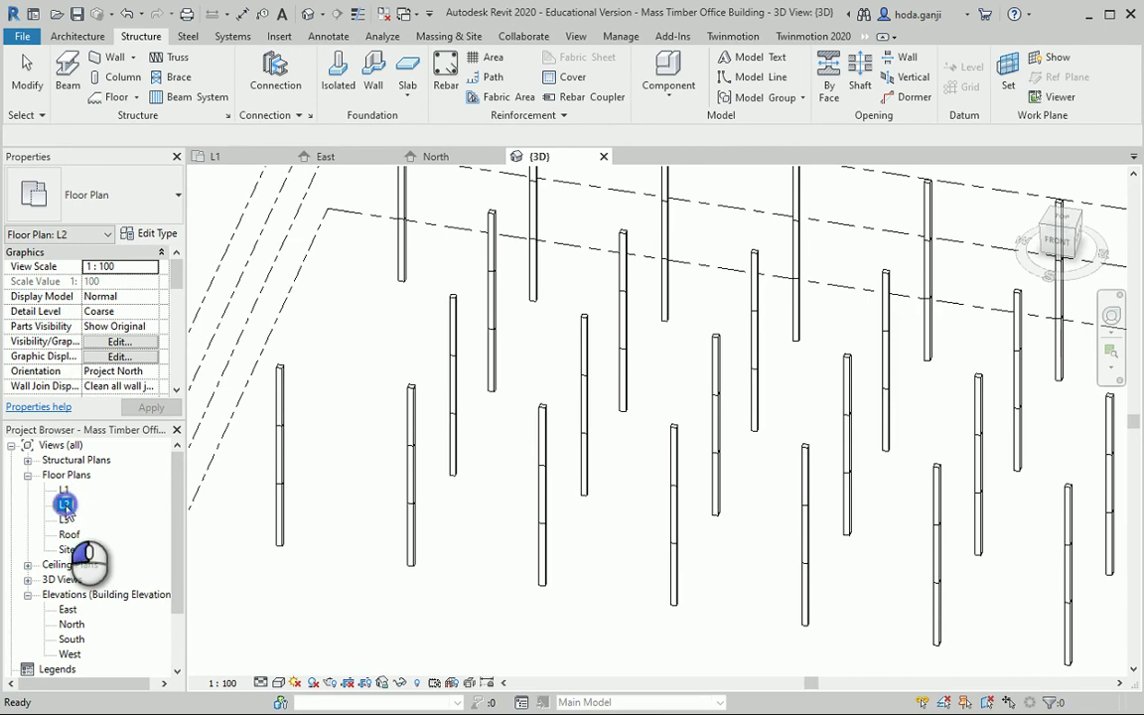
double_click(64, 505)
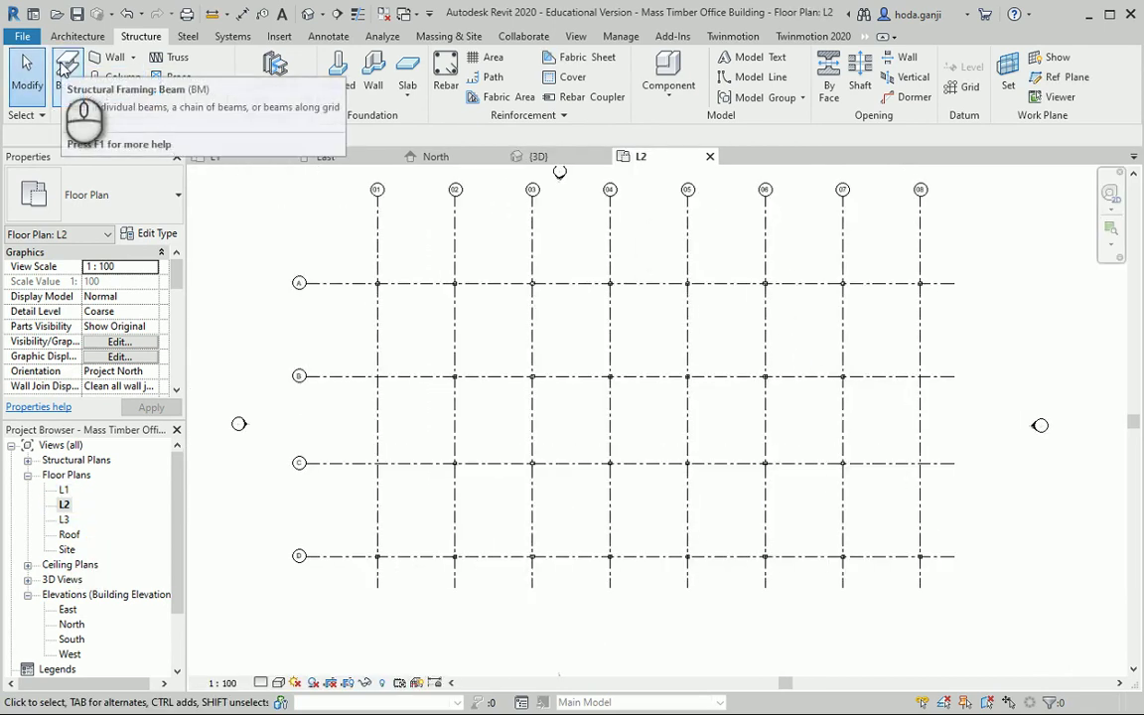
Start a structural beam and load the M_Glulam-Western Species family from the Canada library's Structural Framing, Wood folder.
click(63, 70)
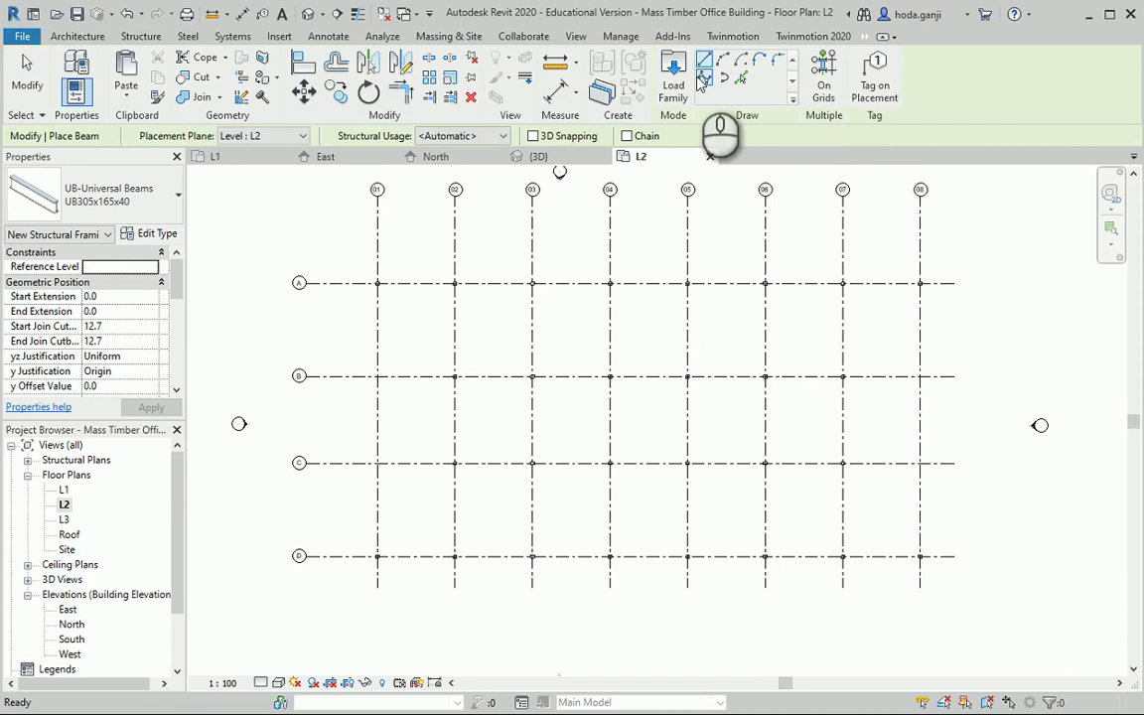
click(683, 76)
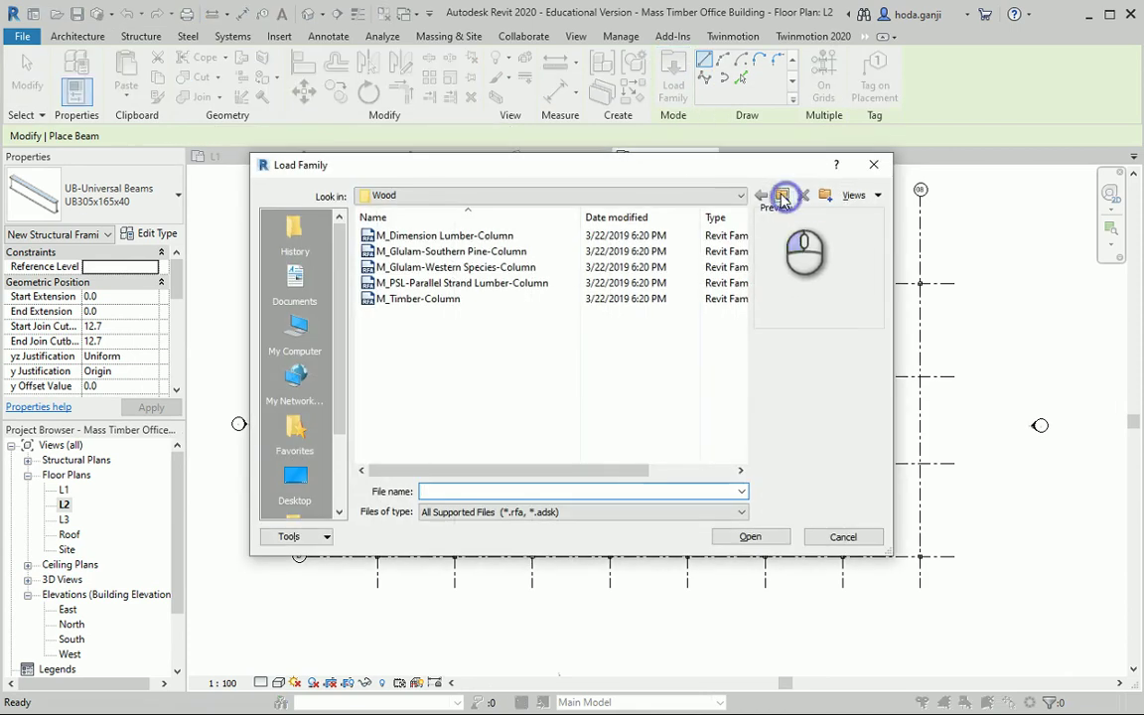
click(782, 196)
click(781, 196)
scroll(501, 396, down, 5)
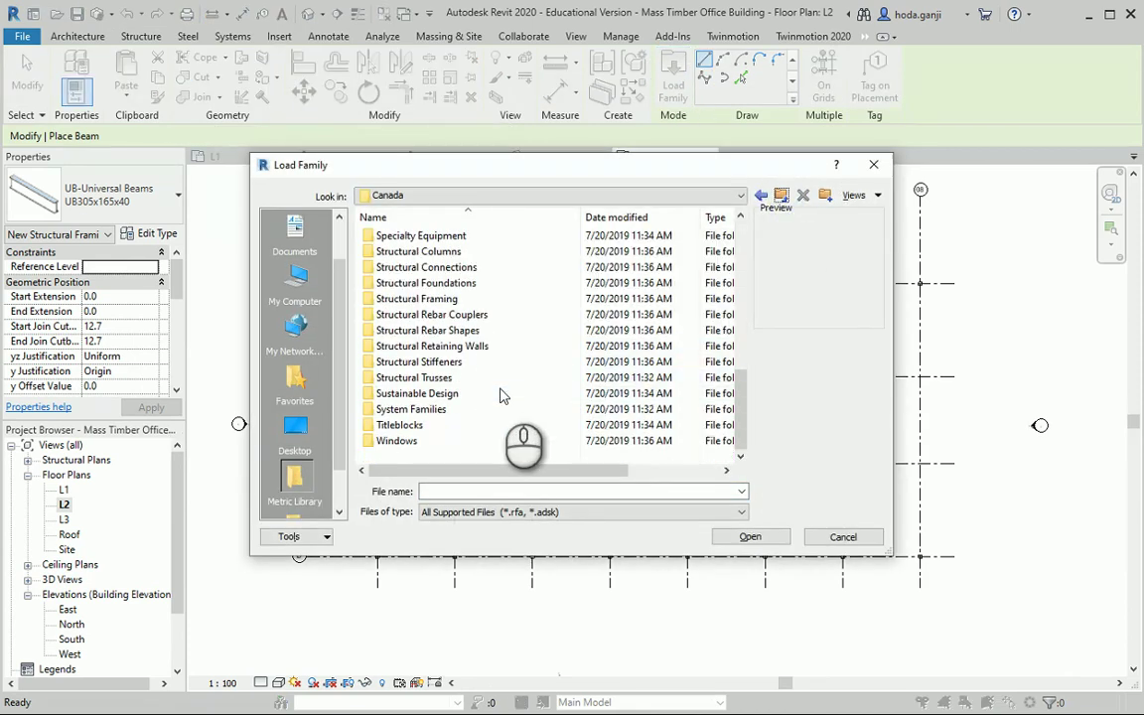
double_click(475, 301)
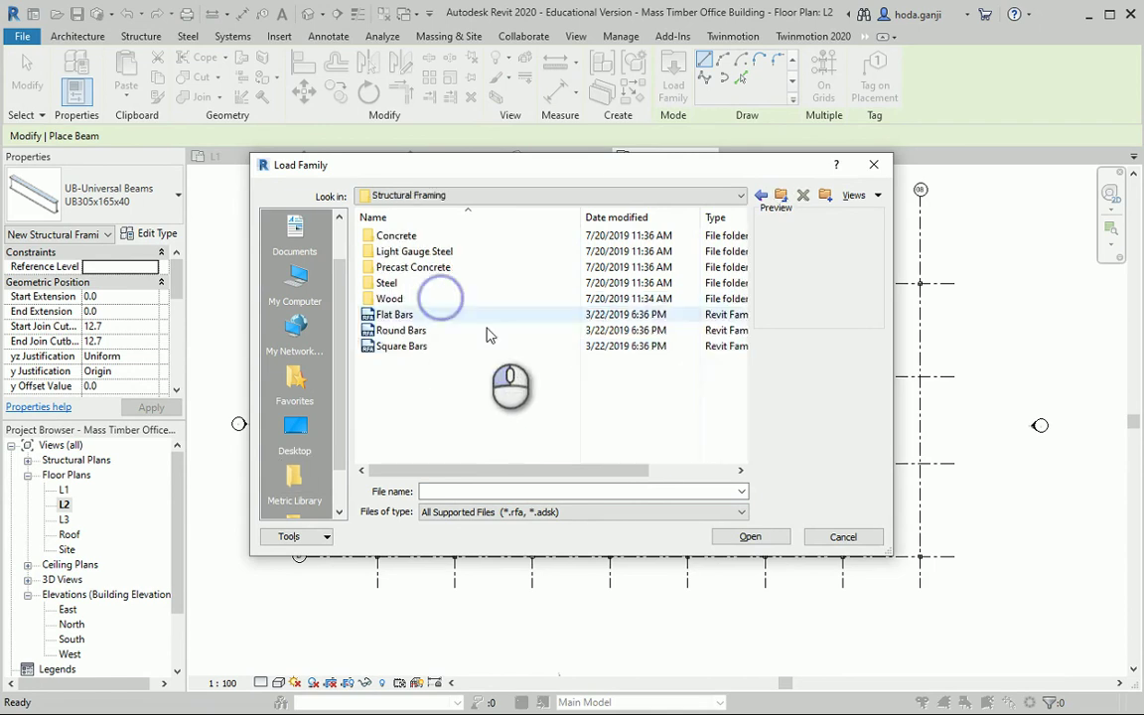
double_click(447, 301)
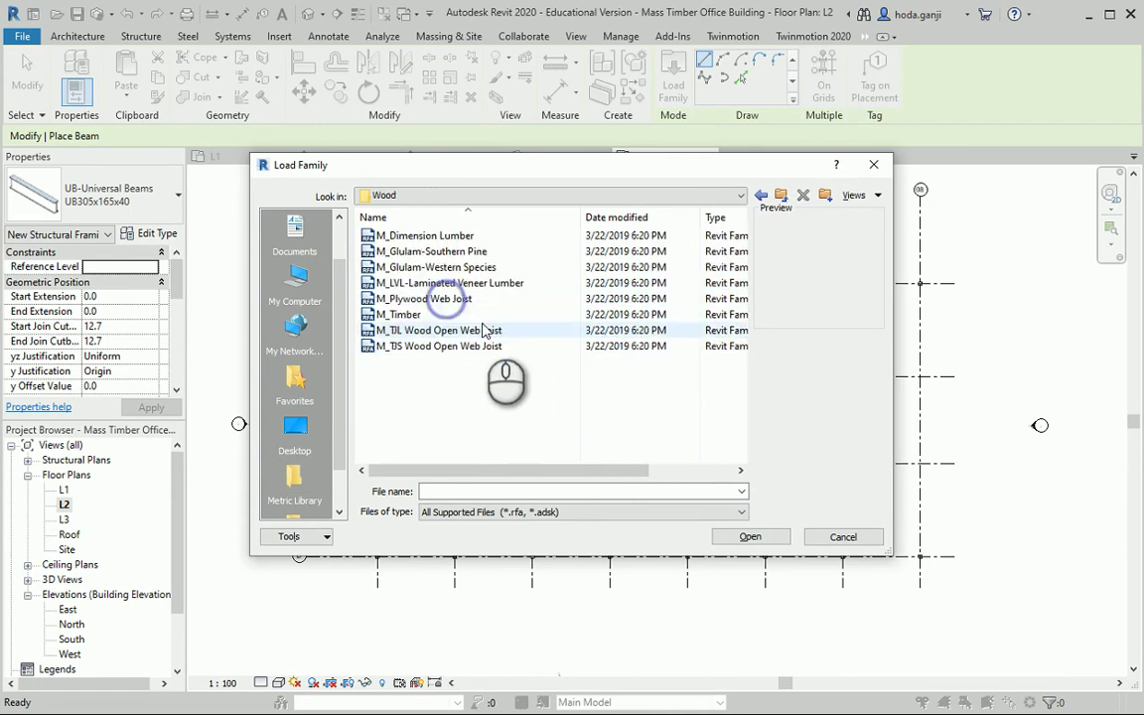
click(475, 267)
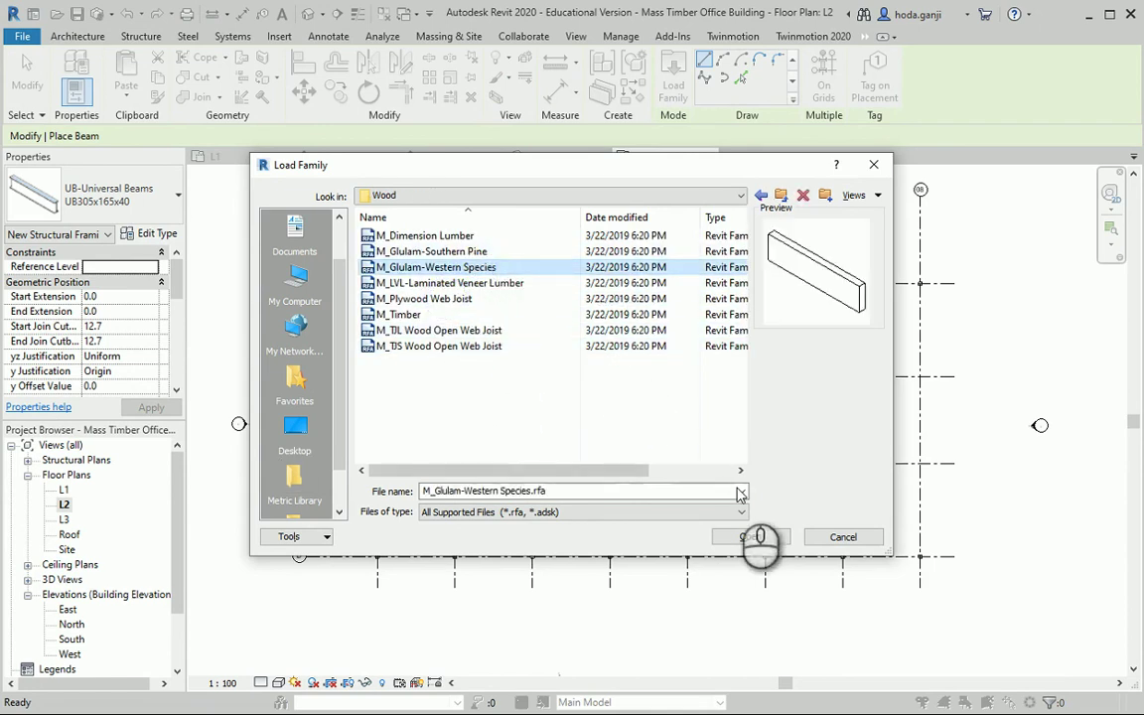
click(752, 537)
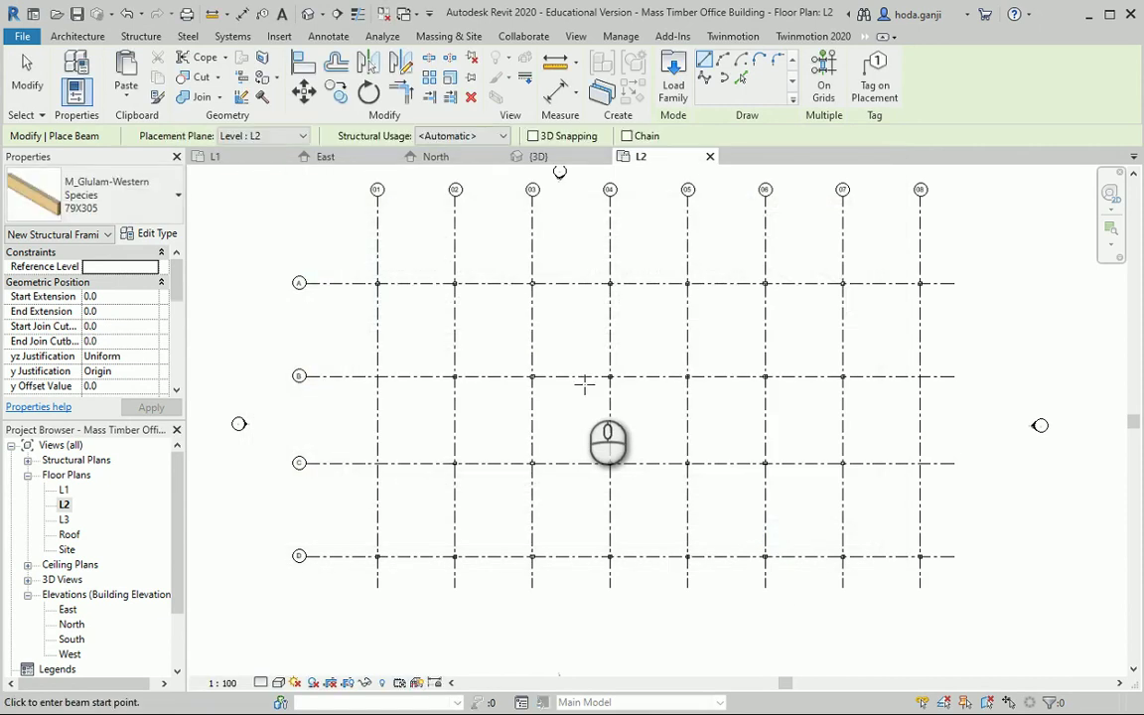
Duplicate the glulam beam type as 315*722 and set its b to 315 and d to 722.
click(154, 234)
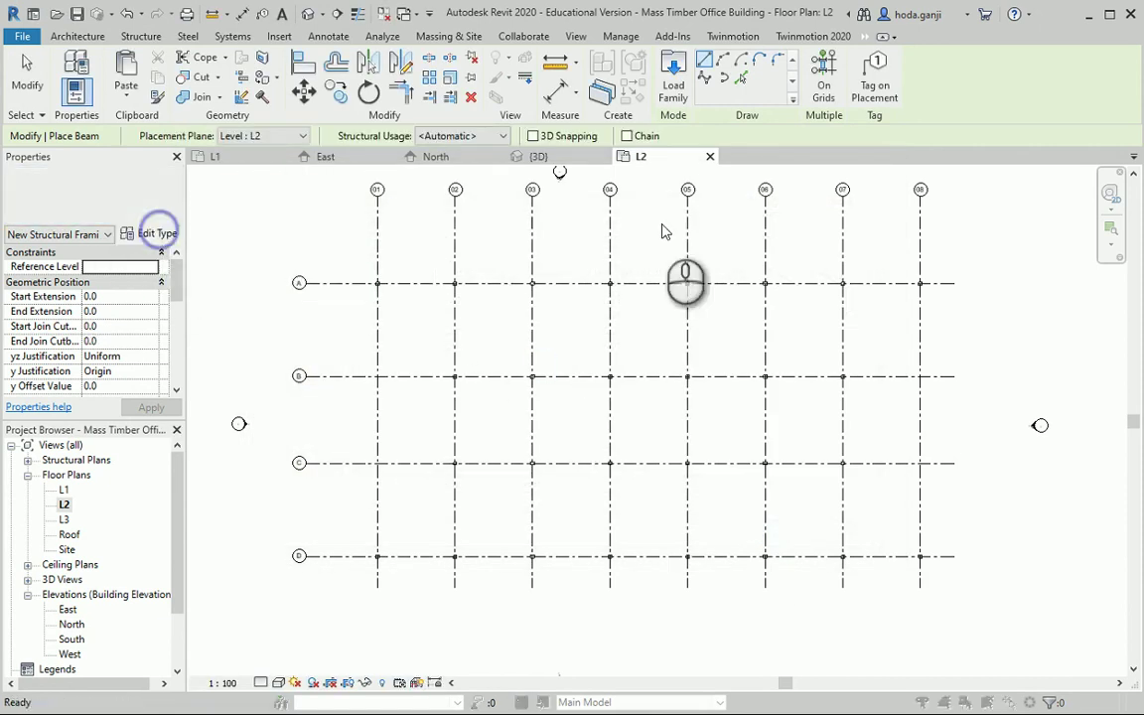
click(696, 170)
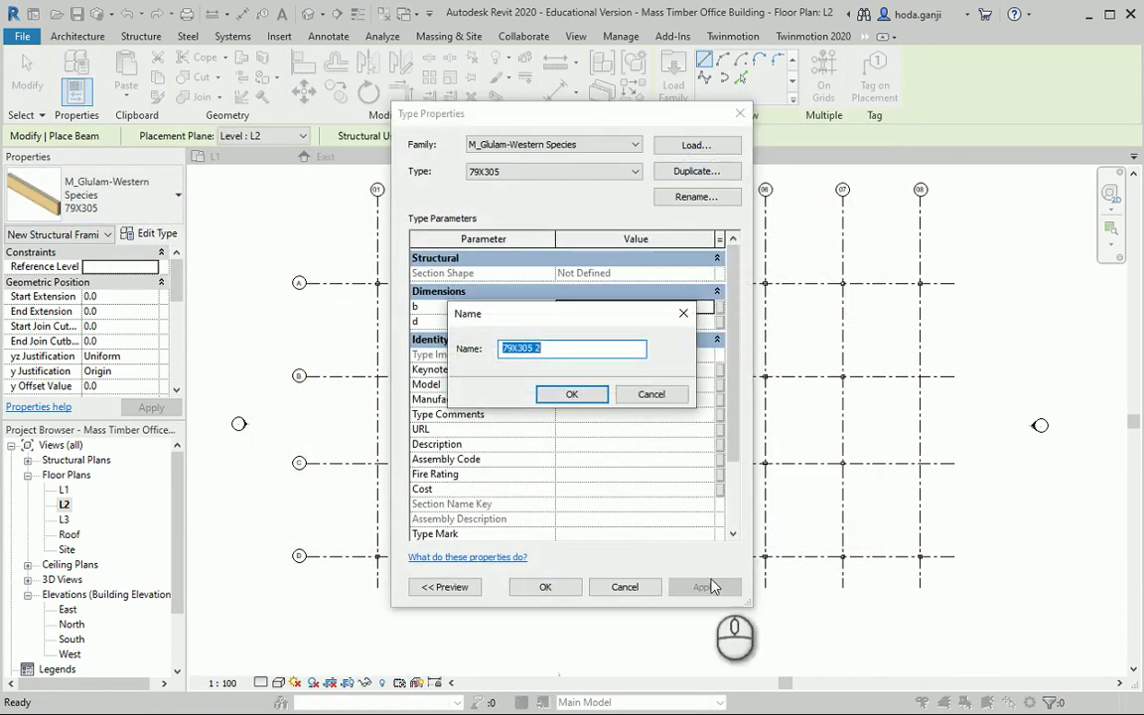
key(alt+Tab)
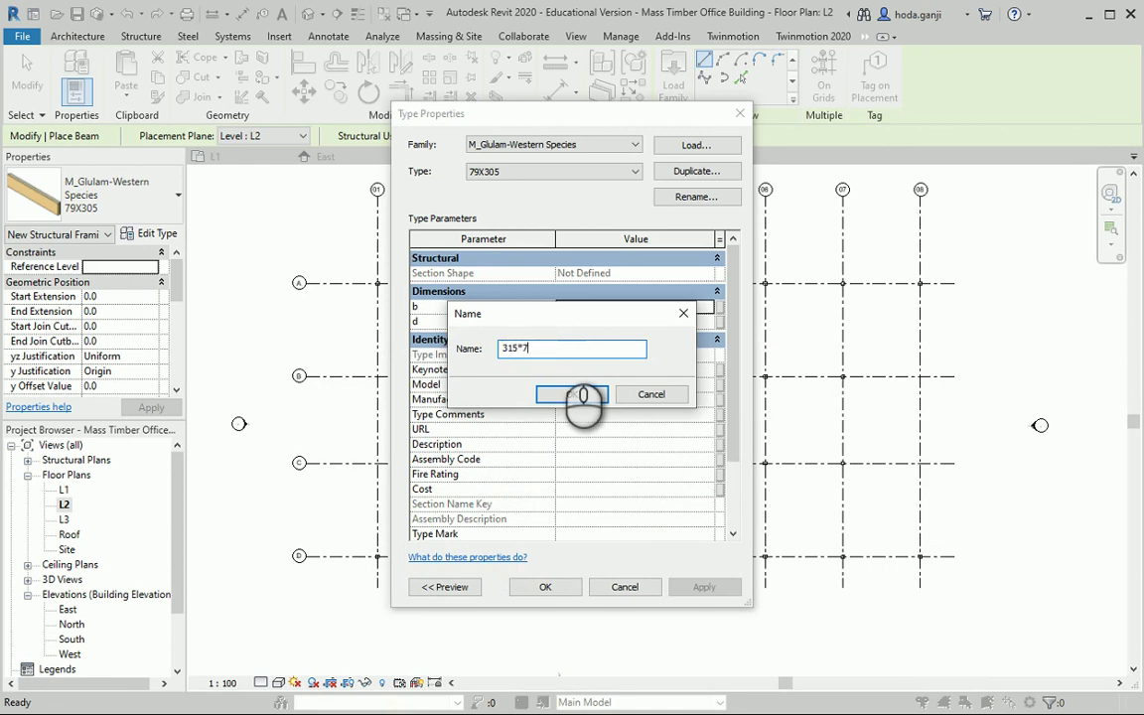
click(583, 395)
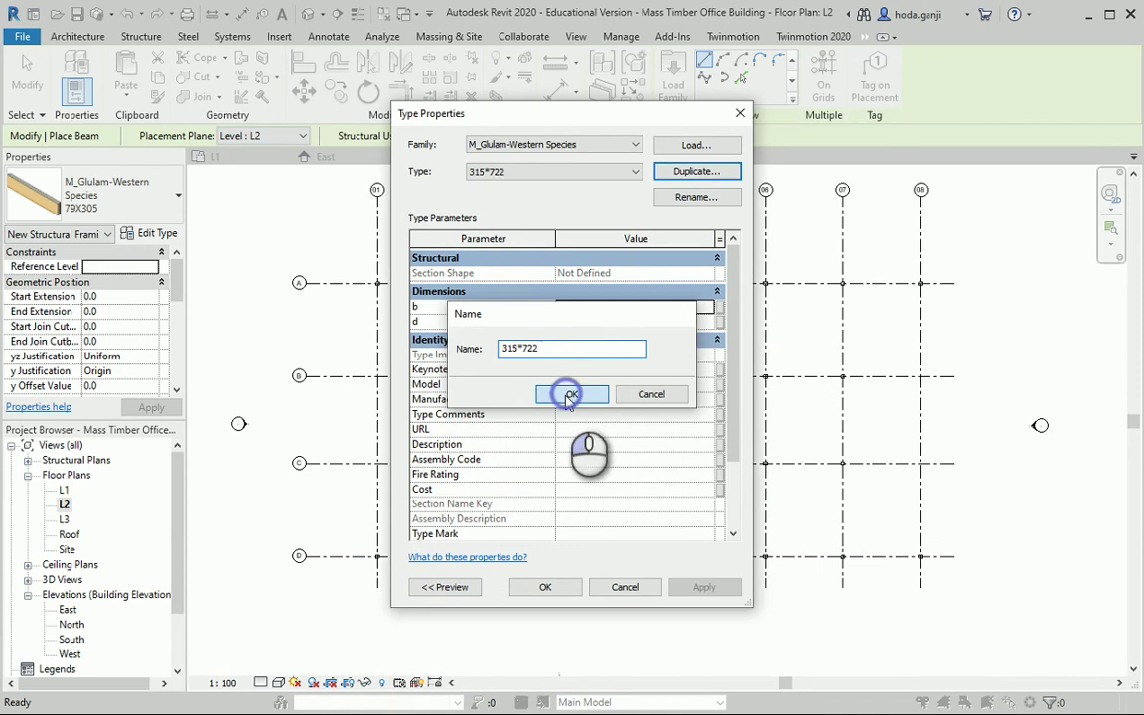
click(593, 307)
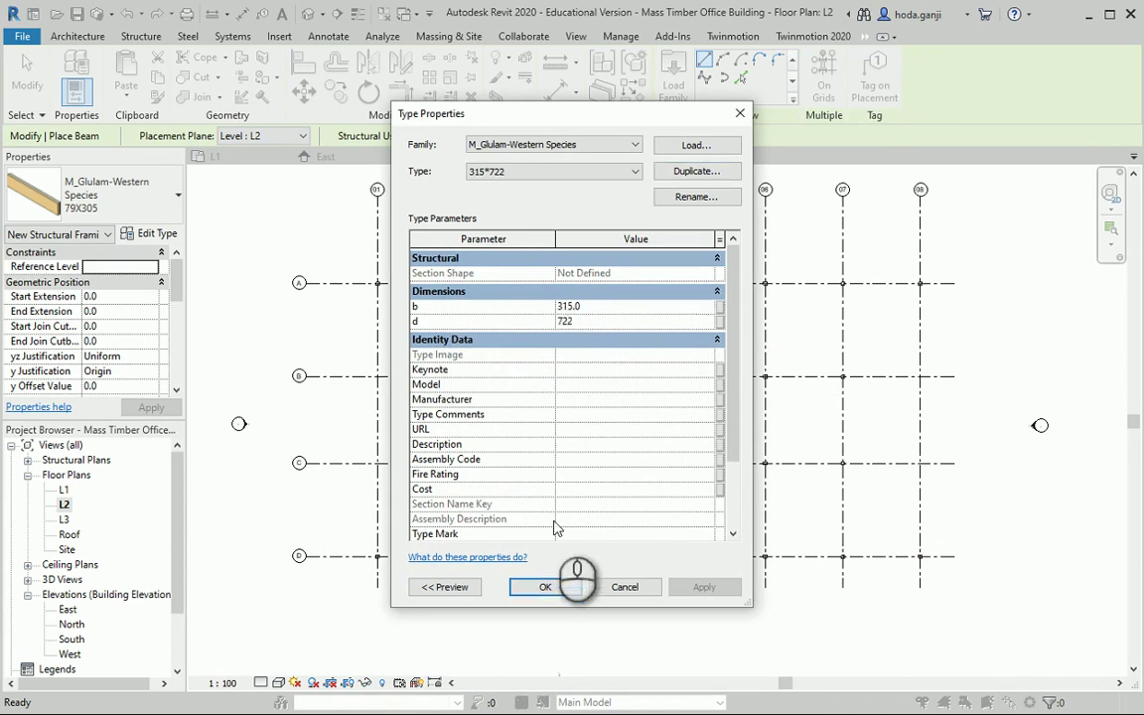
click(545, 587)
Place a 315*722 glulam beam on level L2 along grid 07, from the column at grid A to the column at grid D.
scroll(842, 377, down, 1)
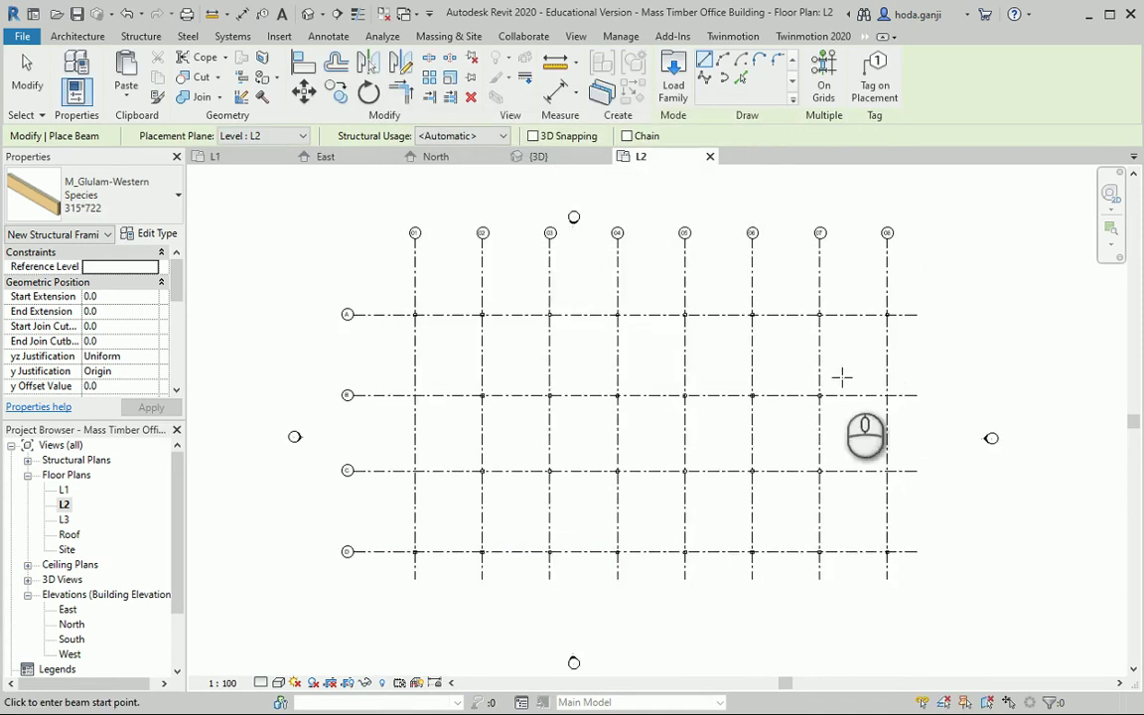
scroll(898, 270, up, 1)
click(708, 65)
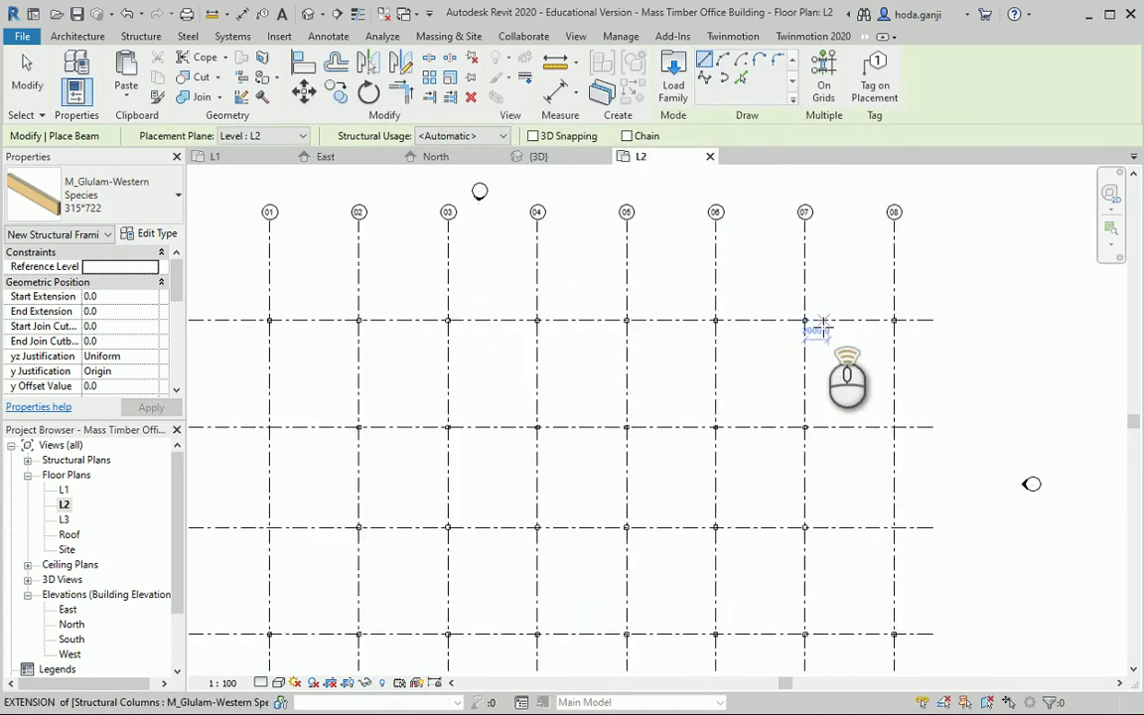
scroll(819, 322, up, 5)
click(761, 305)
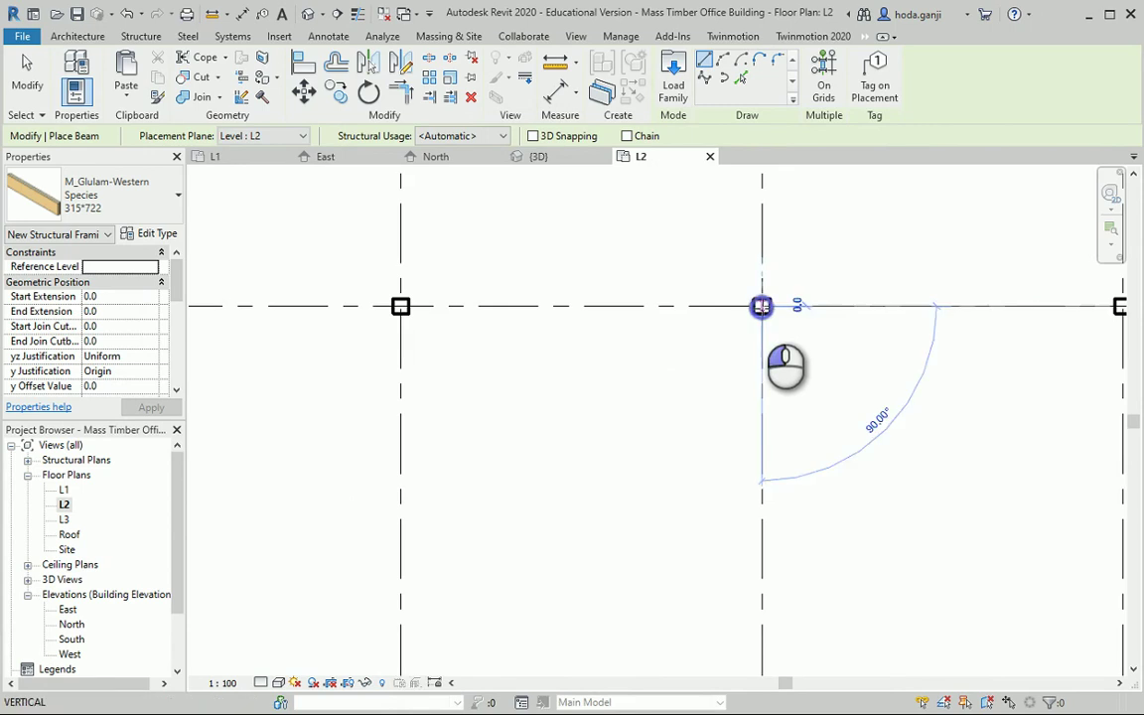
scroll(784, 224, down, 3)
scroll(784, 552, up, 1)
scroll(785, 553, up, 3)
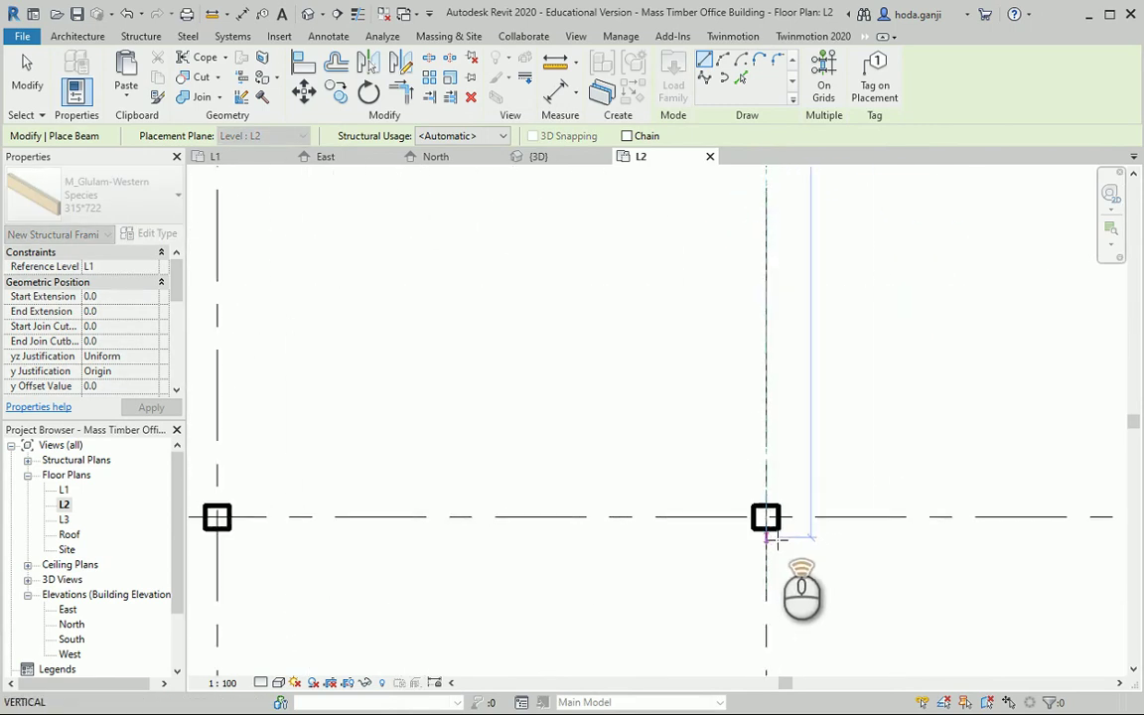
click(754, 508)
scroll(817, 527, down, 4)
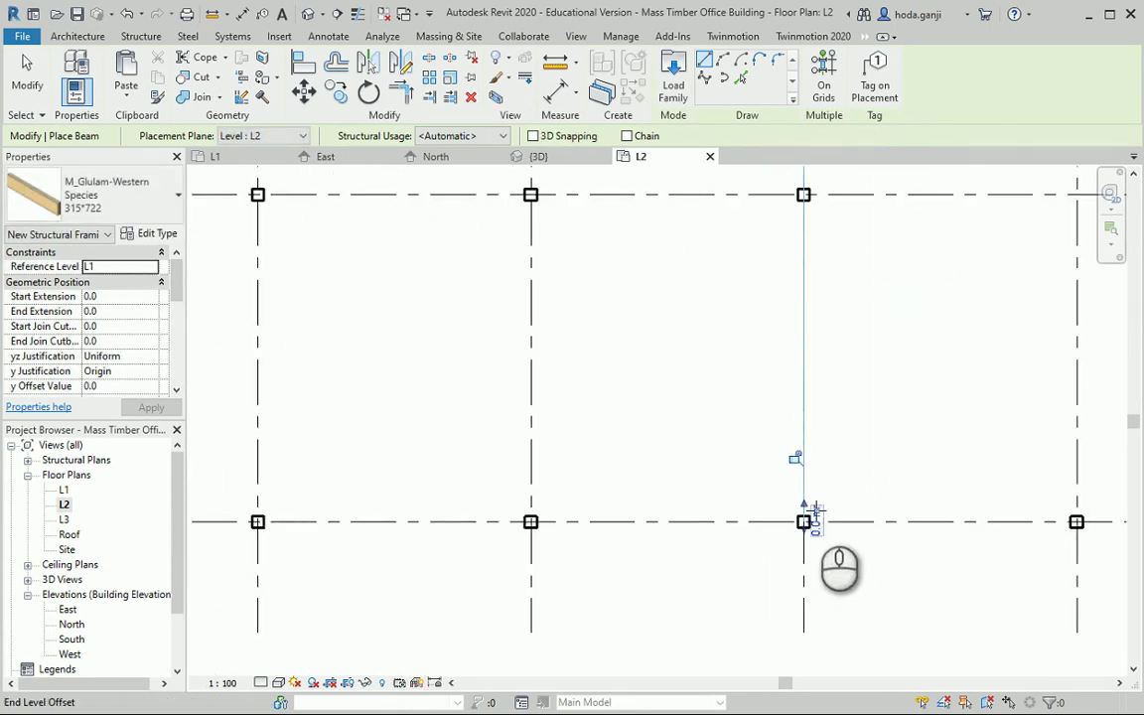
key(Escape)
scroll(760, 566, down, 3)
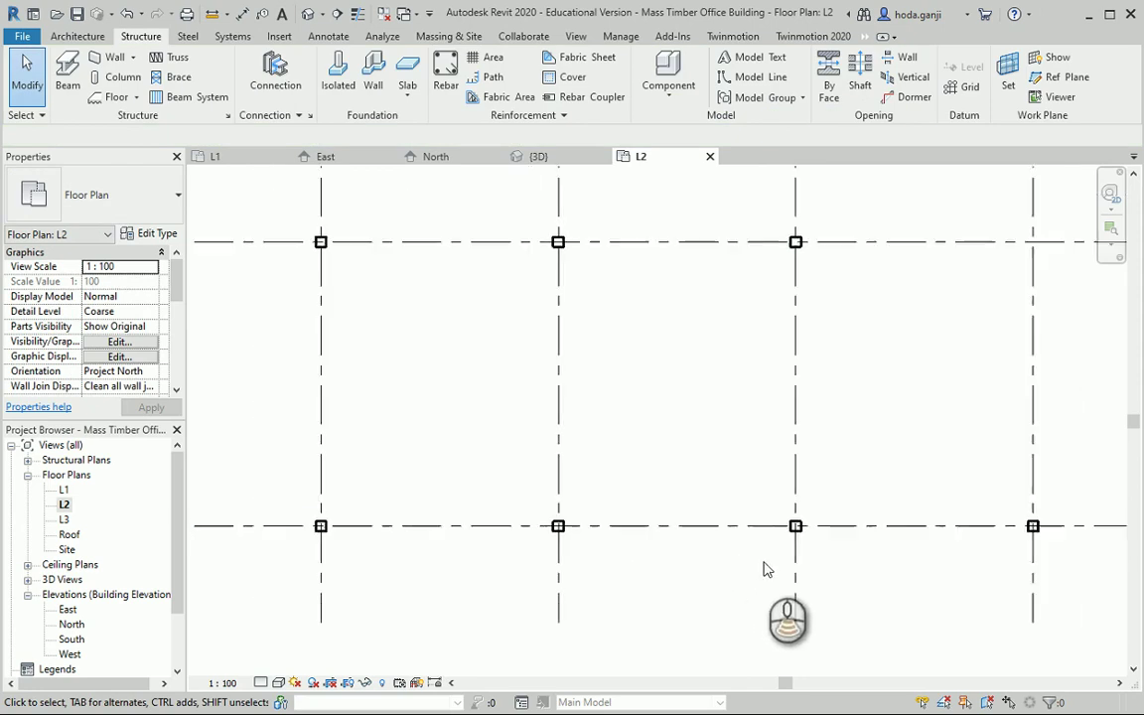
scroll(823, 464, up, 1)
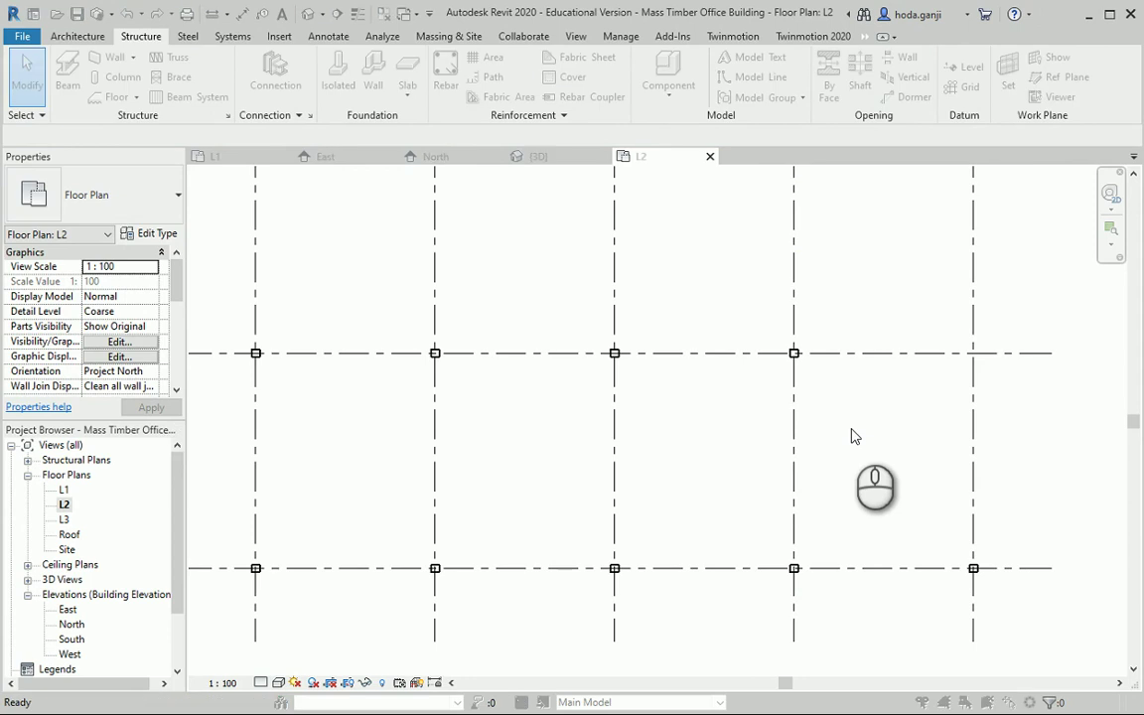
Set the L2 floor plan's view range so both the bottom and the view depth use Level Below (L1).
key(v)
key(r)
drag(860, 242, 737, 233)
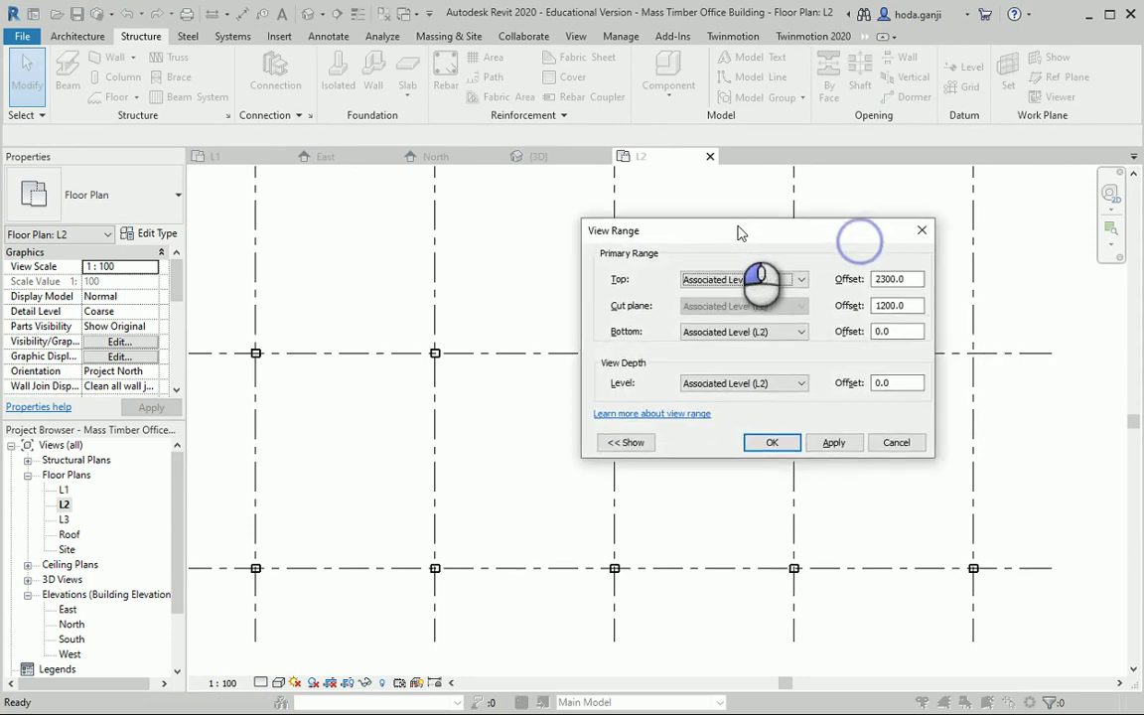
click(785, 333)
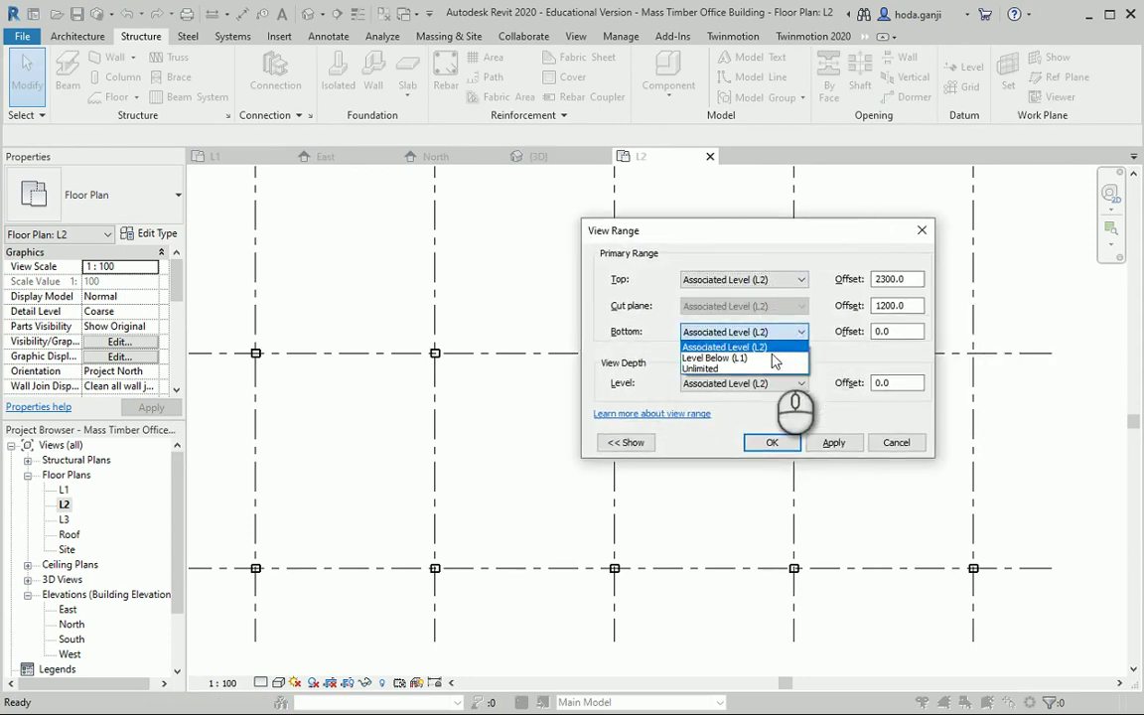
click(775, 358)
click(800, 383)
click(776, 410)
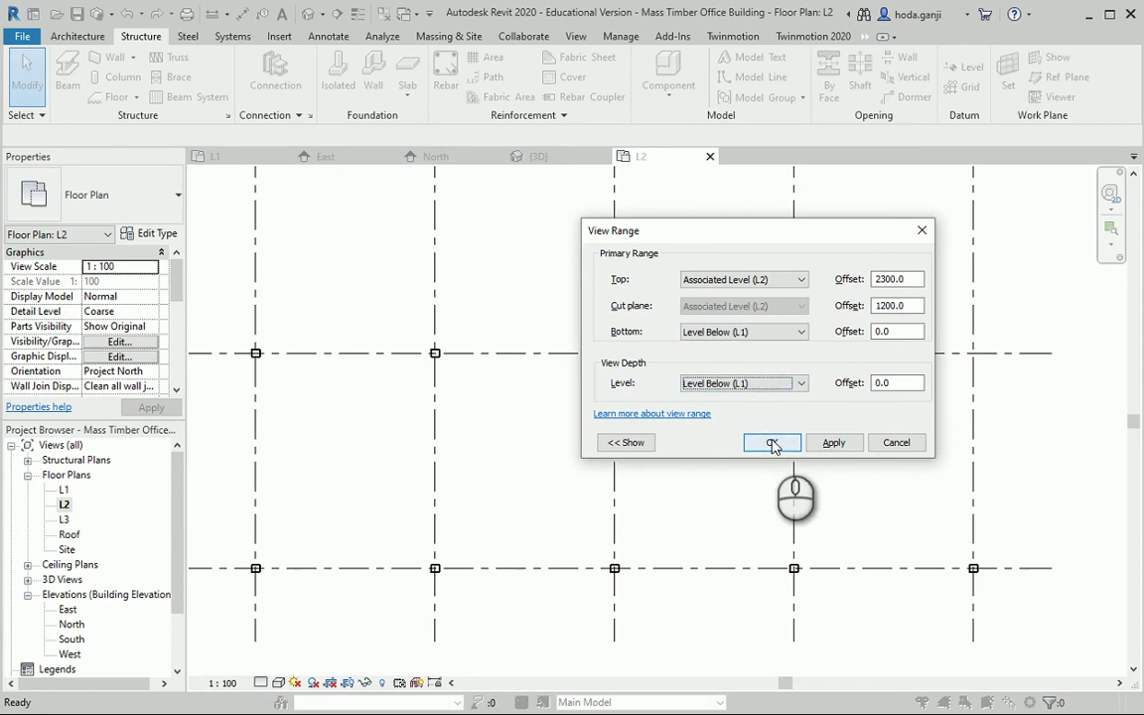
click(773, 442)
Set the L2 floor plan's detail level to Fine so the grid 07 beam shows its width.
scroll(847, 542, up, 2)
scroll(847, 541, up, 3)
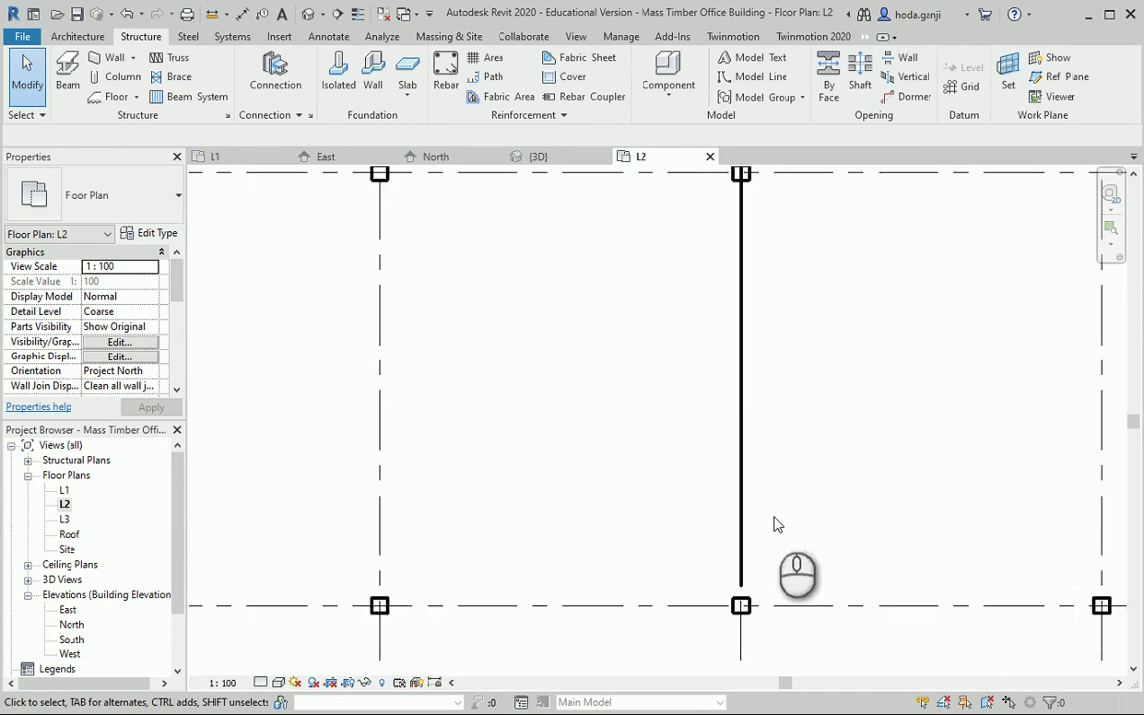
click(263, 682)
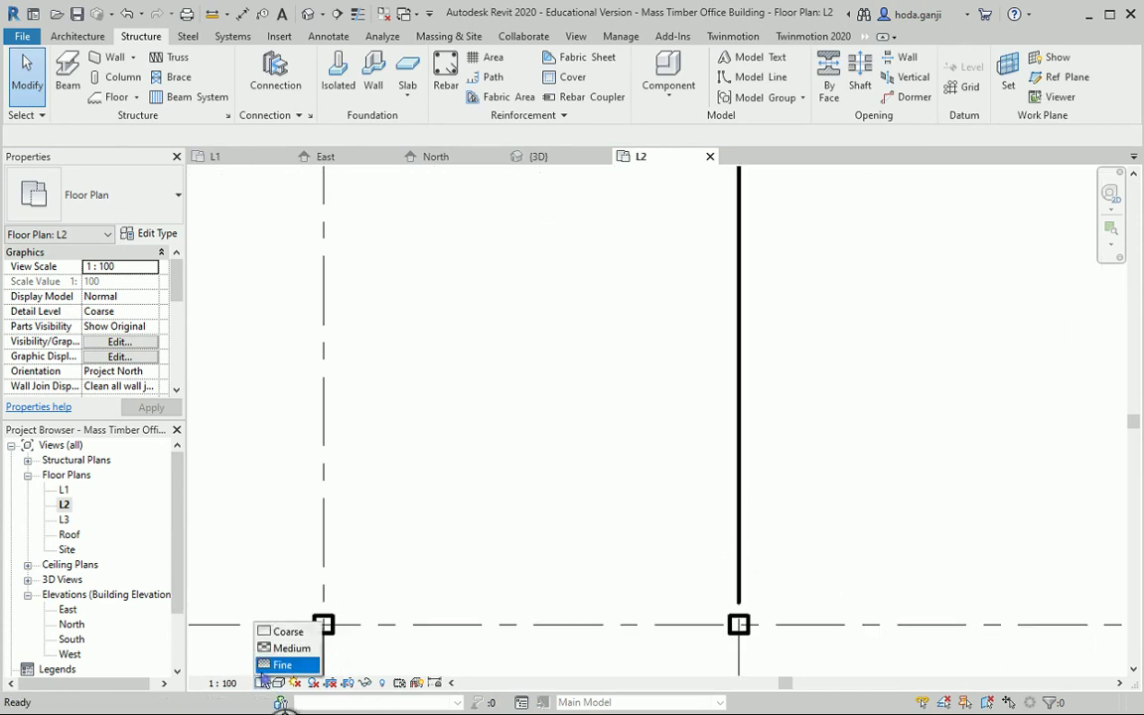
click(264, 665)
scroll(792, 590, down, 4)
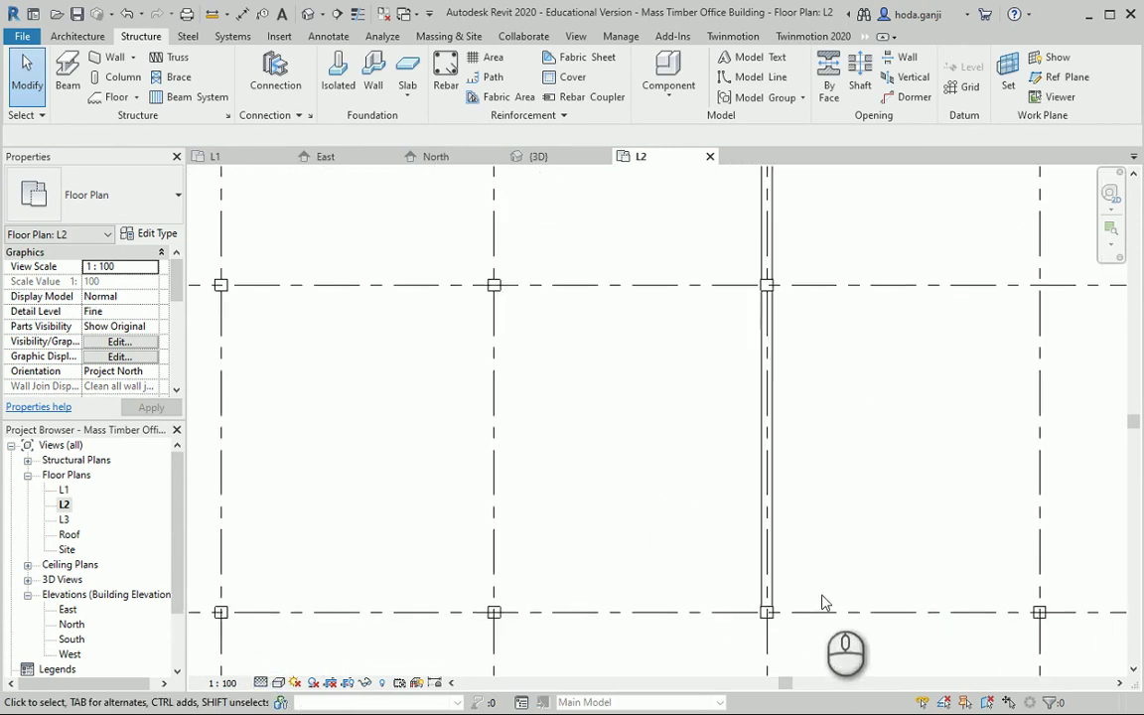
scroll(824, 599, down, 2)
Select the glulam beam on grid 07, examine how it meets the columns in the 3D view, and return to the L2 plan.
click(806, 496)
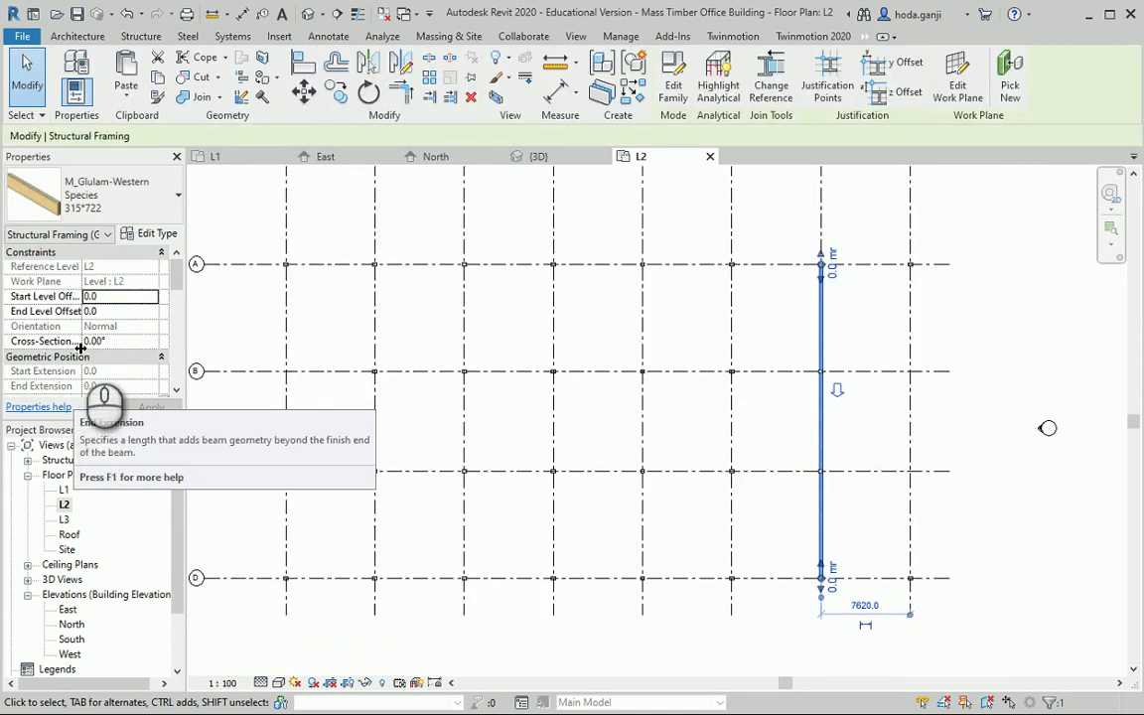
scroll(89, 358, down, 3)
scroll(103, 377, up, 3)
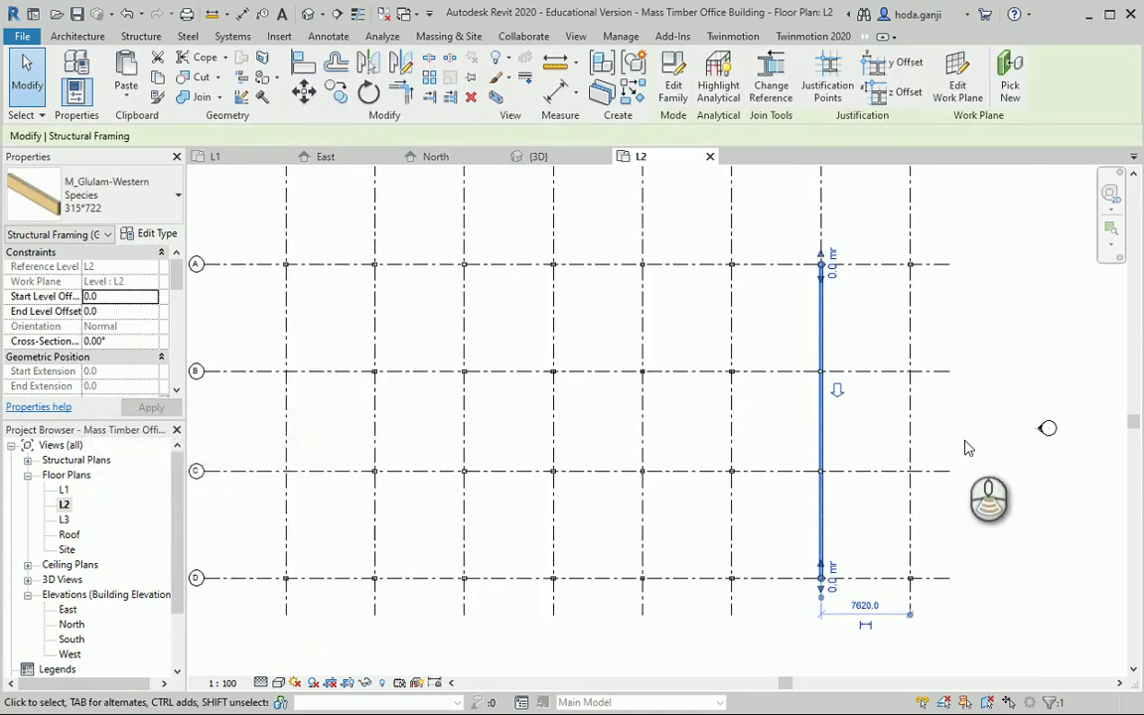
scroll(889, 437, down, 2)
scroll(888, 437, up, 2)
click(541, 157)
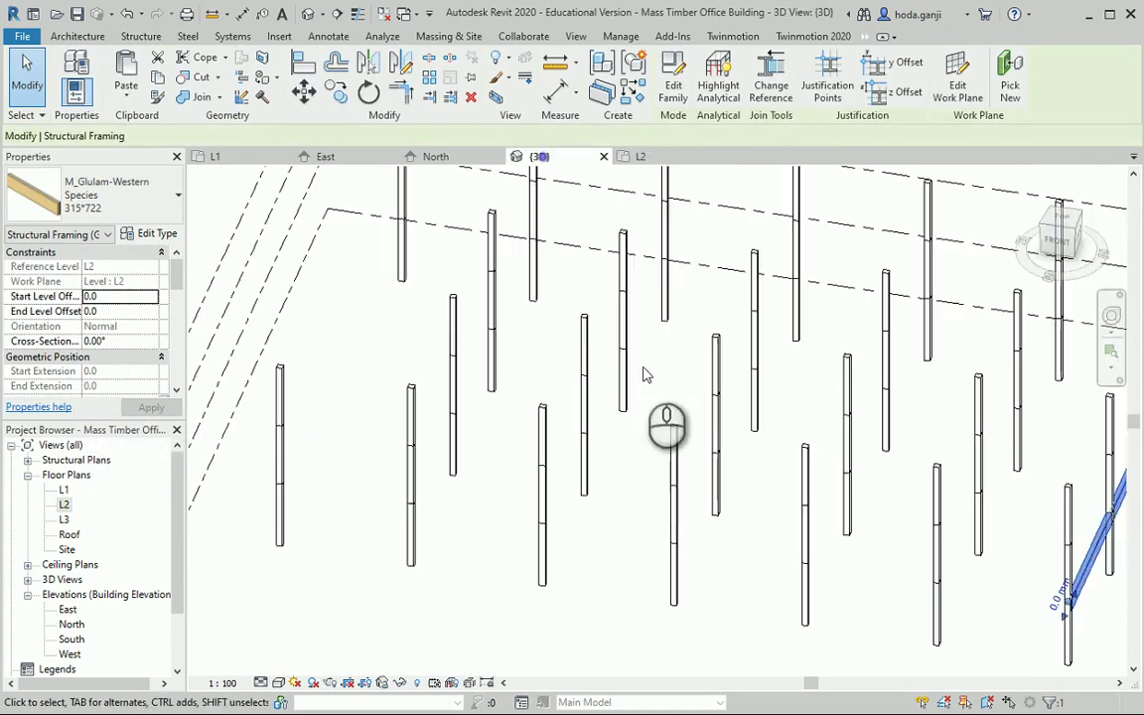
scroll(1003, 523, down, 2)
scroll(1077, 481, up, 2)
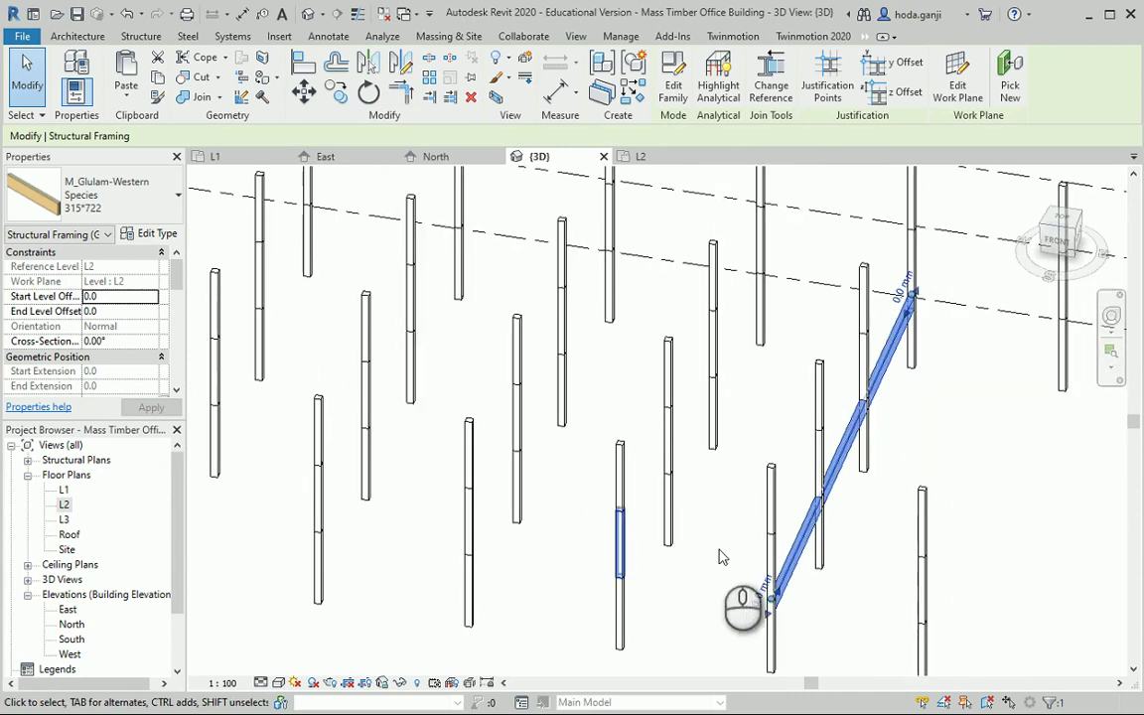
click(655, 157)
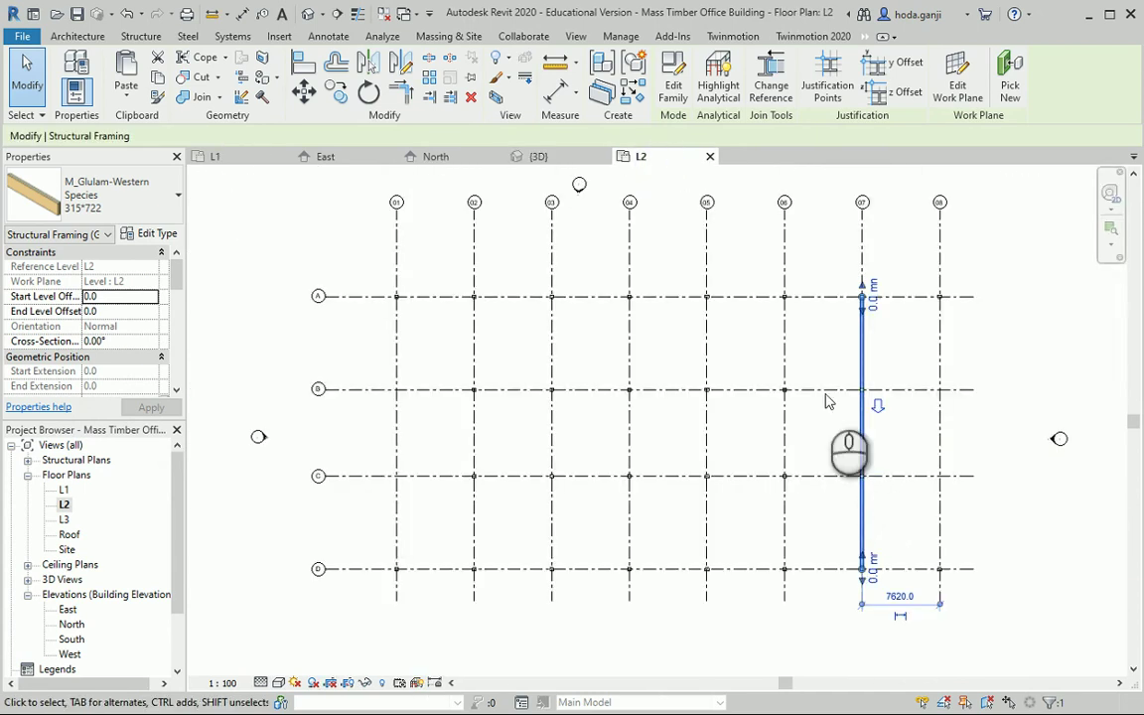
Draw a building section between grids C and D, running from beyond grid 08 to beyond grid 01.
click(578, 37)
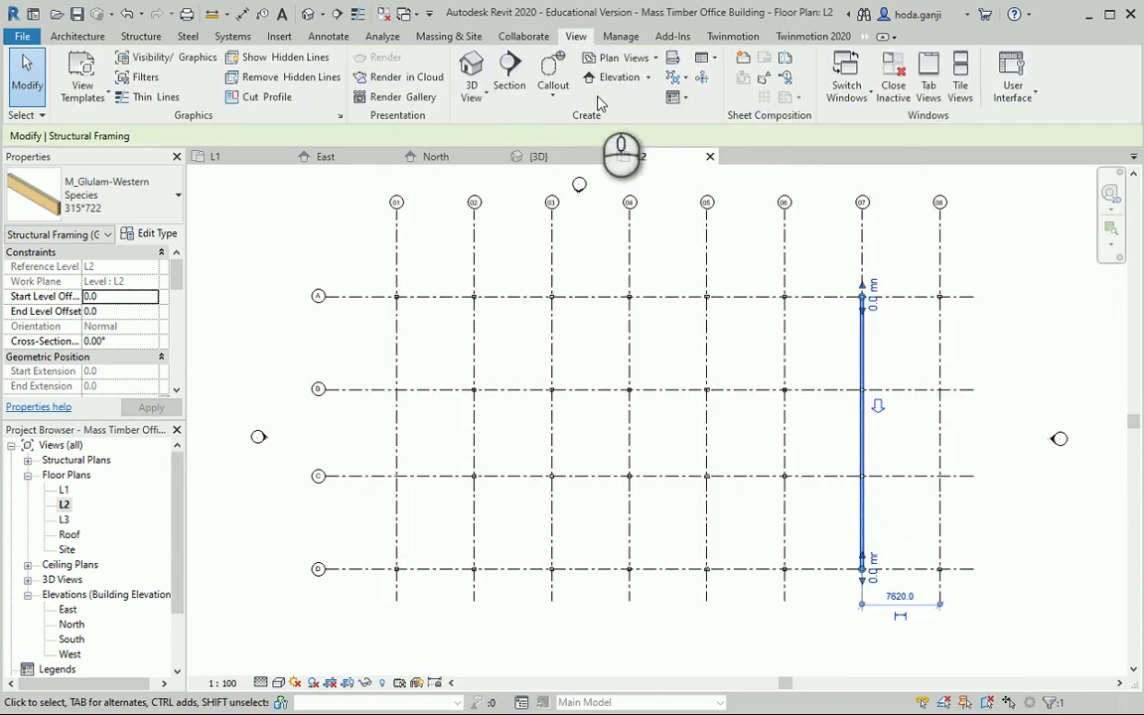
click(512, 76)
click(994, 539)
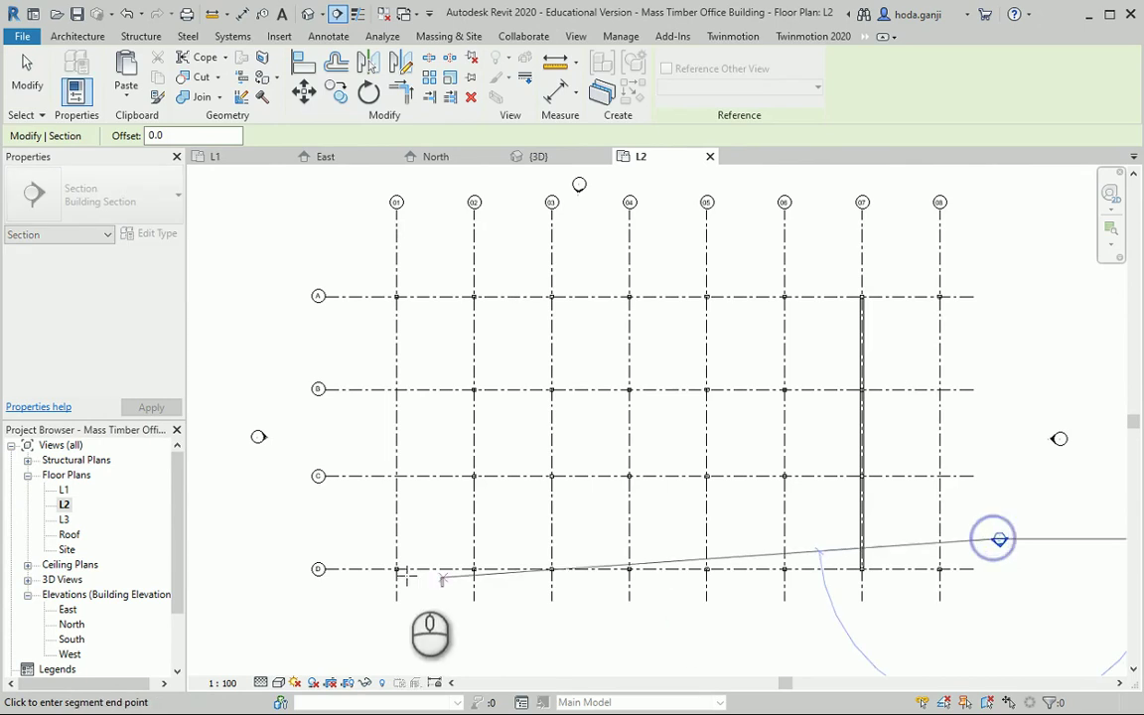
click(333, 539)
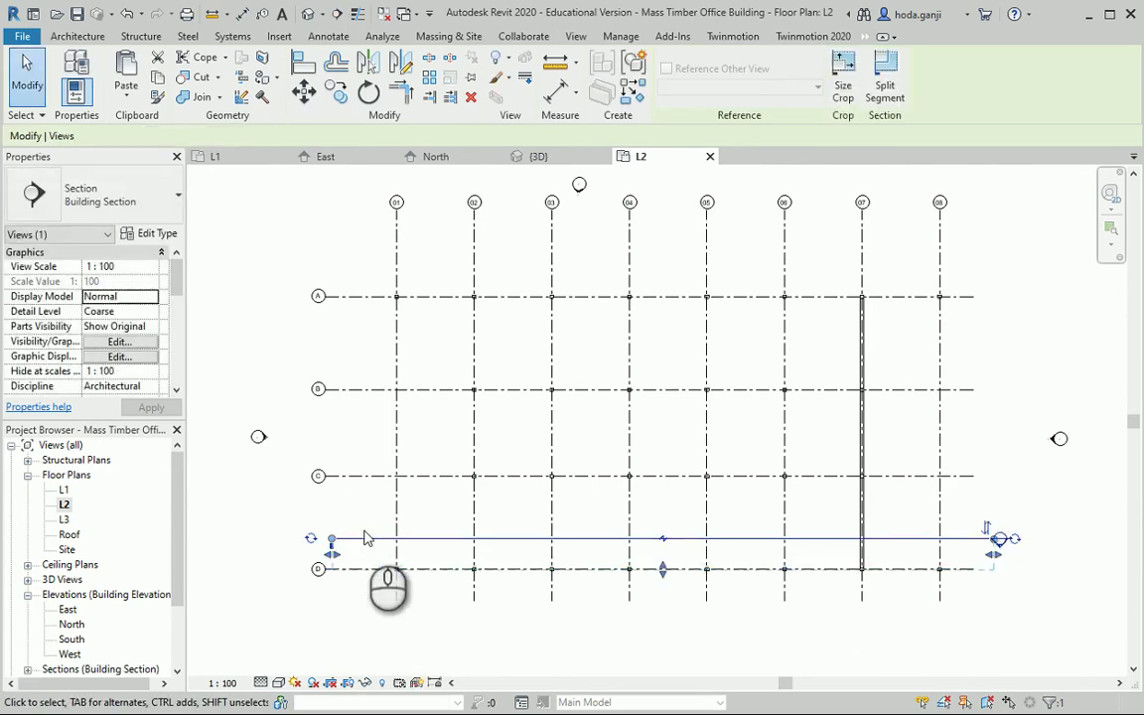
Flip the section to look toward grid A and extend its view depth to just past grid C.
click(986, 569)
click(996, 540)
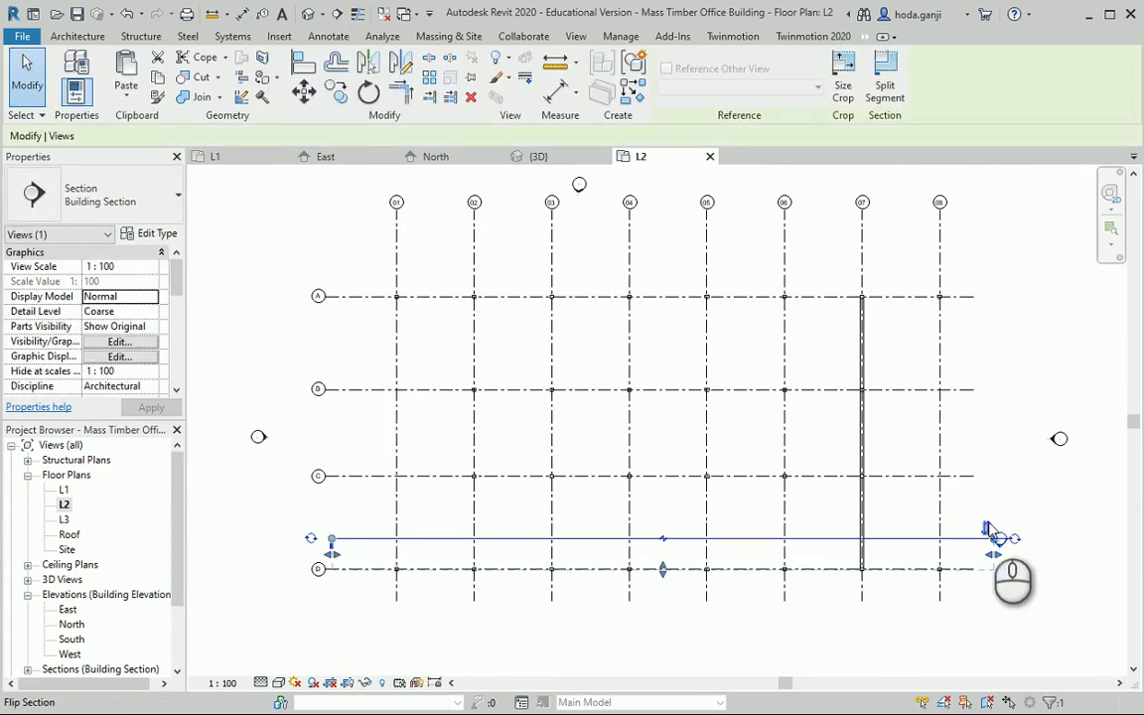
drag(663, 515, 656, 450)
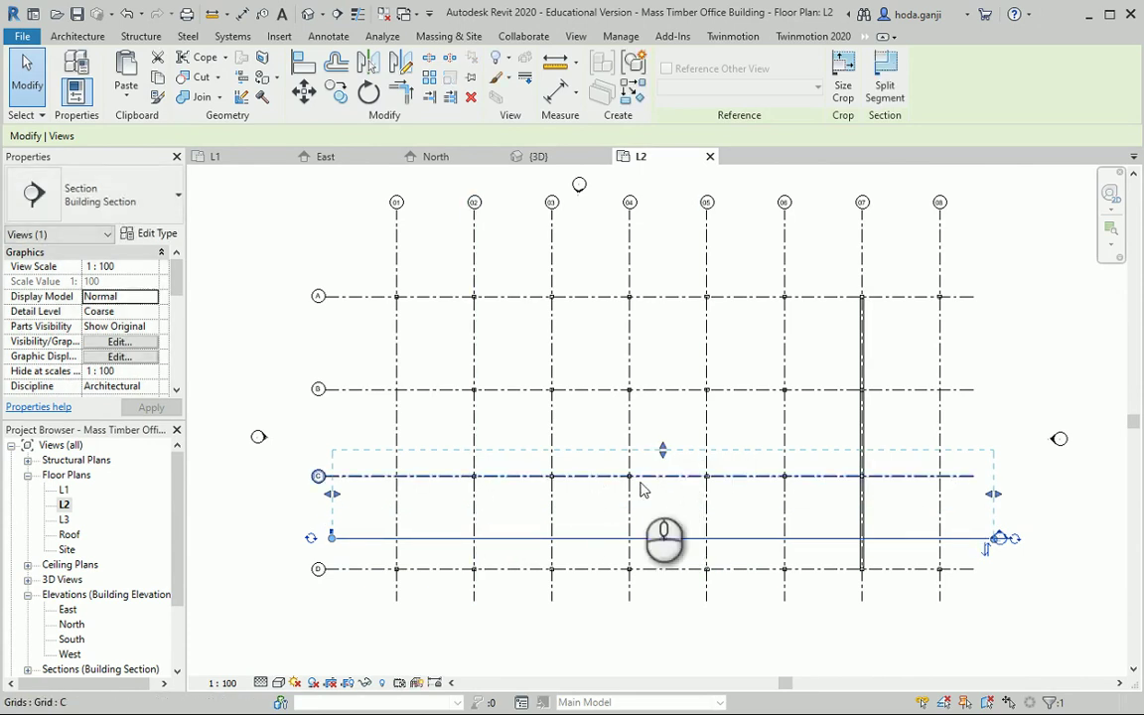
Open the new building section view, Section 1.
scroll(55, 564, down, 2)
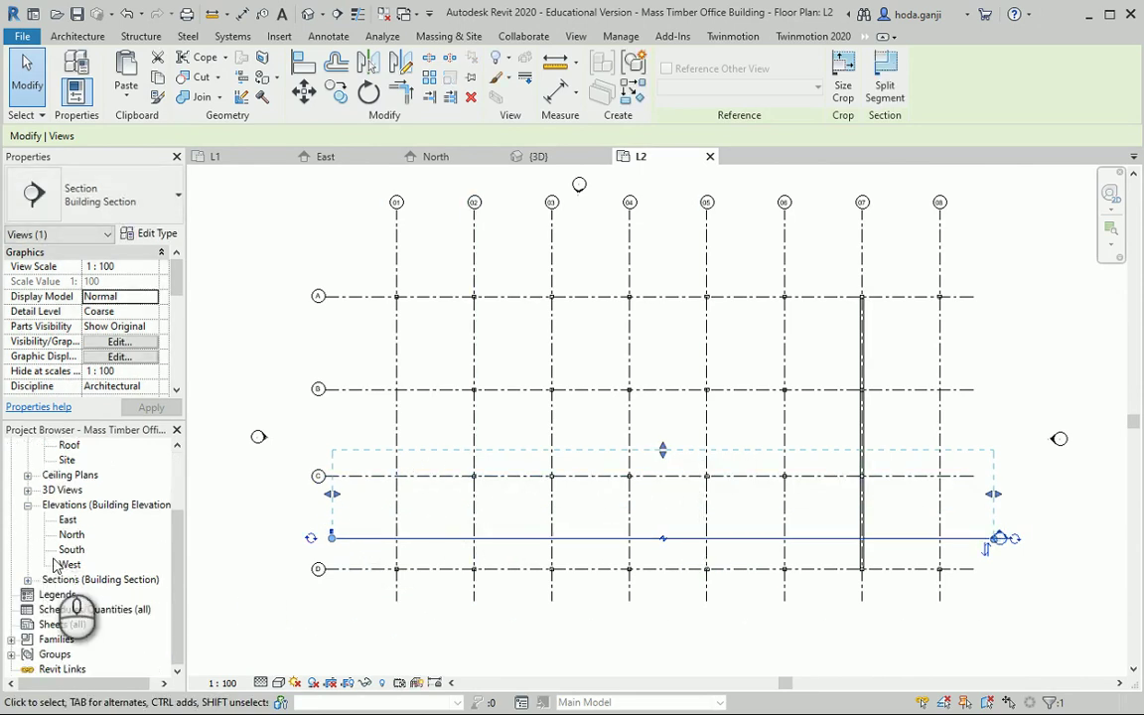
click(28, 580)
double_click(79, 594)
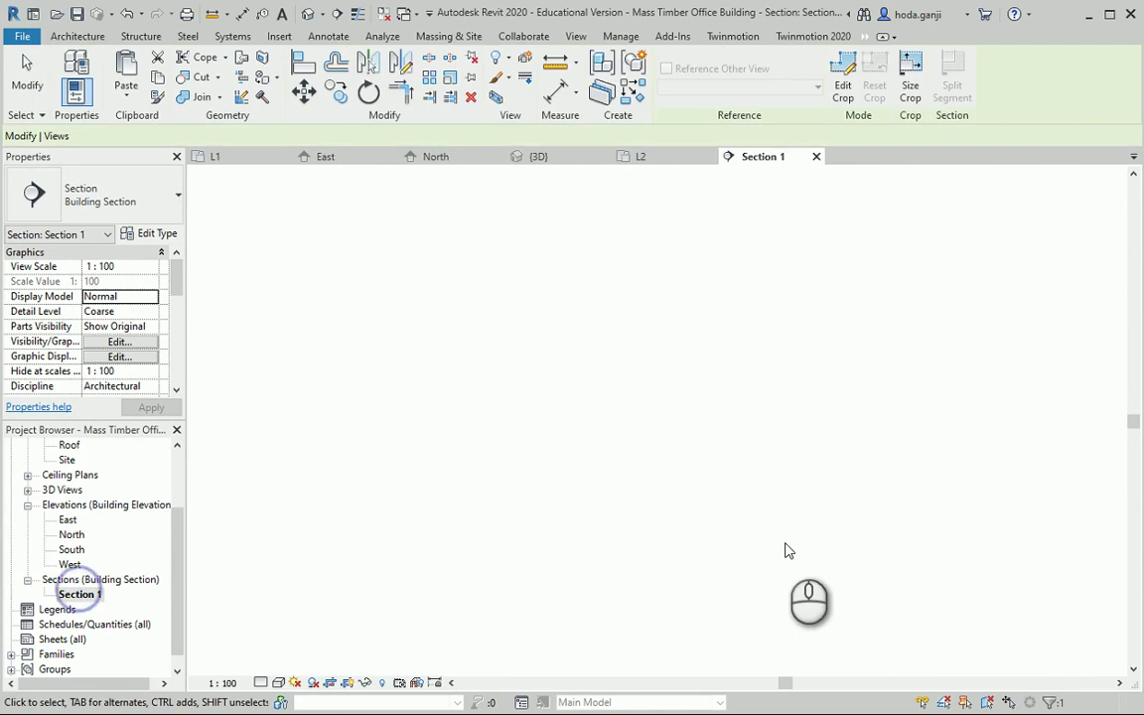
scroll(1033, 497, up, 3)
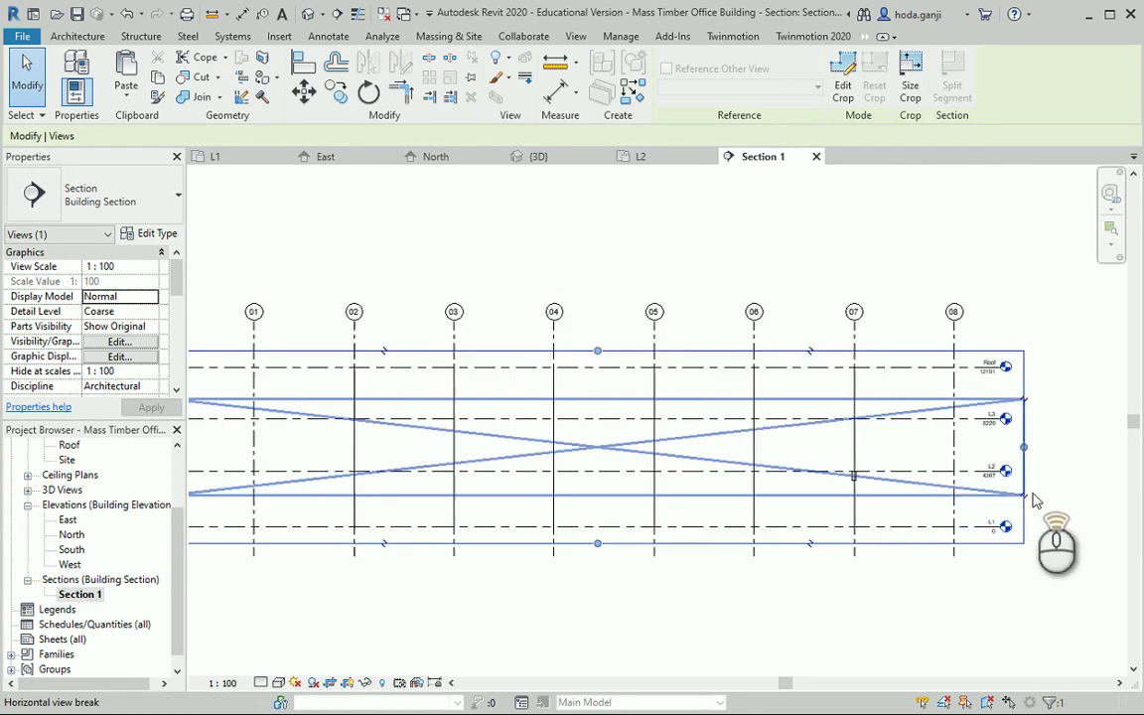
Set the section view's detail level to Fine and inspect the beam's cut profile at L2 on grid 07.
click(711, 457)
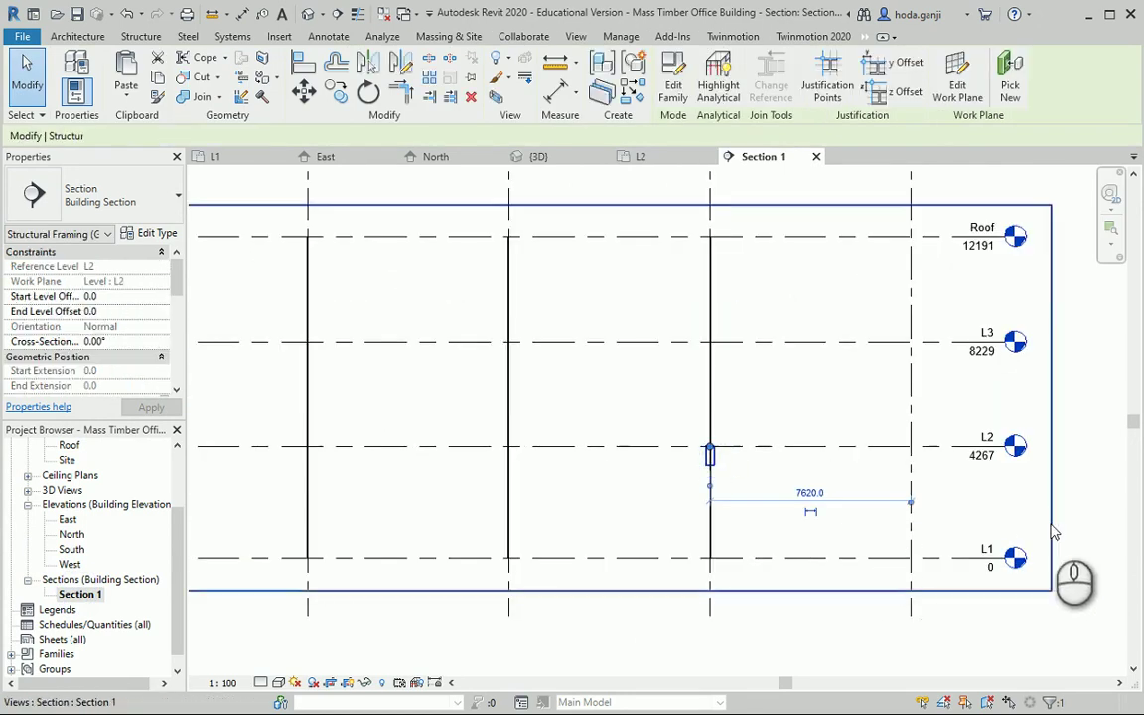
scroll(1032, 521, up, 2)
click(241, 632)
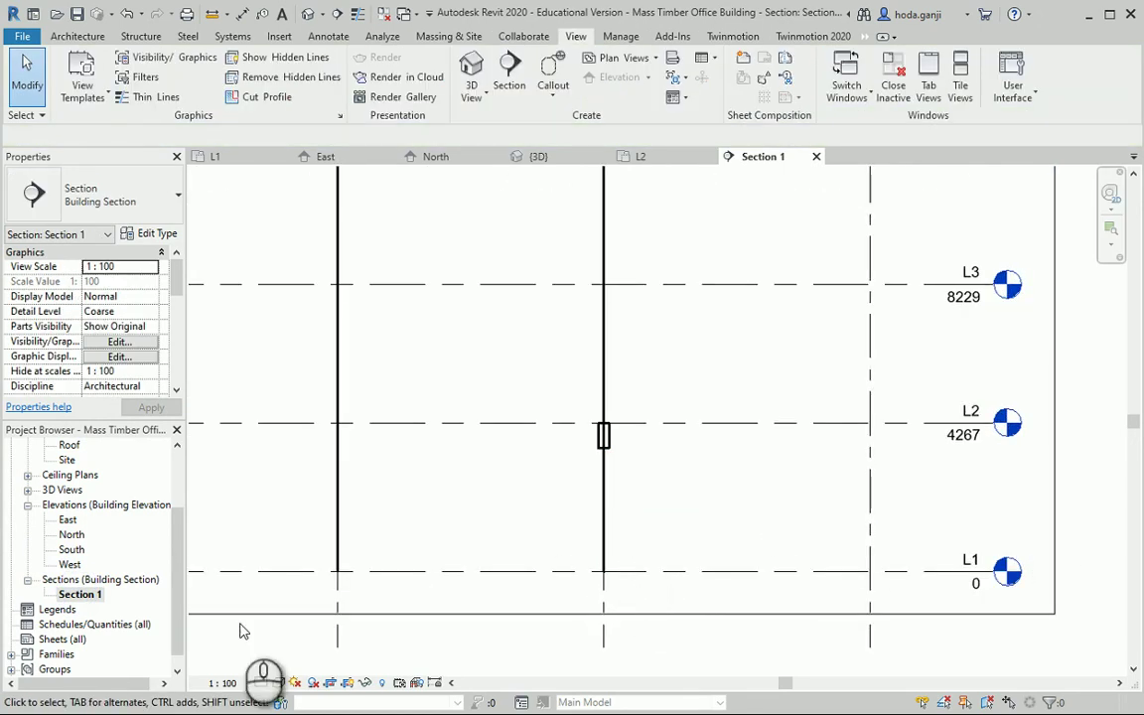
click(261, 684)
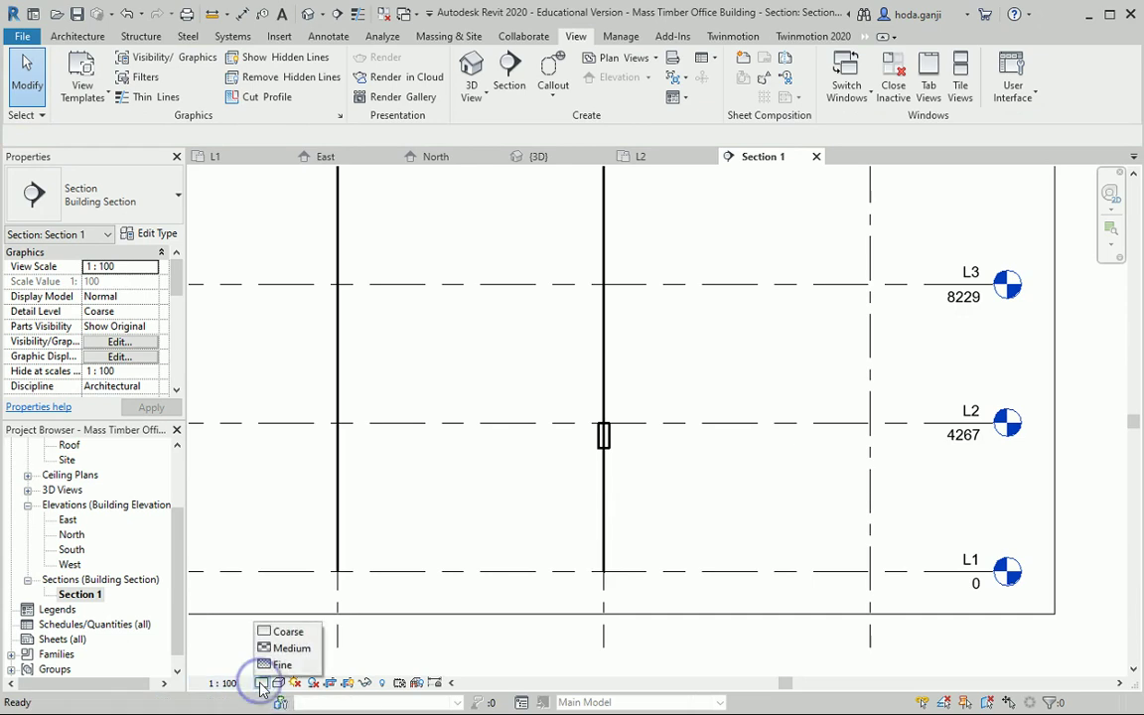
click(281, 665)
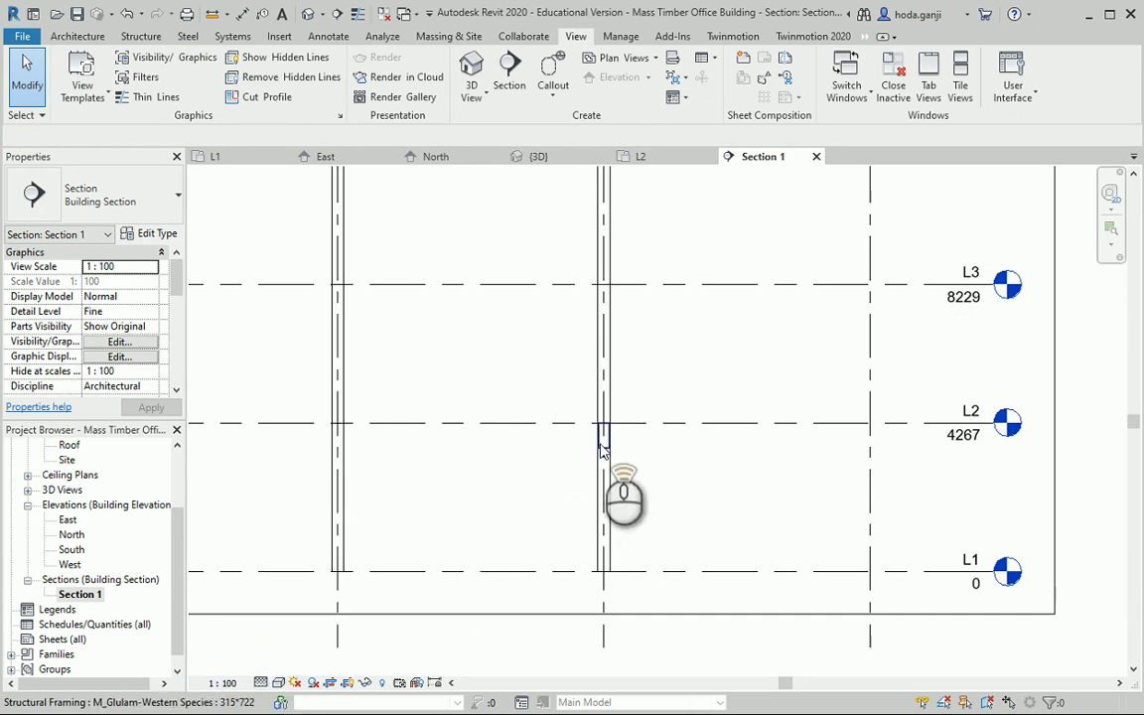
scroll(601, 442, up, 5)
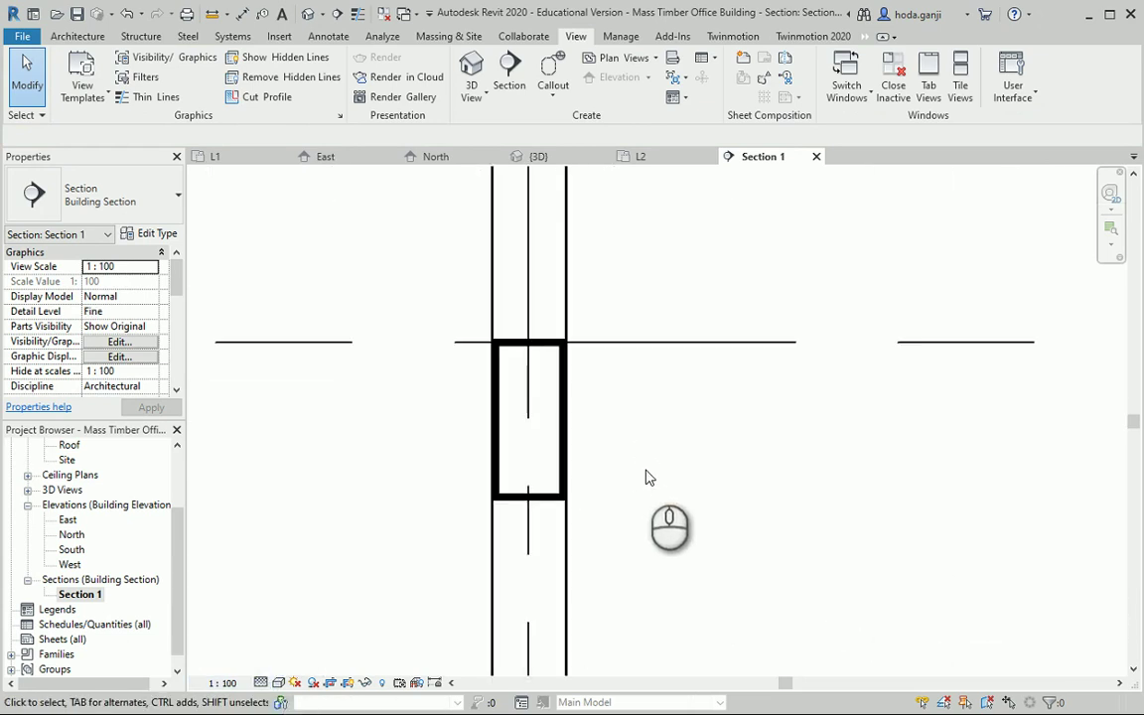
Turn on Thin Lines to compare the beam's profile with the column at L2.
key(t)
key(l)
scroll(648, 485, down, 3)
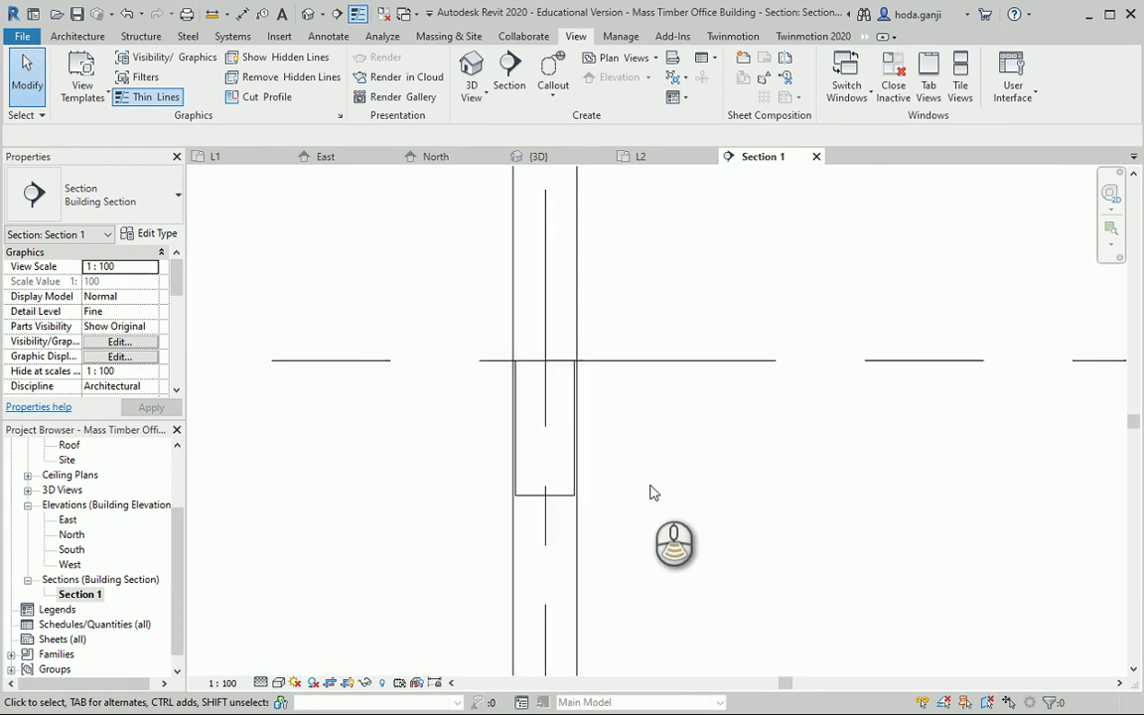
scroll(651, 494, down, 5)
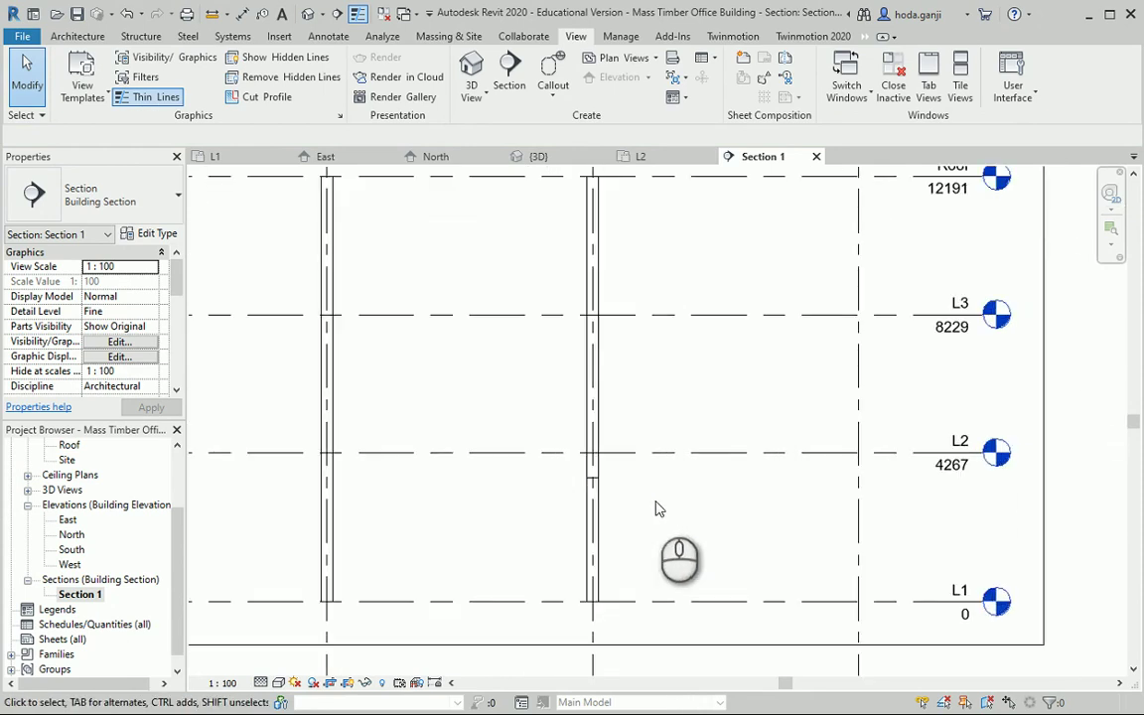
scroll(655, 509, down, 2)
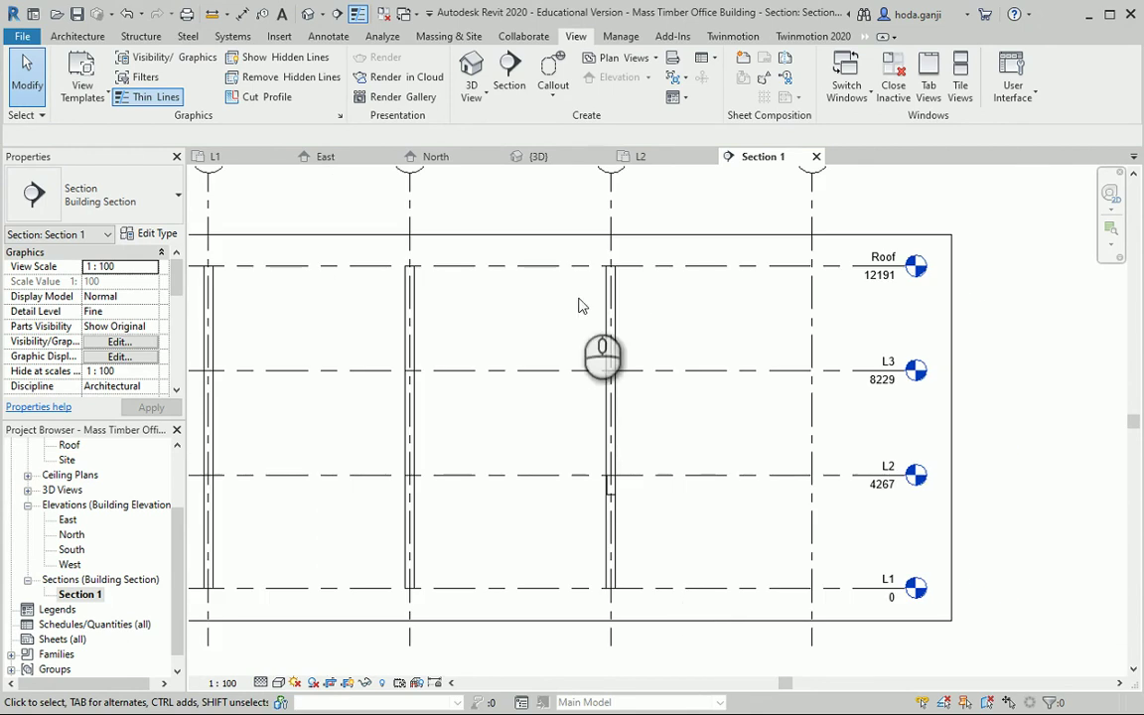
Place a continuous aligned dimension across levels L1, L2, L3 and Roof, just beyond grid 08.
click(328, 36)
click(72, 72)
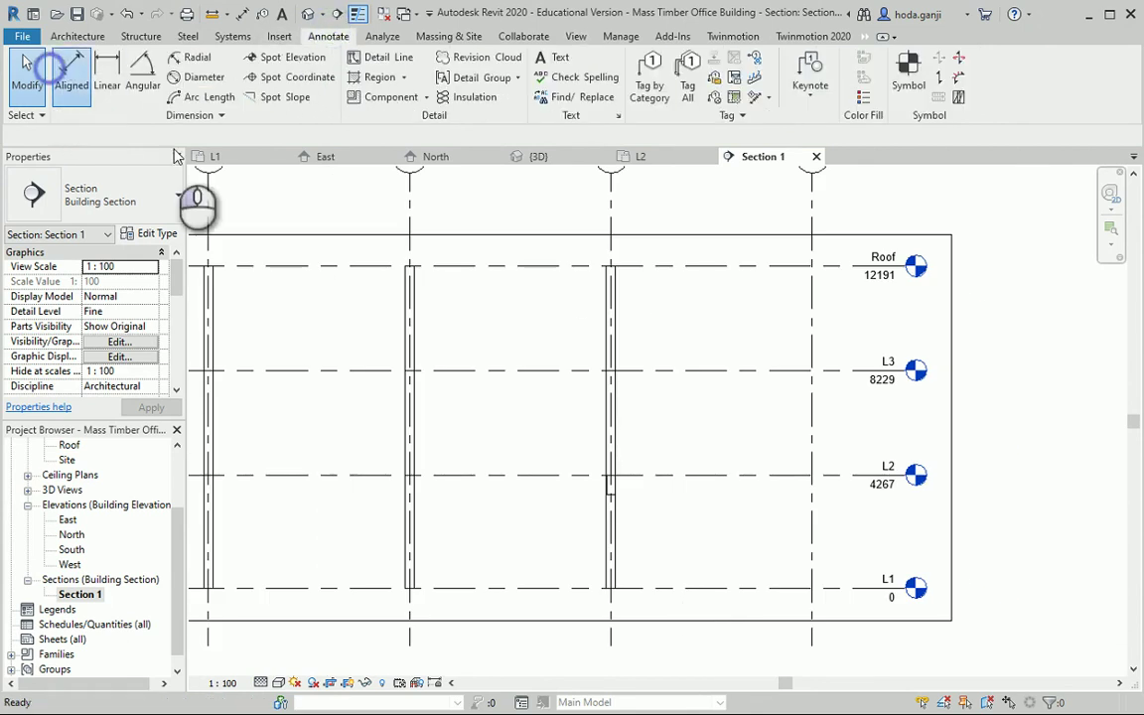
click(838, 587)
click(837, 477)
click(840, 373)
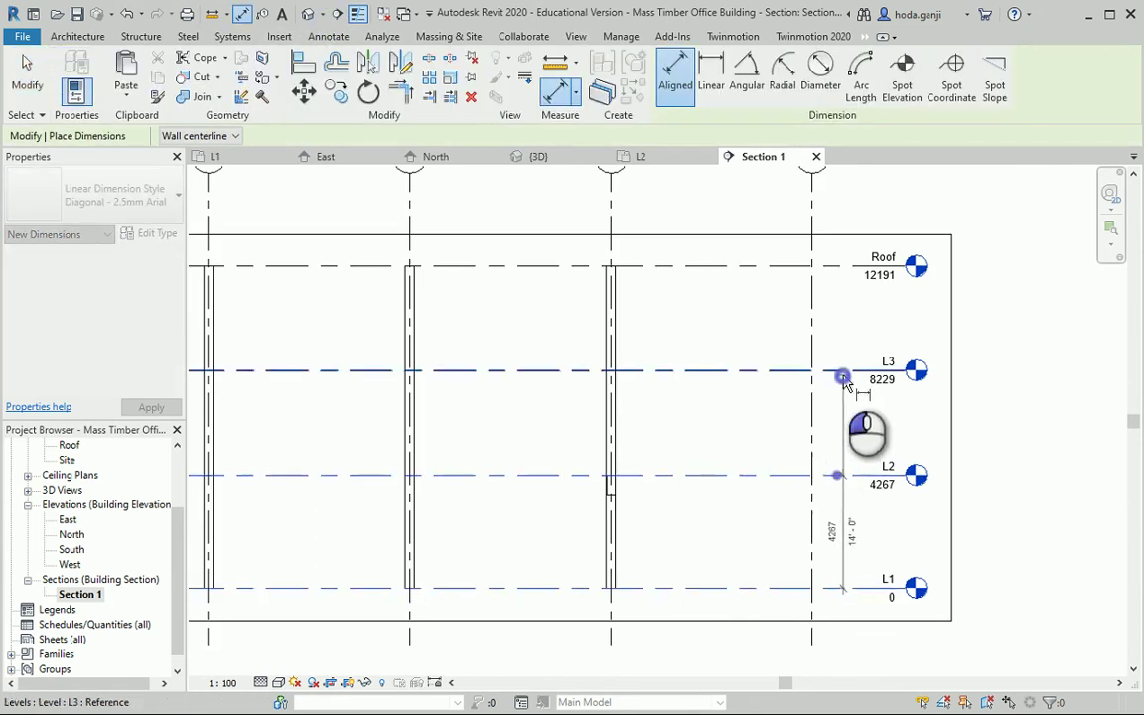
click(837, 266)
click(851, 310)
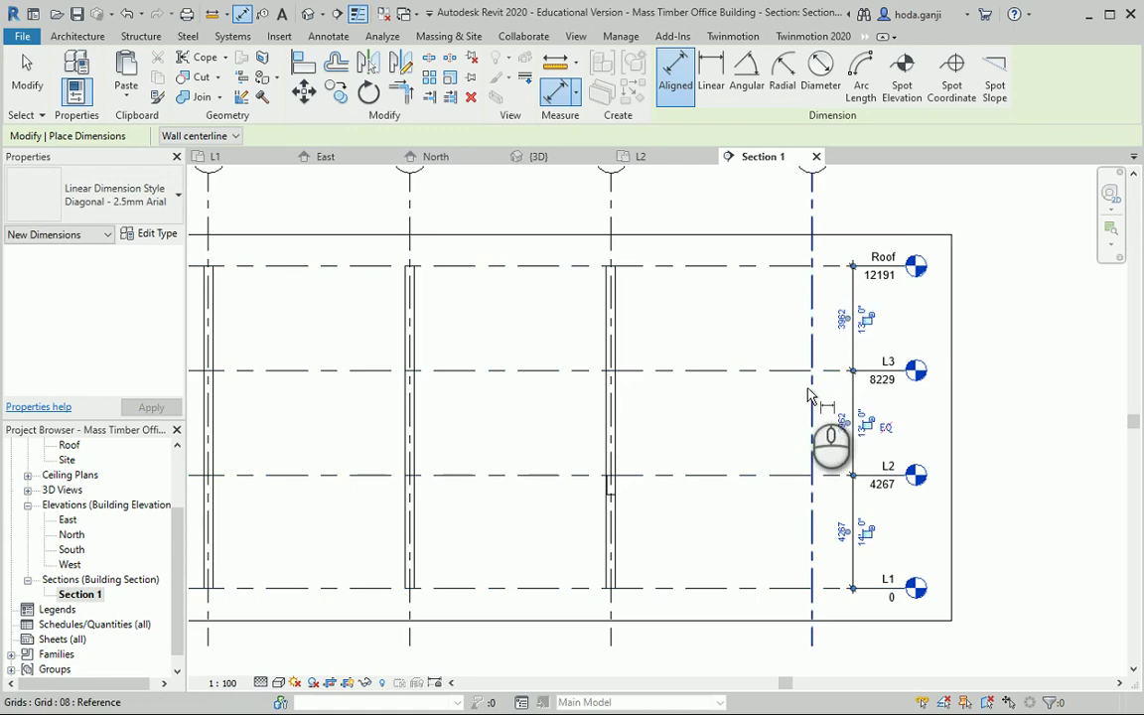
Switch to the PDF drawings in Acrobat Reader and find the building section detailing the beam heights below L2 and L3.
scroll(792, 423, up, 1)
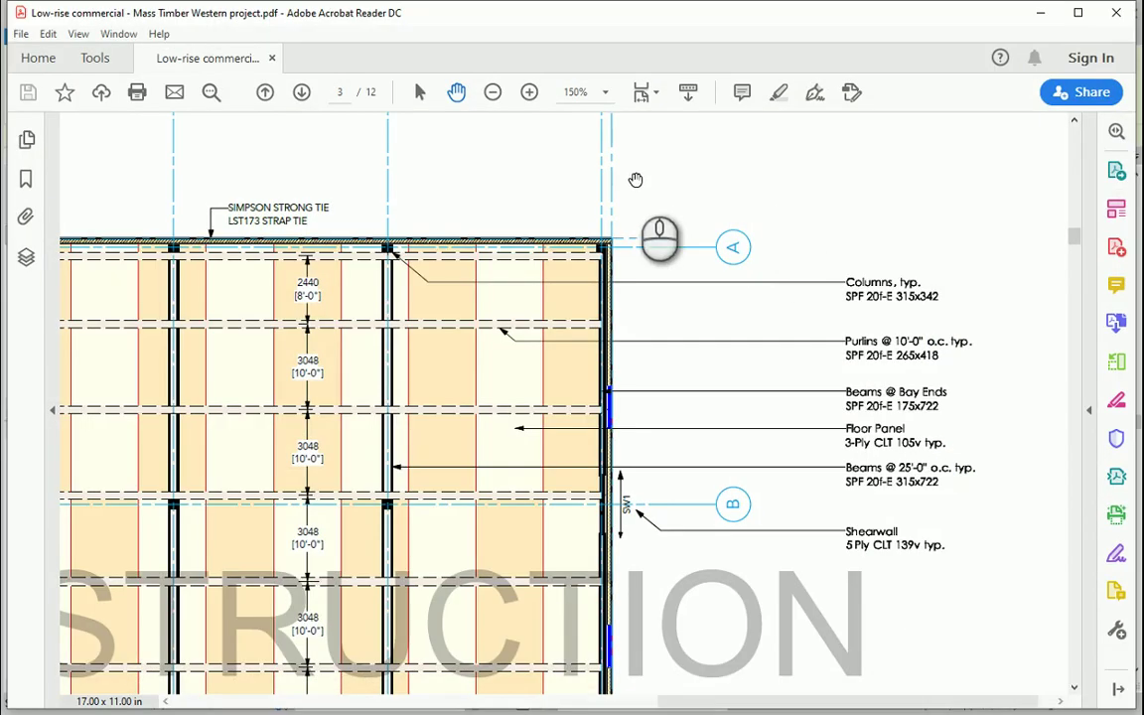
click(492, 92)
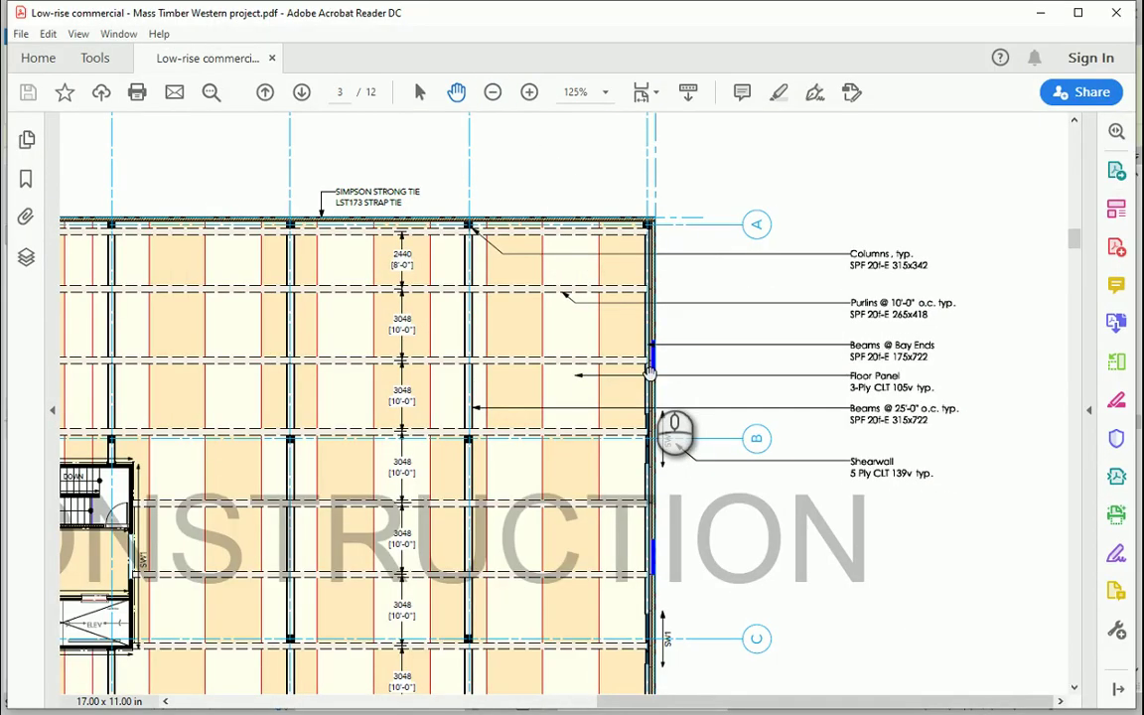
scroll(648, 373, down, 15)
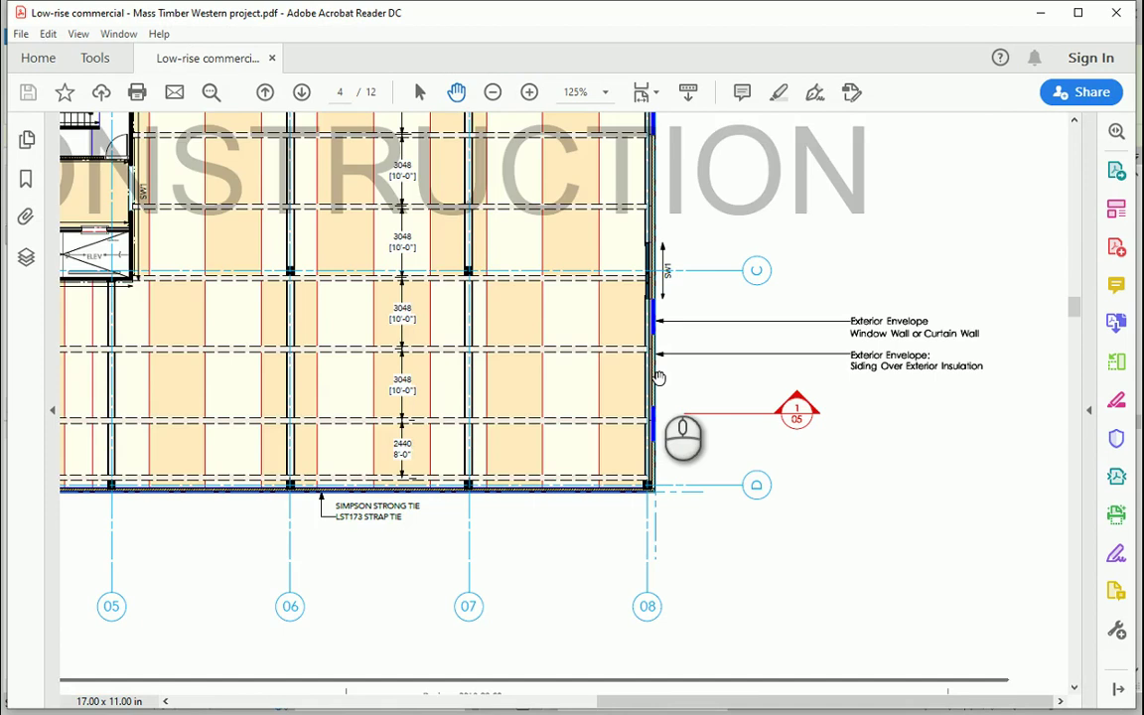
scroll(656, 377, down, 20)
scroll(659, 378, down, 15)
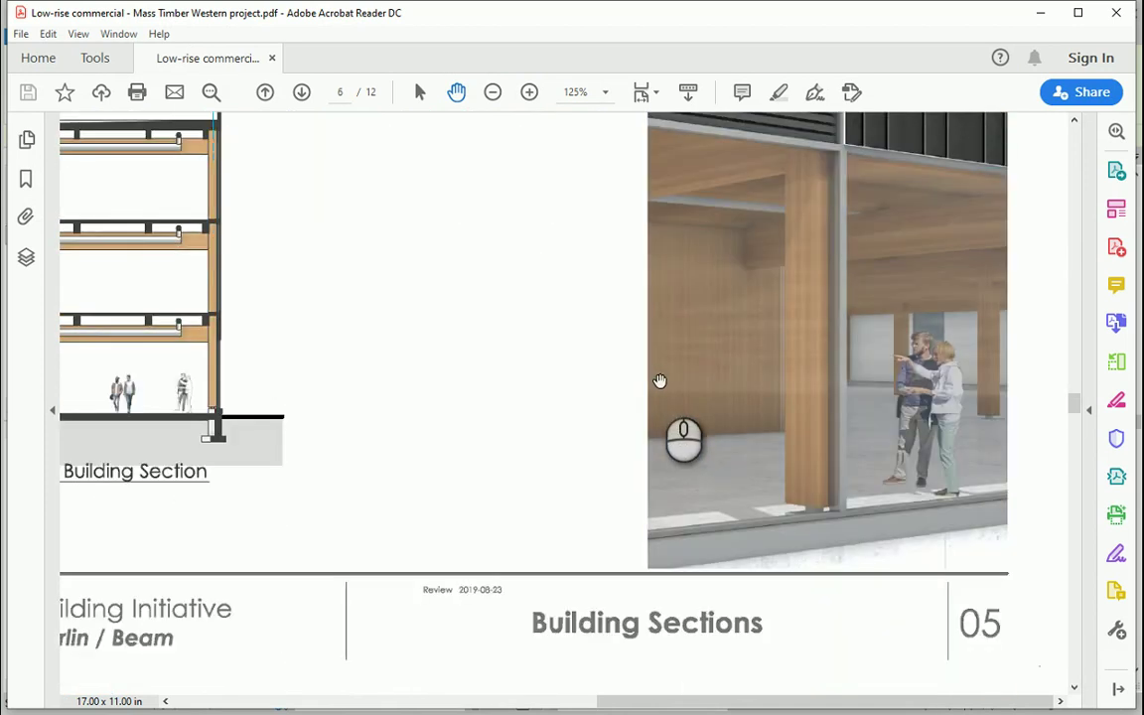
scroll(722, 518, down, 5)
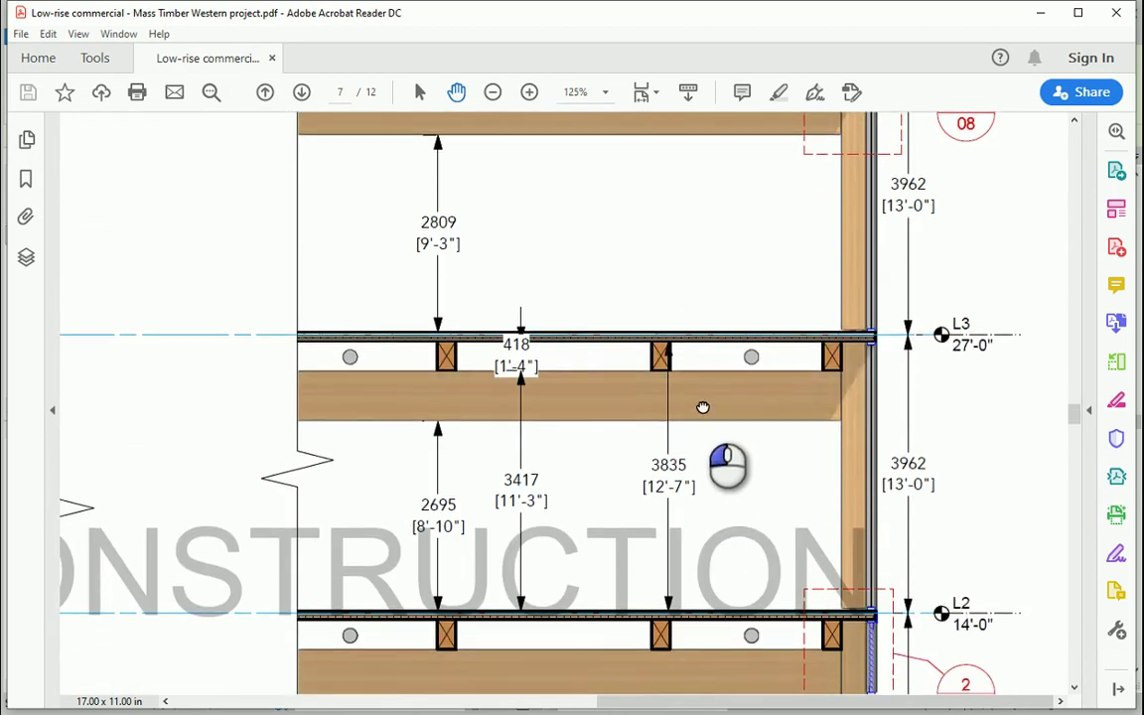
Examine the clear height beneath the L2 beam in the PDF's N/S Wall Section and compare it with the beam in Revit's Section 1.
click(493, 92)
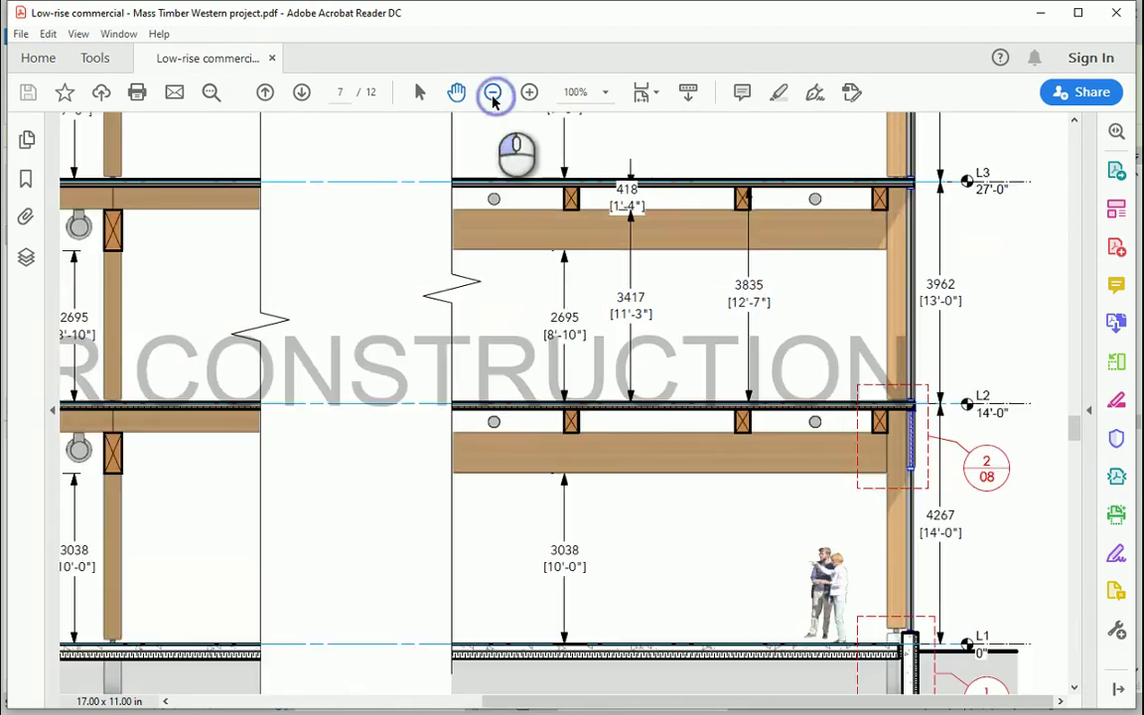
scroll(631, 527, down, 2)
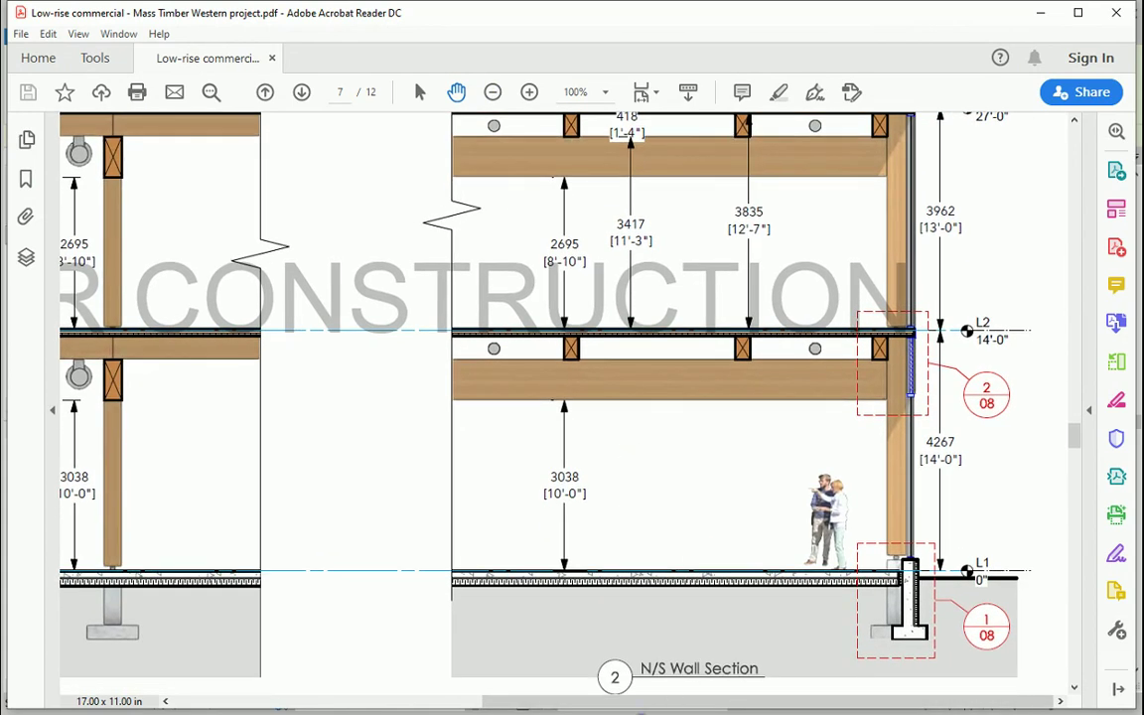
key(alt+Tab)
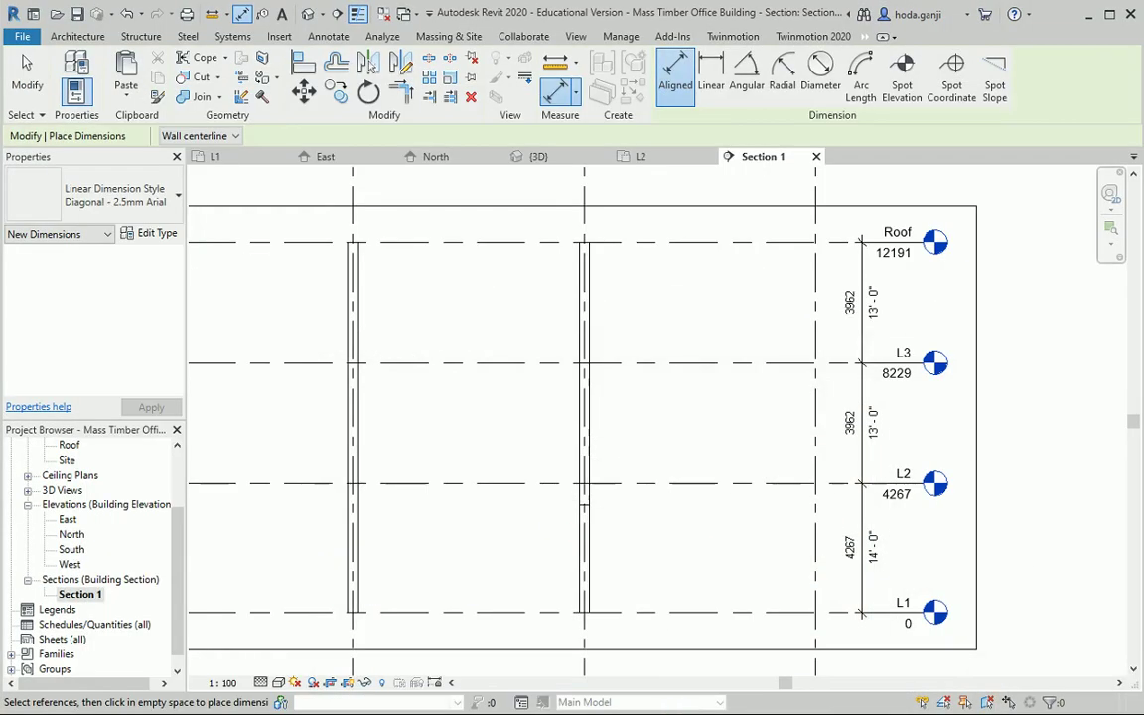
key(Escape)
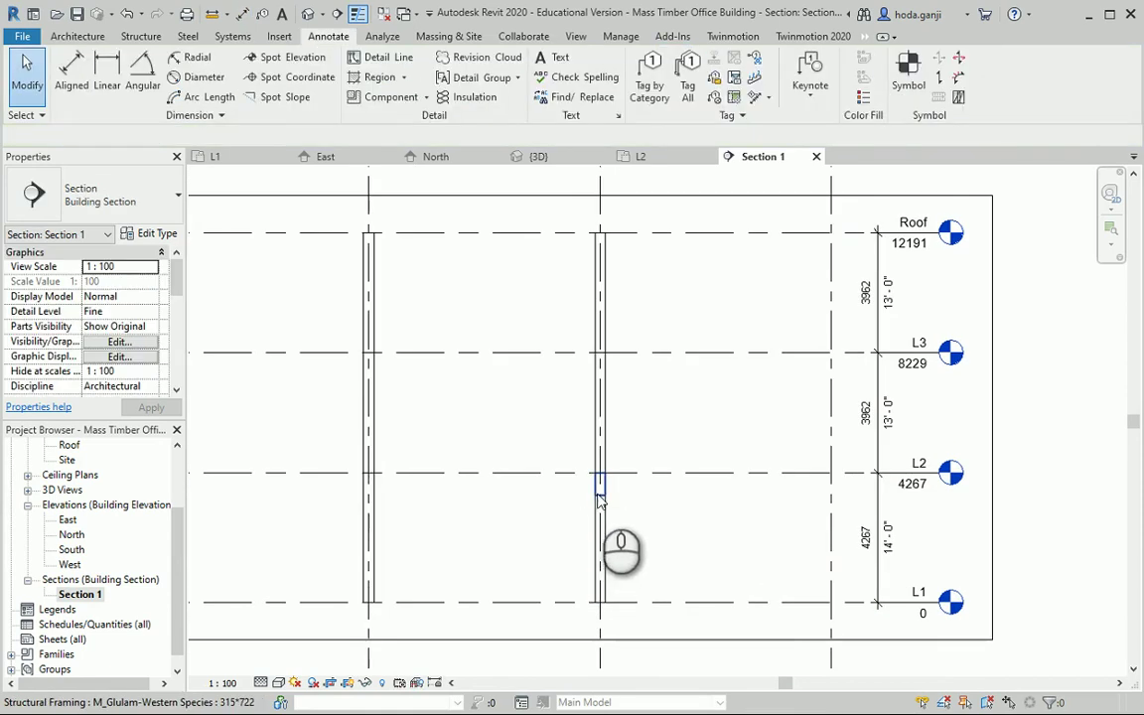
click(600, 485)
scroll(696, 537, up, 2)
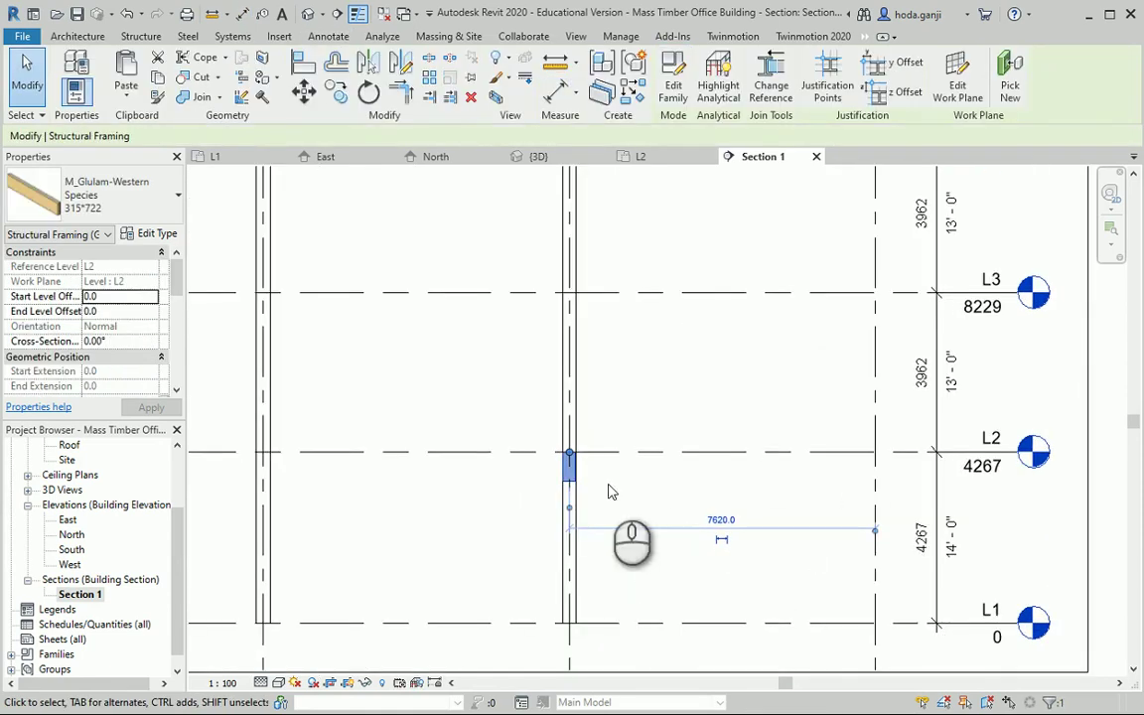
key(alt+Tab)
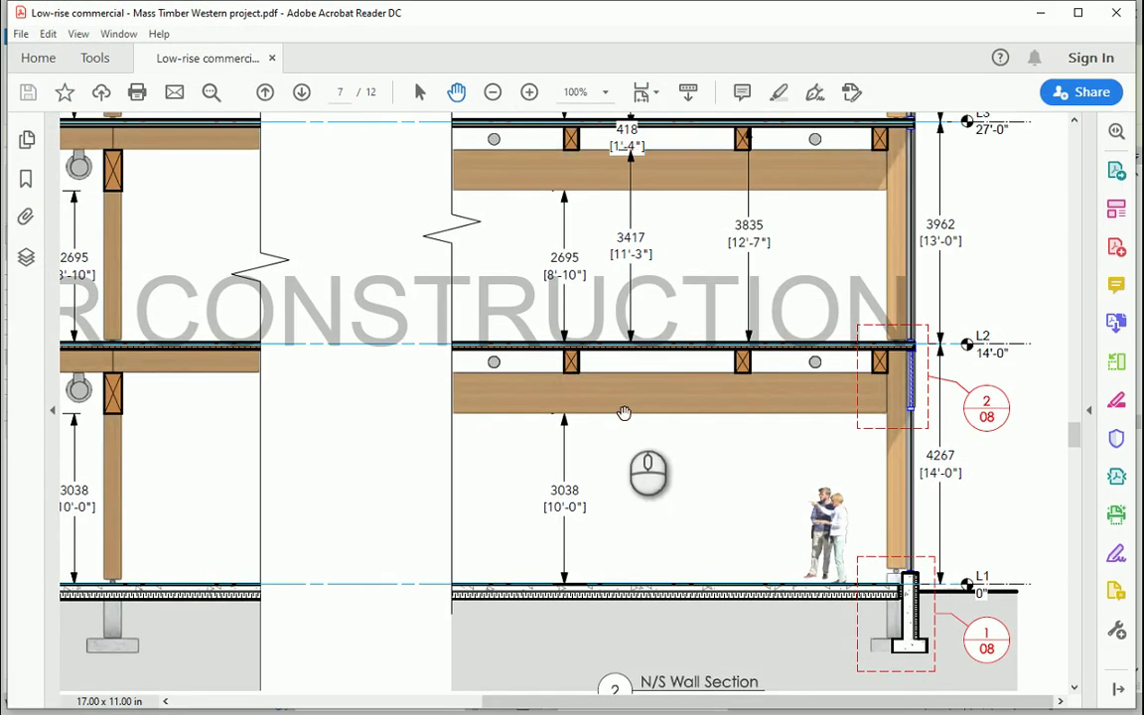
drag(618, 400, 621, 397)
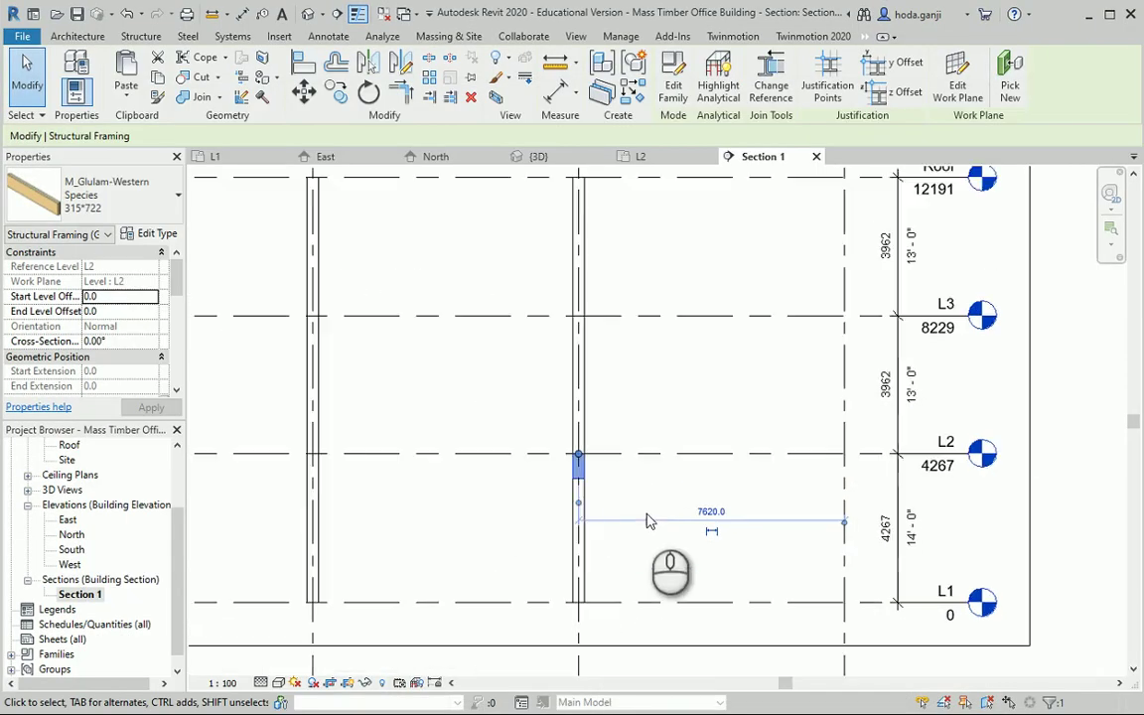
In Revit, place an aligned dimension from level L1 to the underside of the L2 beam on grid 07, and select the beam.
scroll(630, 440, up, 2)
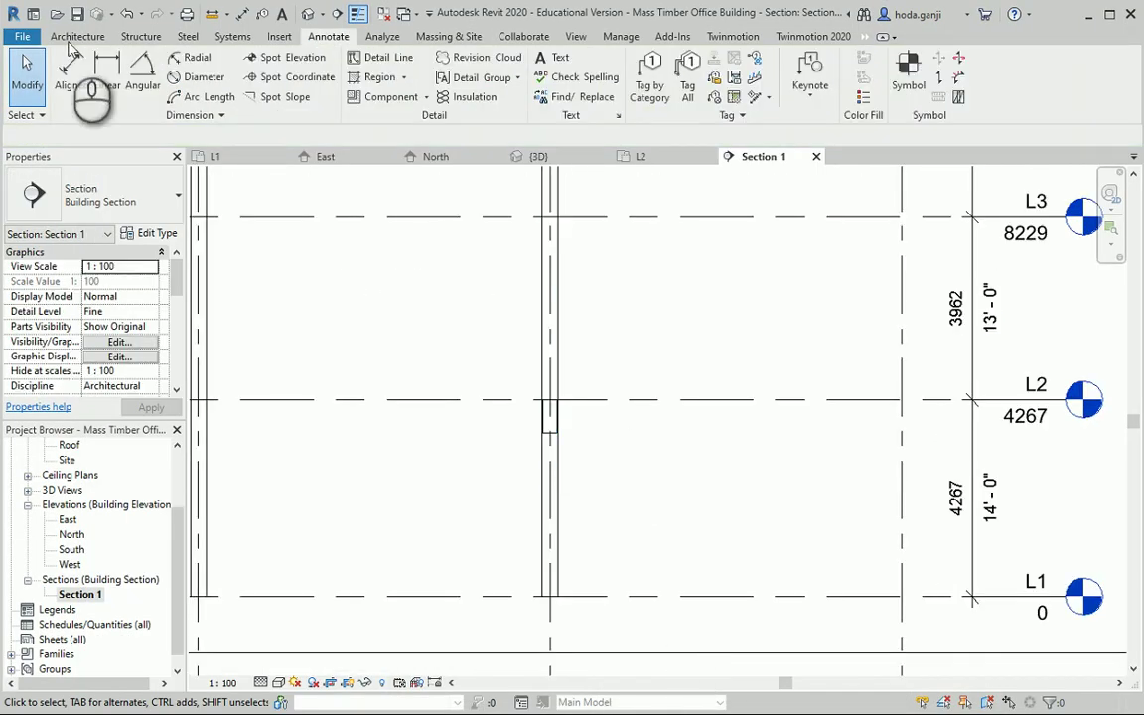
click(72, 71)
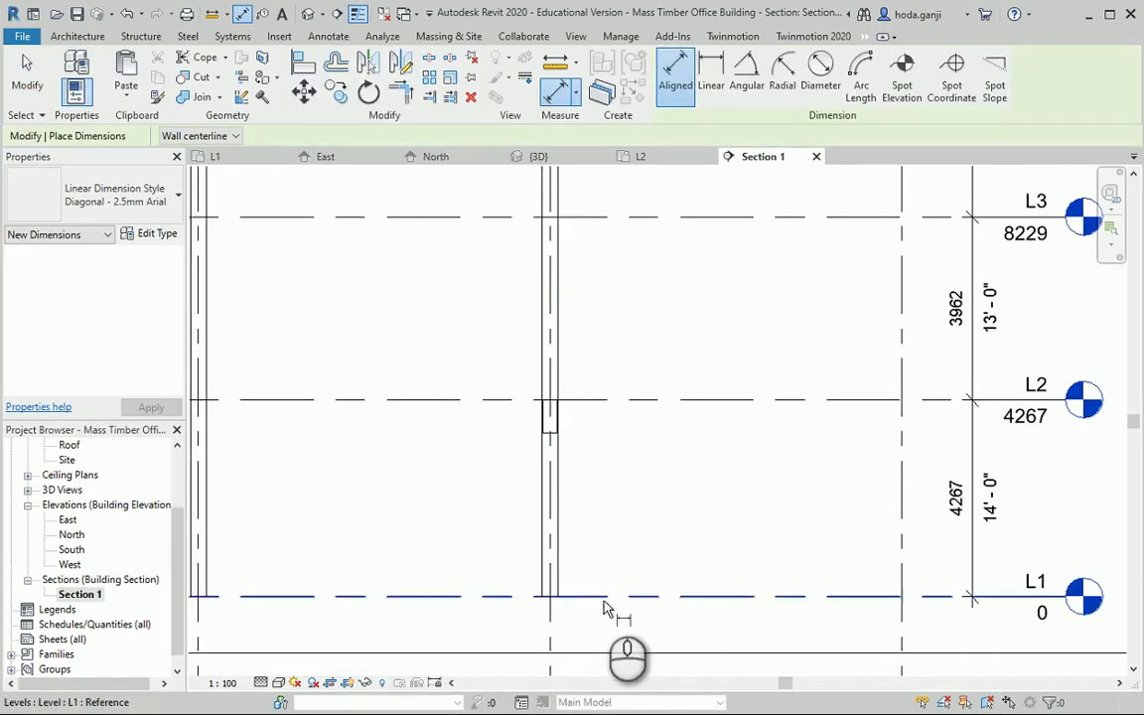
scroll(555, 463, up, 4)
click(520, 459)
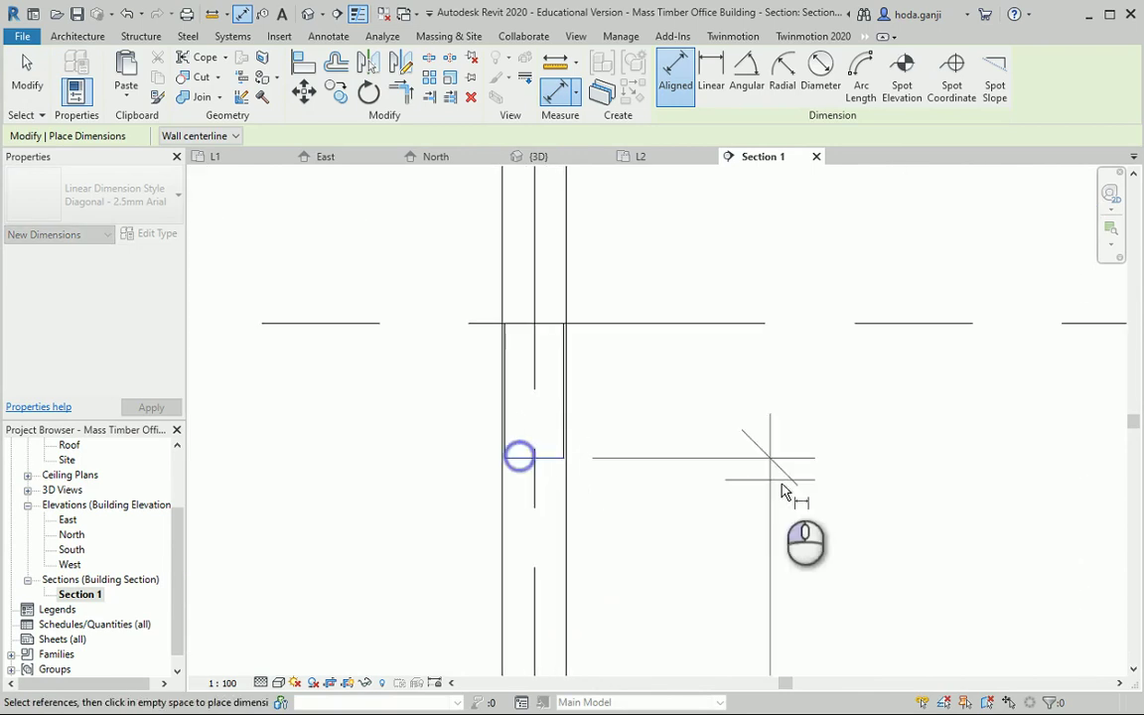
scroll(748, 459, down, 3)
click(757, 486)
scroll(778, 486, up, 2)
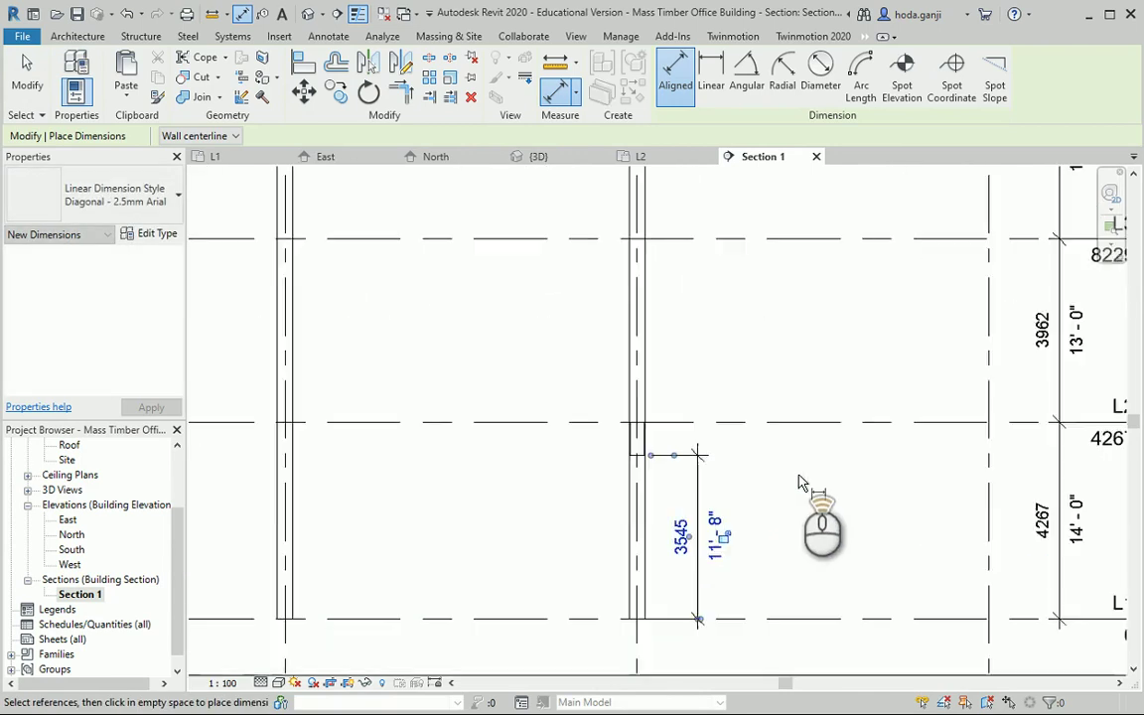
key(Escape)
key(Escape)
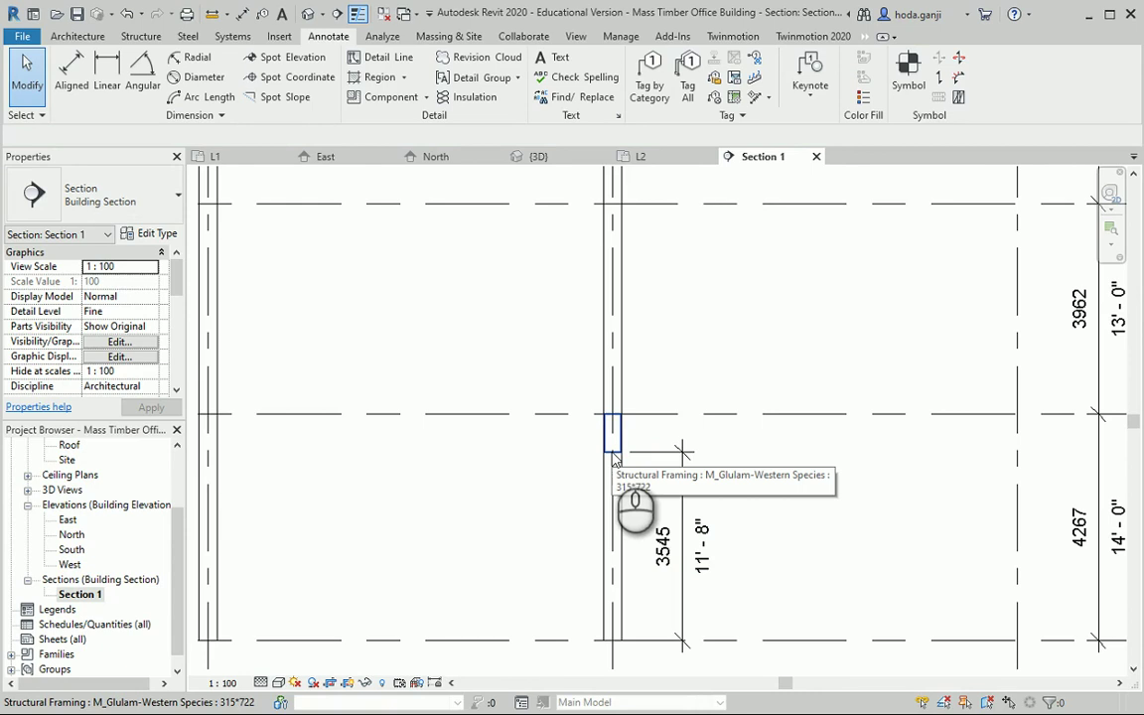
click(612, 453)
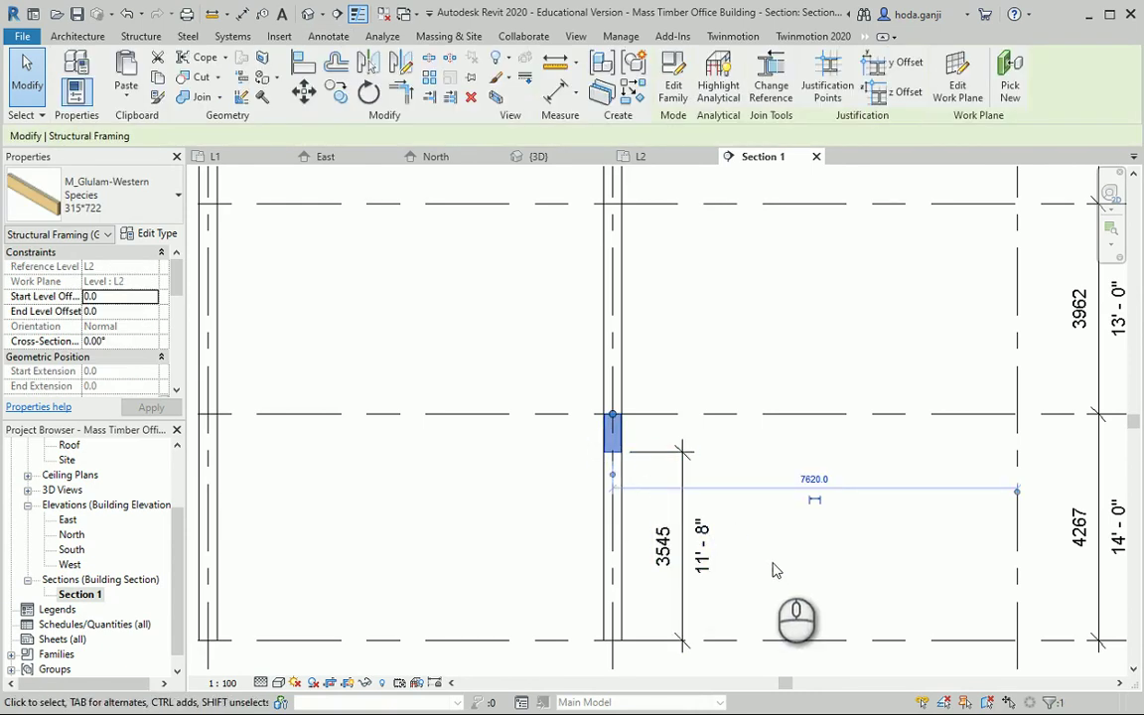
click(105, 296)
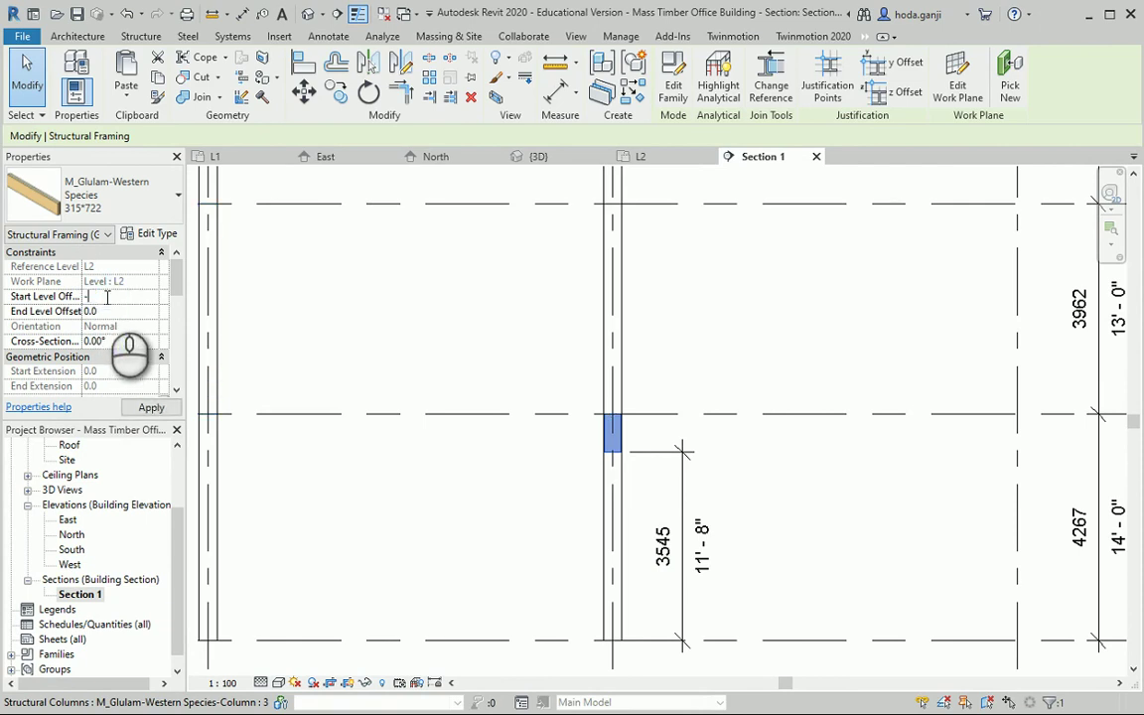
text(-)
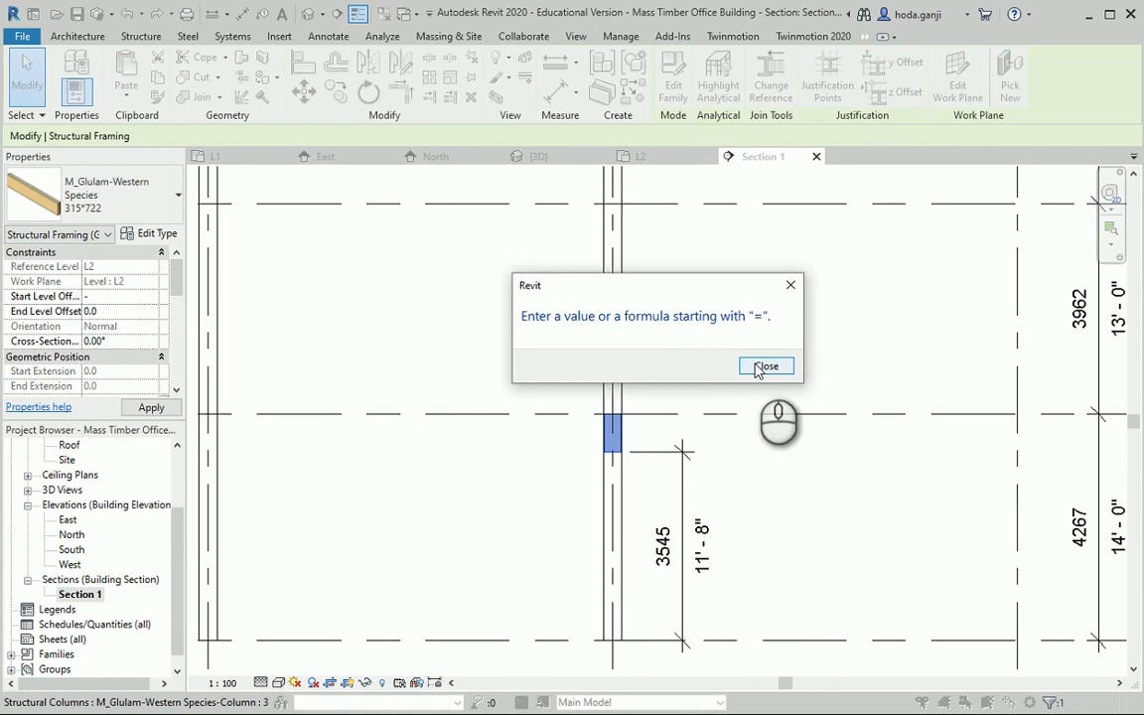
click(761, 368)
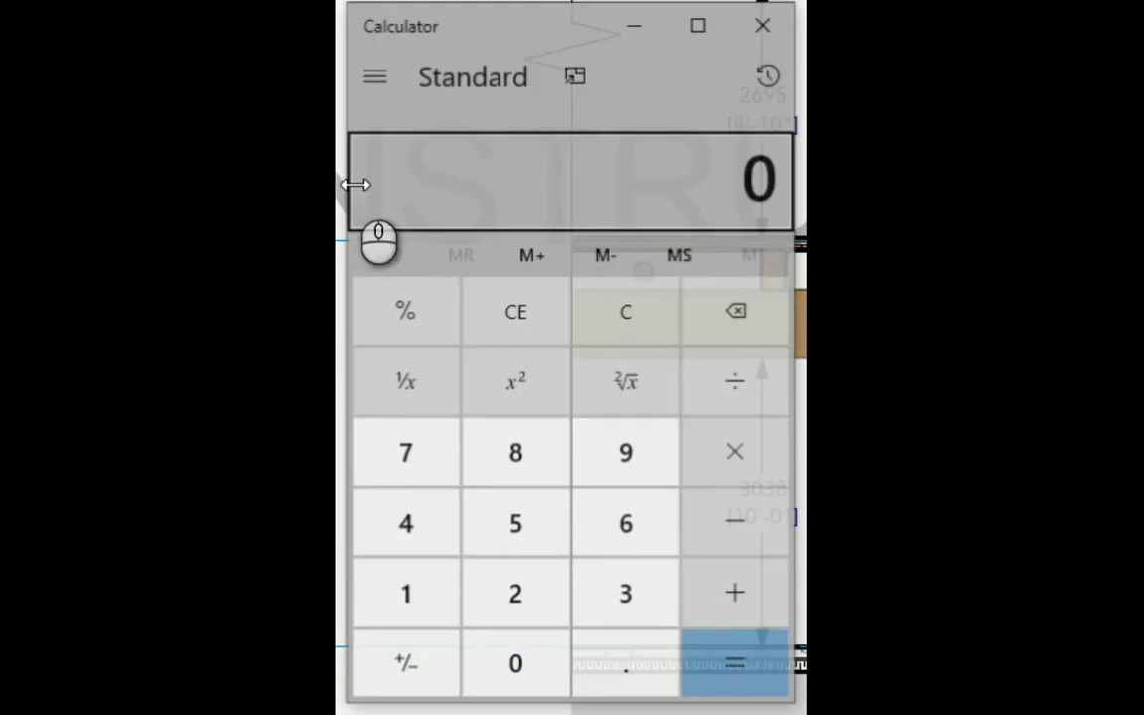
Switch to Calculator and compute 3545 minus 3038 for the beam's level offset.
click(437, 27)
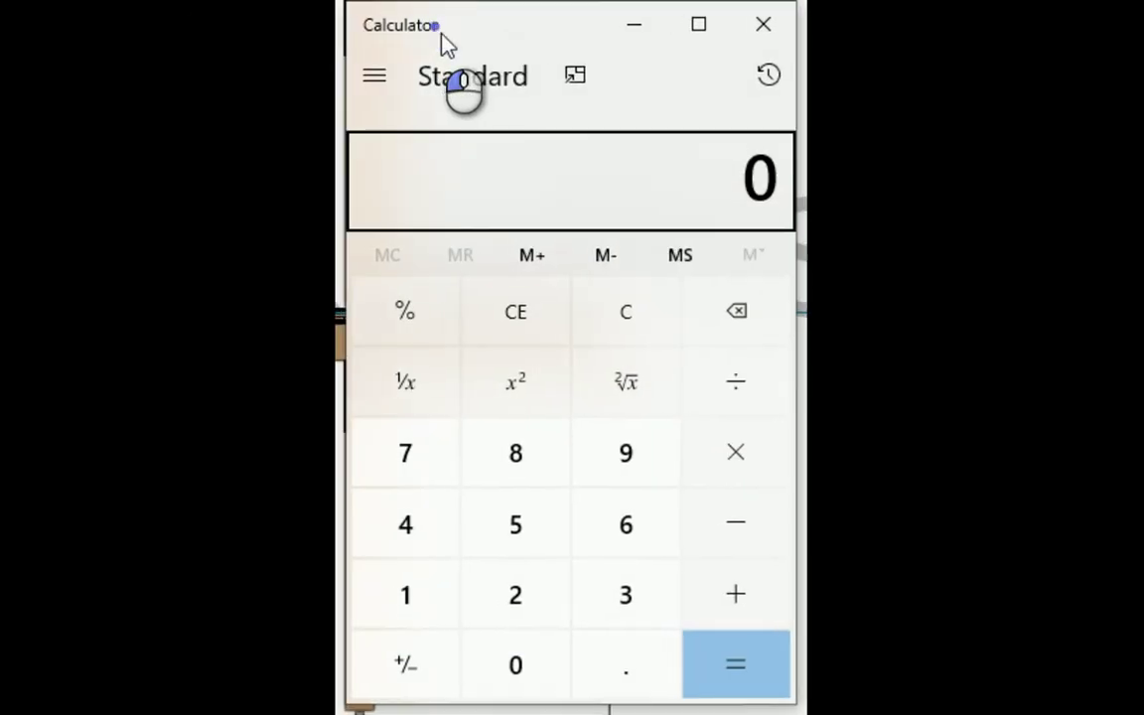
text(3545 - )
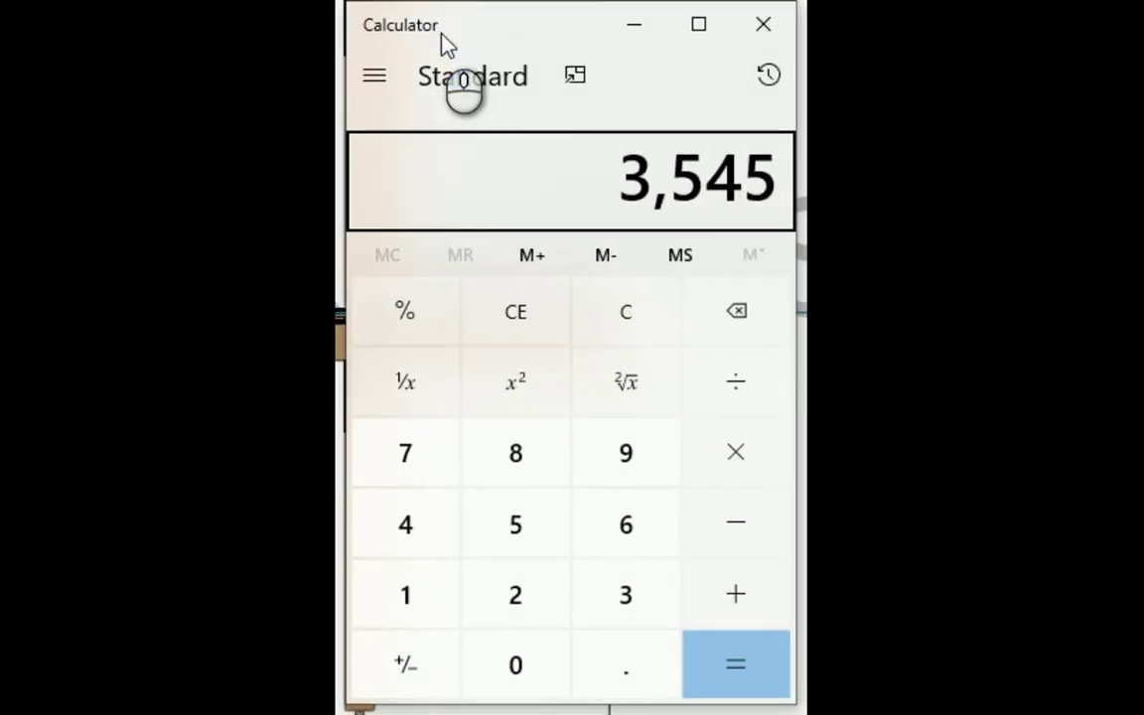
text(3038)
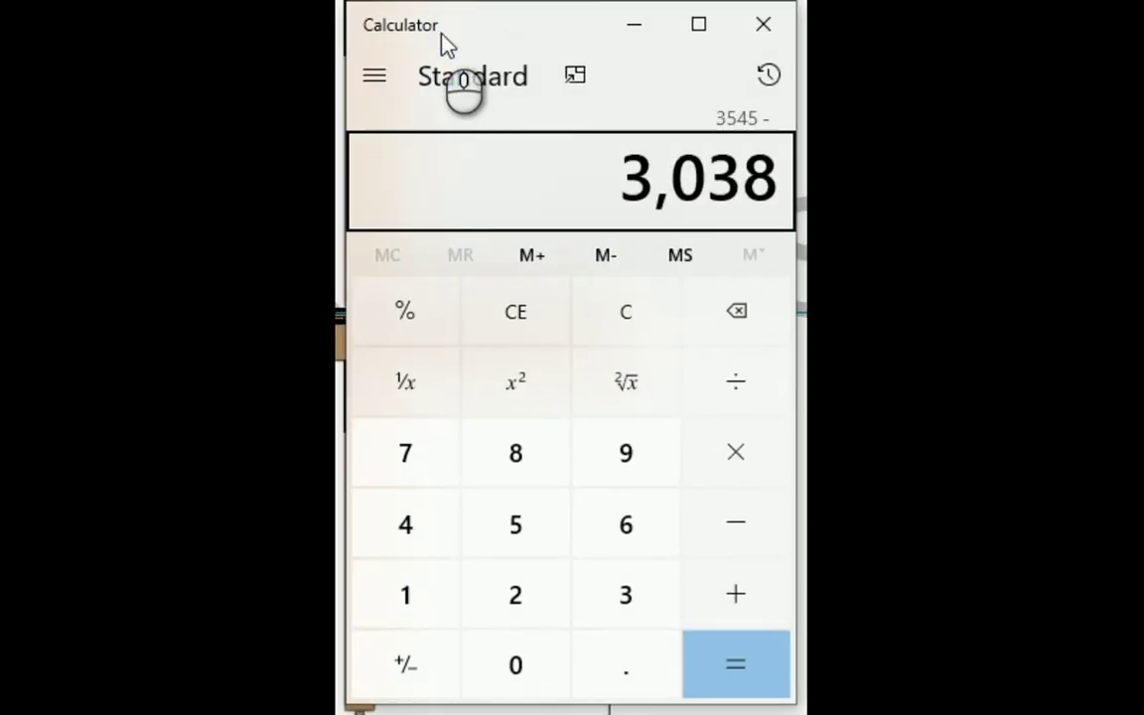
key(Return)
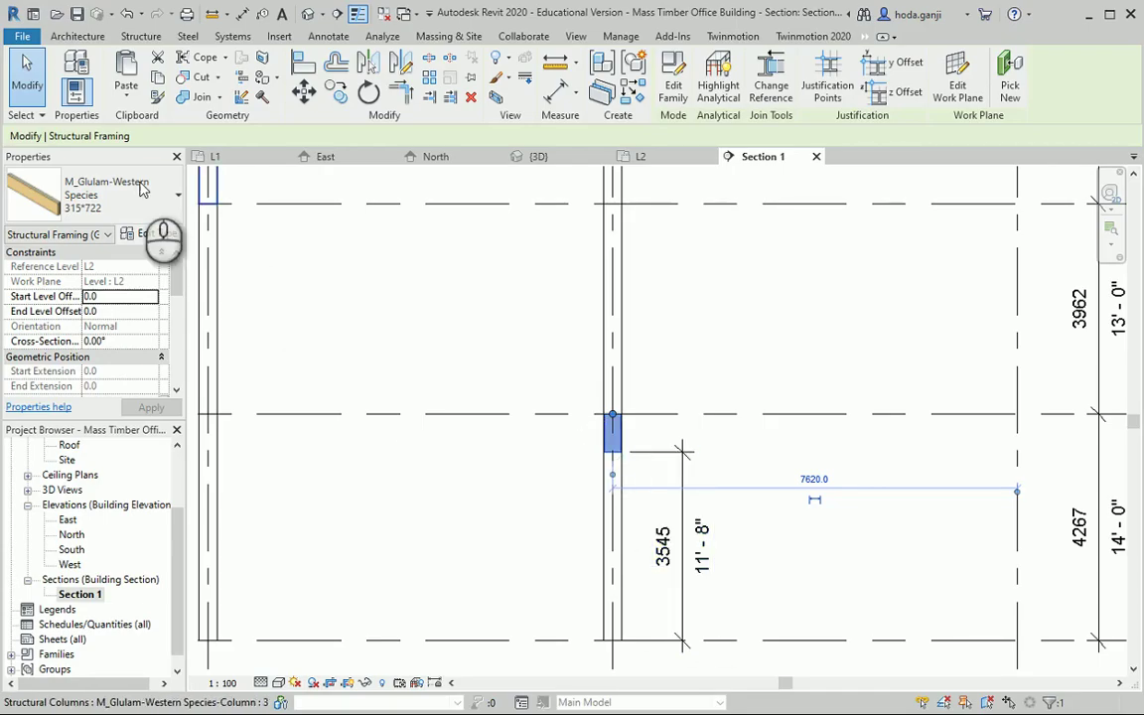
In Revit, set the beam's start and end level offsets to -507 and check its clear height against the PDF wall section.
click(130, 294)
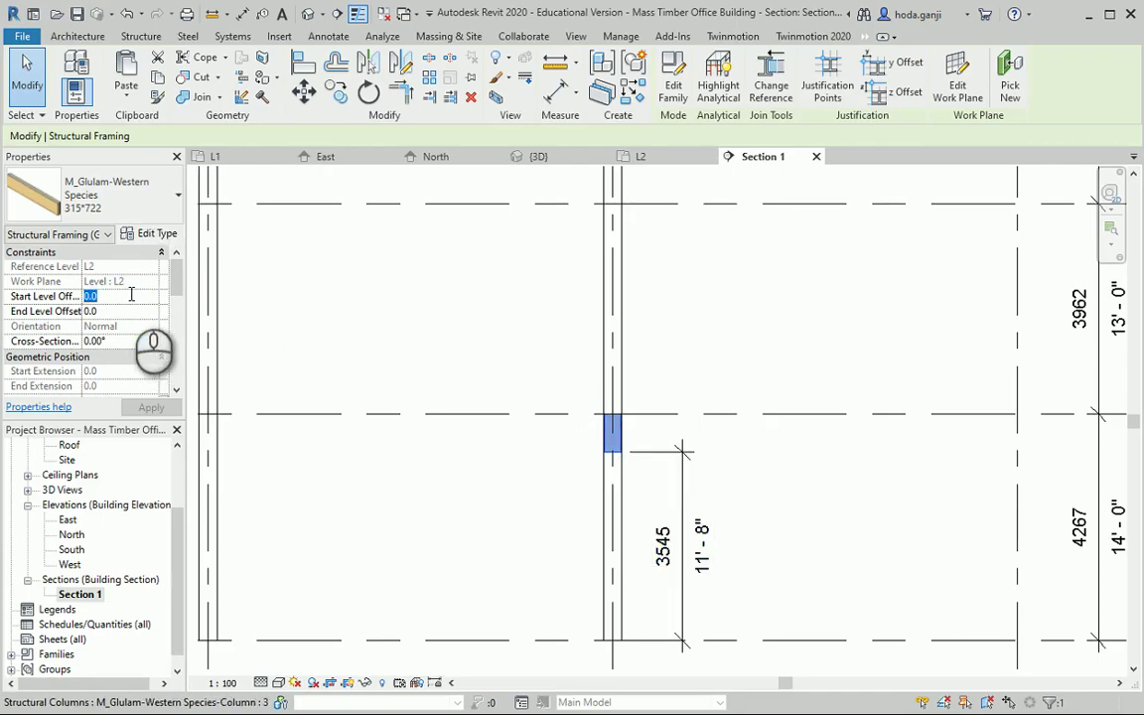
key(Tab)
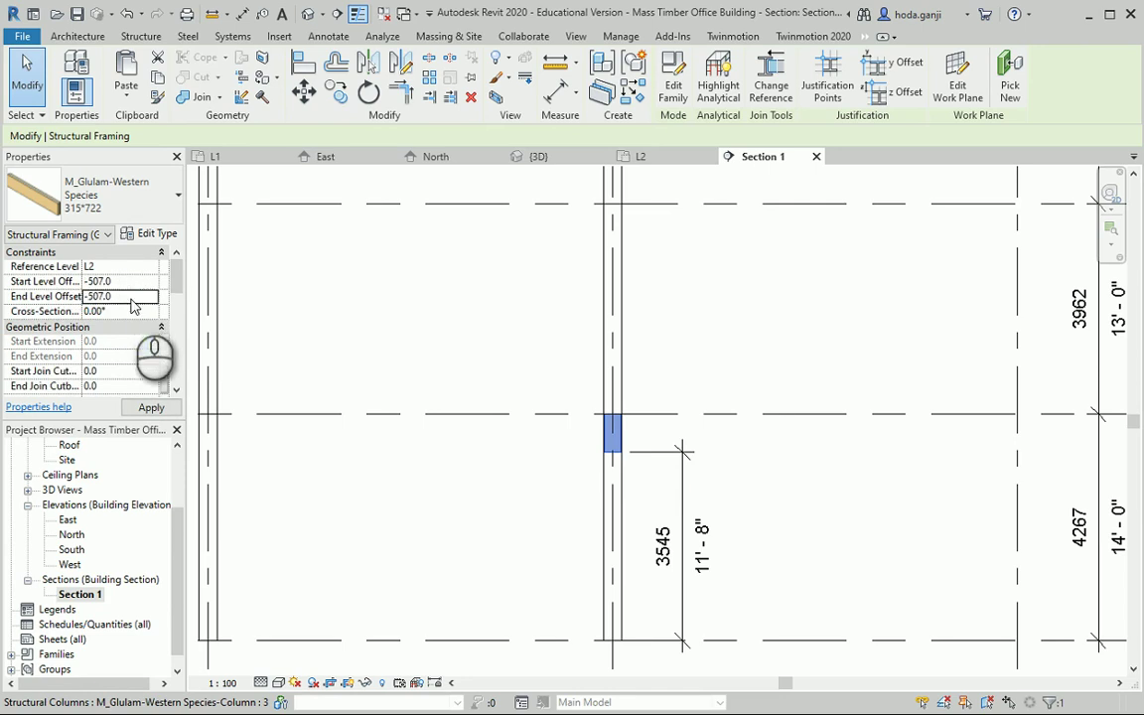
click(776, 524)
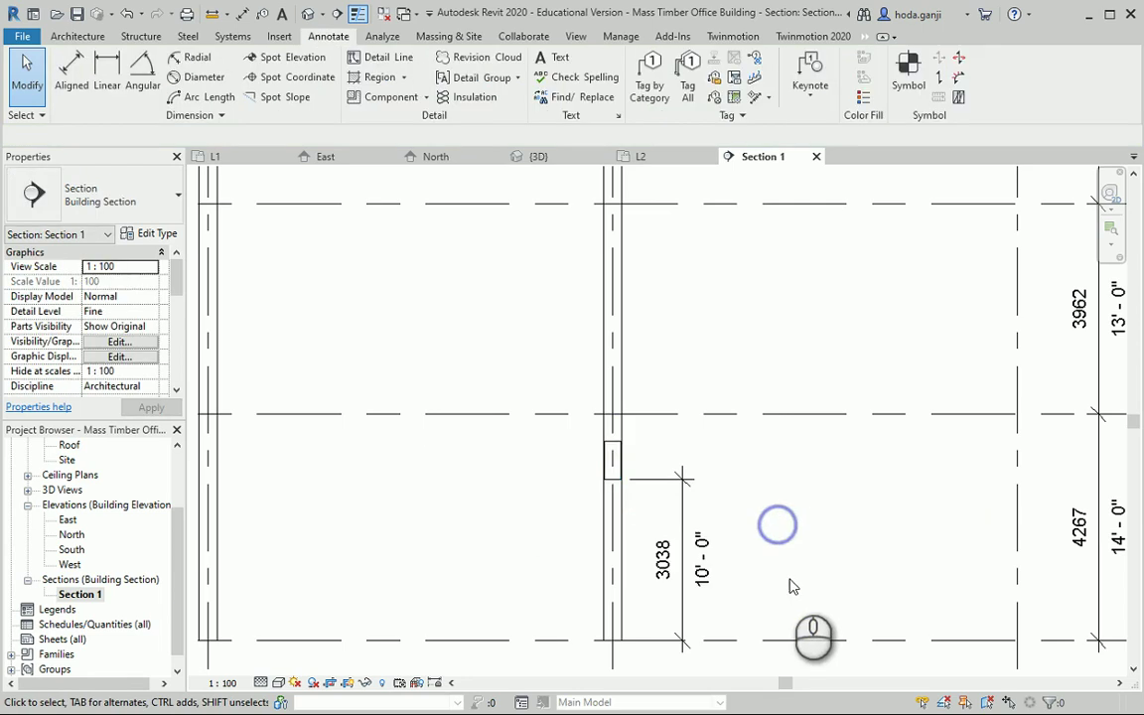
scroll(698, 591, up, 3)
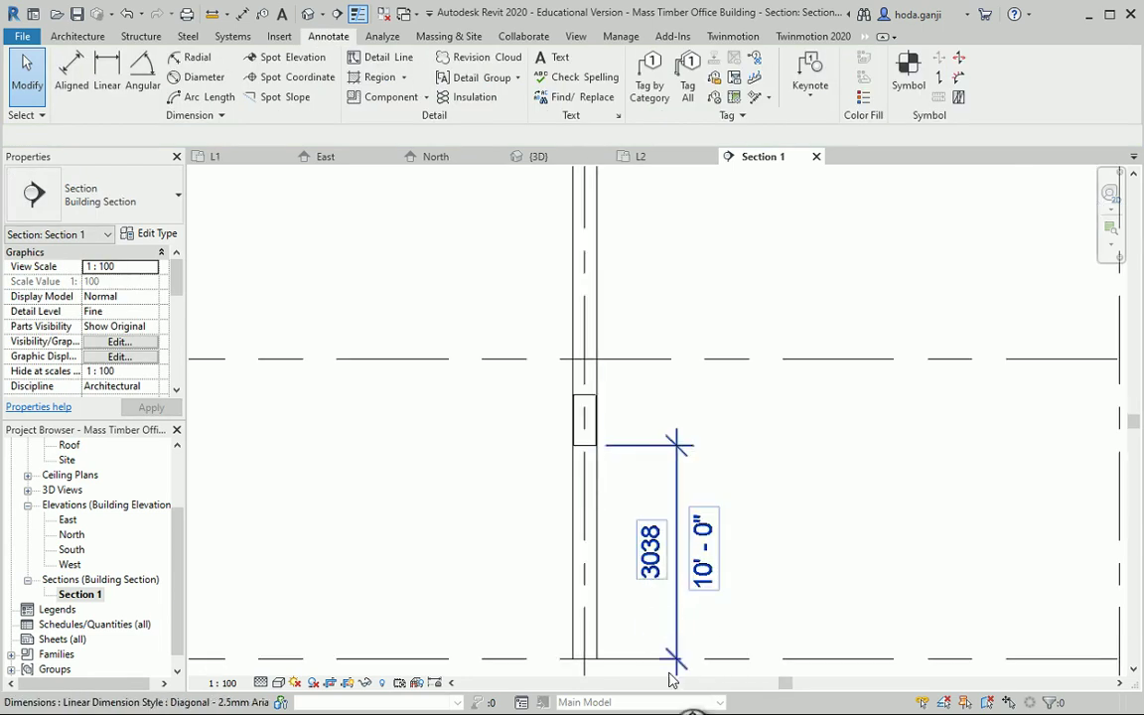
key(alt+Tab)
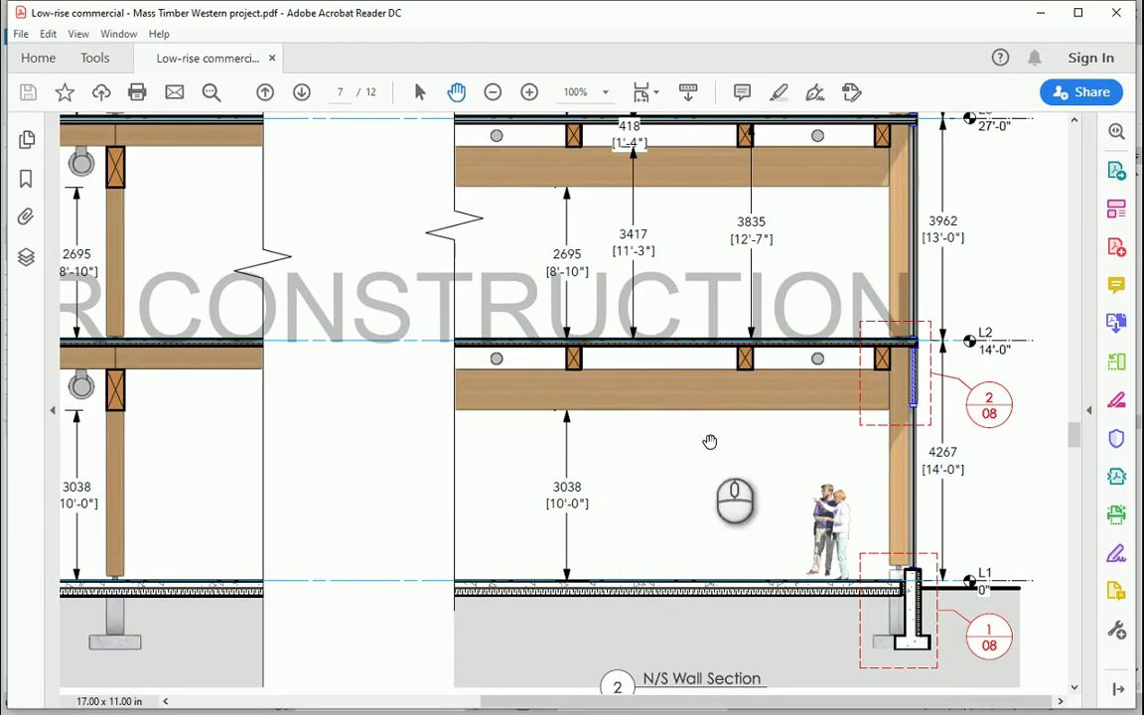
key(alt+Tab)
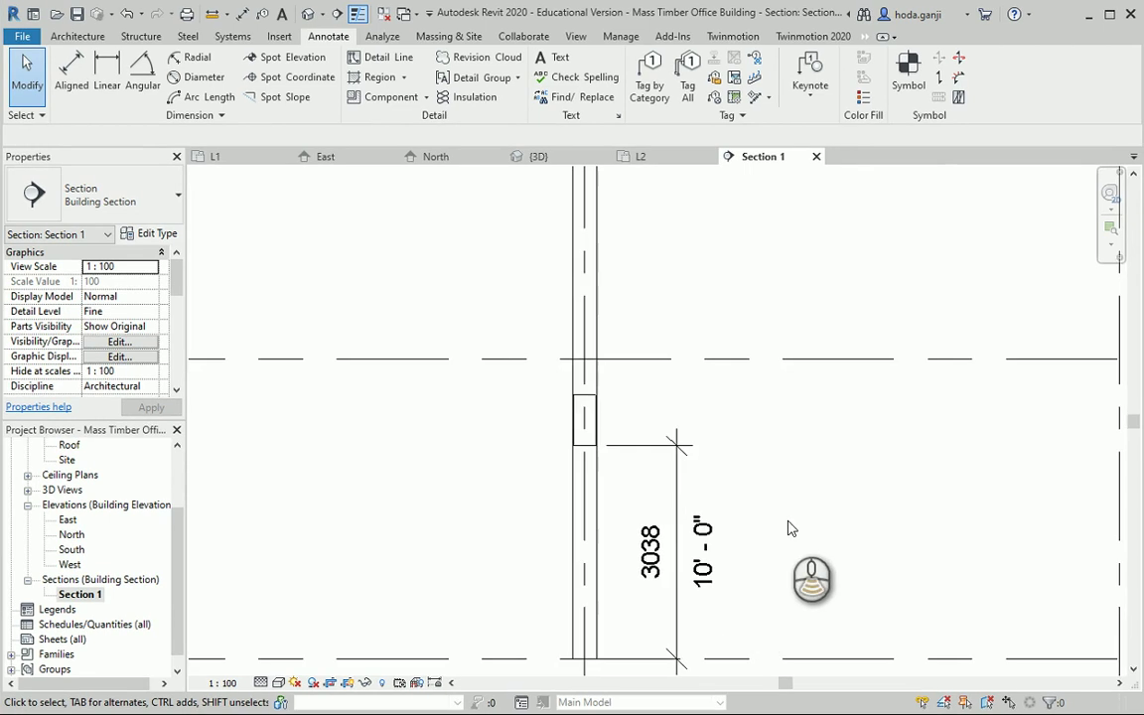
Open the L2 floor plan and select the glulam beam on grid 07.
scroll(791, 528, down, 3)
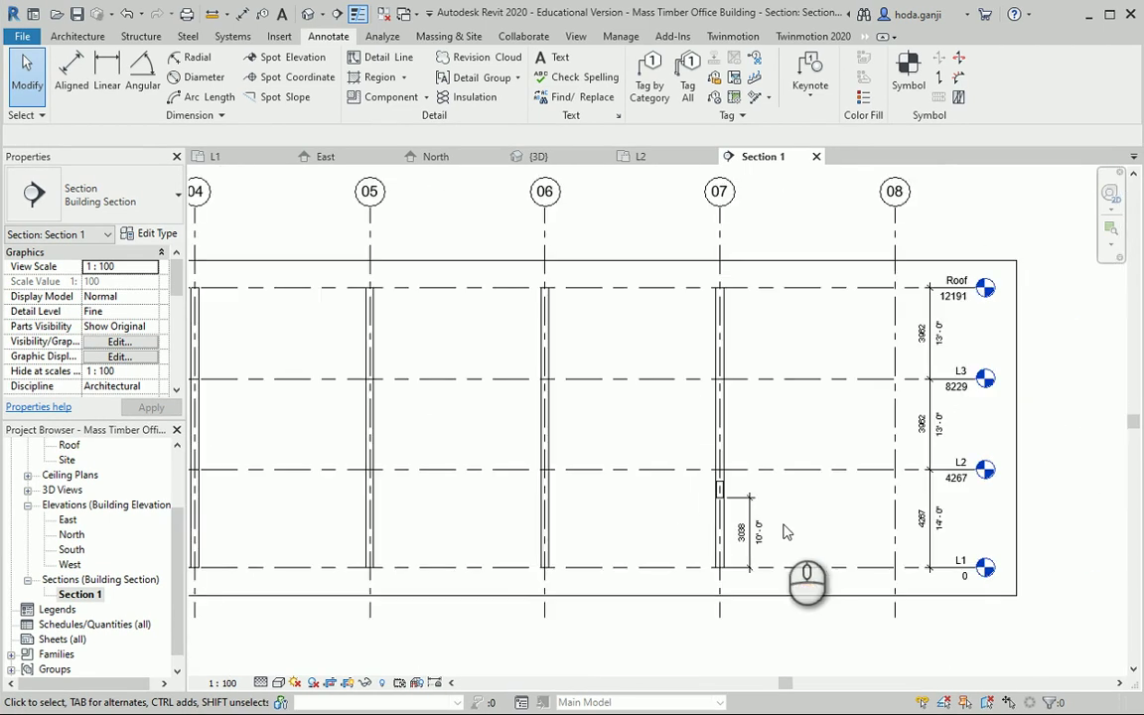
click(634, 157)
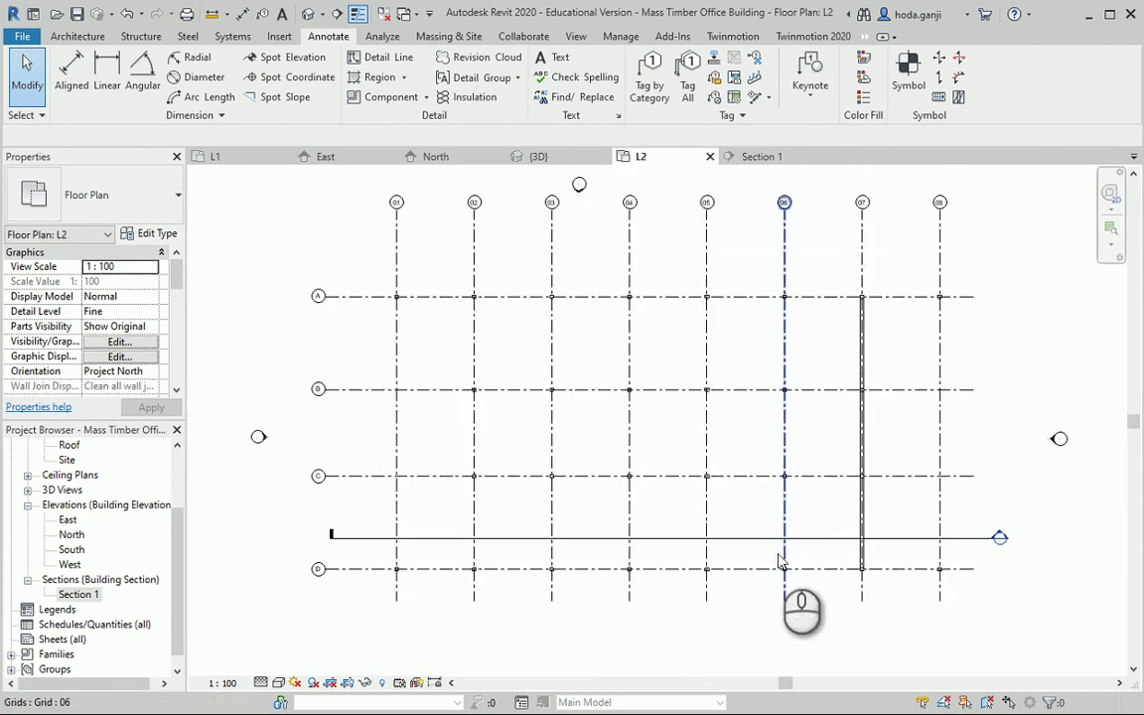
click(861, 541)
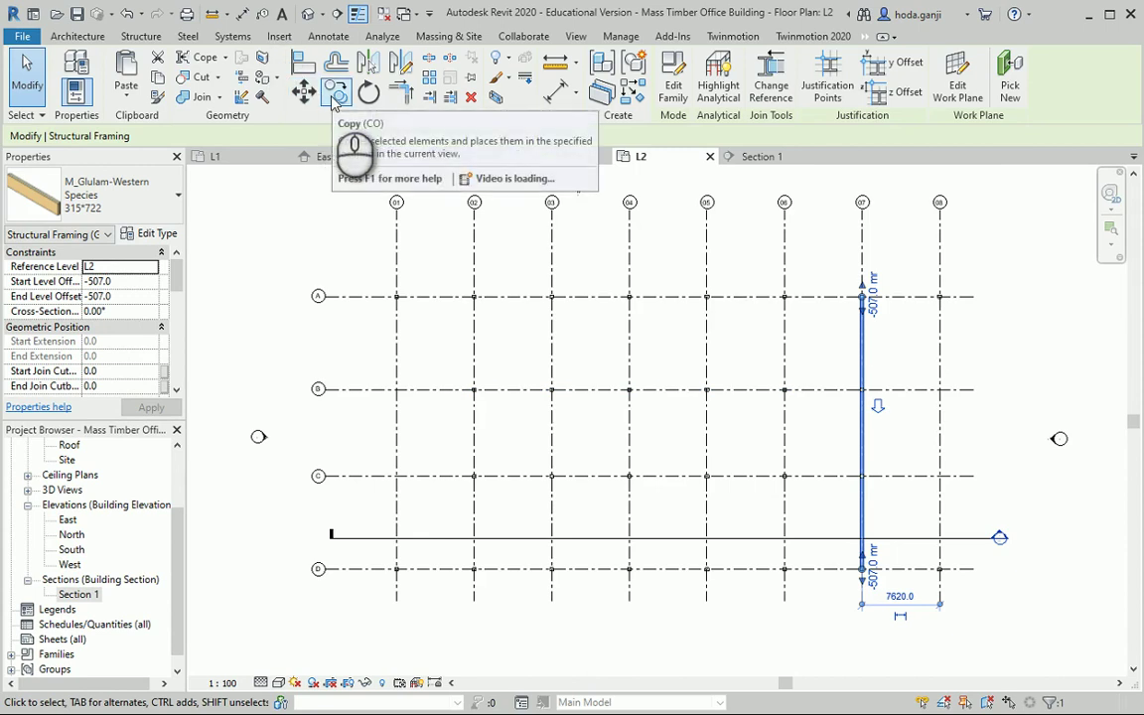
click(336, 98)
click(862, 260)
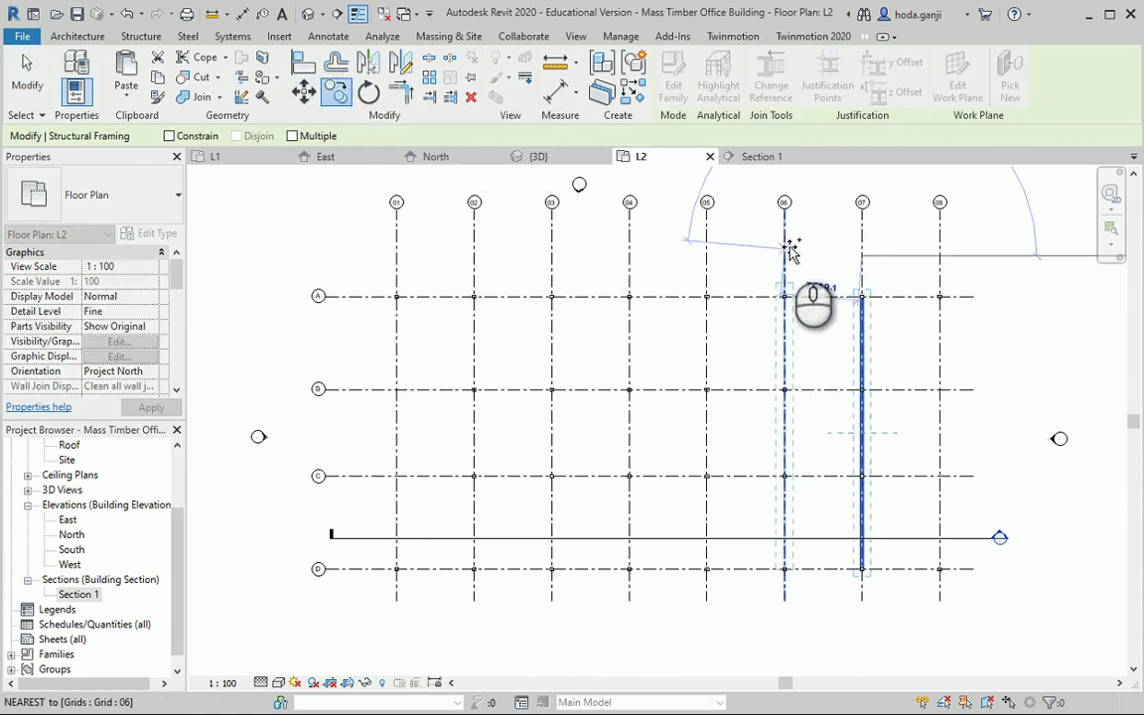
key(Escape)
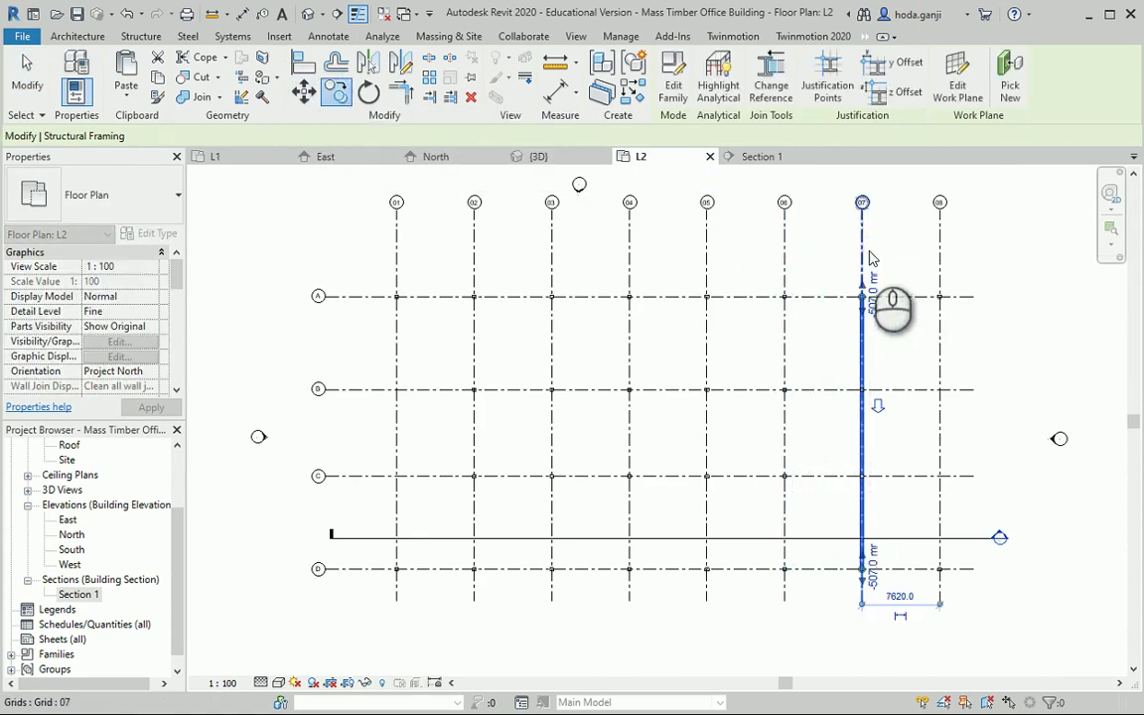
Copy the glulam beam from grid 07 onto grids 06, 05, 04, 03 and 02, with Constrain and Multiple enabled.
click(342, 88)
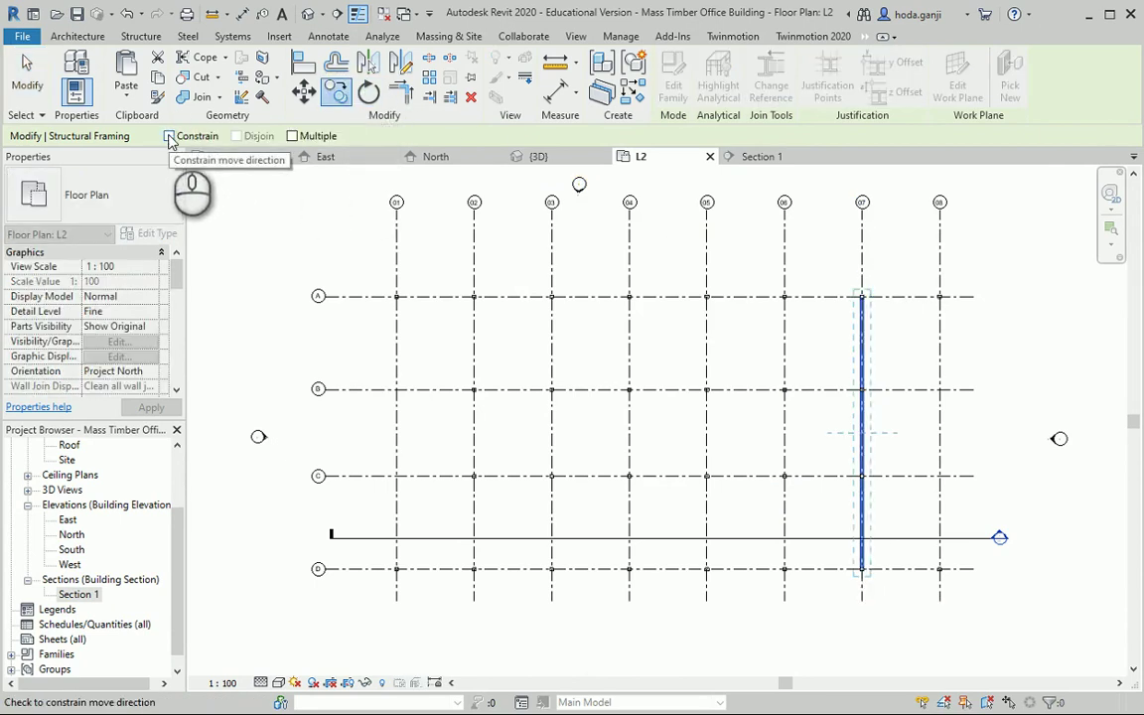
click(169, 136)
click(291, 136)
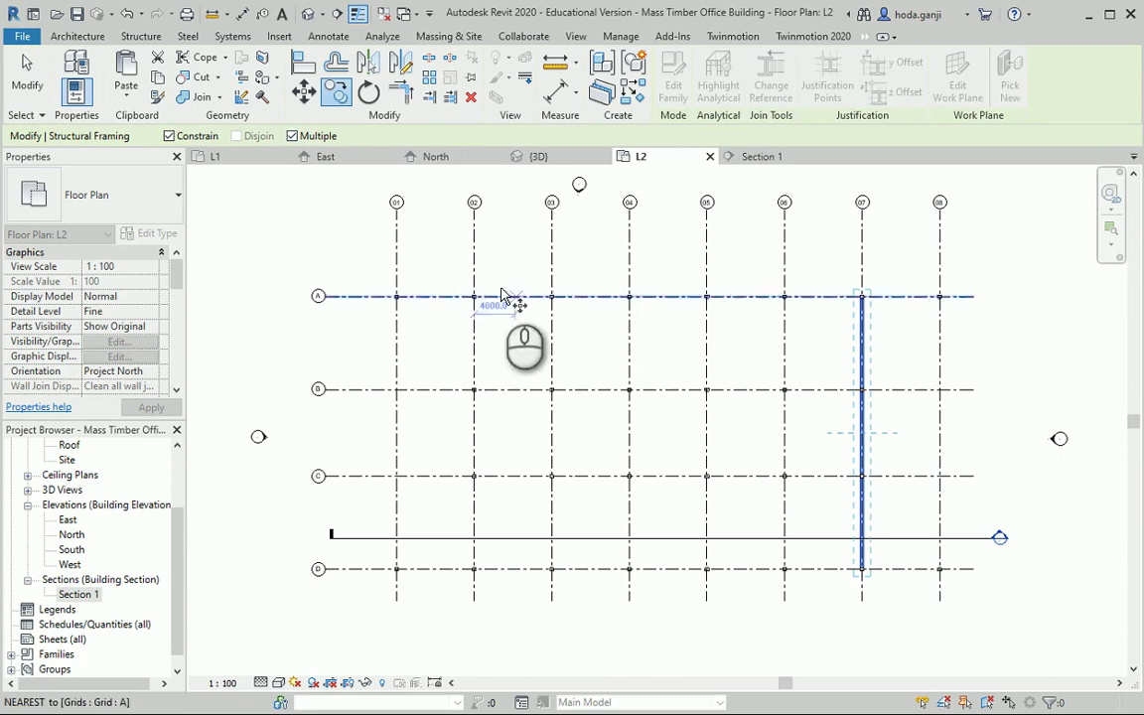
click(863, 256)
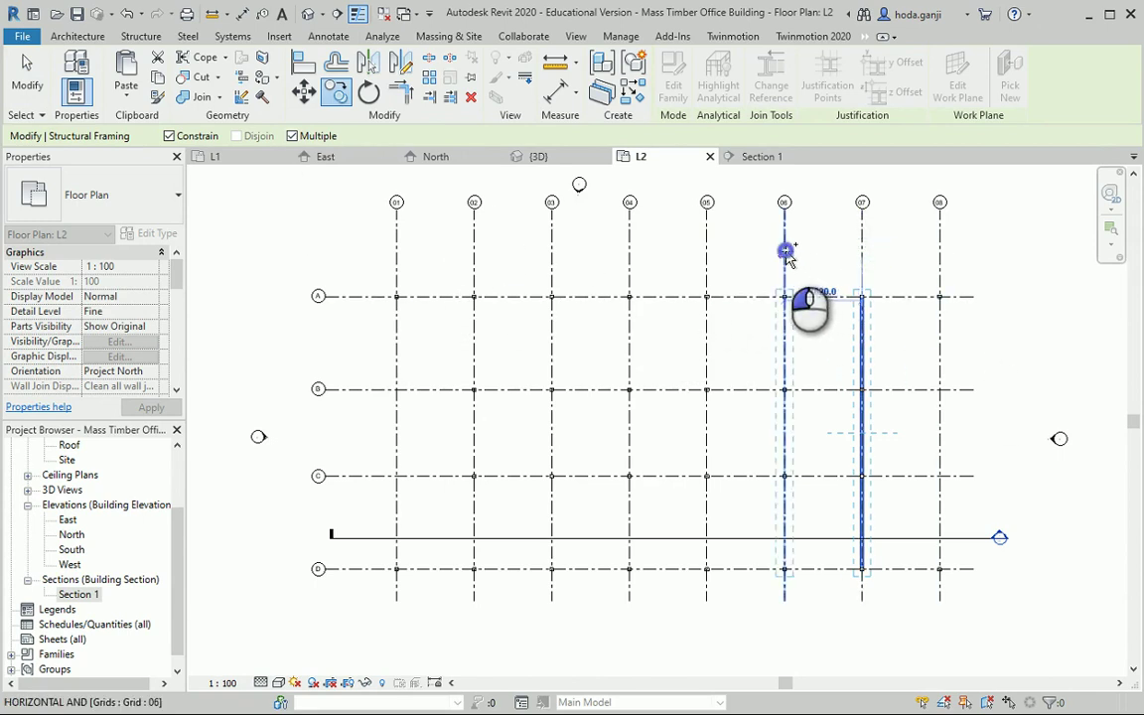
click(785, 249)
click(706, 243)
click(628, 237)
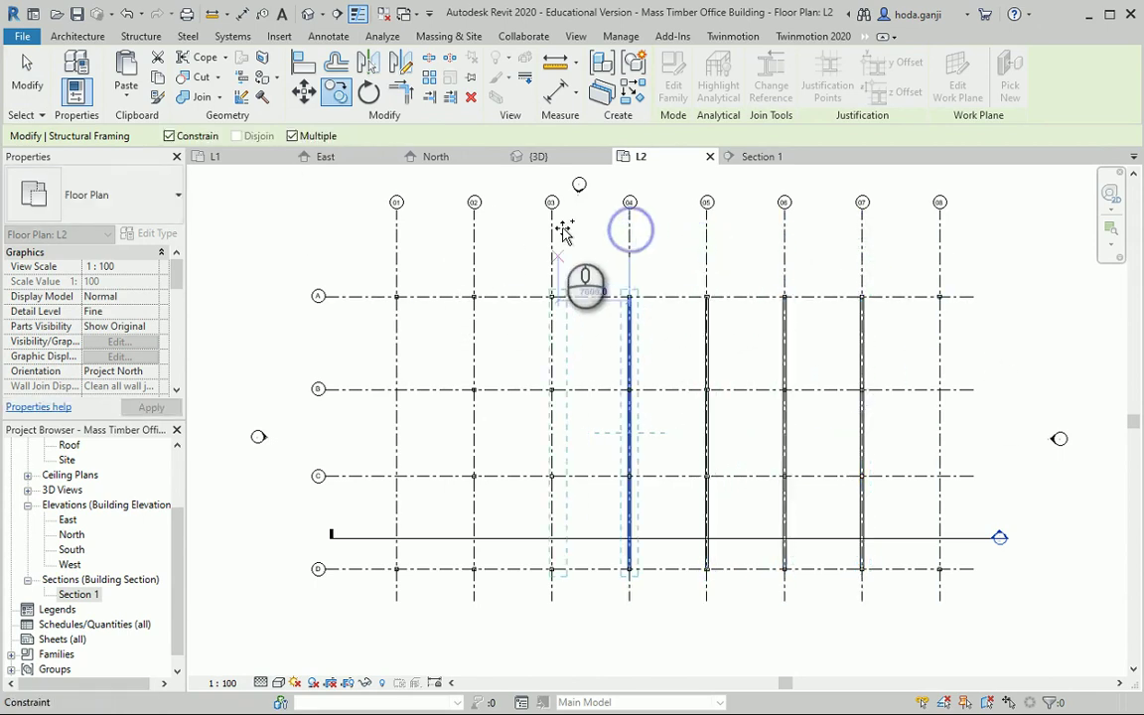
click(552, 238)
click(475, 242)
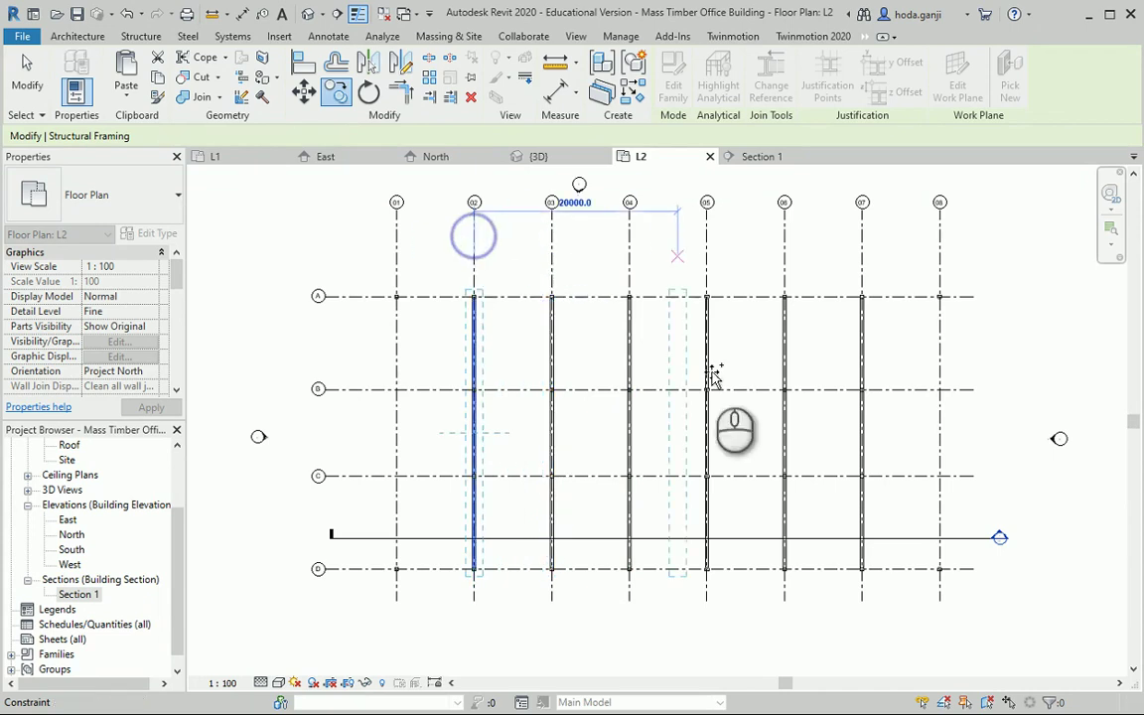
key(Escape)
click(1009, 475)
In the PDF in Acrobat Reader, go to the typical floor framing plan and read the member size notes beside grids A and B.
scroll(1009, 474, up, 1)
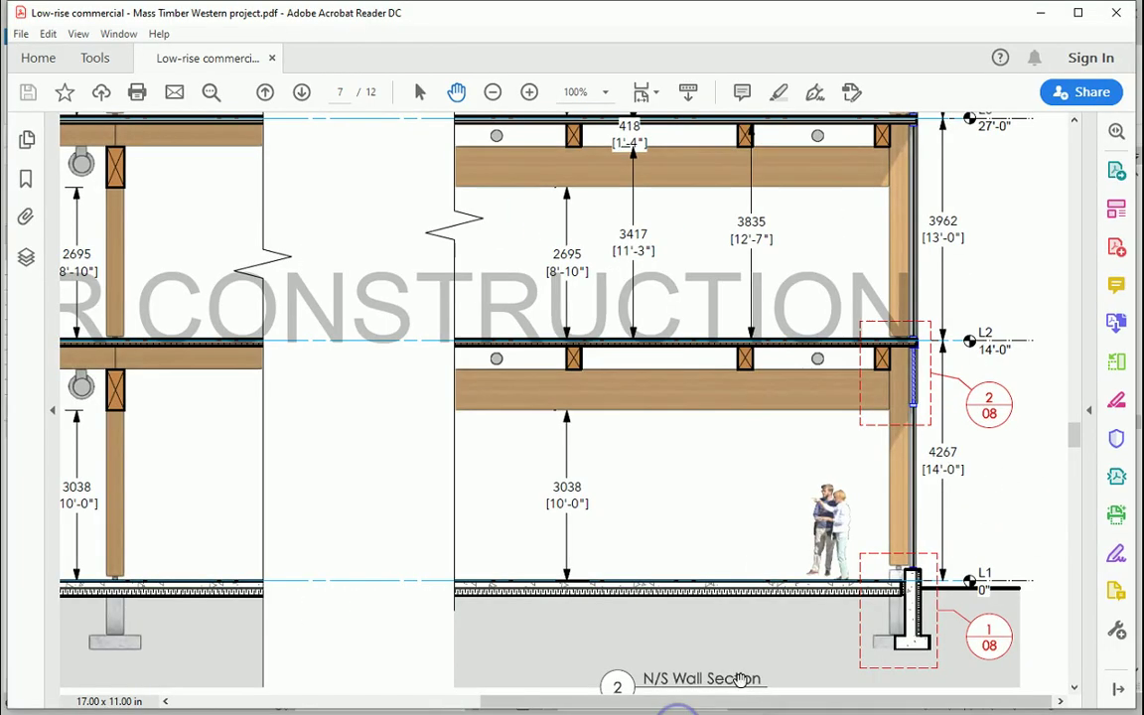
click(492, 91)
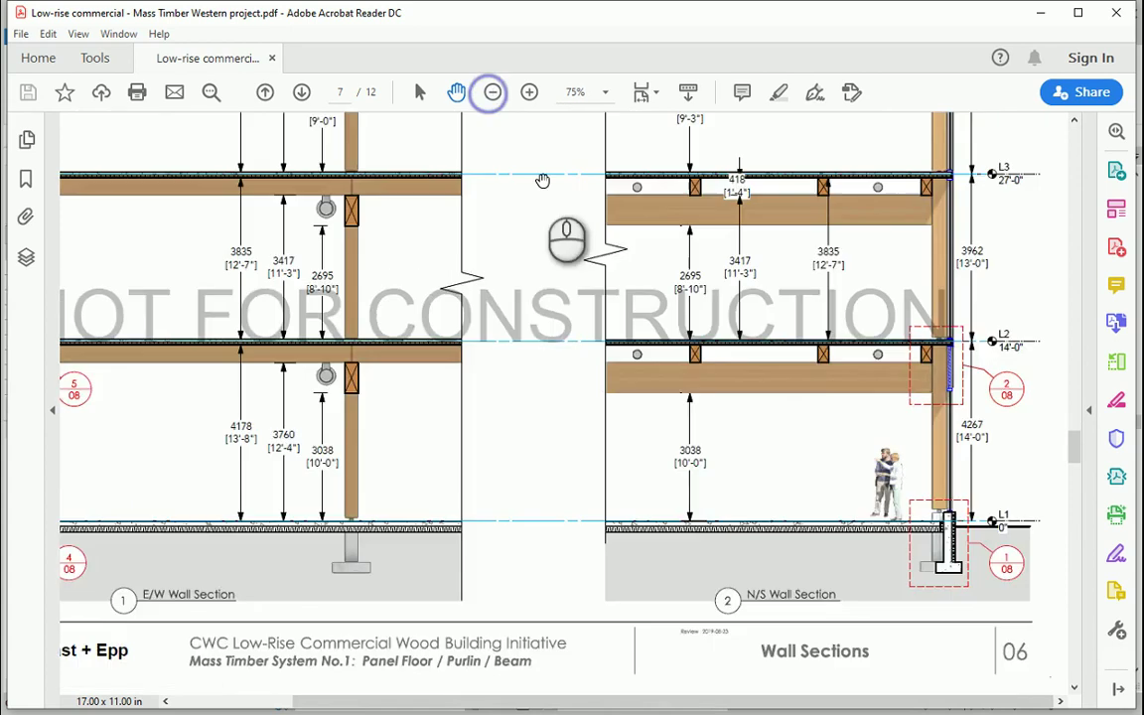
scroll(573, 350, up, 15)
scroll(573, 355, up, 5)
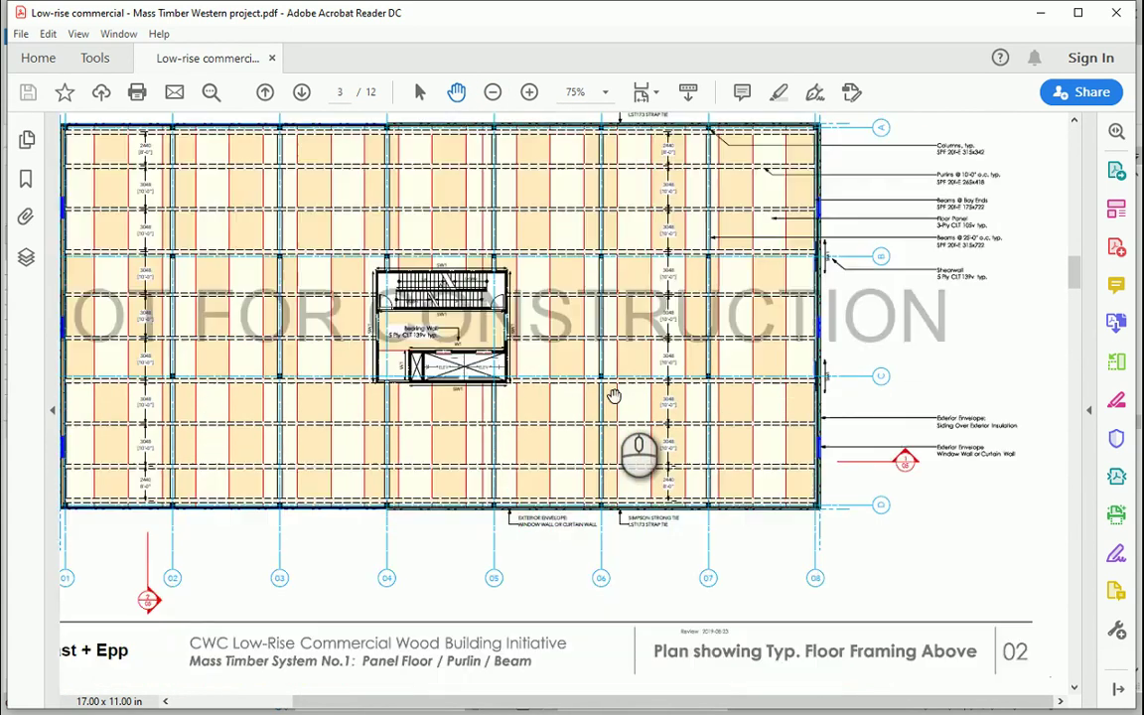
click(529, 92)
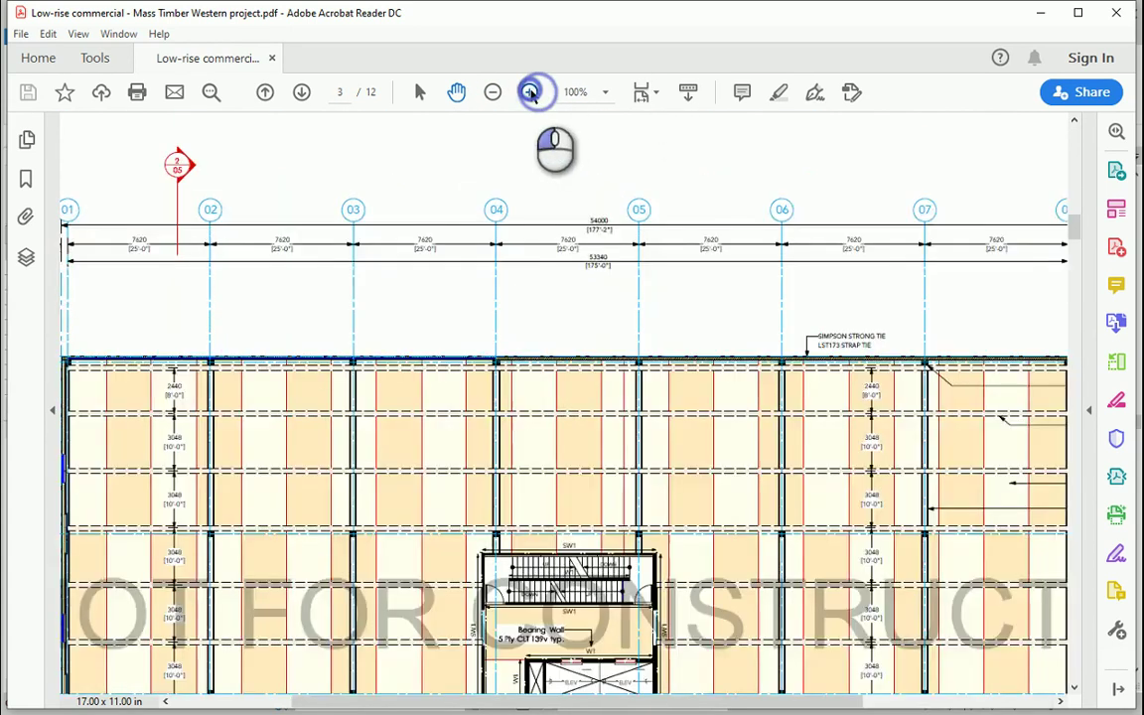
click(529, 92)
click(529, 91)
drag(881, 501, 494, 489)
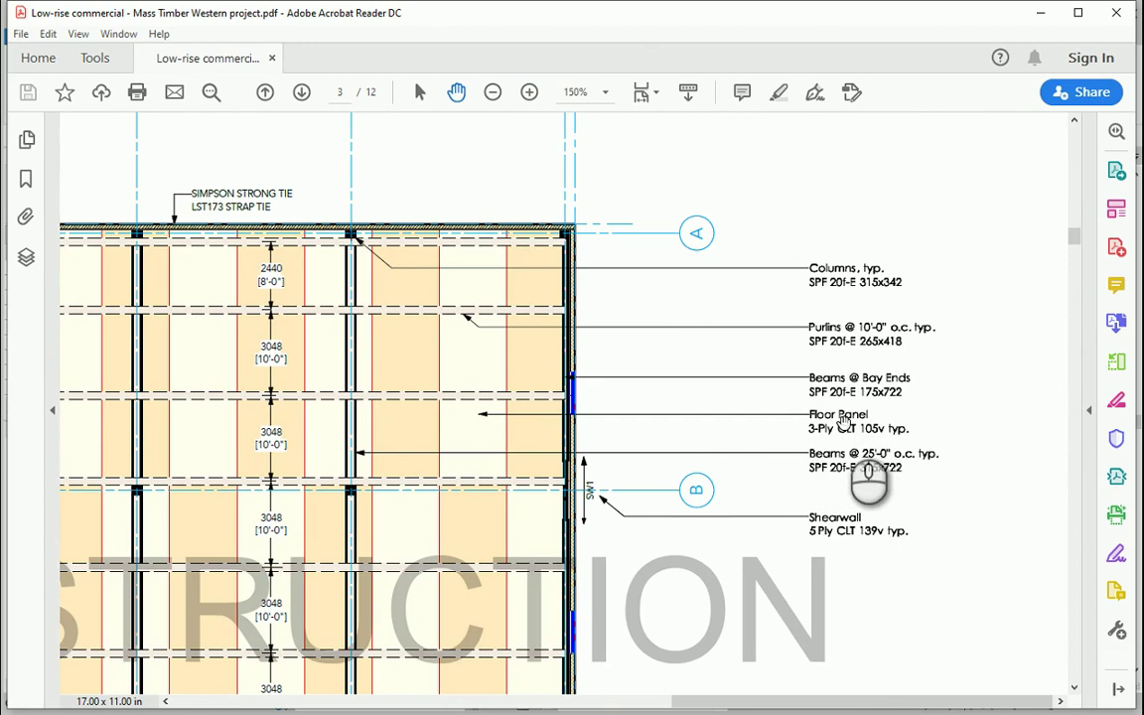
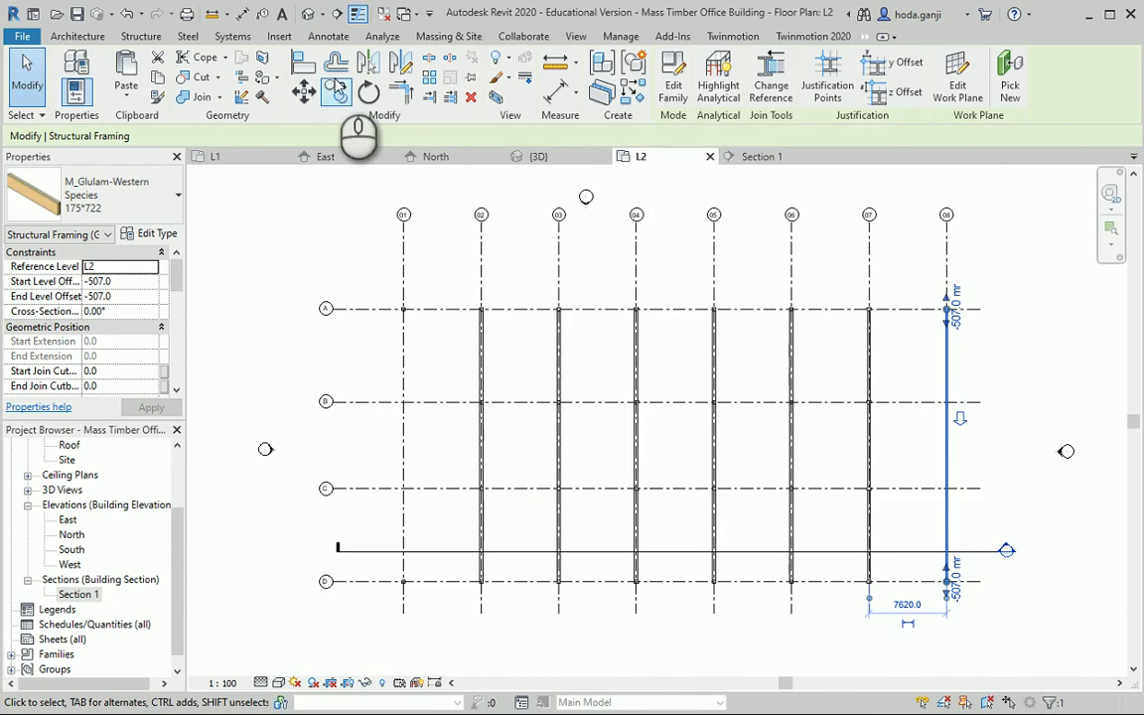
In Revit, copy the 175*722 end-bay beam from grid 08 onto grid 01.
click(335, 91)
click(955, 270)
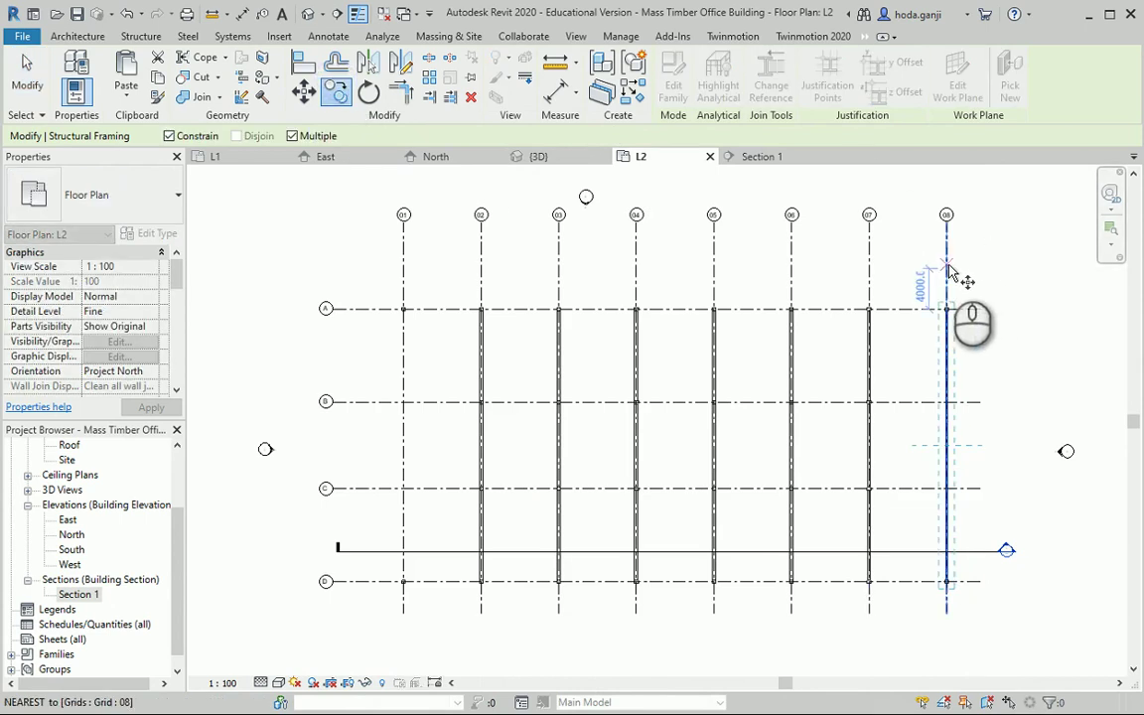
click(407, 255)
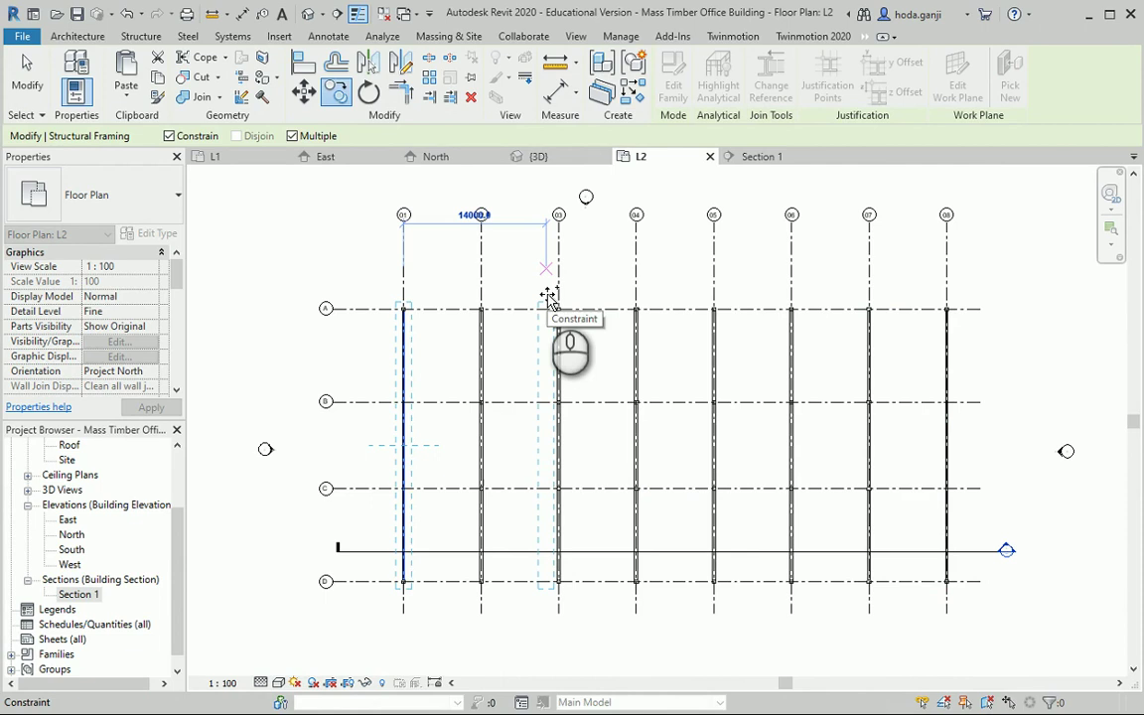
key(Escape)
Examine the L2 beams in the 3D view and compare their layout with the PDF floor framing plan.
click(328, 35)
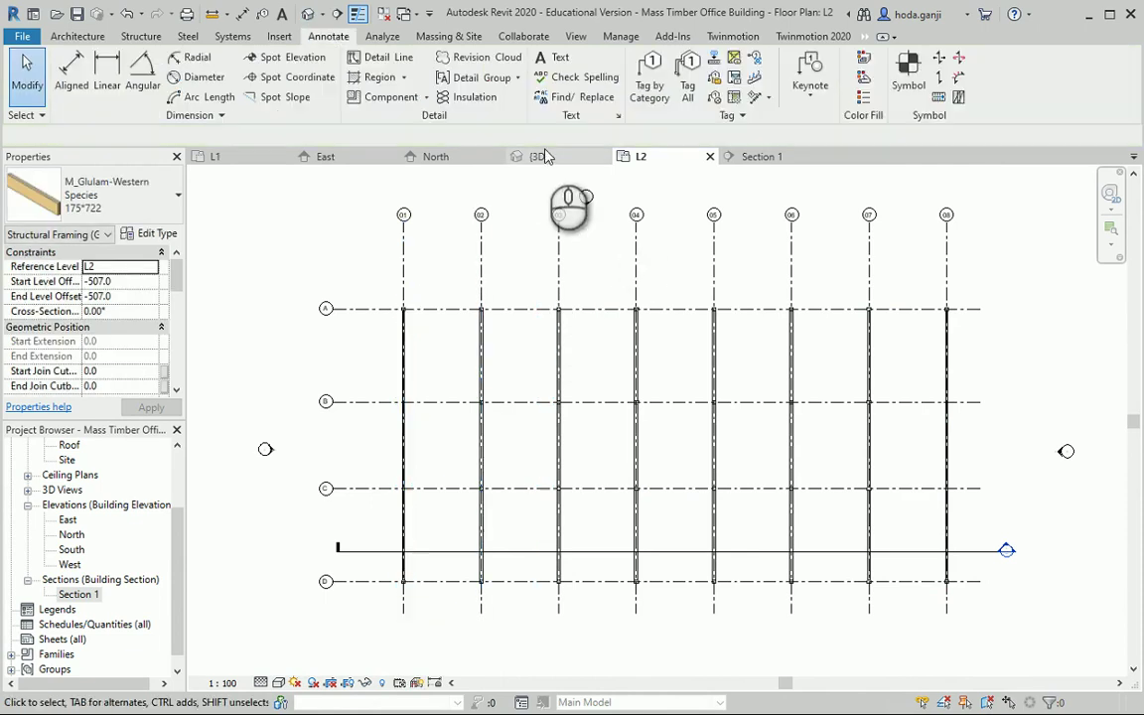
click(544, 156)
scroll(804, 596, down, 2)
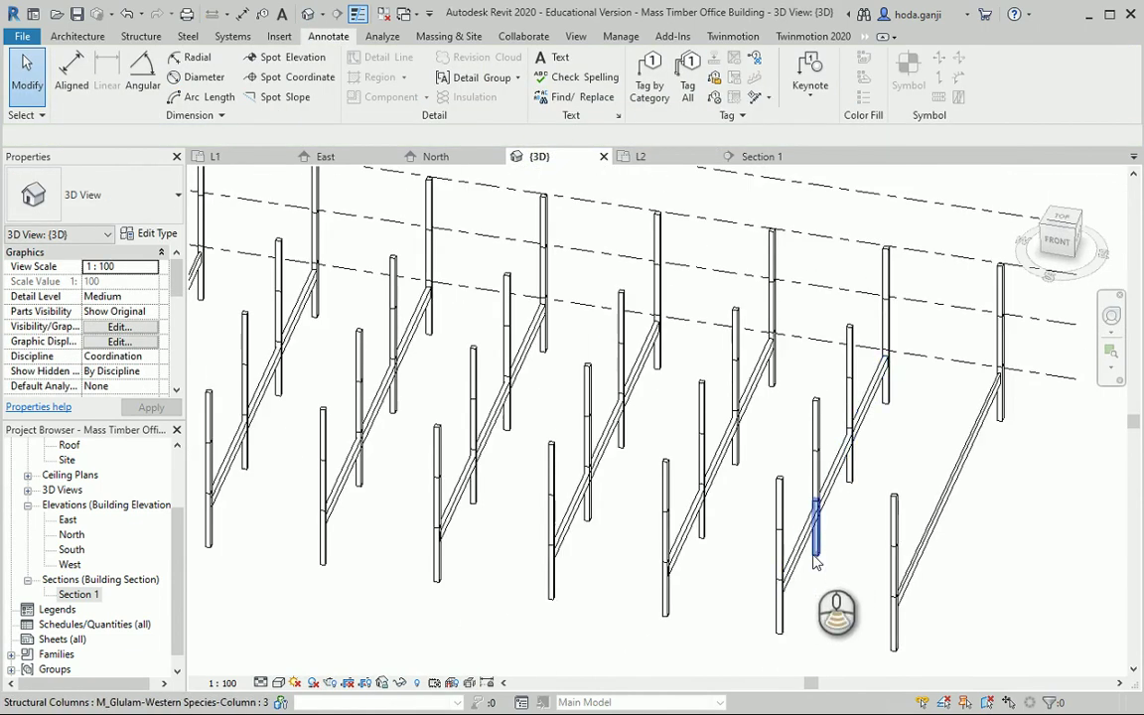
shift+middle_drag(814, 562, 591, 469)
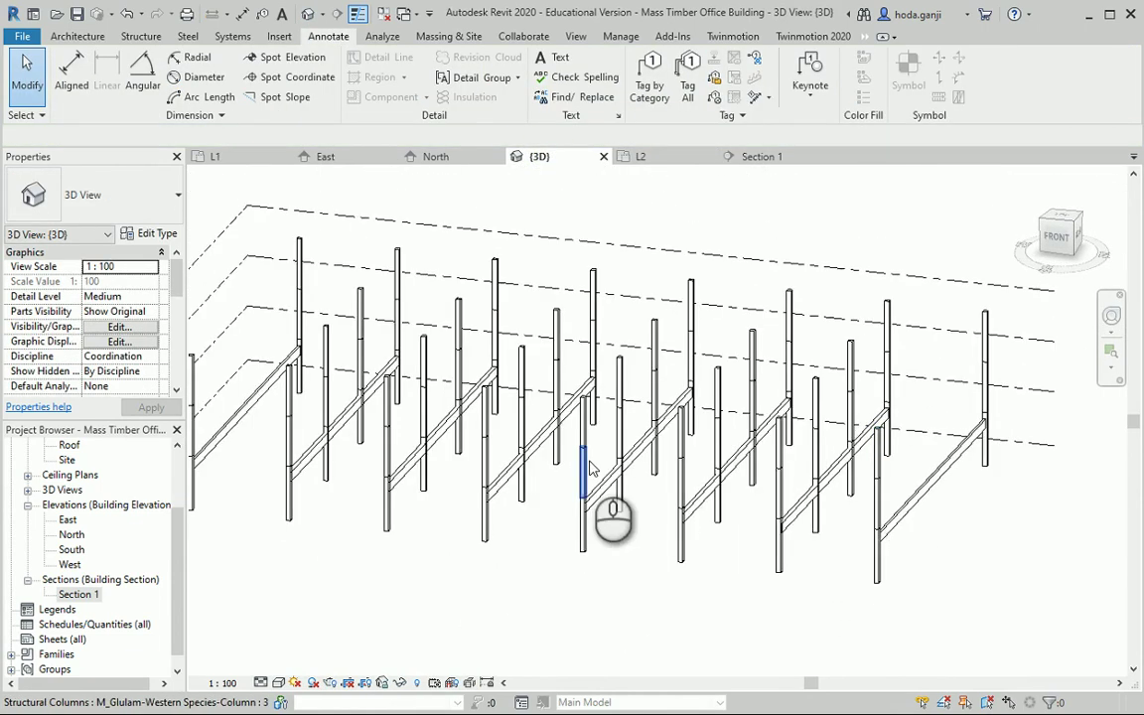
scroll(591, 469, up, 2)
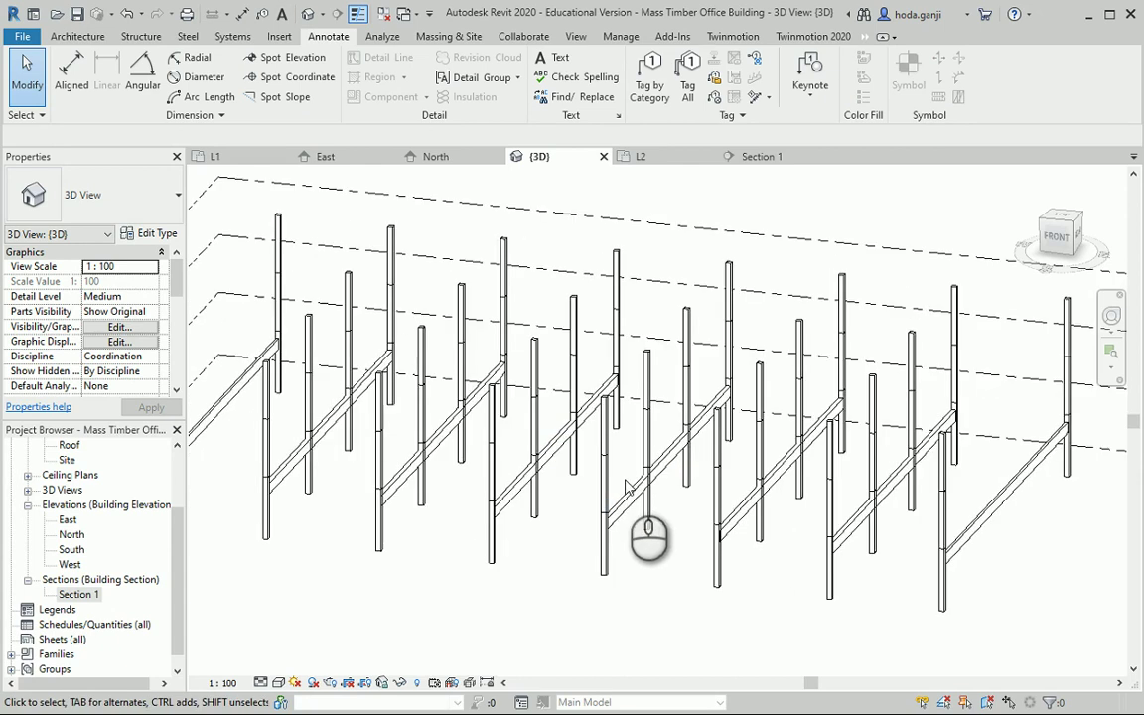
scroll(621, 473, up, 2)
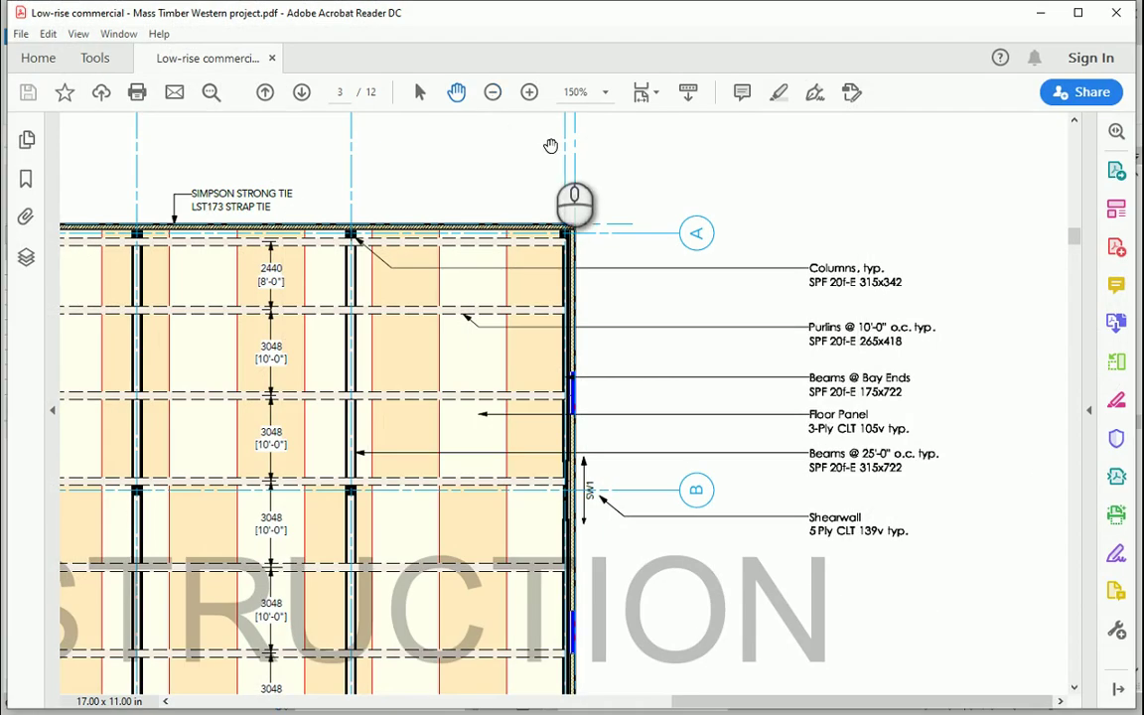
click(493, 94)
click(493, 94)
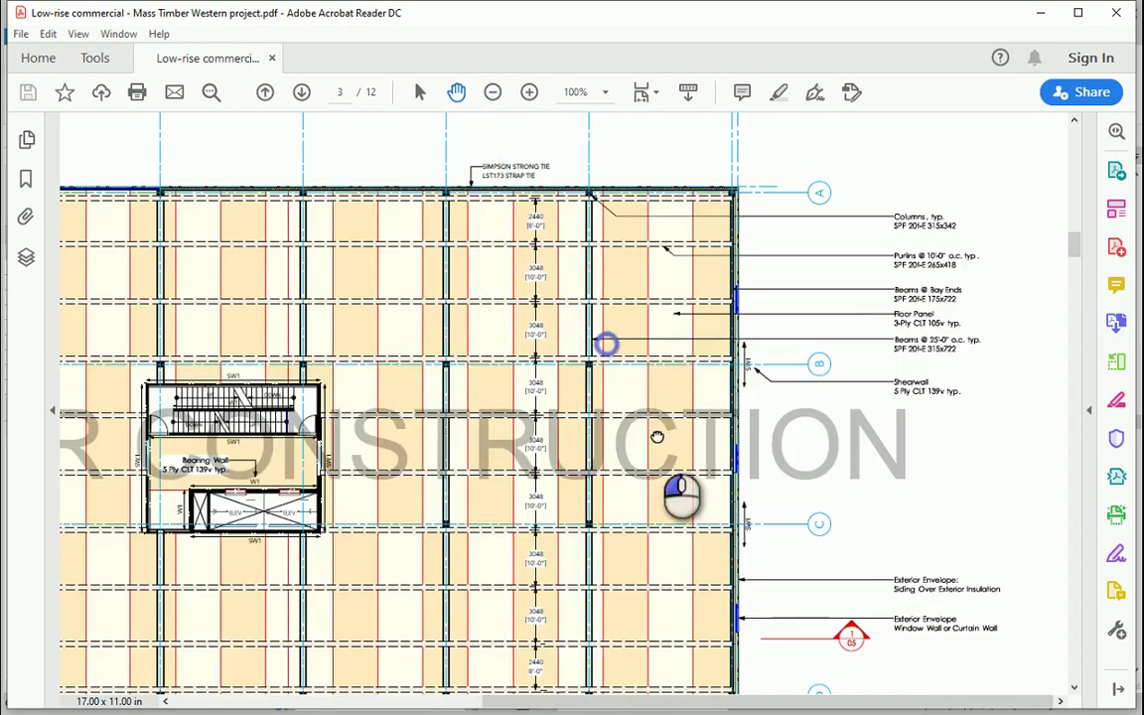
scroll(479, 171, down, 5)
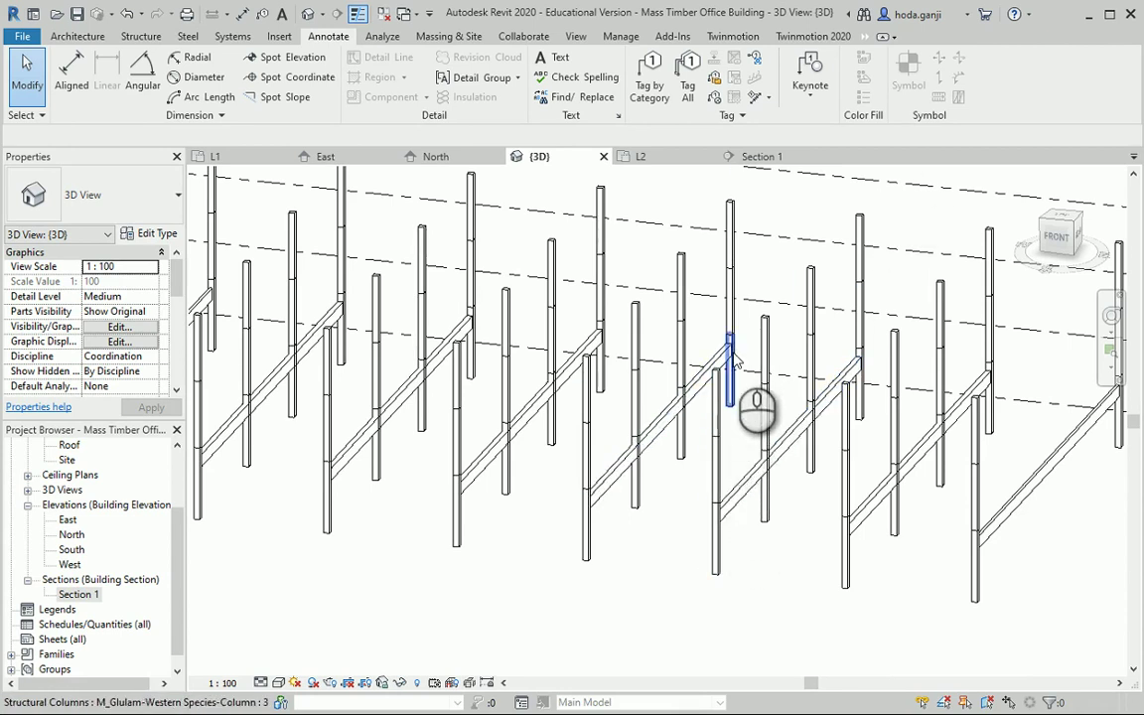
In the Revit 3D view, select all eight L2 beams and paste copies of them aligned to level L3.
scroll(784, 407, down, 4)
scroll(794, 467, up, 2)
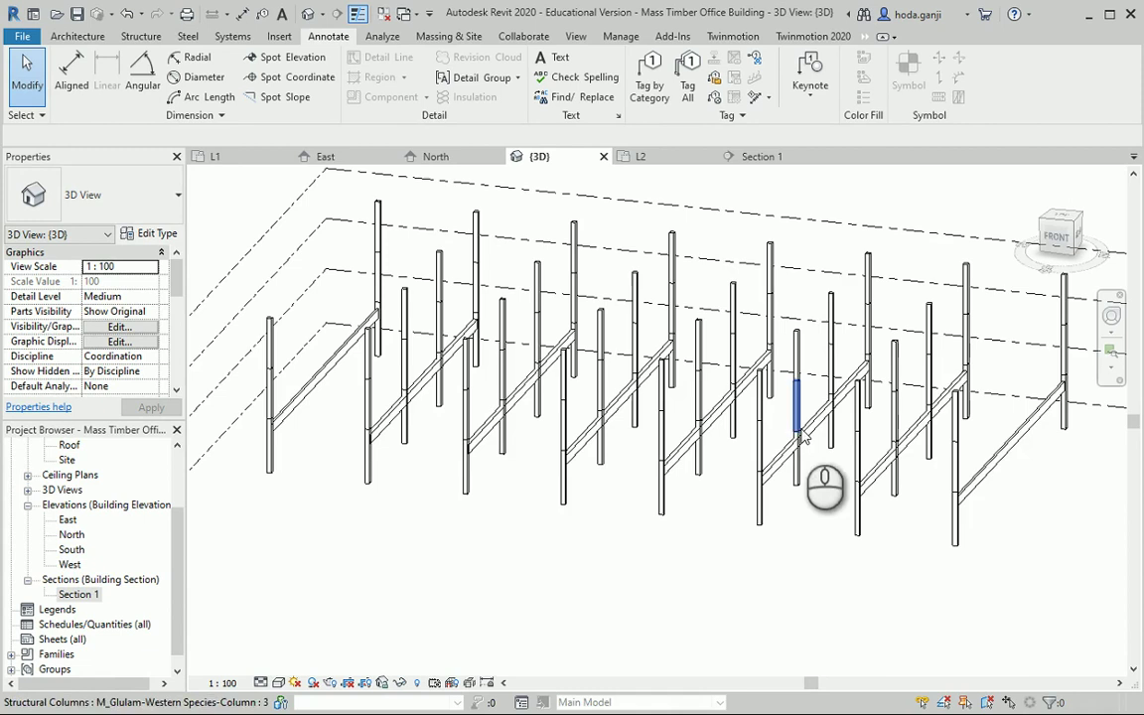
click(988, 488)
ctrl+click(879, 473)
ctrl+click(787, 454)
ctrl+click(683, 463)
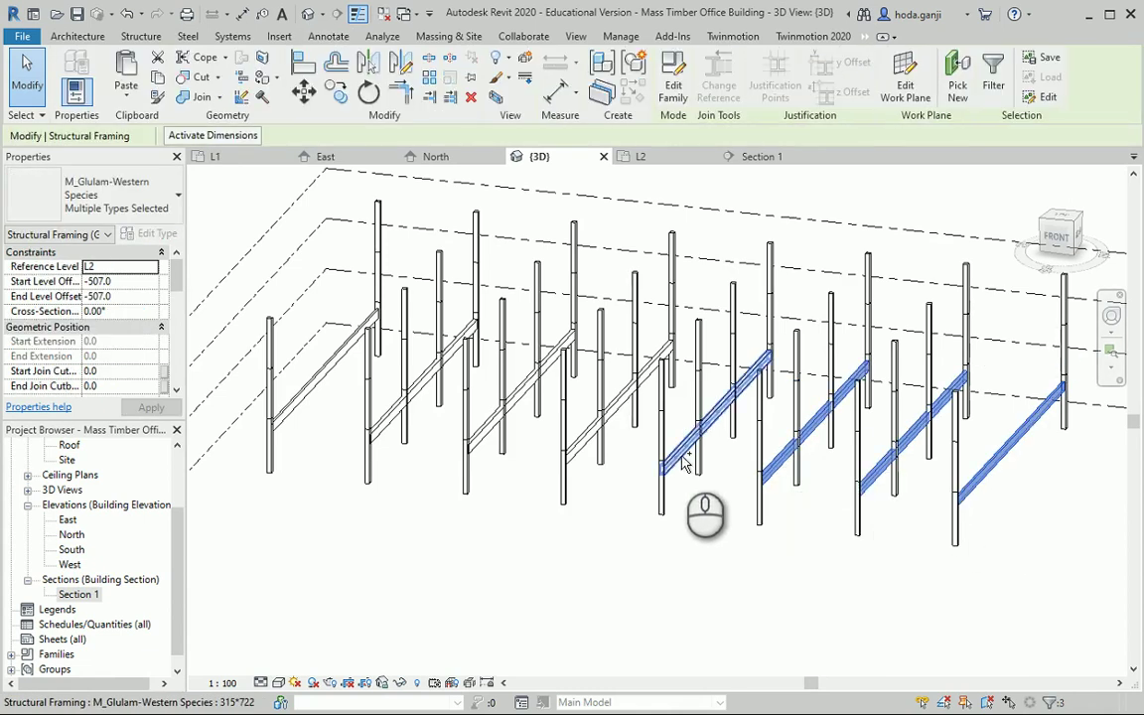
ctrl+click(572, 457)
ctrl+click(488, 426)
ctrl+click(402, 417)
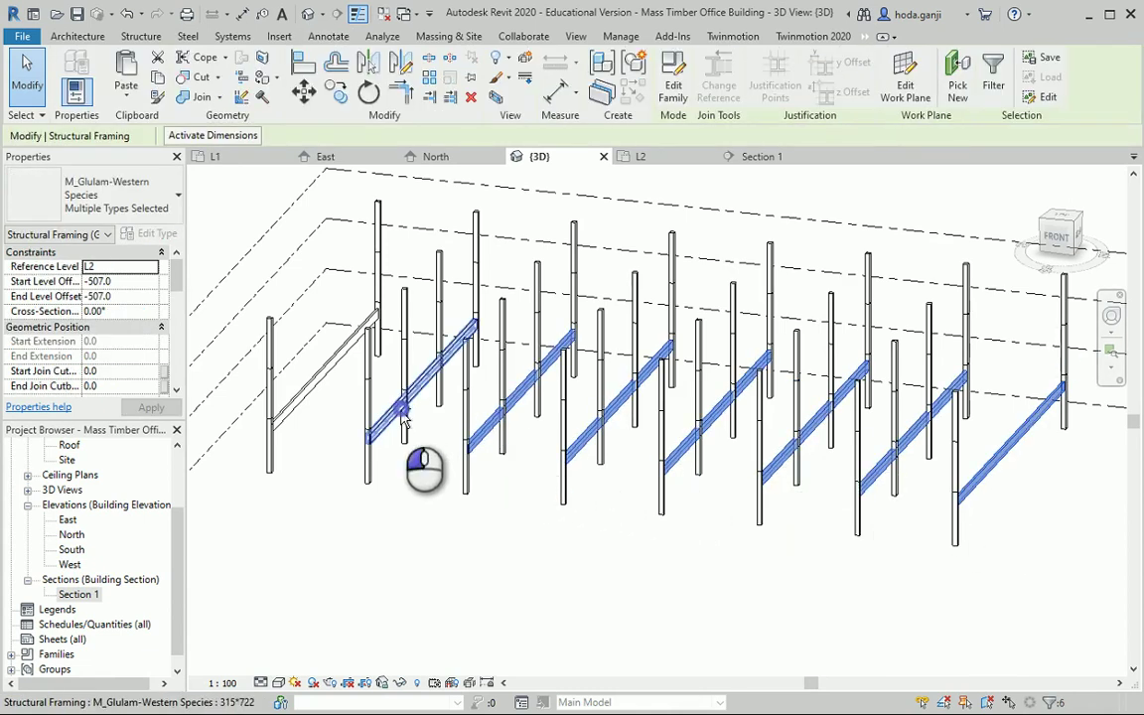
ctrl+click(296, 395)
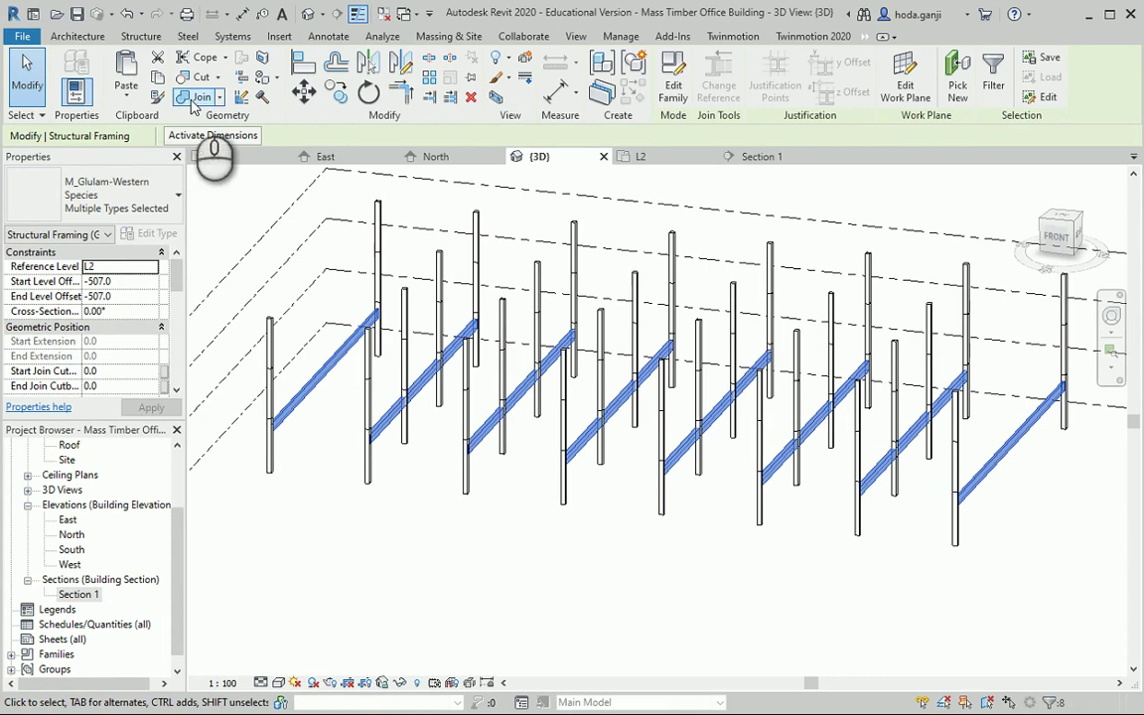
click(126, 95)
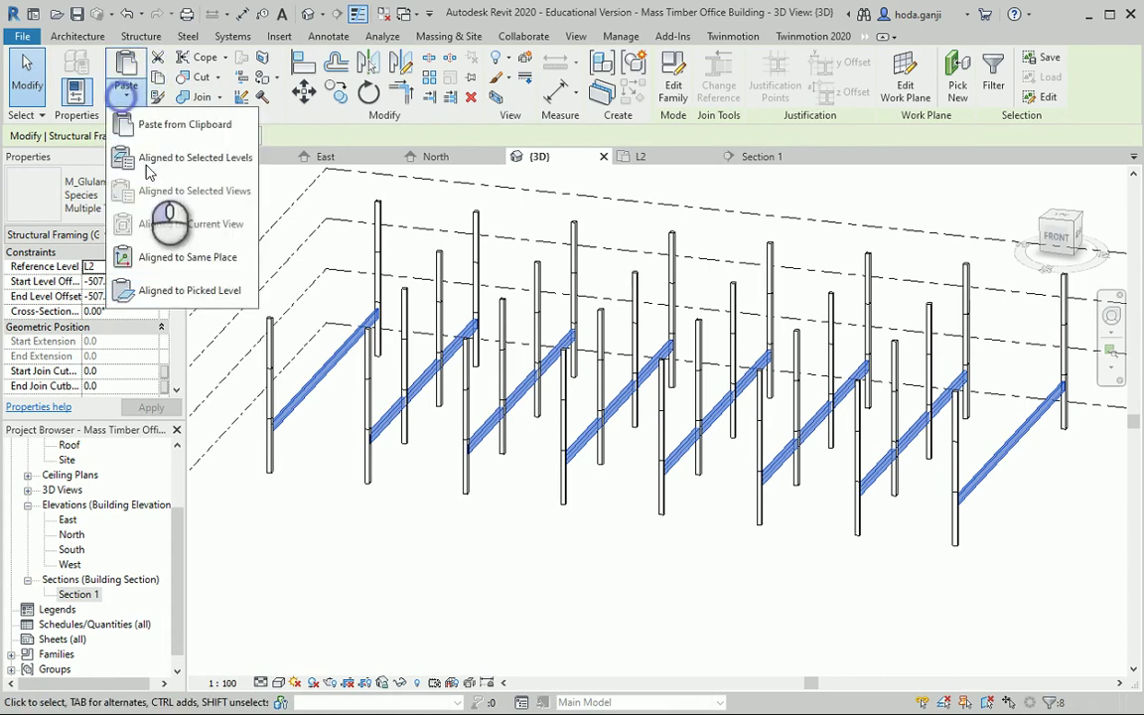
click(159, 158)
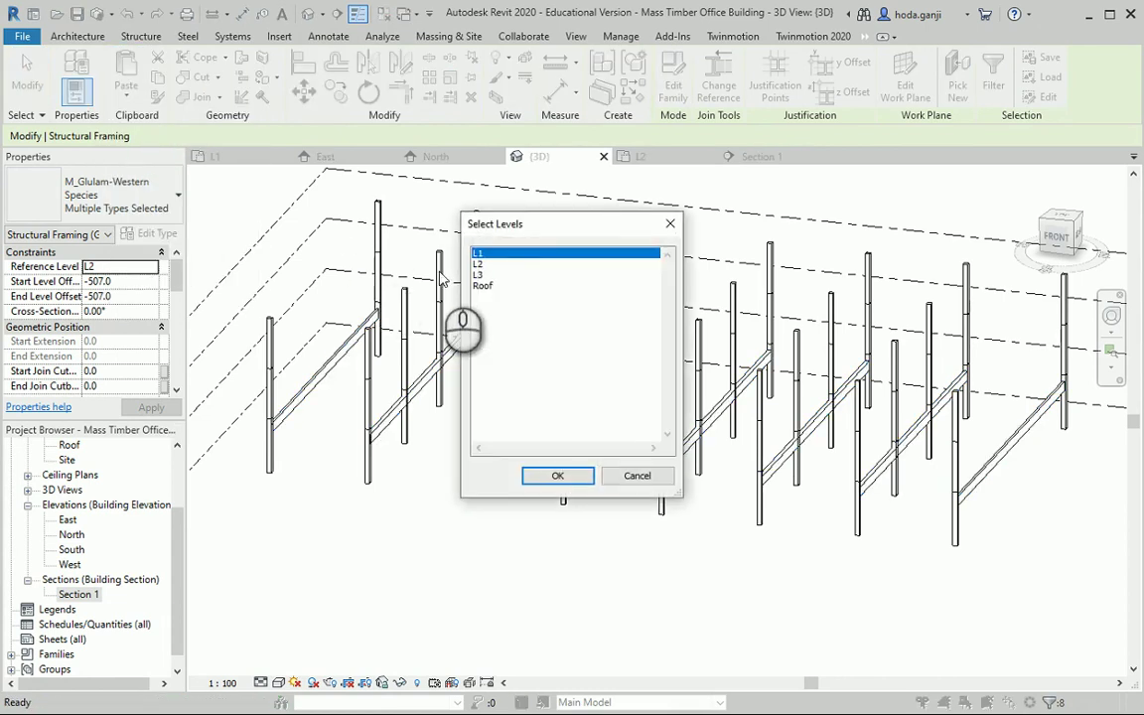
click(478, 275)
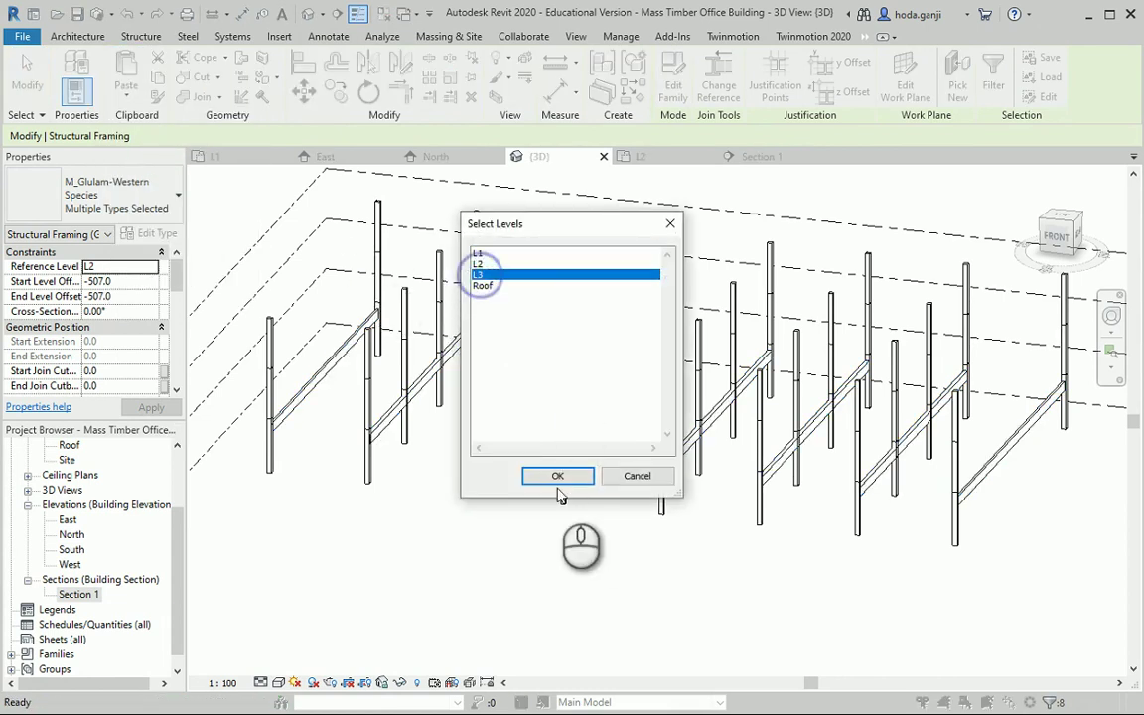
click(557, 475)
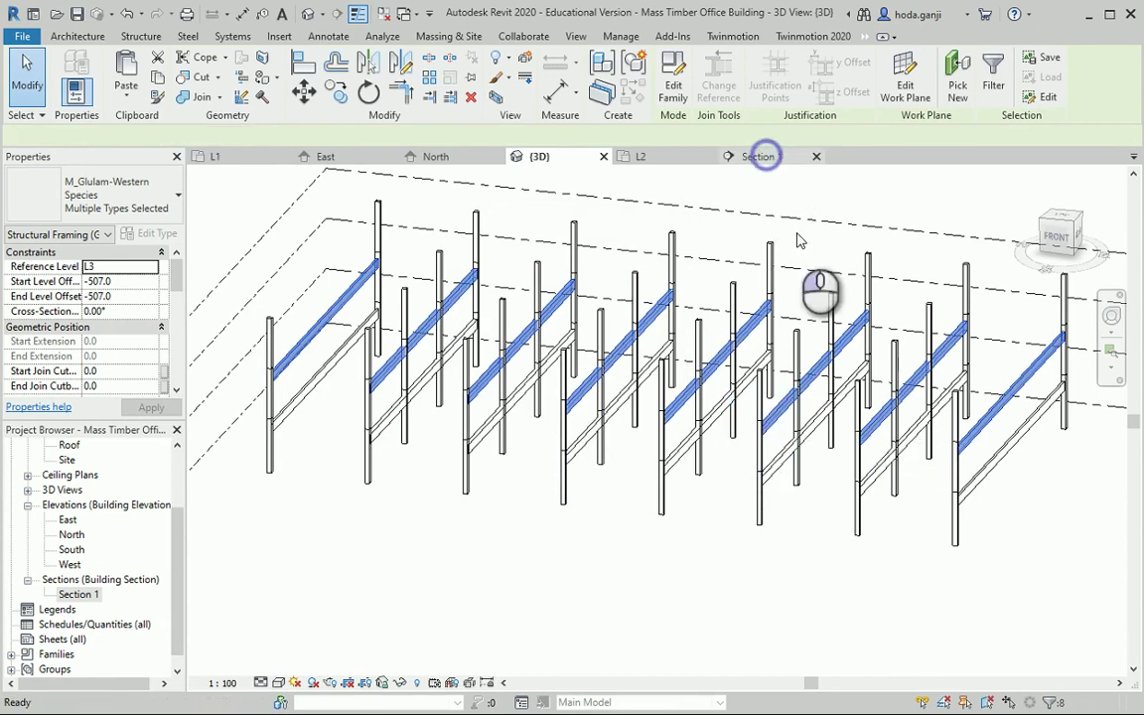
Open the Section 1 view, inspect the L3 beams there, and clear the selection.
click(758, 156)
scroll(1031, 477, up, 3)
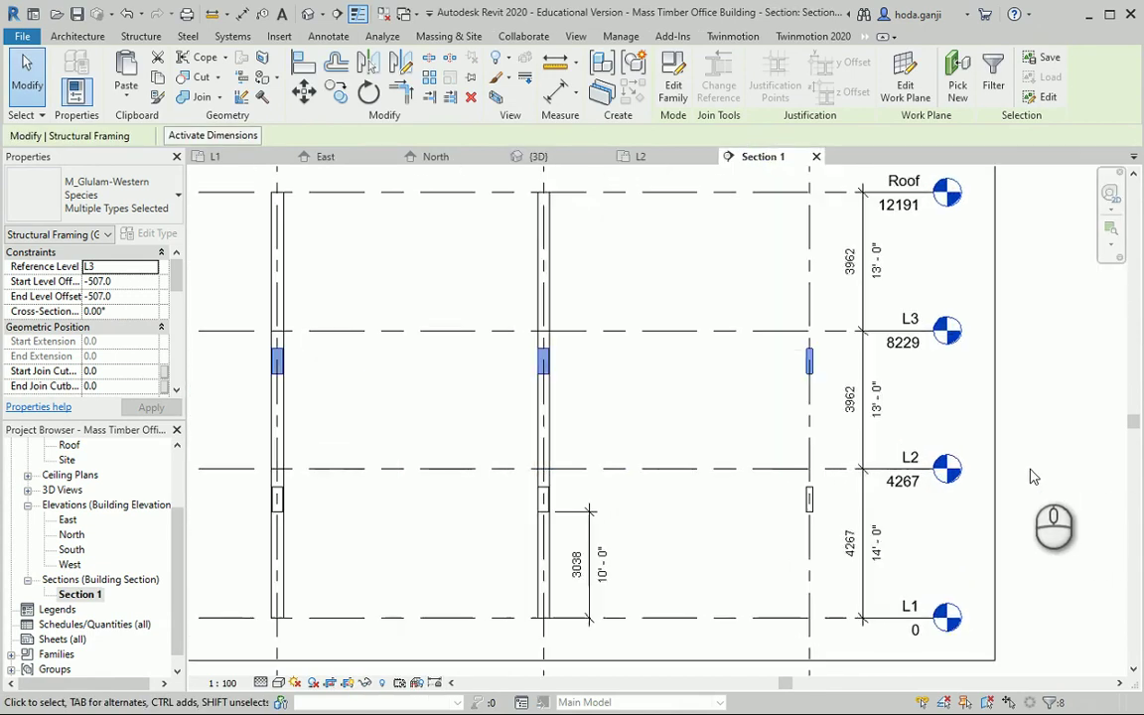
click(573, 366)
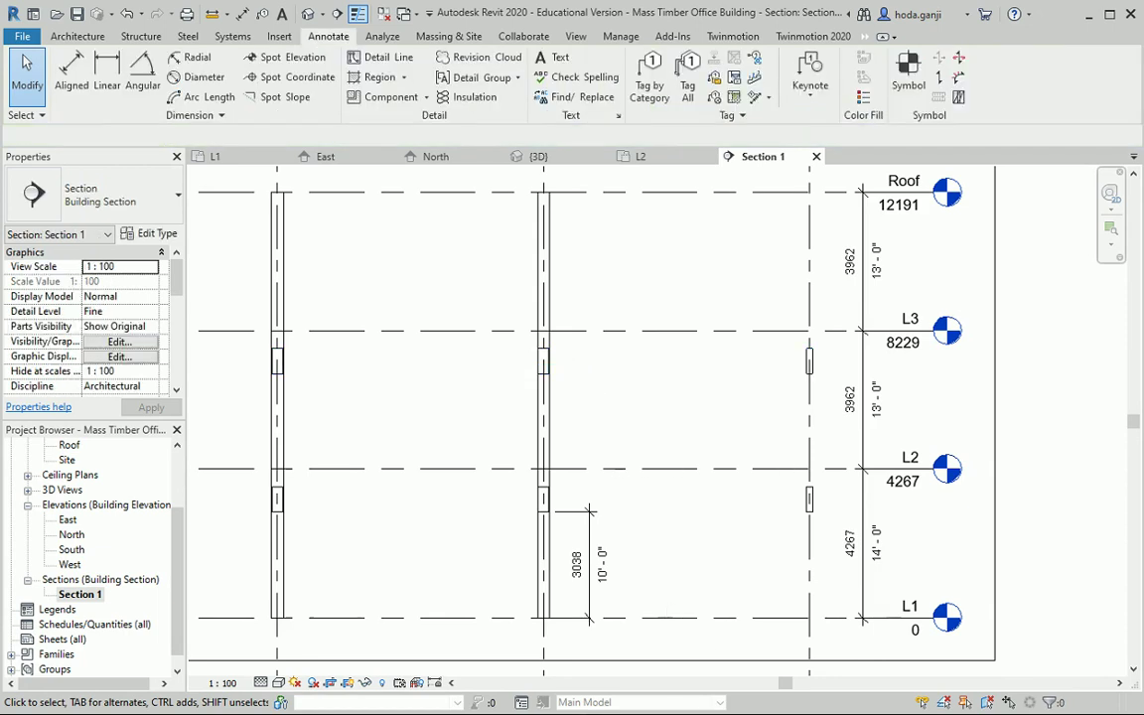
Switch to the PDF in Acrobat Reader and read the beam clear heights for each storey in the wall sections.
key(alt+Tab)
click(493, 91)
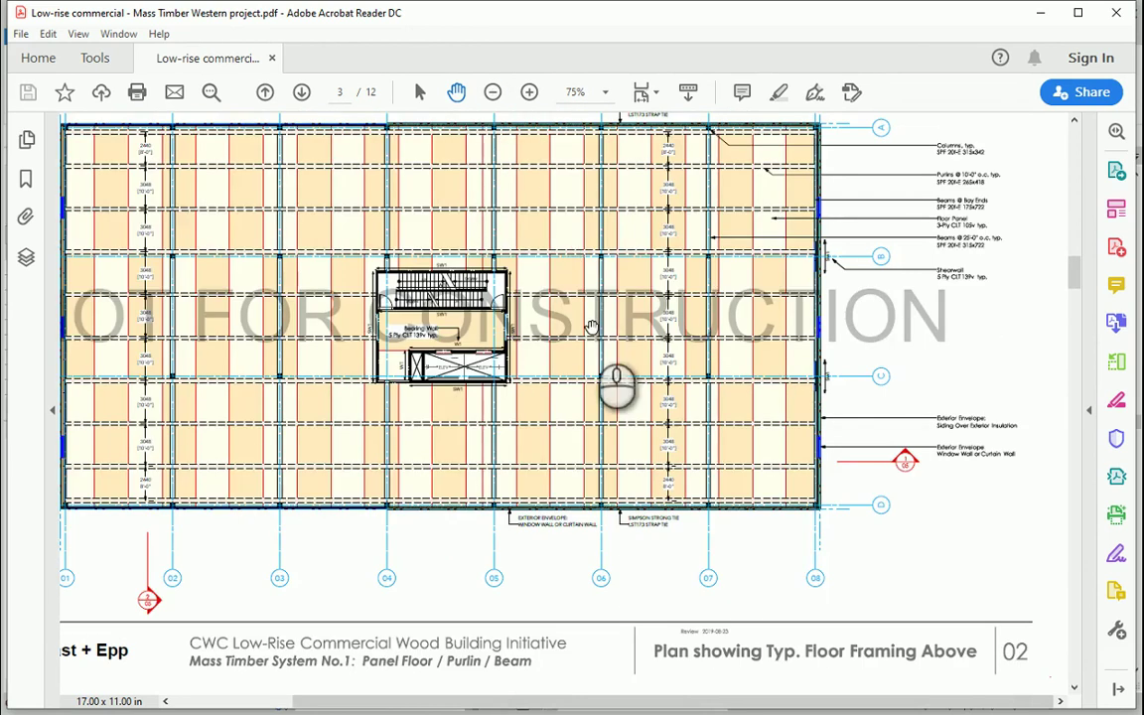
scroll(606, 349, down, 10)
scroll(606, 349, down, 10)
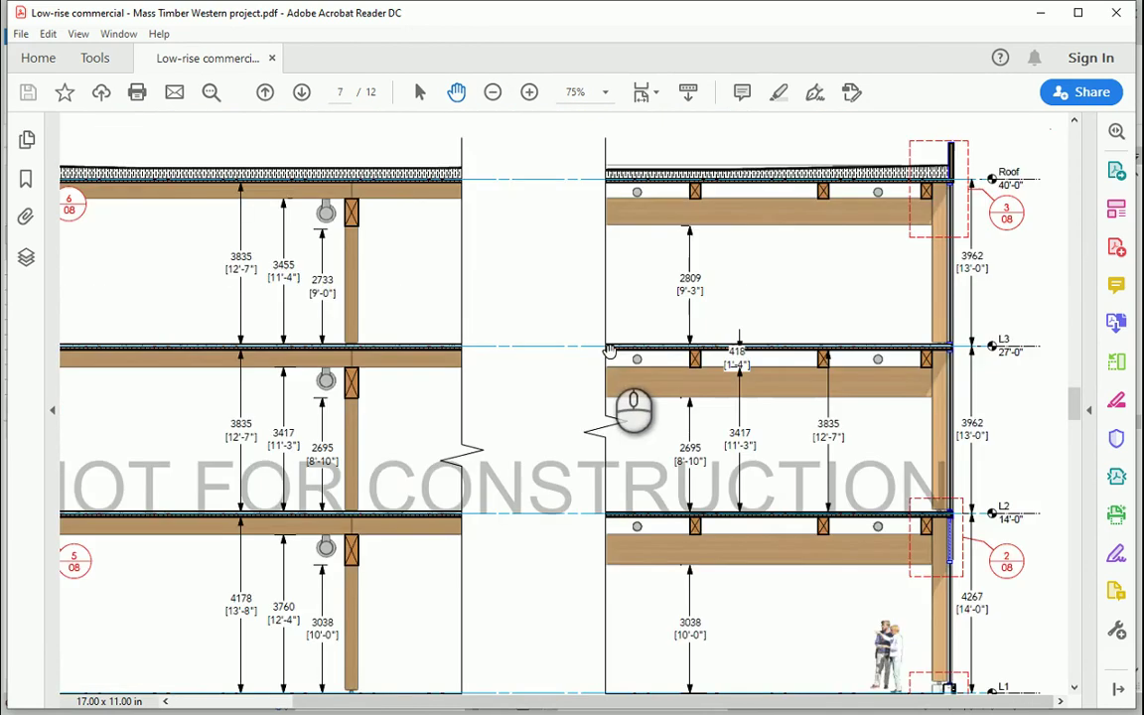
scroll(582, 480, down, 1)
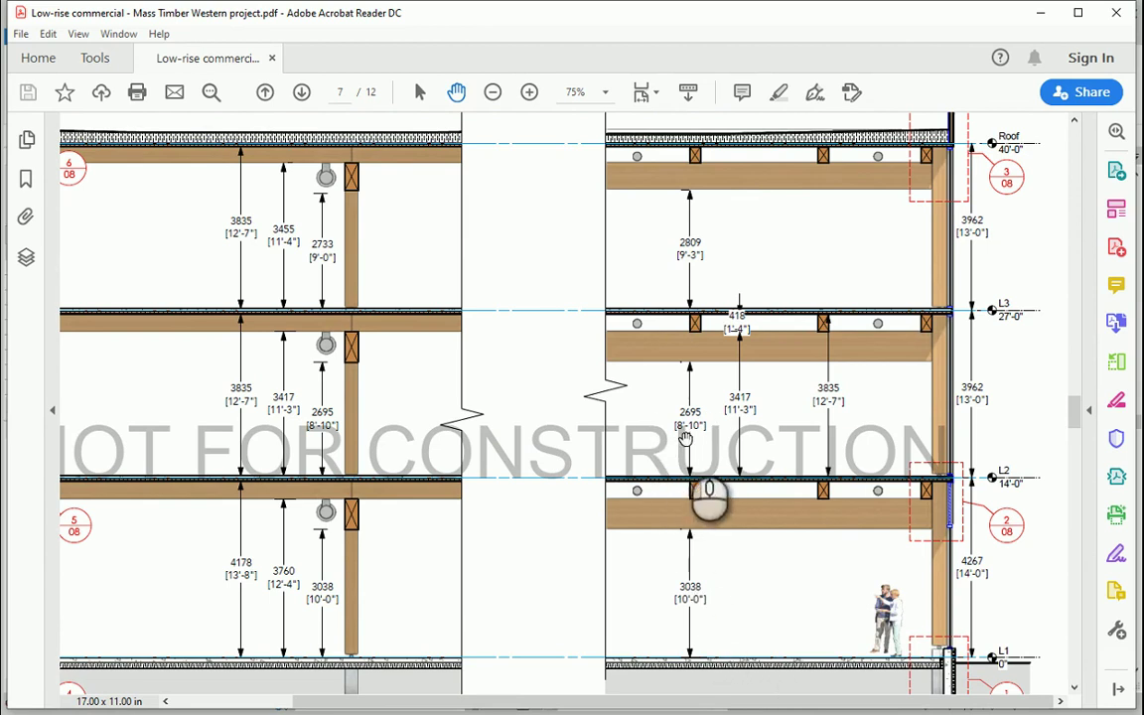
Switch to Revit, open the L1 floor plan and extend the Section 1 view depth past grid A.
key(alt+Tab)
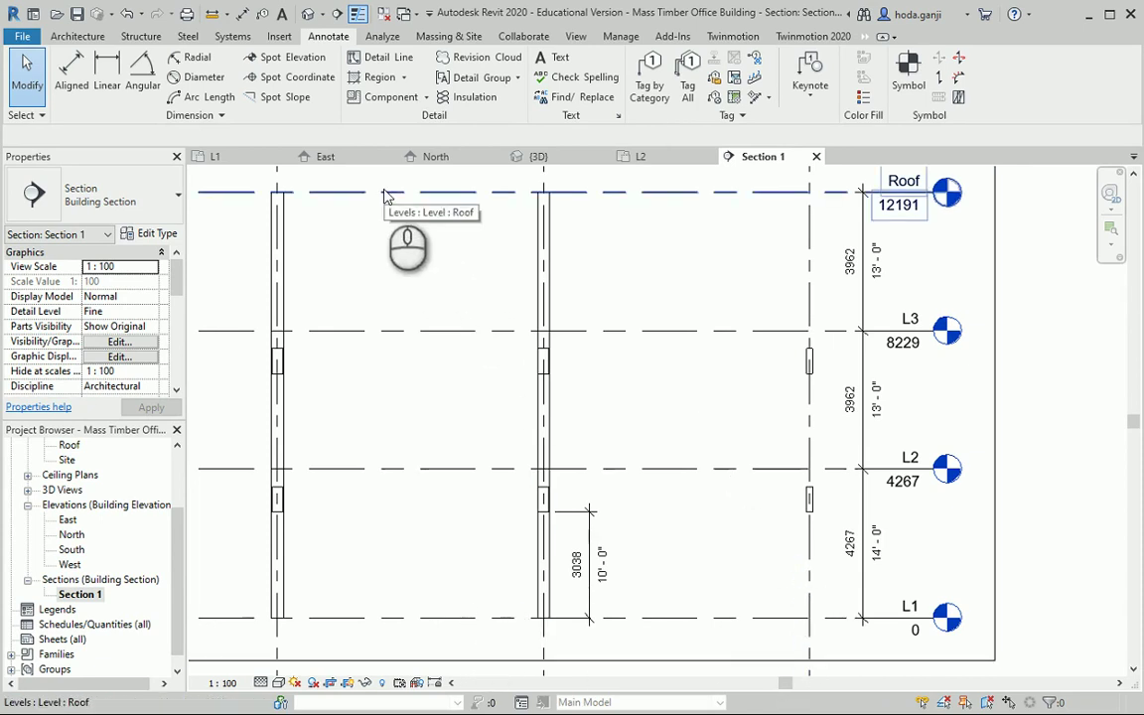
click(263, 151)
click(1005, 576)
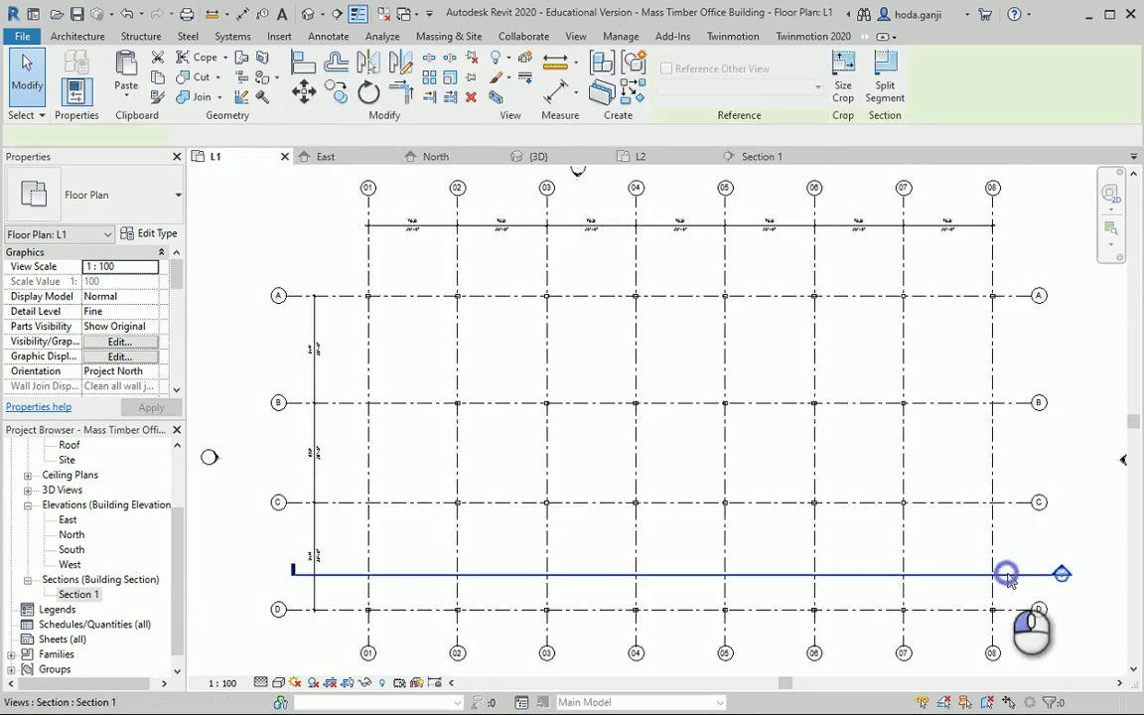
drag(672, 467, 666, 253)
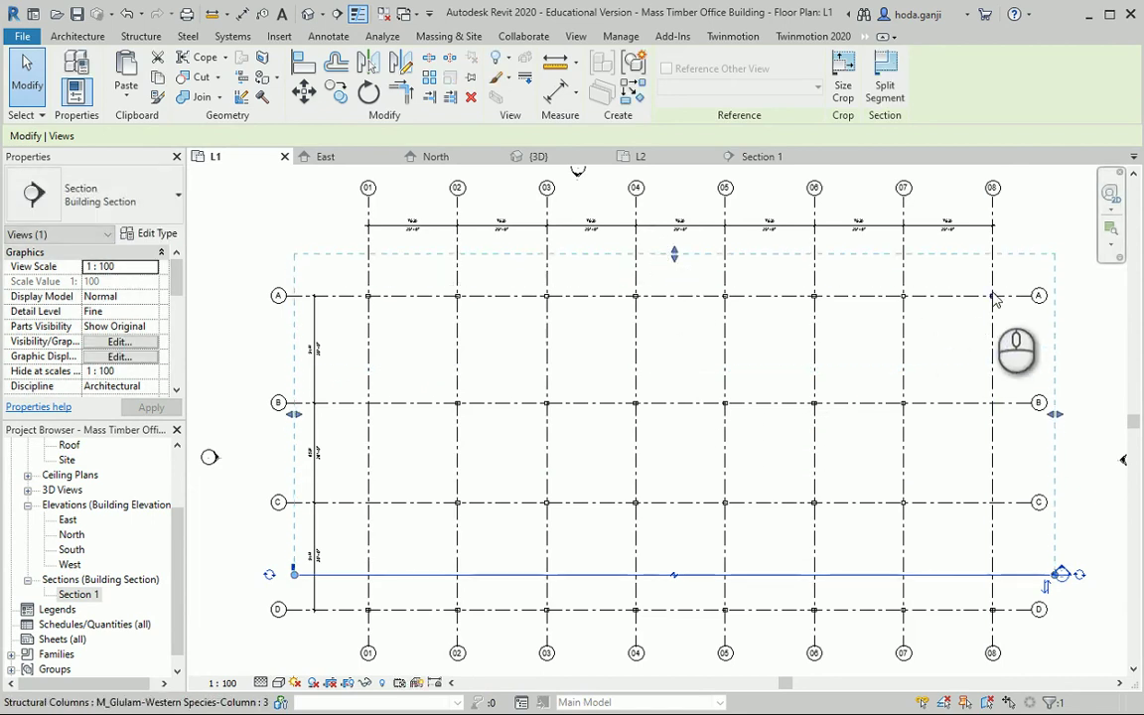
In the Section 1 view, add an aligned dimension from level L2 to the underside of the L3 beam at grid 07.
click(757, 157)
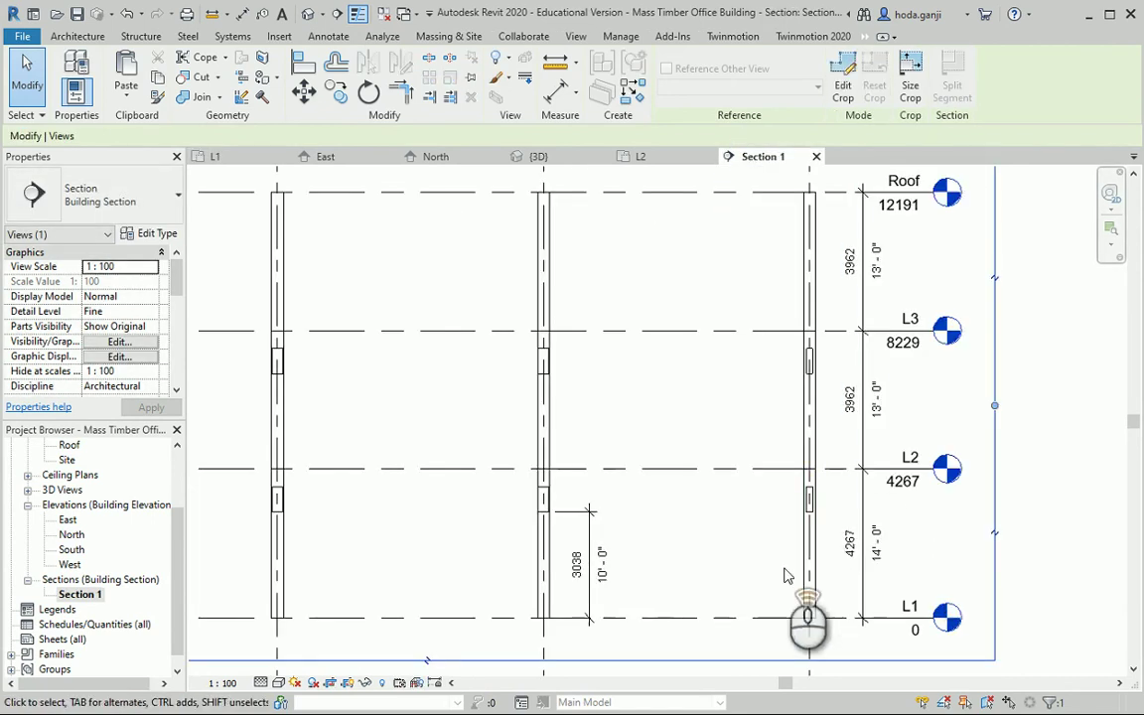
scroll(784, 576, up, 1)
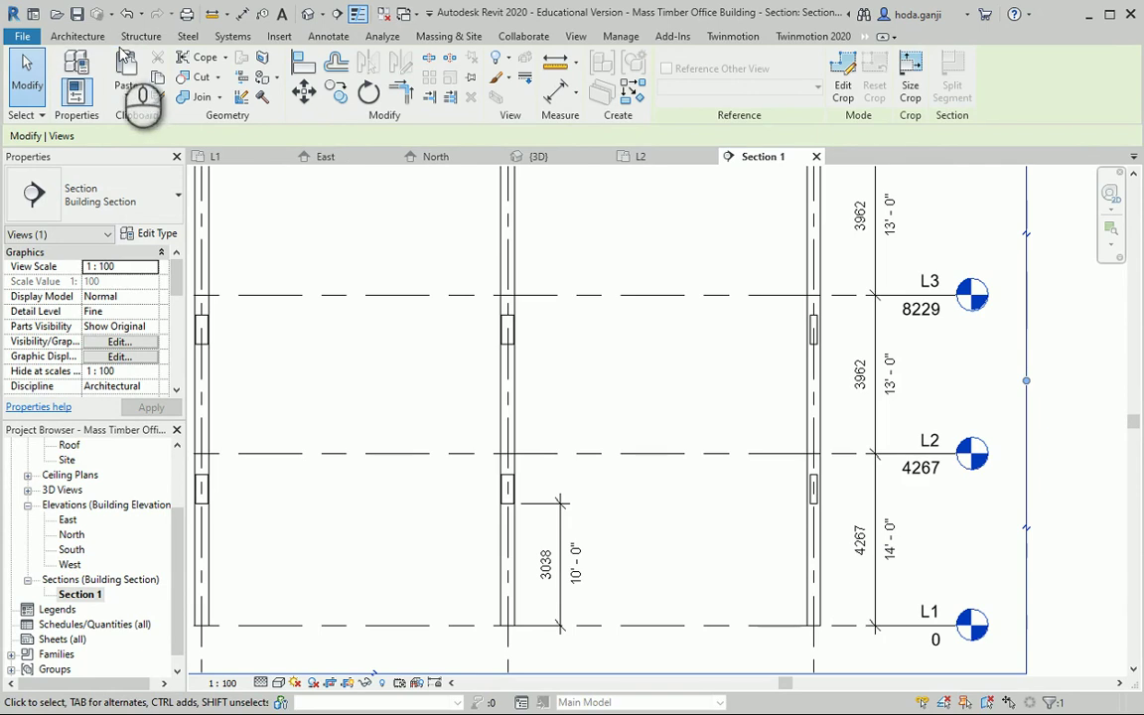
click(328, 36)
click(79, 67)
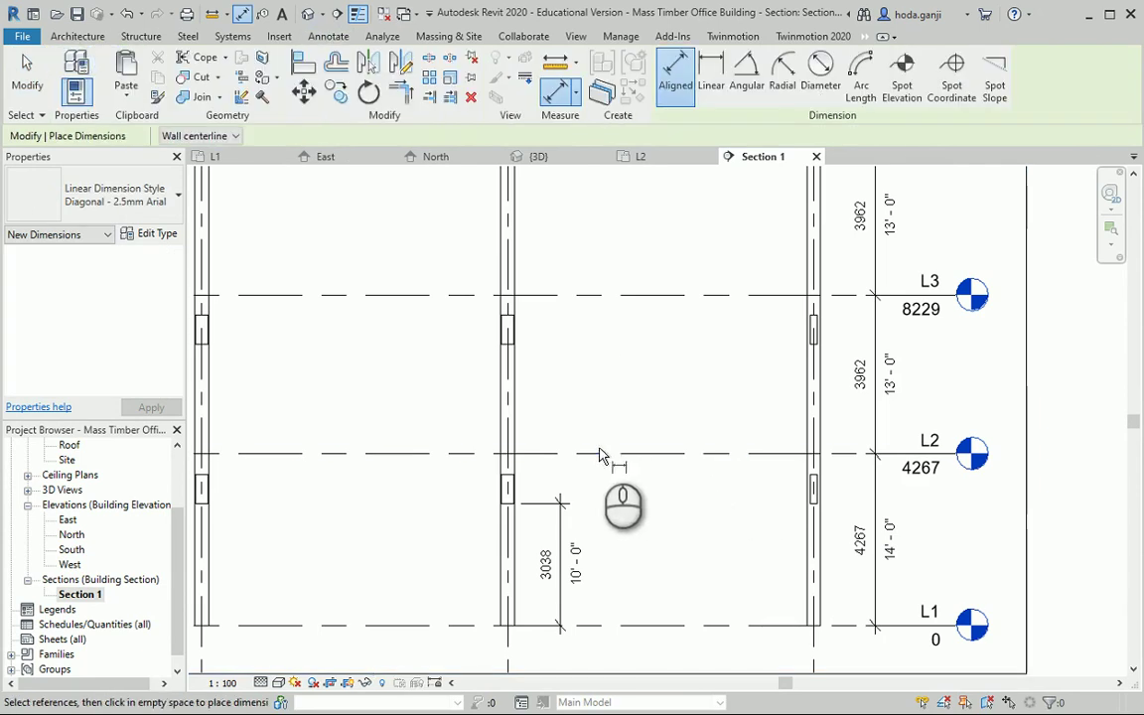
scroll(516, 324, up, 3)
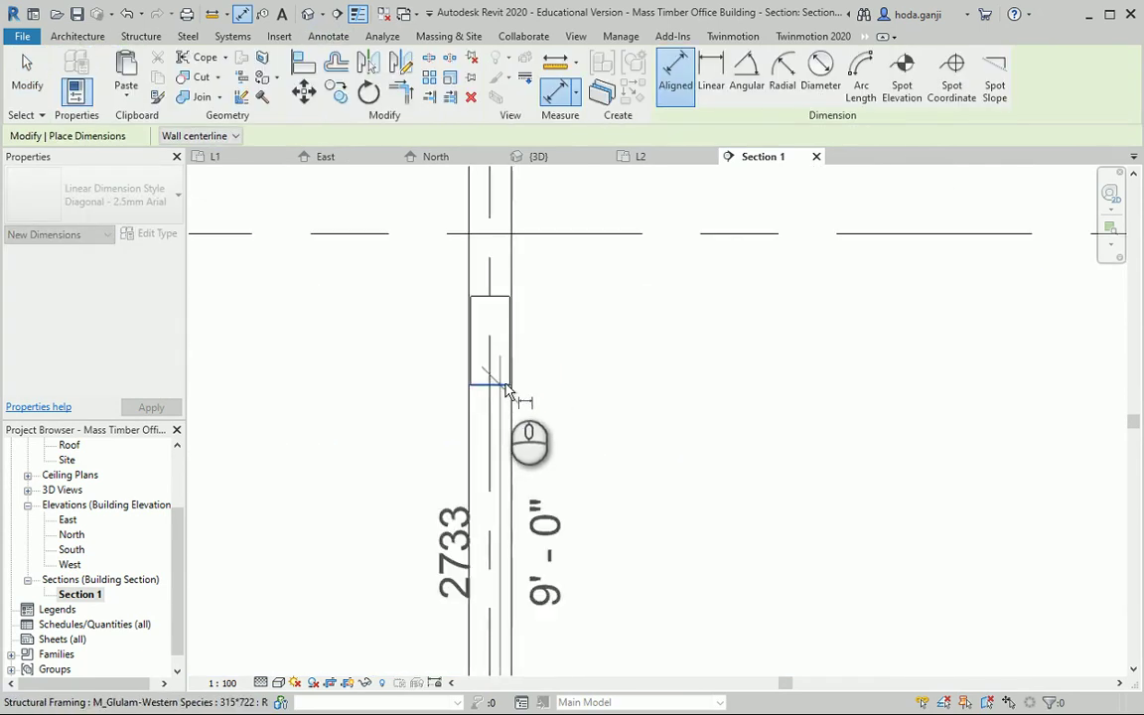
scroll(715, 471, down, 4)
click(685, 522)
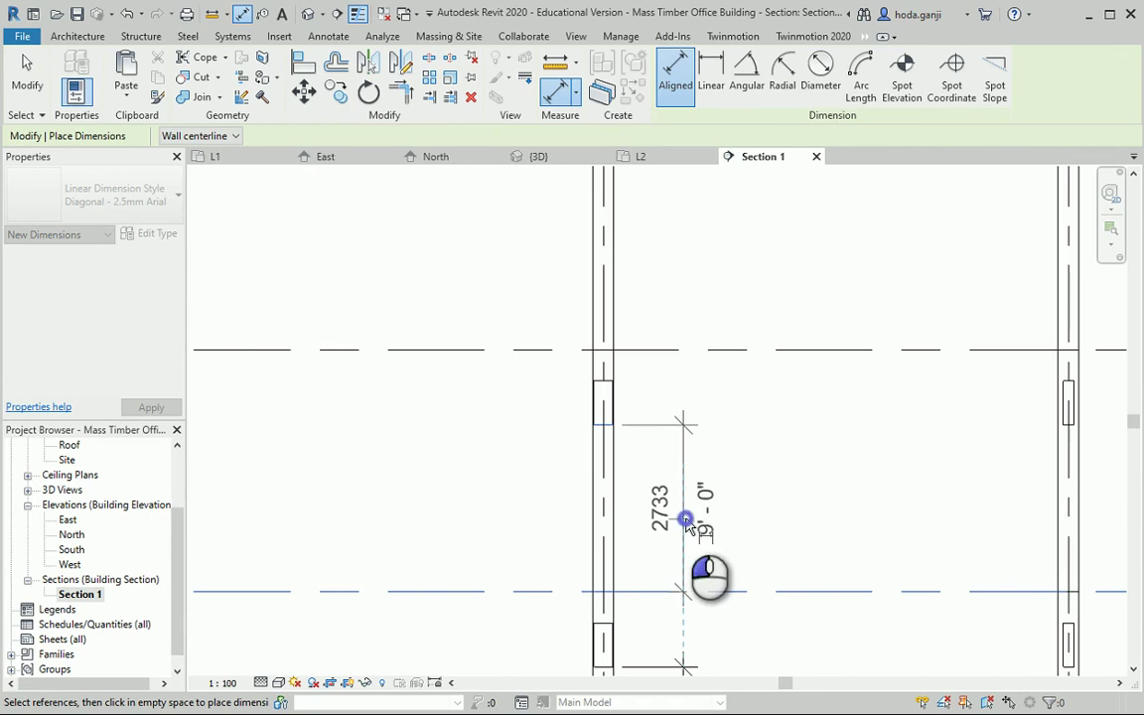
scroll(685, 541, up, 2)
scroll(690, 467, down, 3)
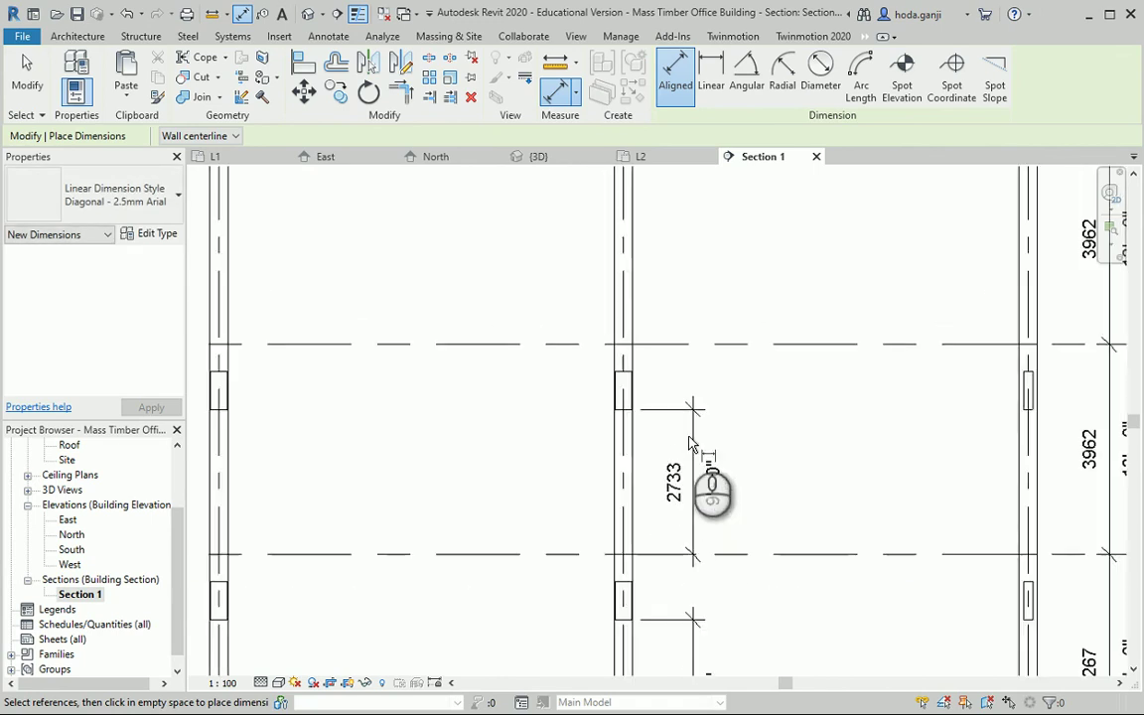
Switch to Calculator and subtract the required clear height of 2695 from 2733.
key(alt+Tab)
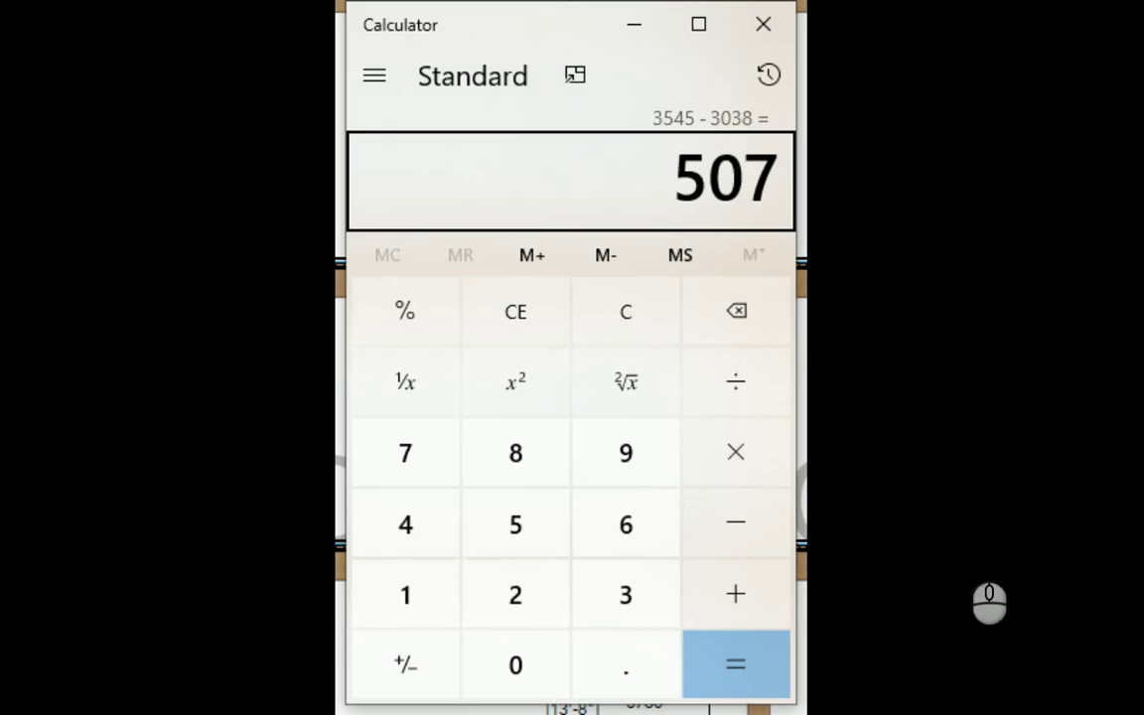
text(2,733)
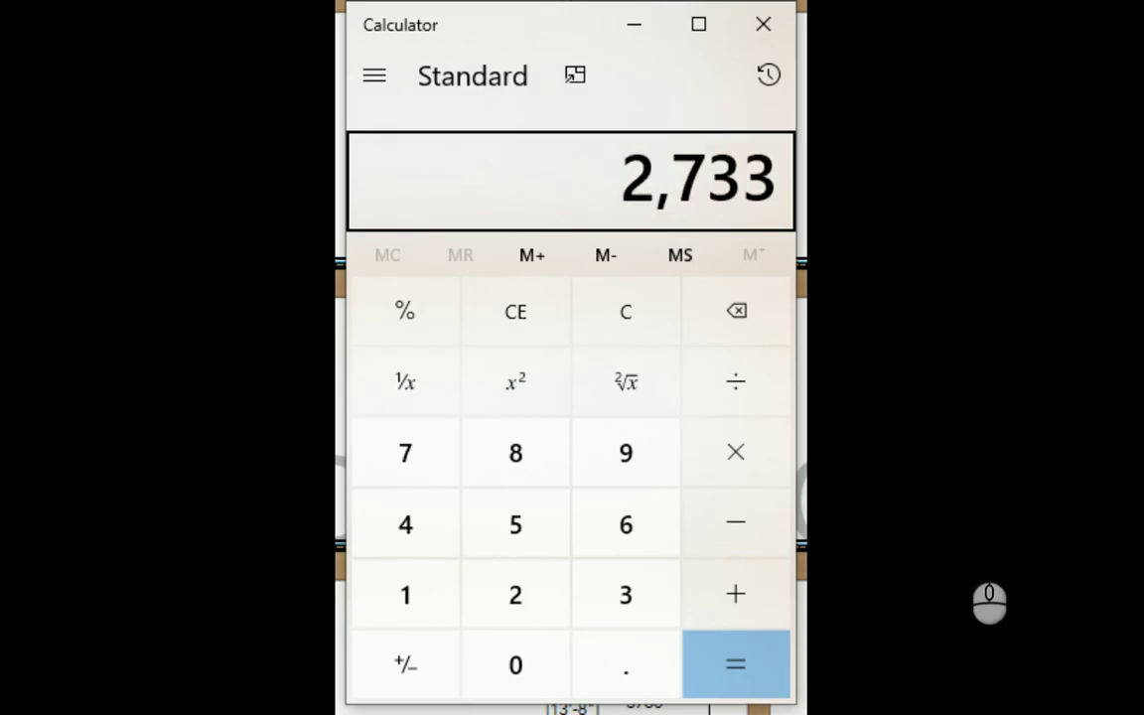
key(minus)
text(2695)
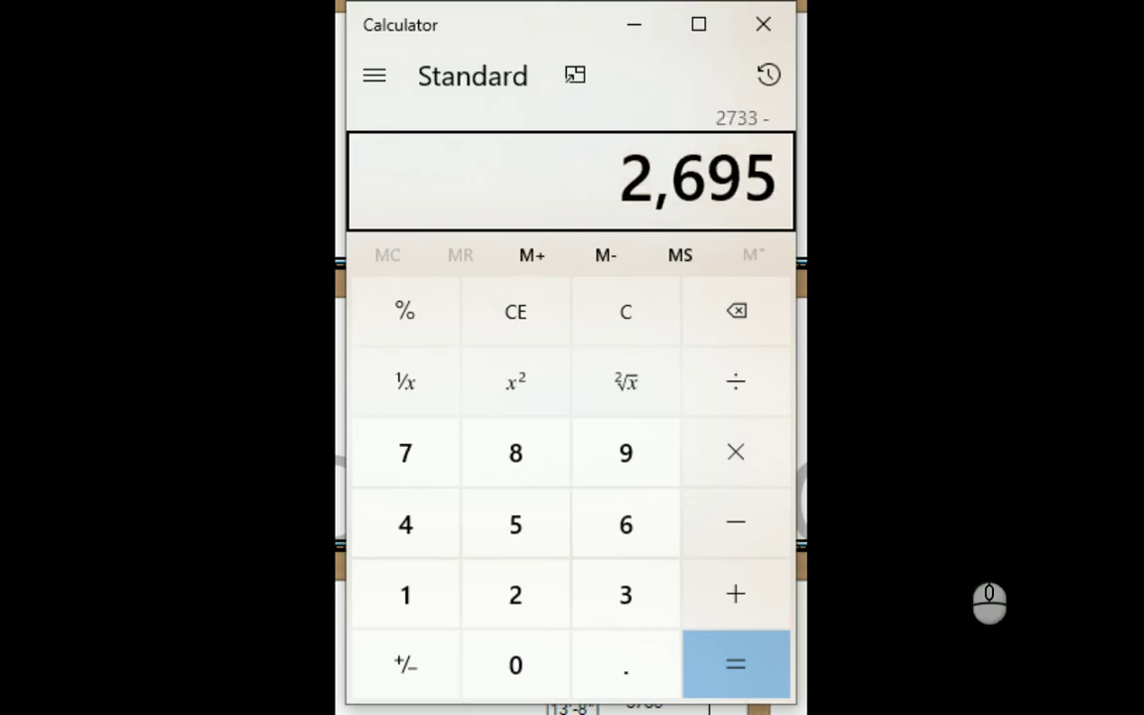
key(Return)
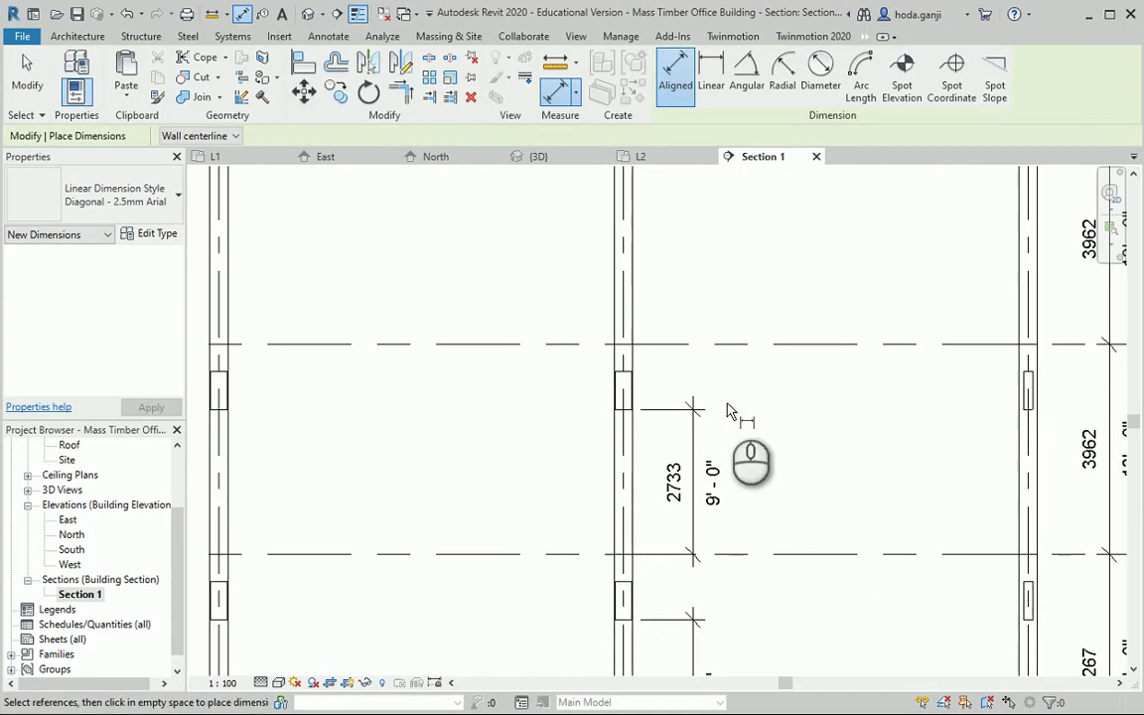
In Revit, select the L3 beam at grid 07 to read its level offset, and add 507 to 38 in Calculator.
key(Escape)
key(Escape)
click(623, 383)
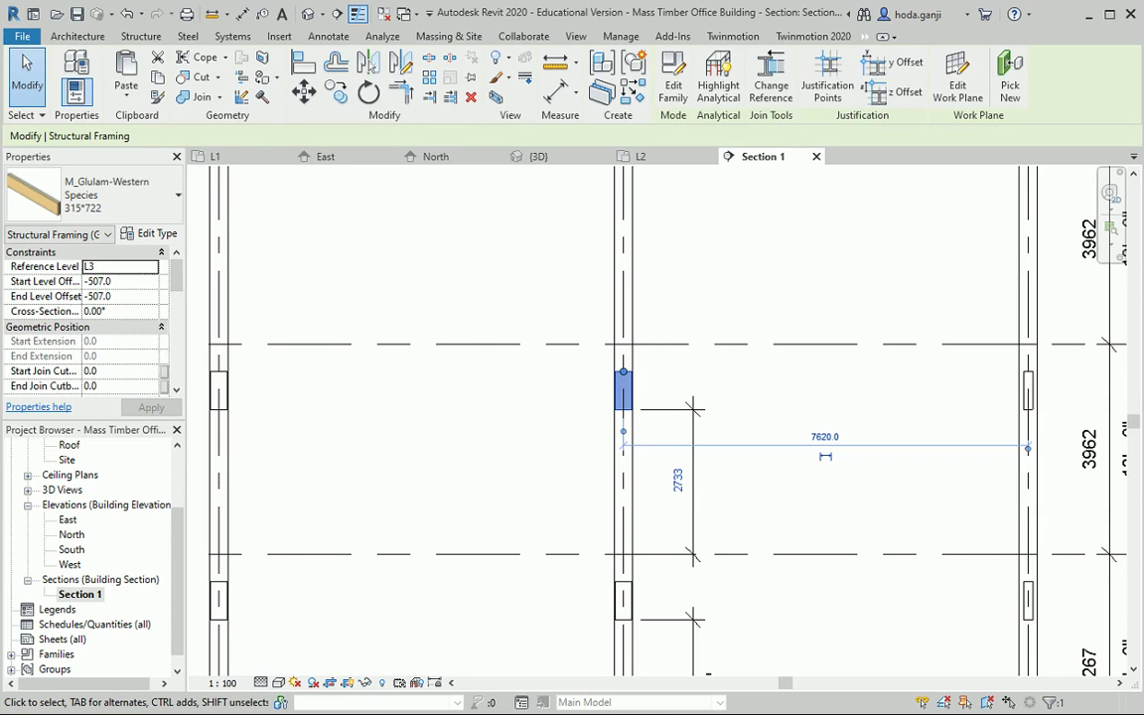
scroll(696, 594, up, 1)
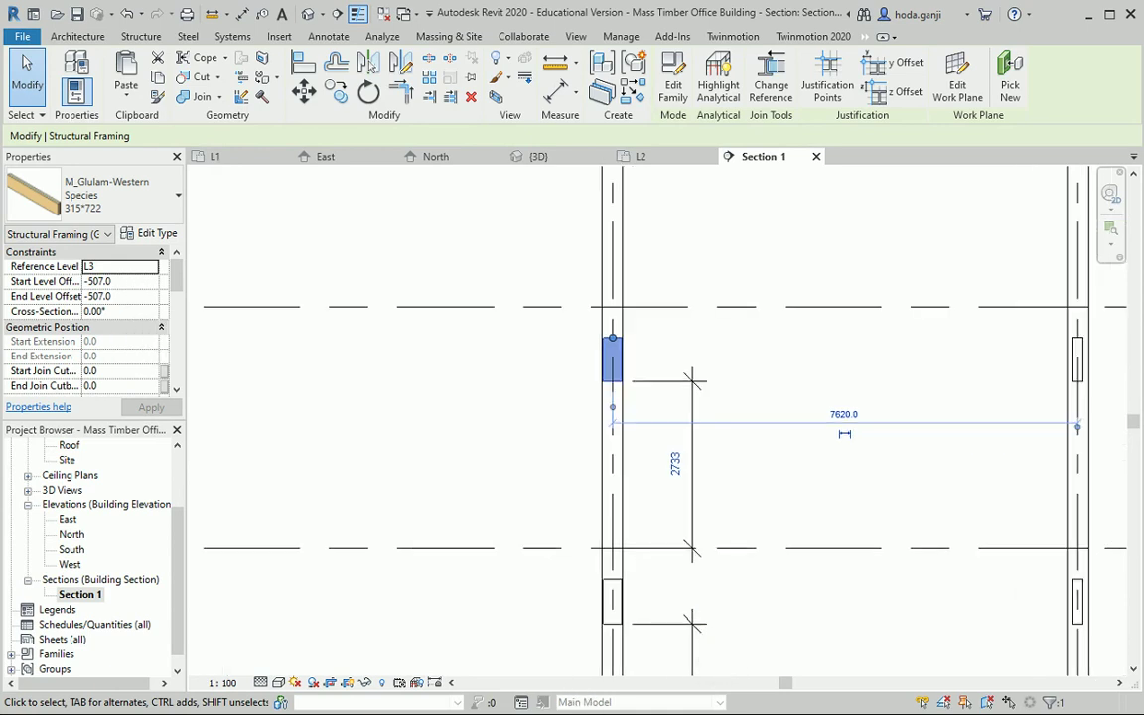
key(alt+Tab)
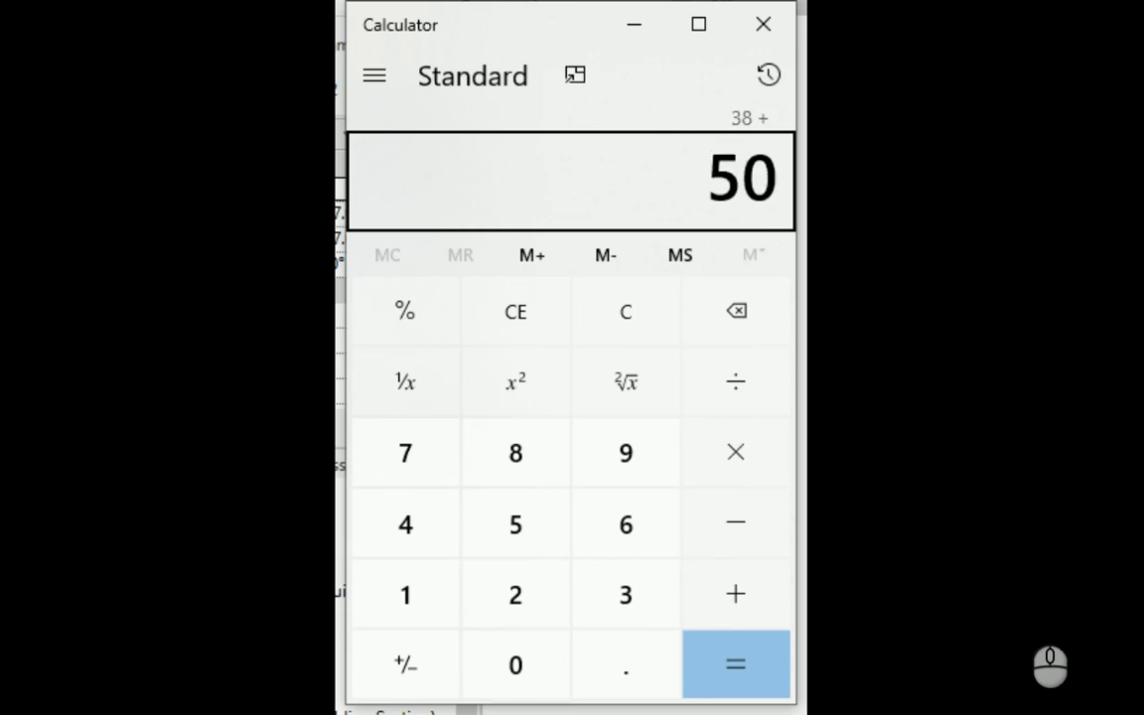
text(7)
key(Return)
key(alt+Tab)
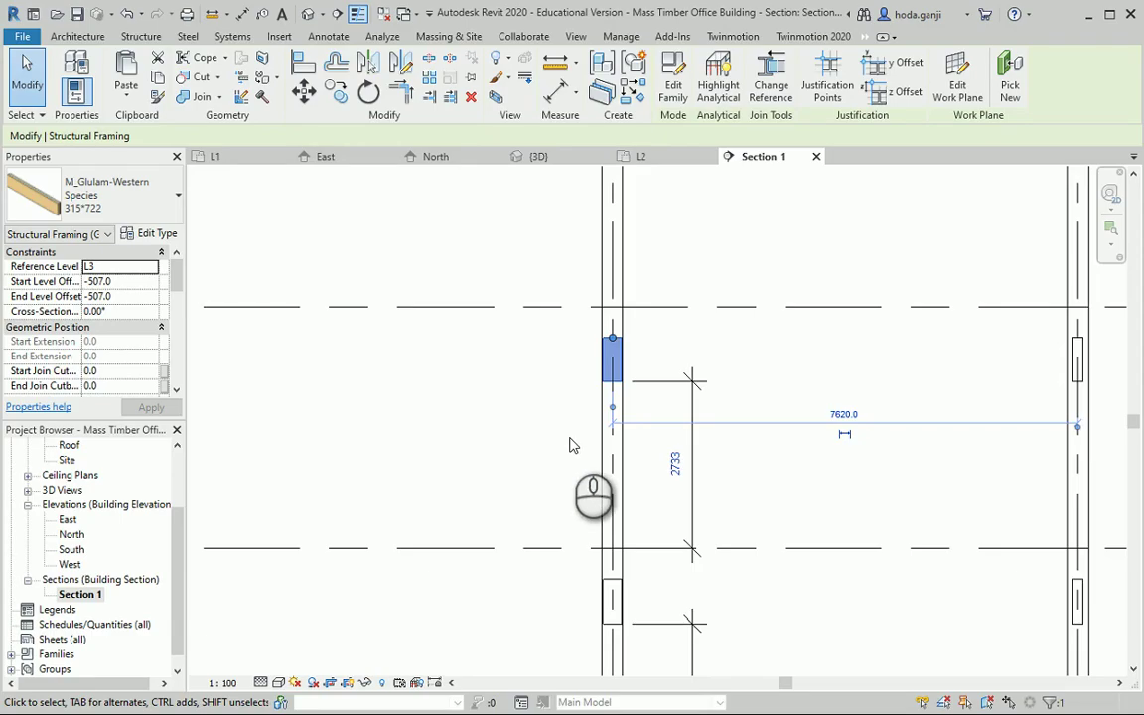
Set the grid 07 L3 beam's start and end level offsets to -545 and compare its clear height with the PDF wall section.
scroll(606, 449, down, 1)
scroll(581, 440, up, 1)
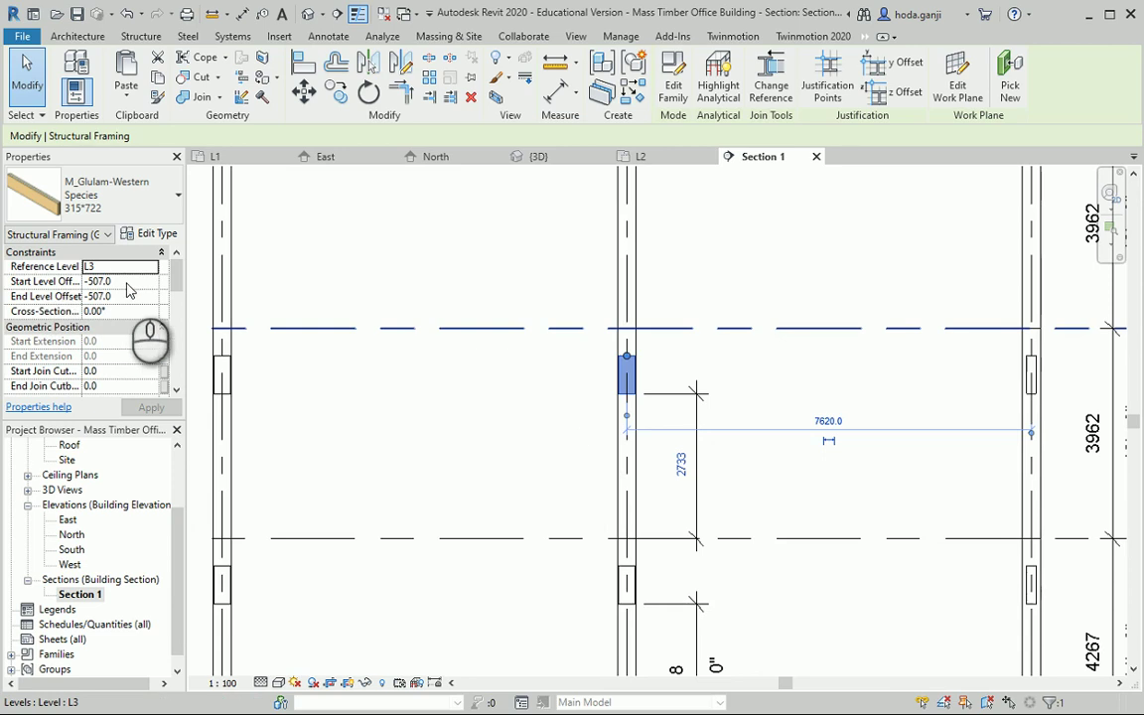
click(127, 283)
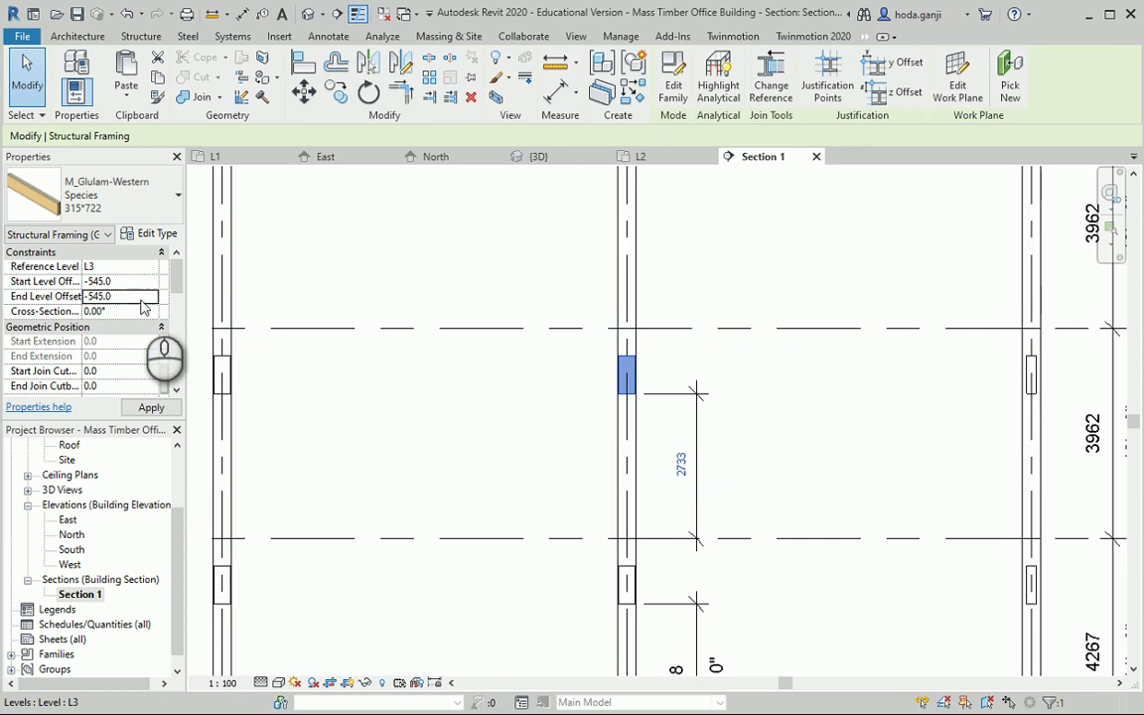
scroll(681, 516, up, 2)
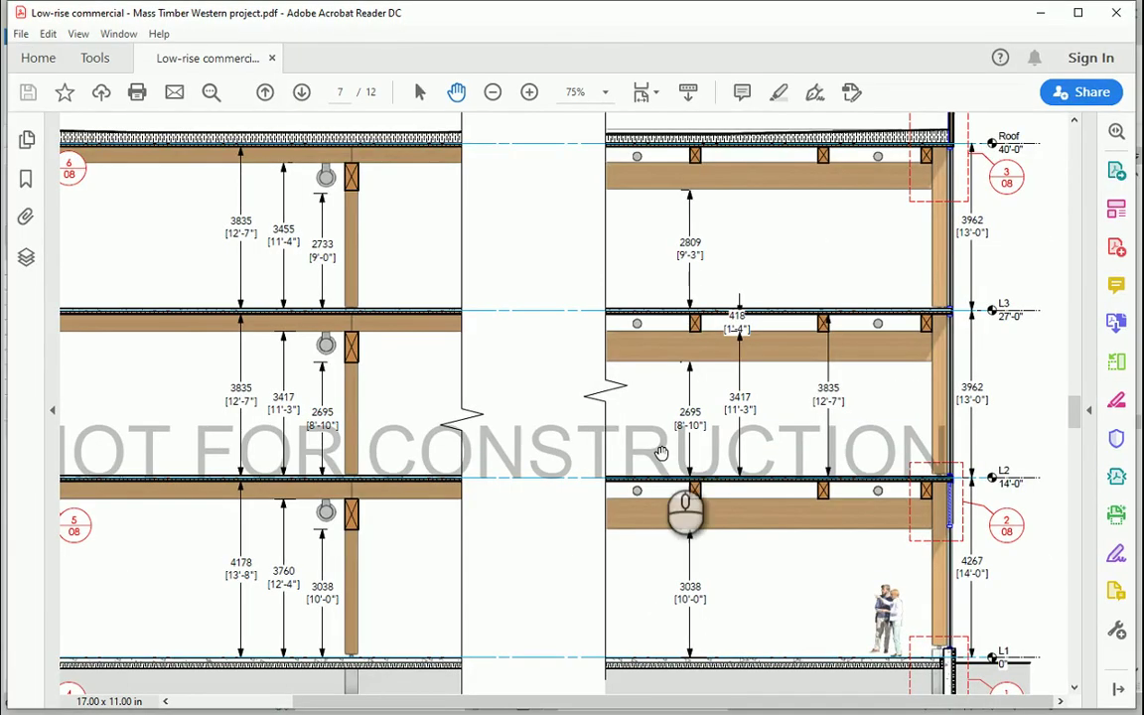
scroll(672, 506, down, 1)
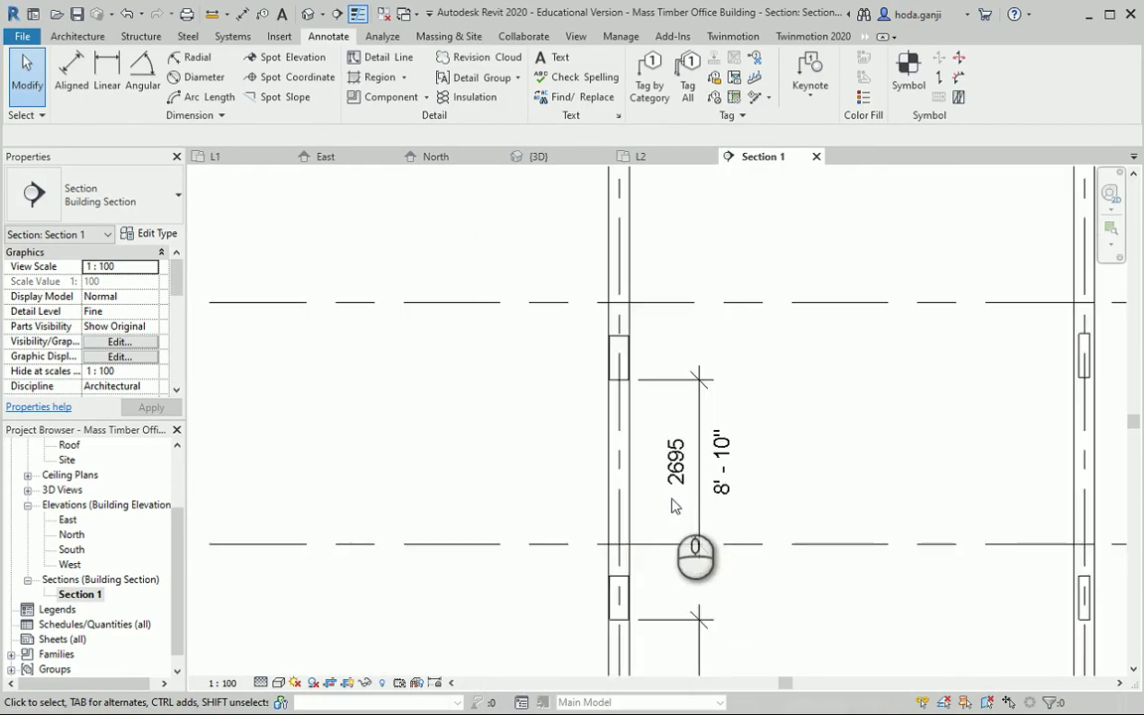
scroll(672, 507, down, 1)
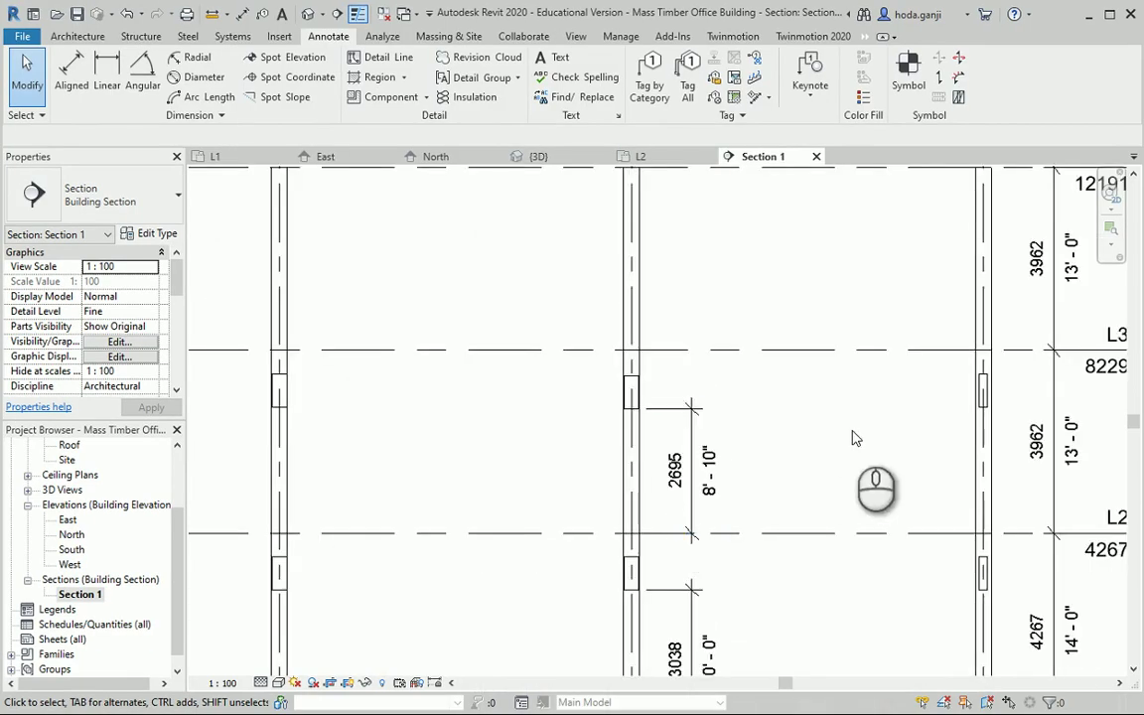
Select all eight L3 beams in the section and set their start and end level offsets to -545.
click(981, 397)
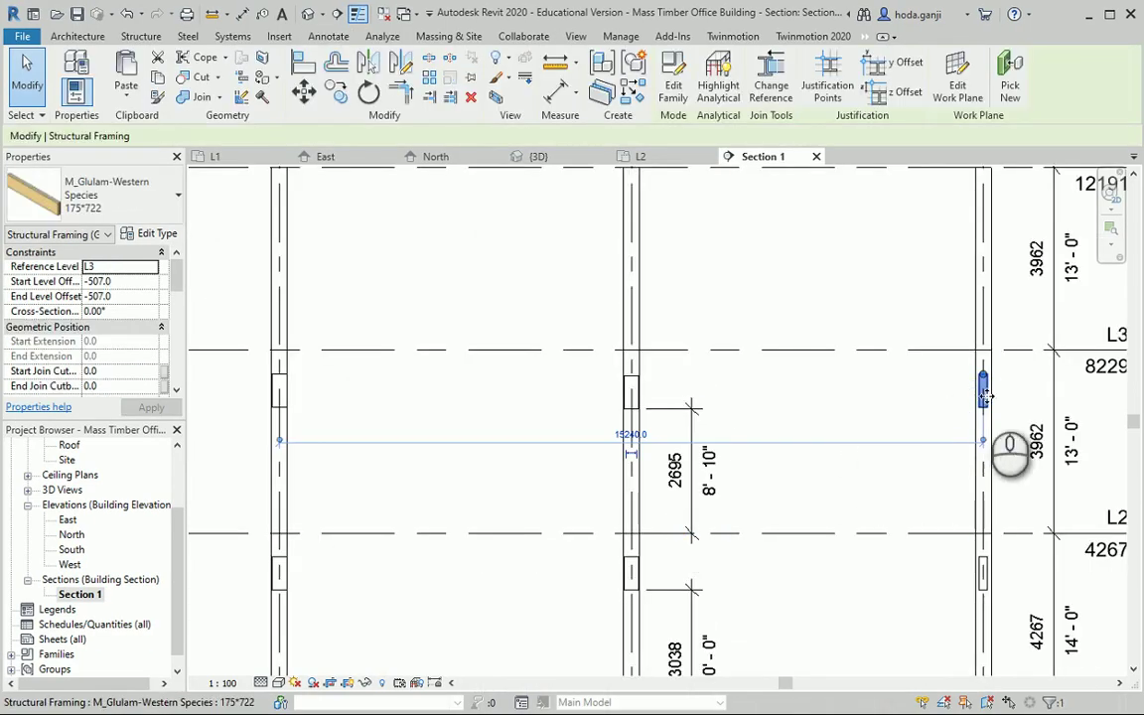
scroll(1008, 403, down, 3)
scroll(810, 430, down, 3)
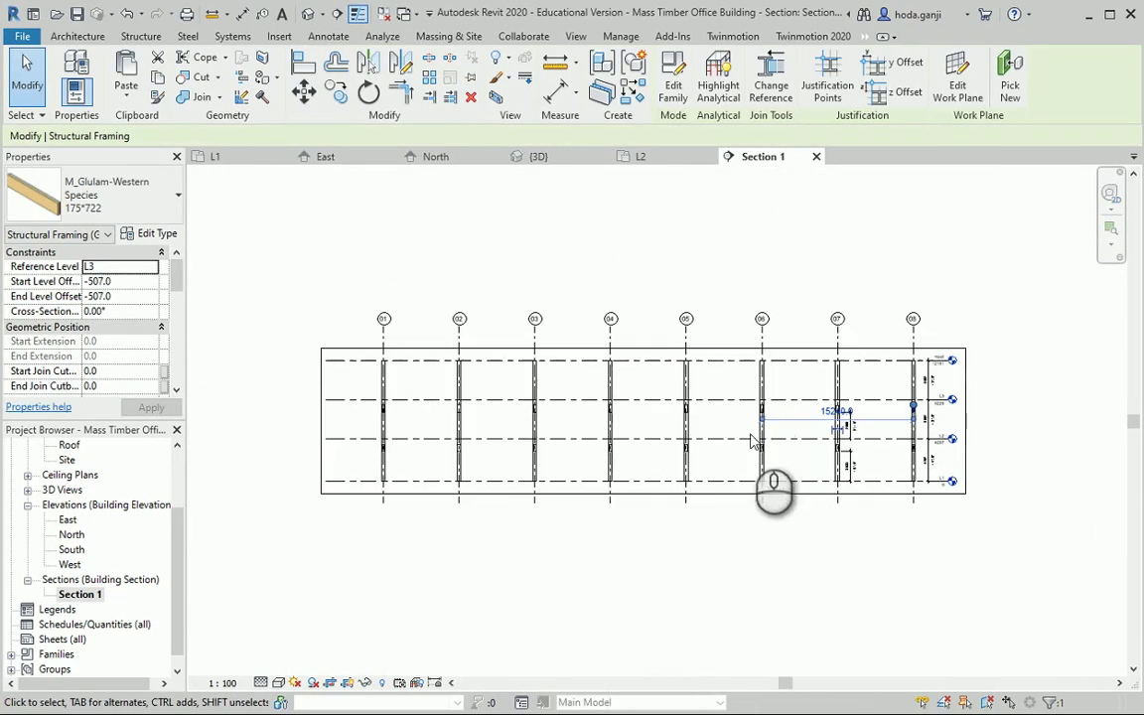
click(380, 407)
drag(350, 392, 931, 429)
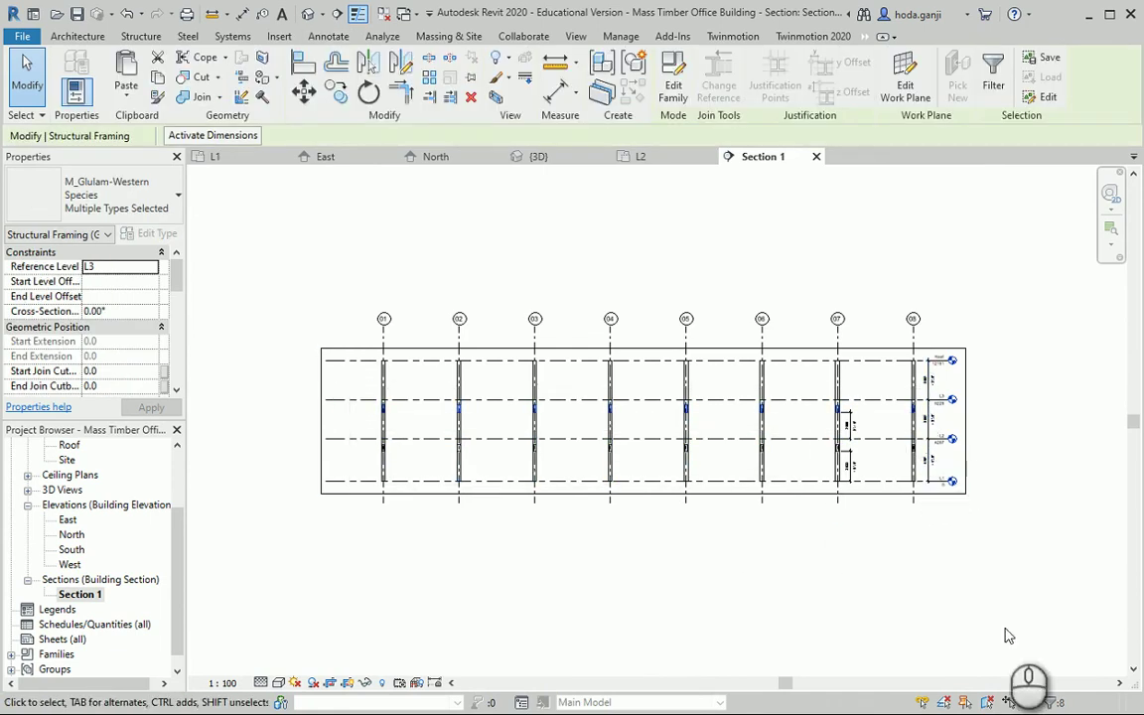
scroll(766, 422, up, 2)
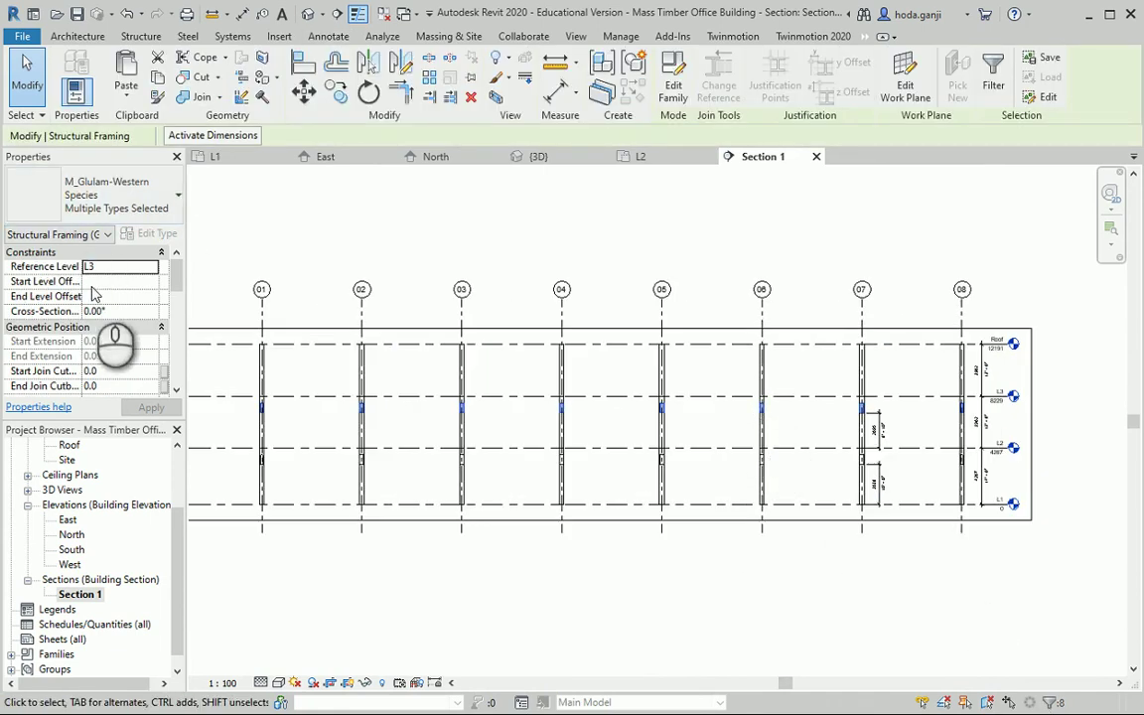
click(115, 285)
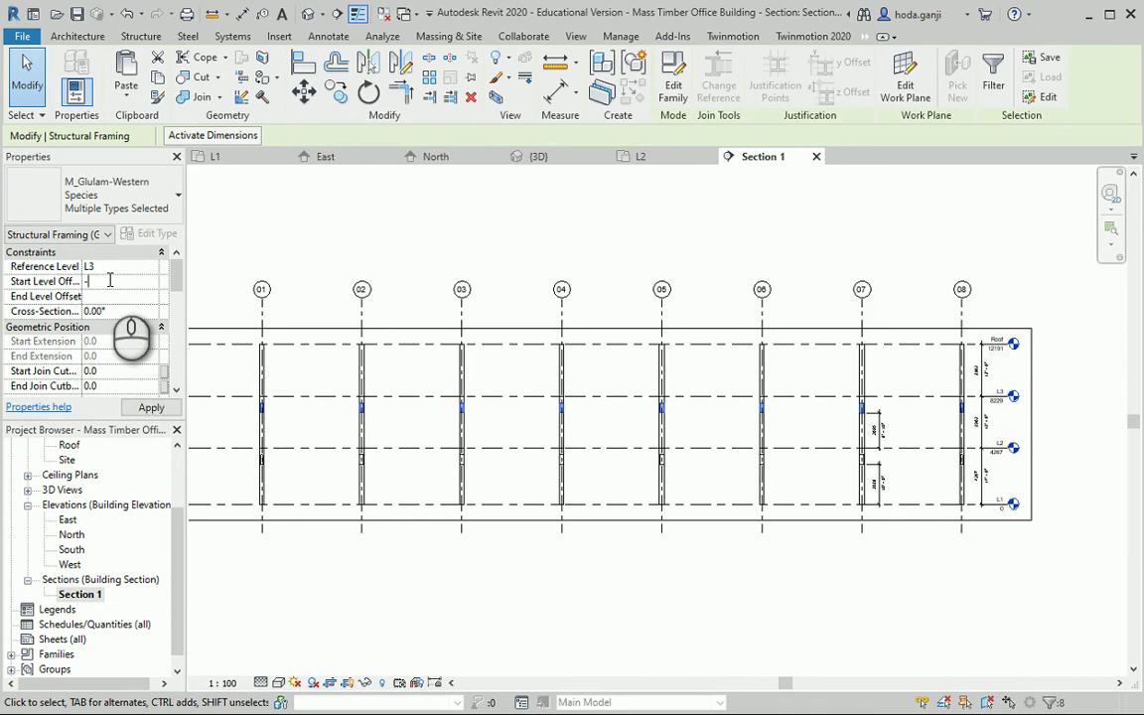
click(109, 296)
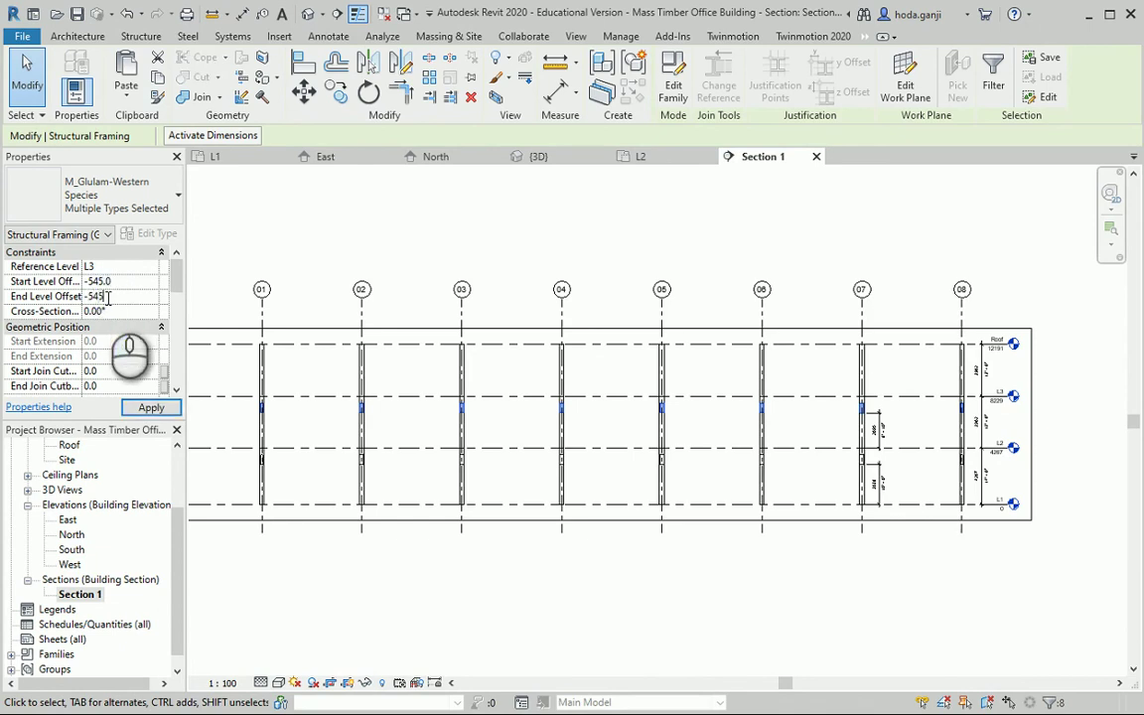
click(151, 408)
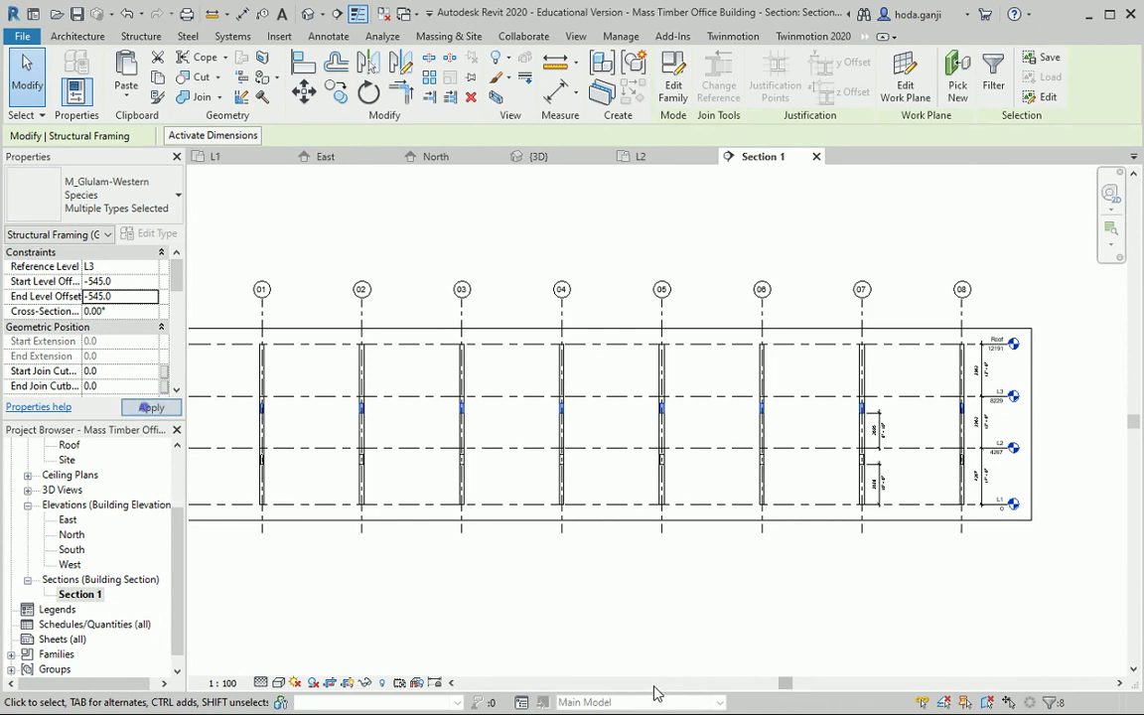
click(727, 626)
scroll(1033, 467, up, 4)
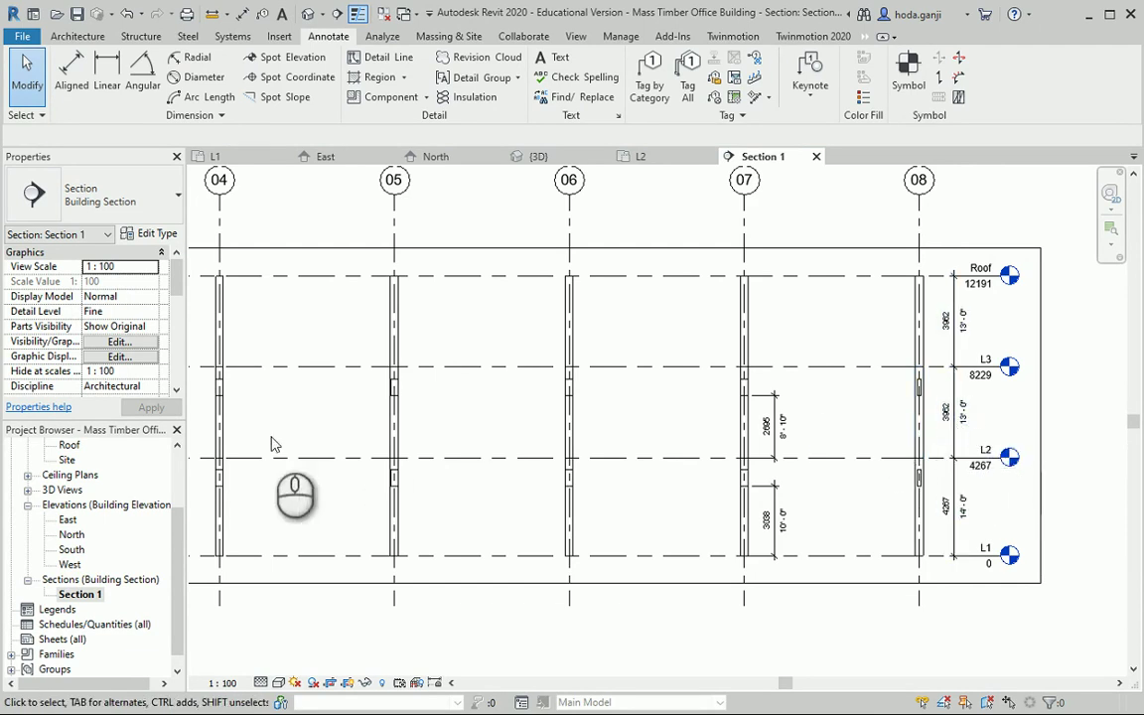
Open the Roof floor plan and set its detail level to Fine.
scroll(72, 534, up, 2)
double_click(68, 520)
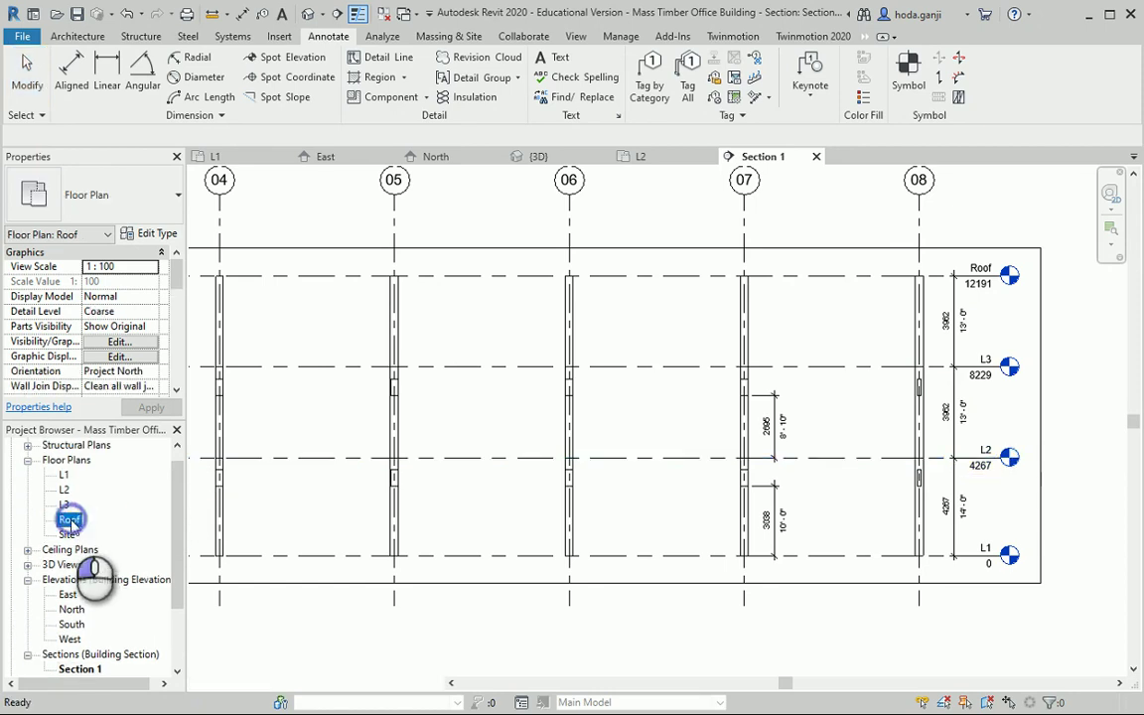
scroll(923, 344, up, 1)
scroll(924, 345, up, 2)
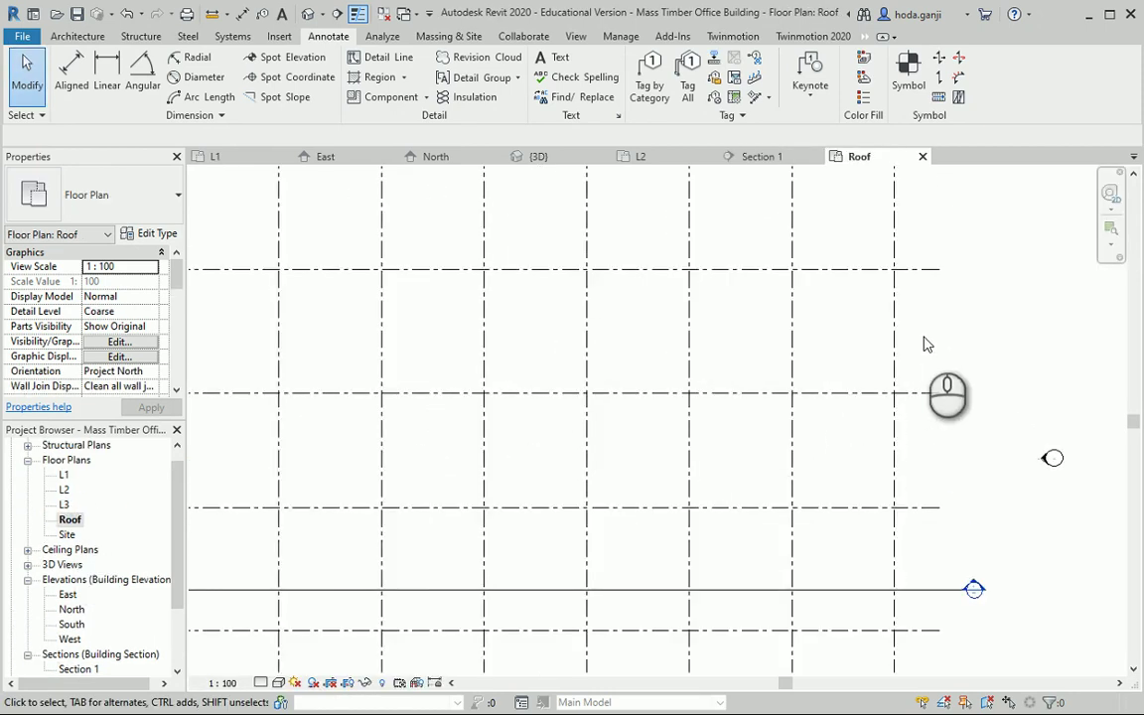
scroll(845, 411, down, 1)
click(263, 681)
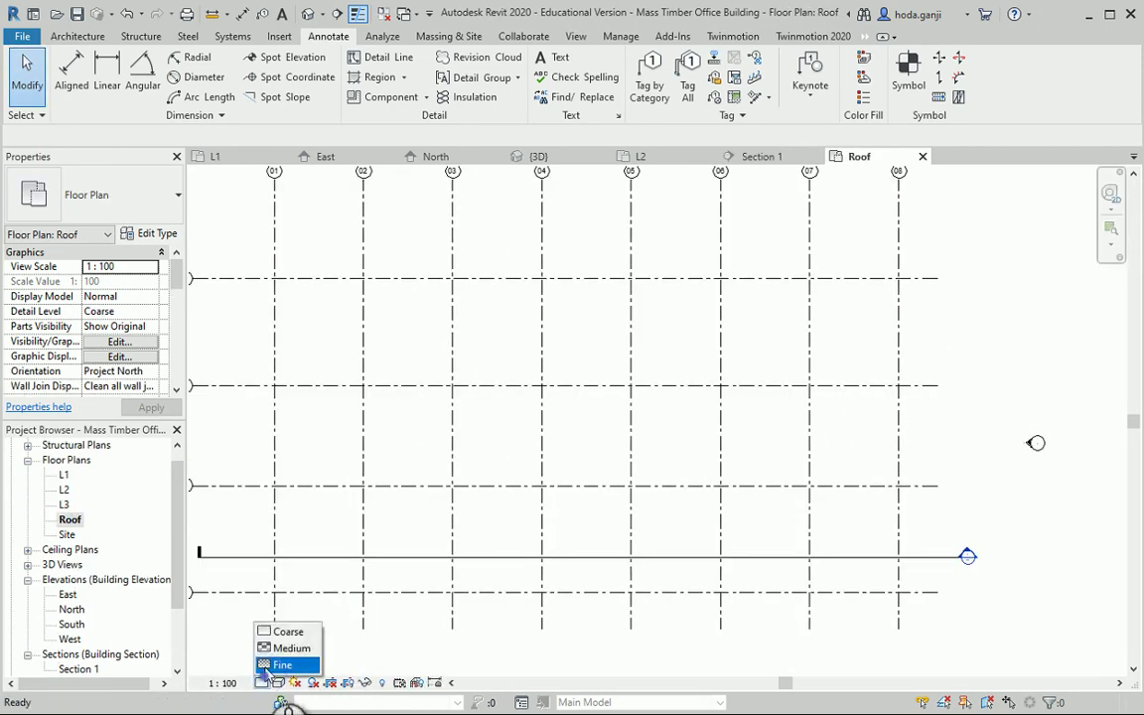
click(256, 611)
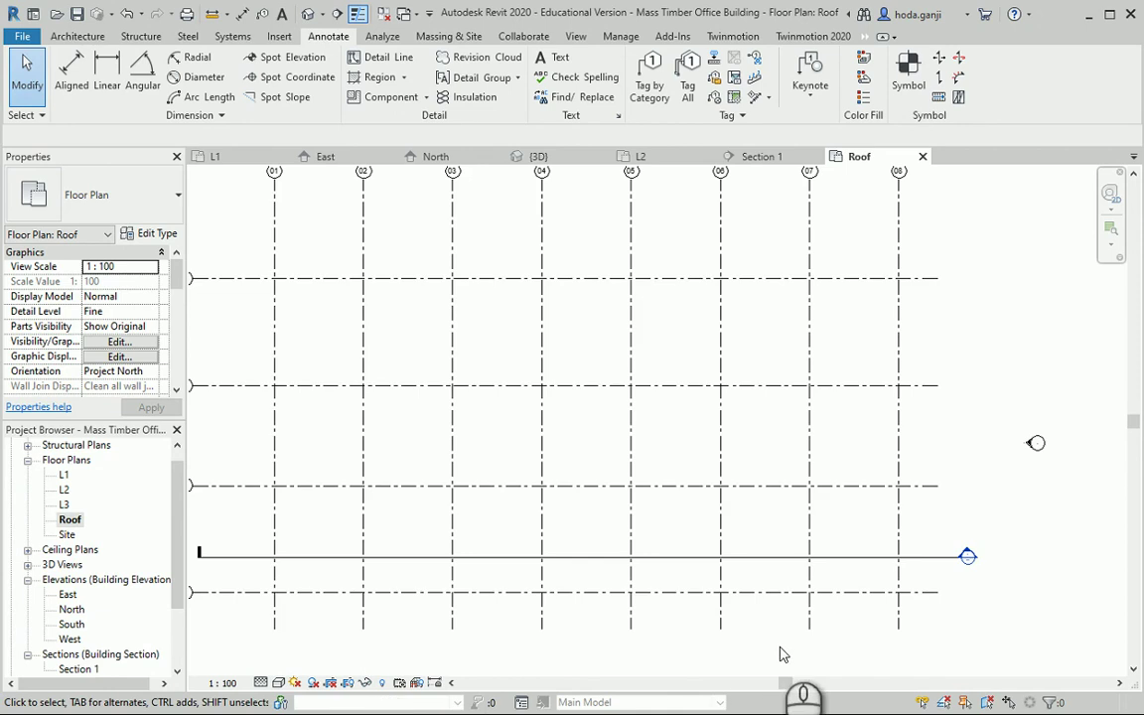
scroll(851, 634, down, 2)
scroll(429, 574, up, 2)
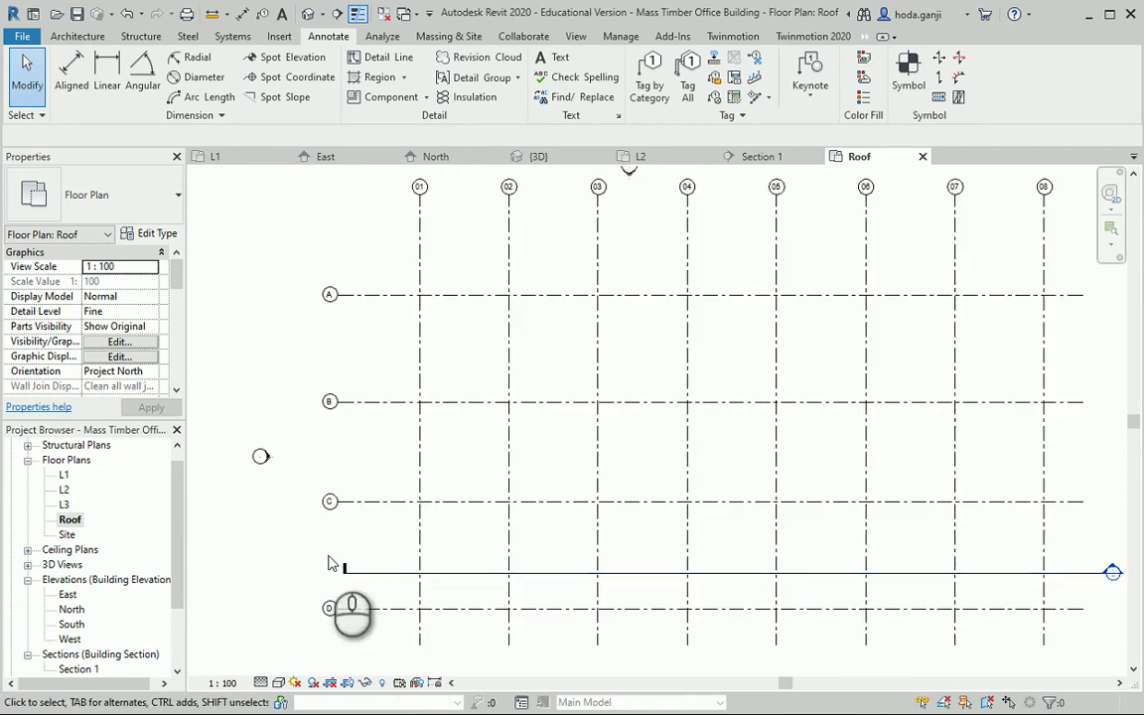
Set the Roof plan's view range so both the bottom and the view depth are at Level Below (L3).
scroll(330, 562, down, 1)
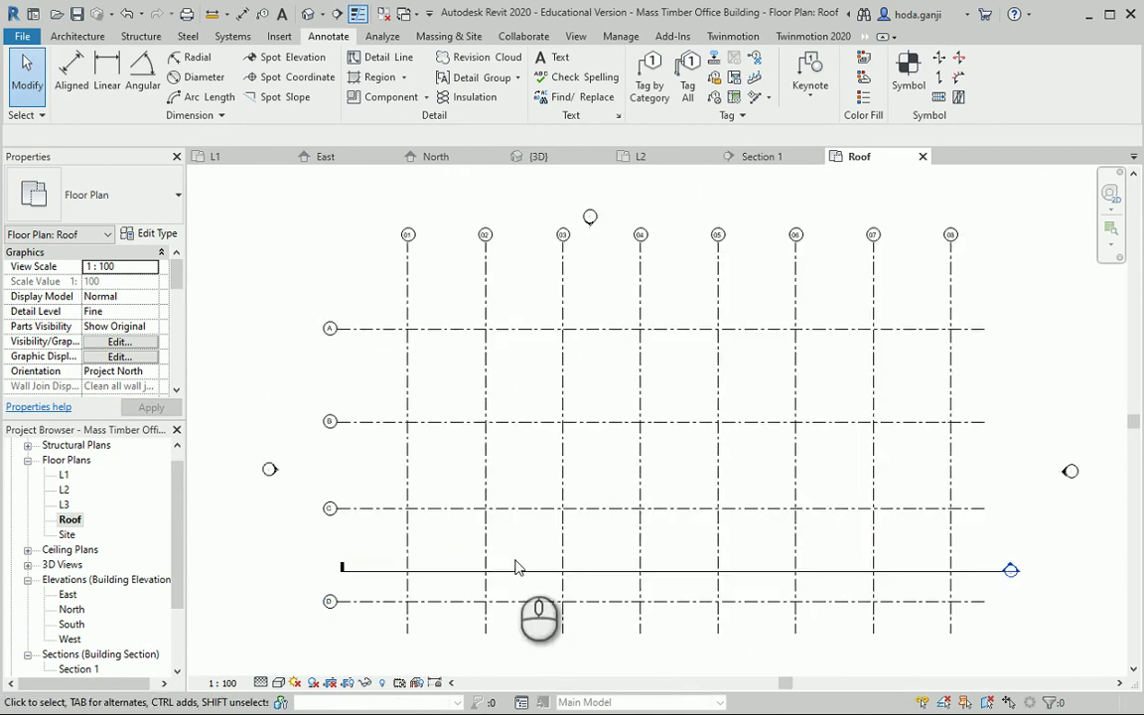
key(v)
key(r)
click(790, 331)
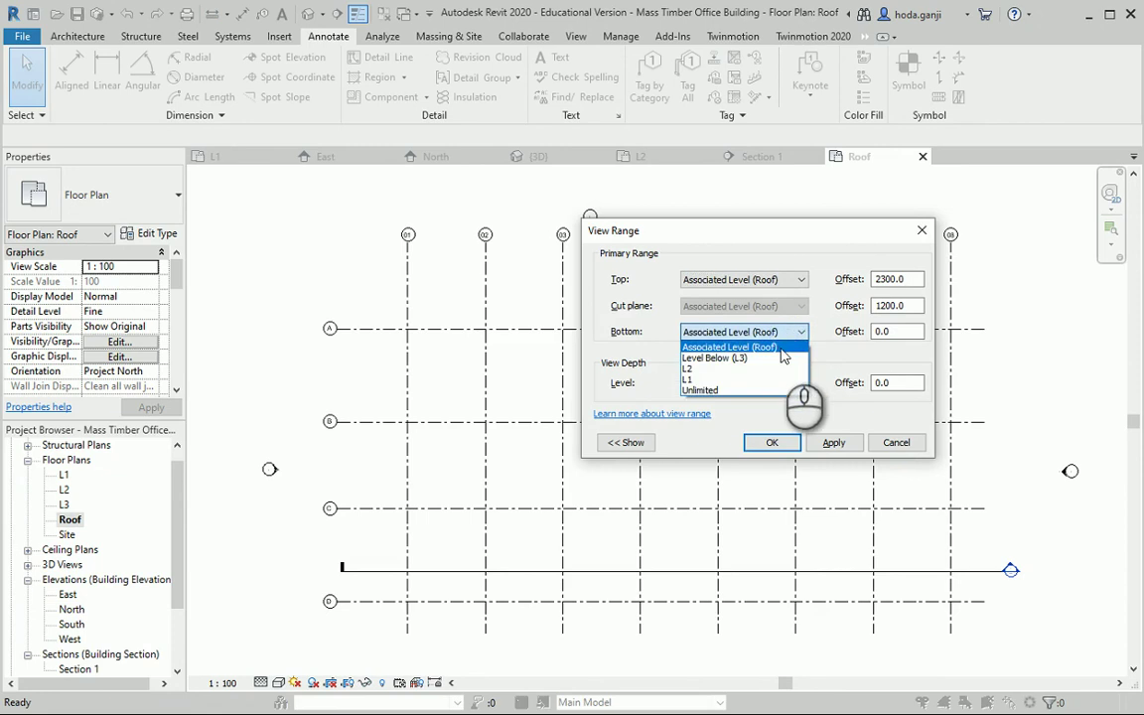
click(783, 358)
click(792, 387)
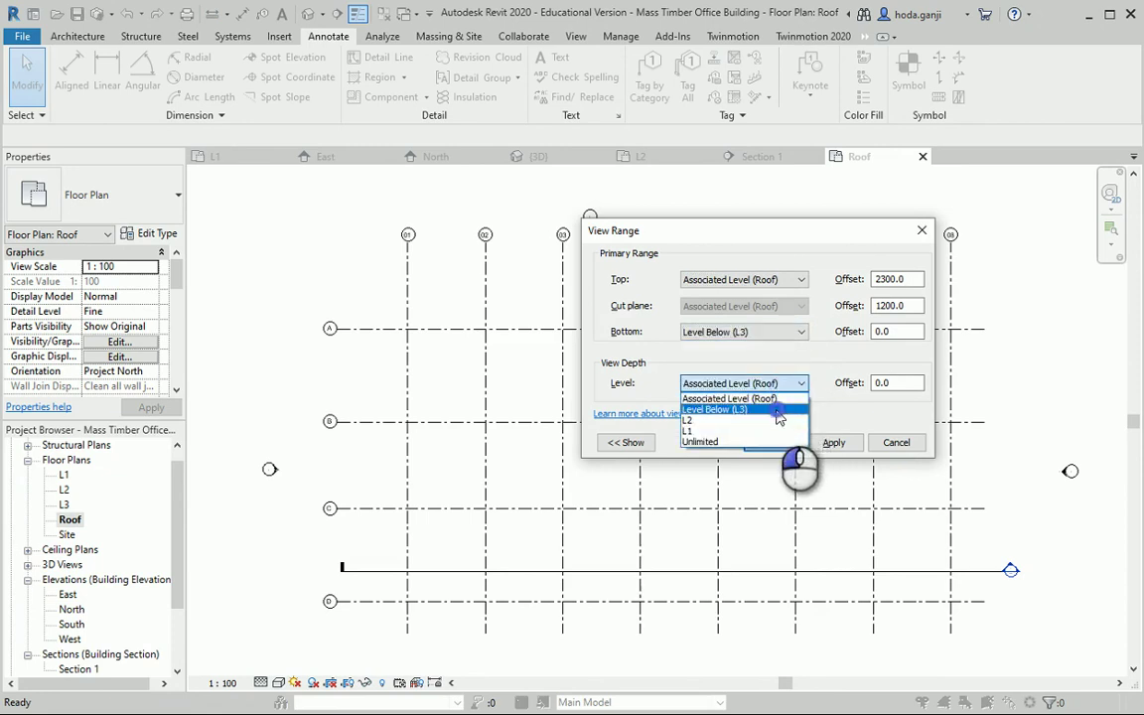
click(786, 408)
click(774, 442)
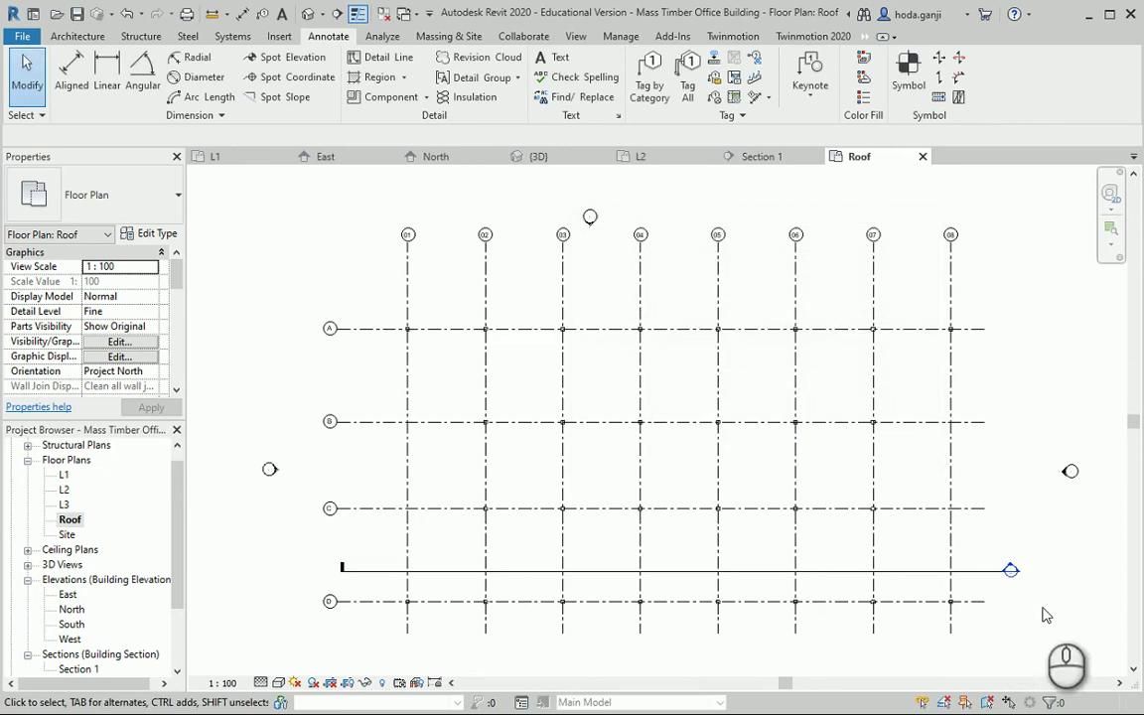
scroll(1045, 615, up, 1)
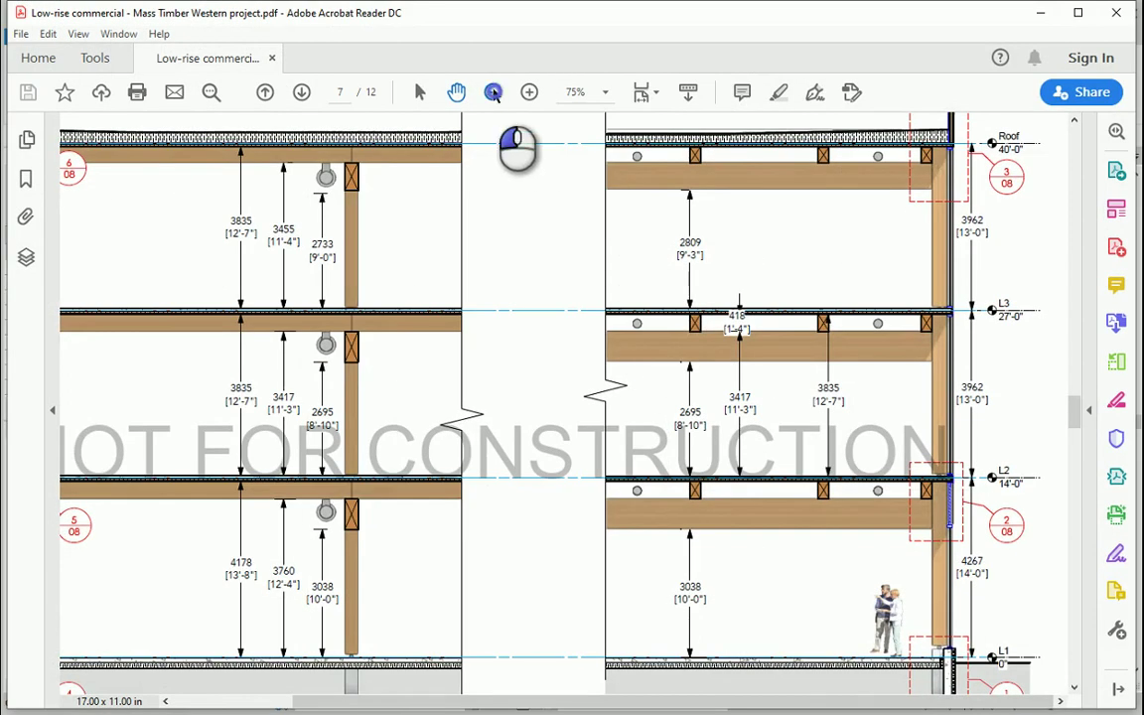
Switch to the PDF in Acrobat Reader and examine the beam size notes on the roof framing plan.
ctrl+scroll(555, 196, down, 1)
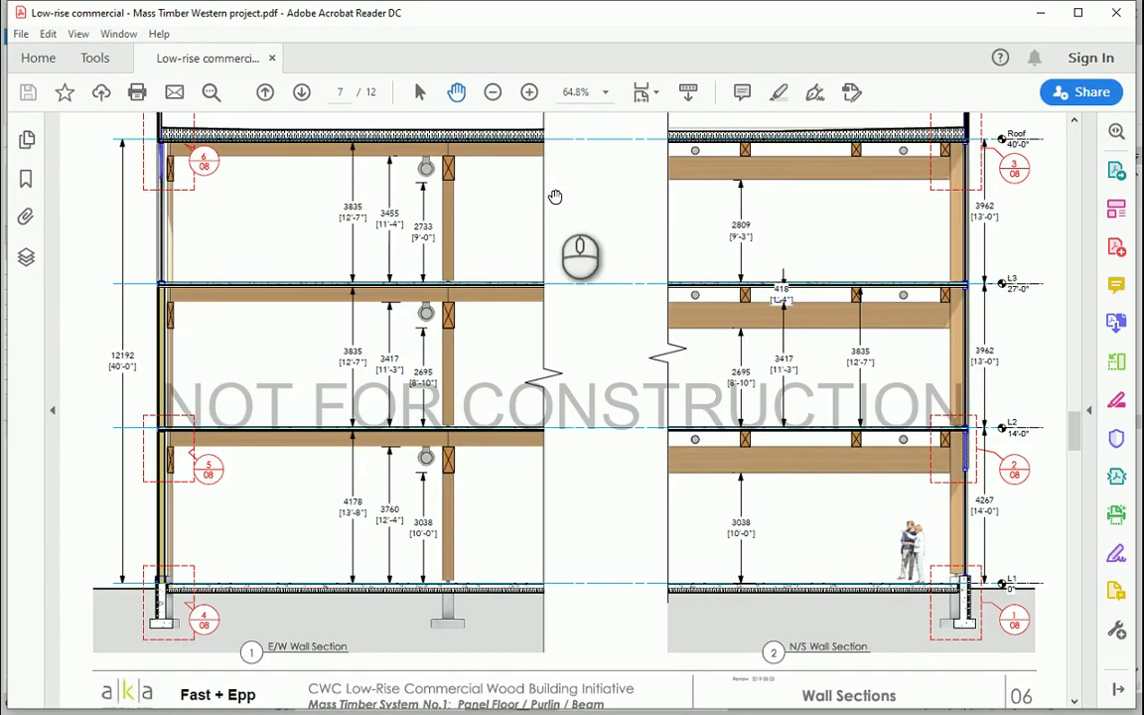
scroll(555, 196, up, 6)
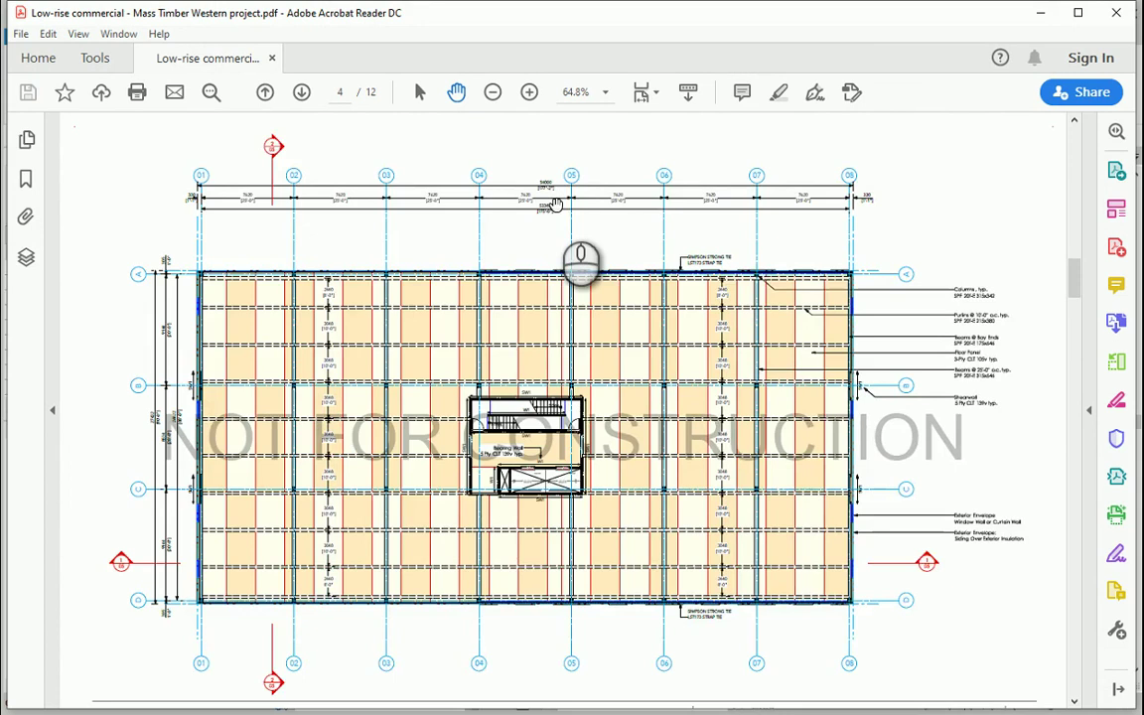
scroll(556, 203, up, 3)
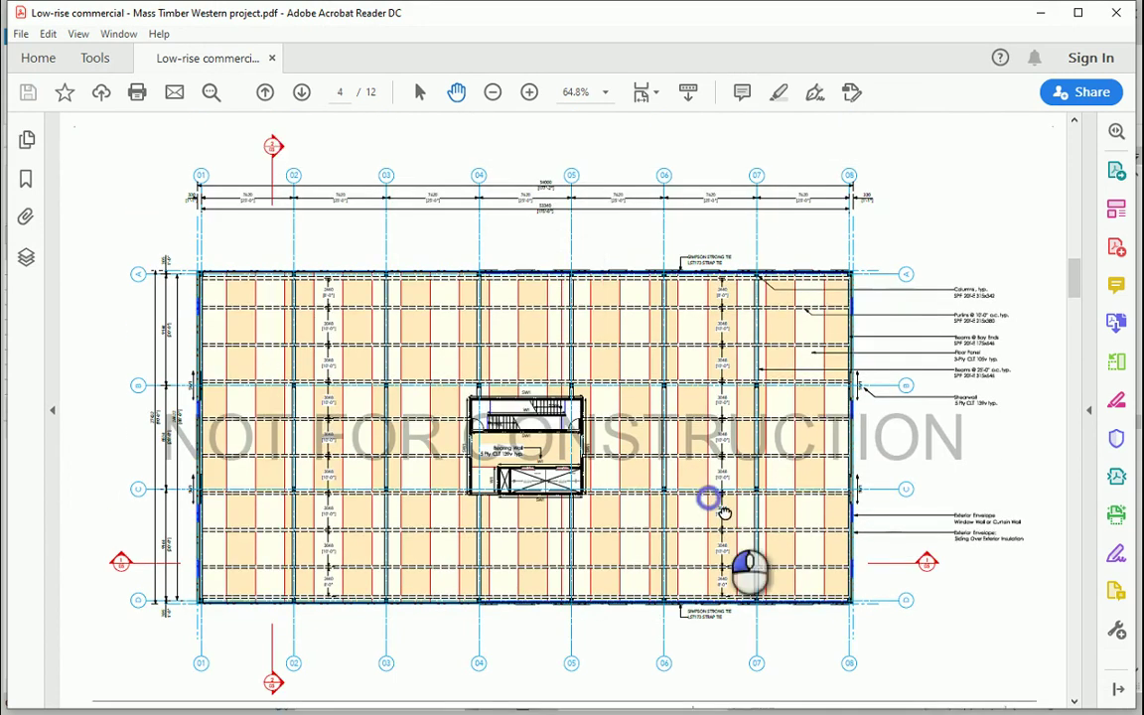
scroll(700, 476, down, 1)
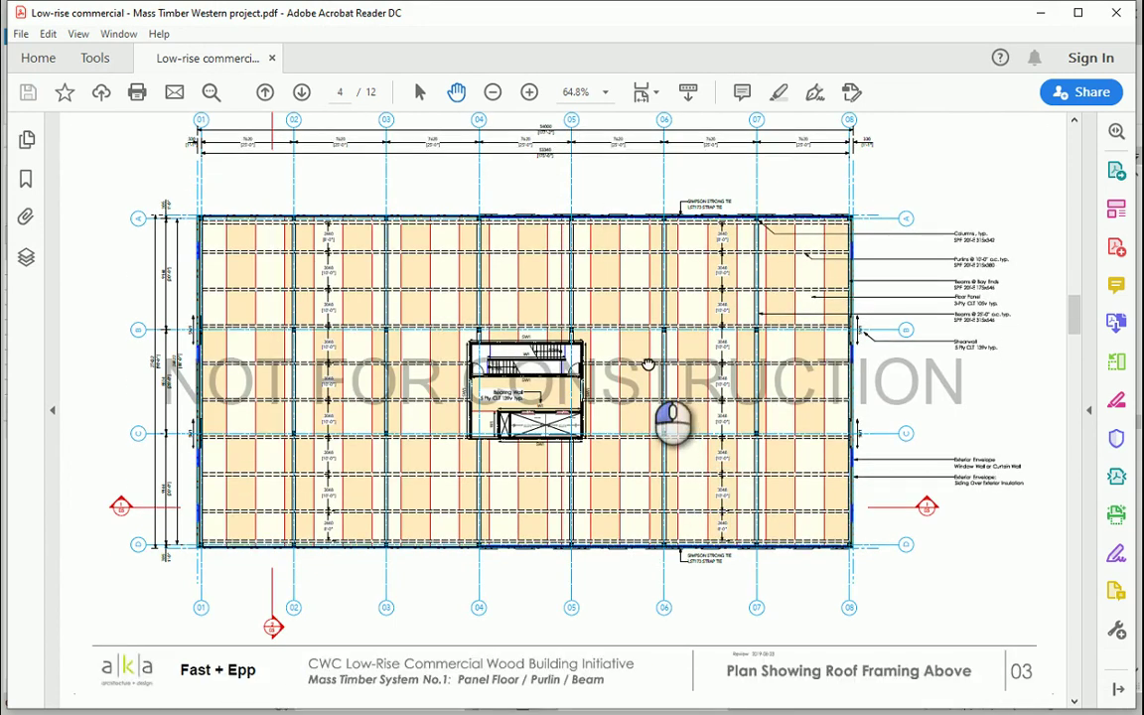
click(526, 91)
scroll(850, 389, right, 5)
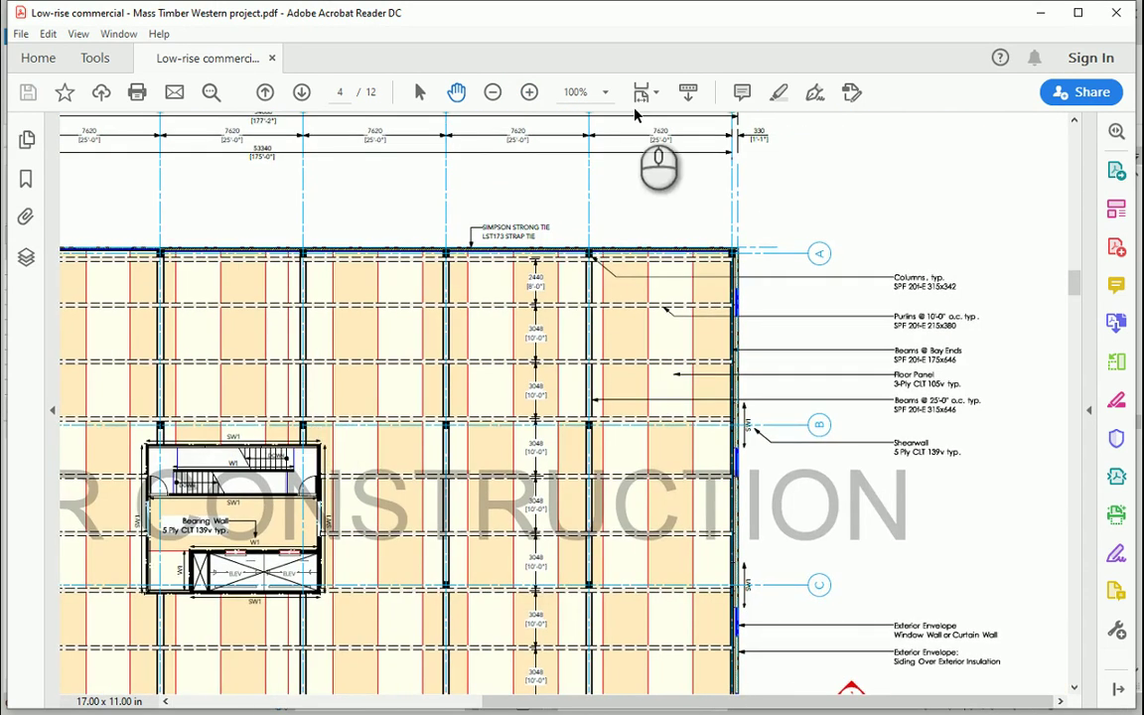
click(532, 94)
scroll(659, 298, down, 1)
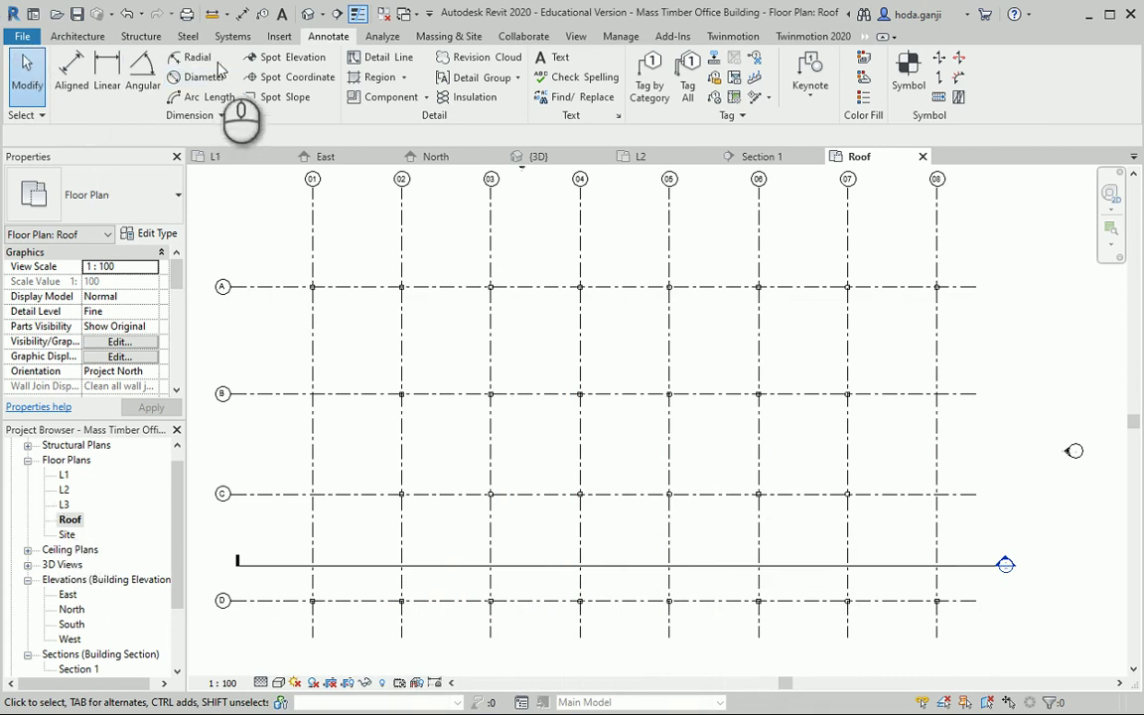
In Revit, start a structural beam and duplicate the 315*722 glulam type as 315*646, checking the size against the PDF roof framing plan.
click(145, 36)
click(72, 75)
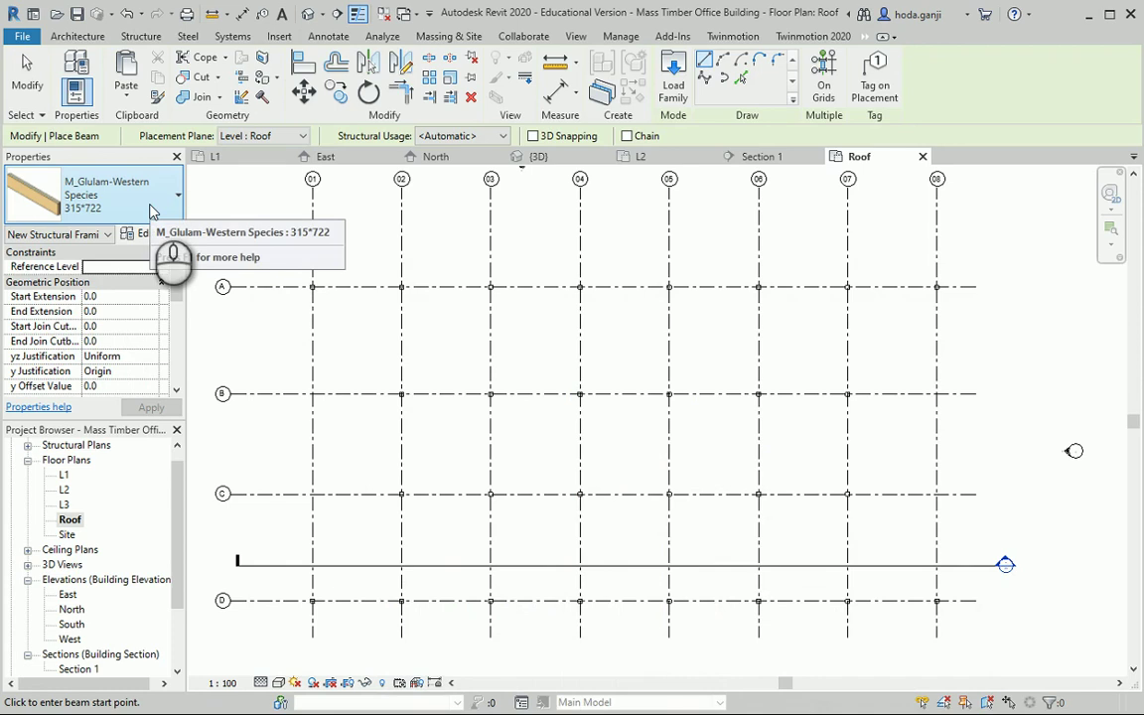
click(151, 212)
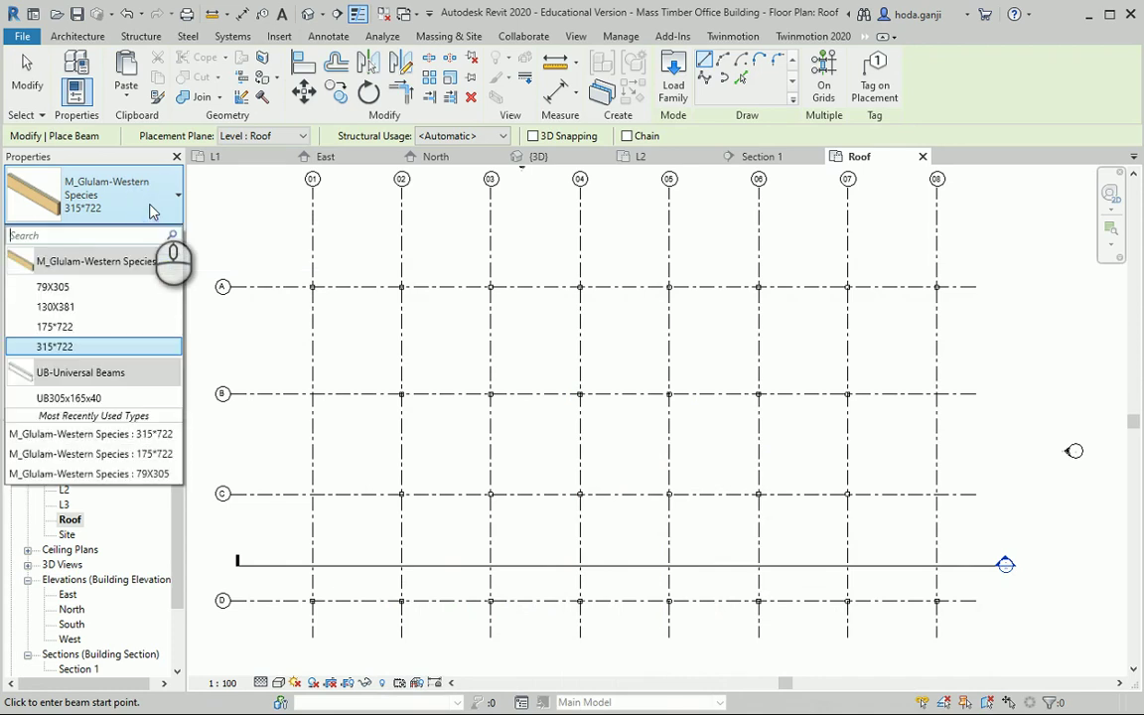
click(150, 212)
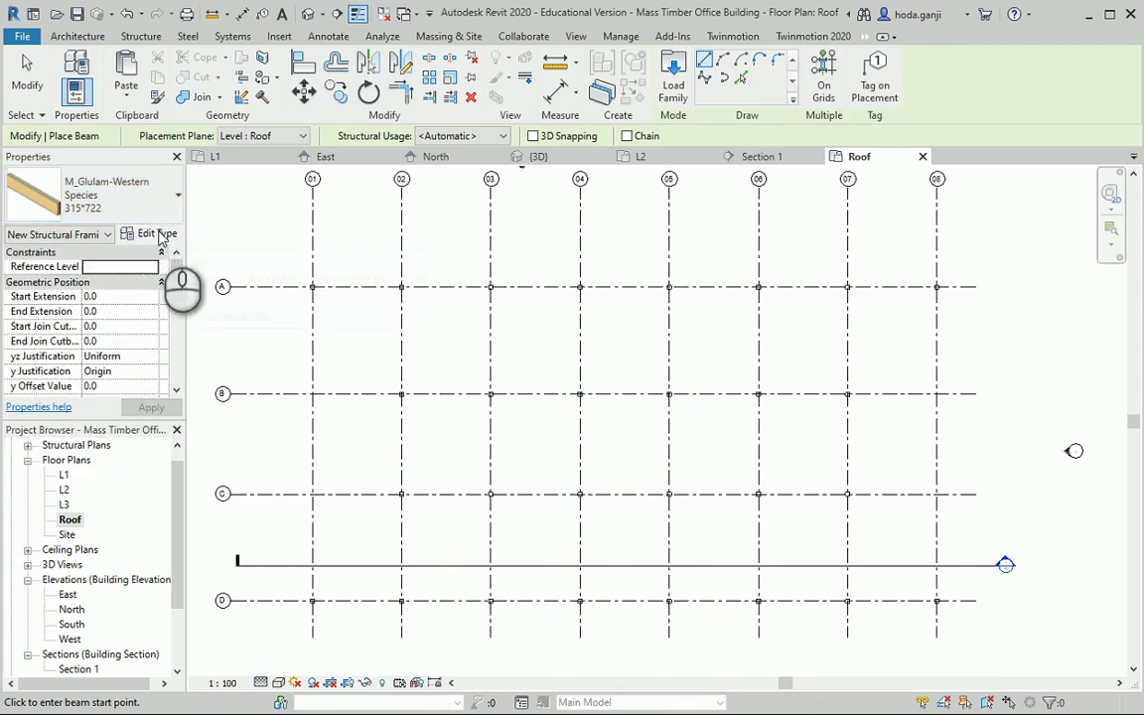
click(162, 234)
click(700, 171)
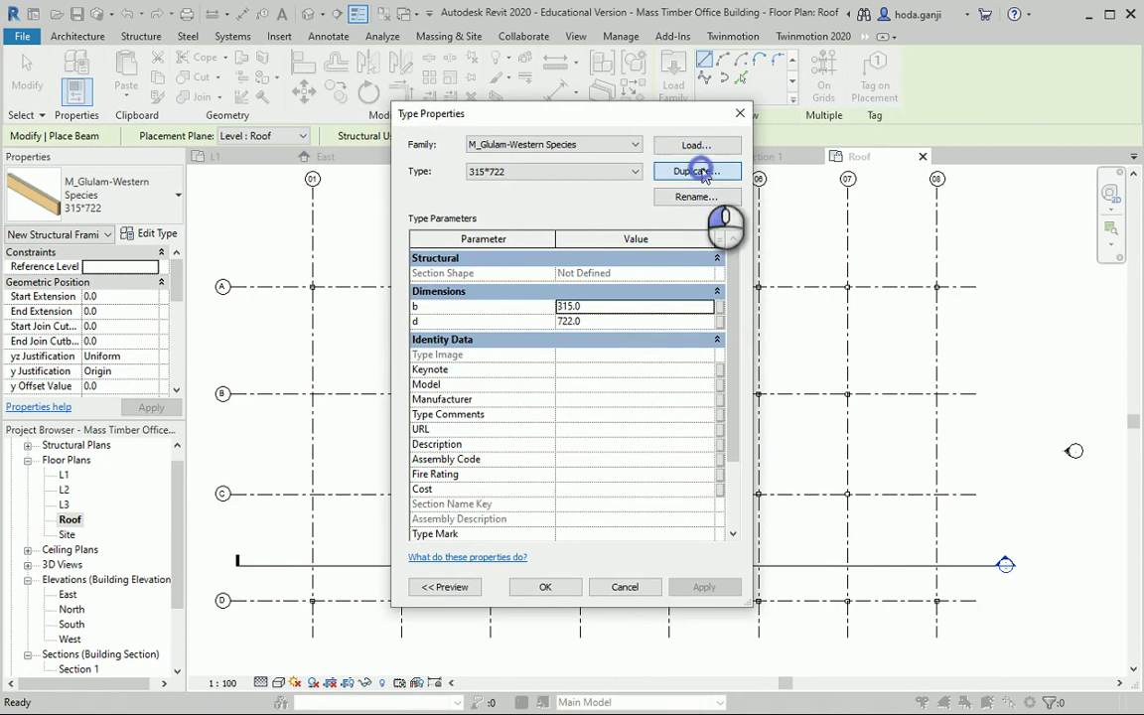
key(alt+Tab)
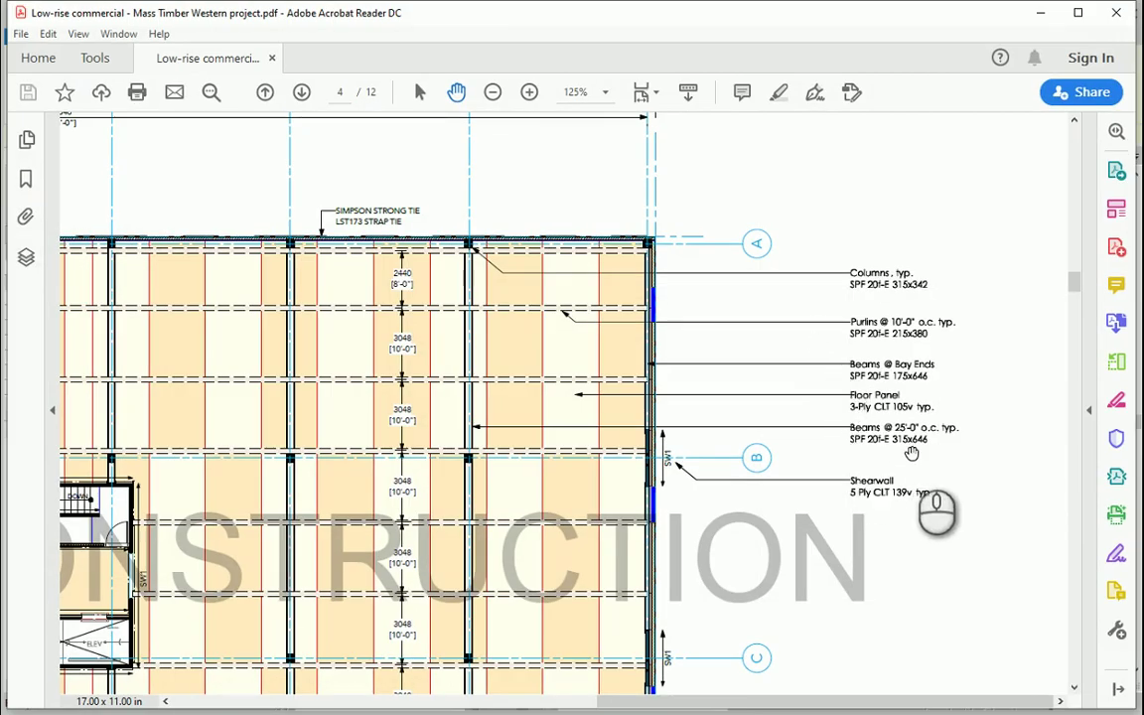
key(alt+Tab)
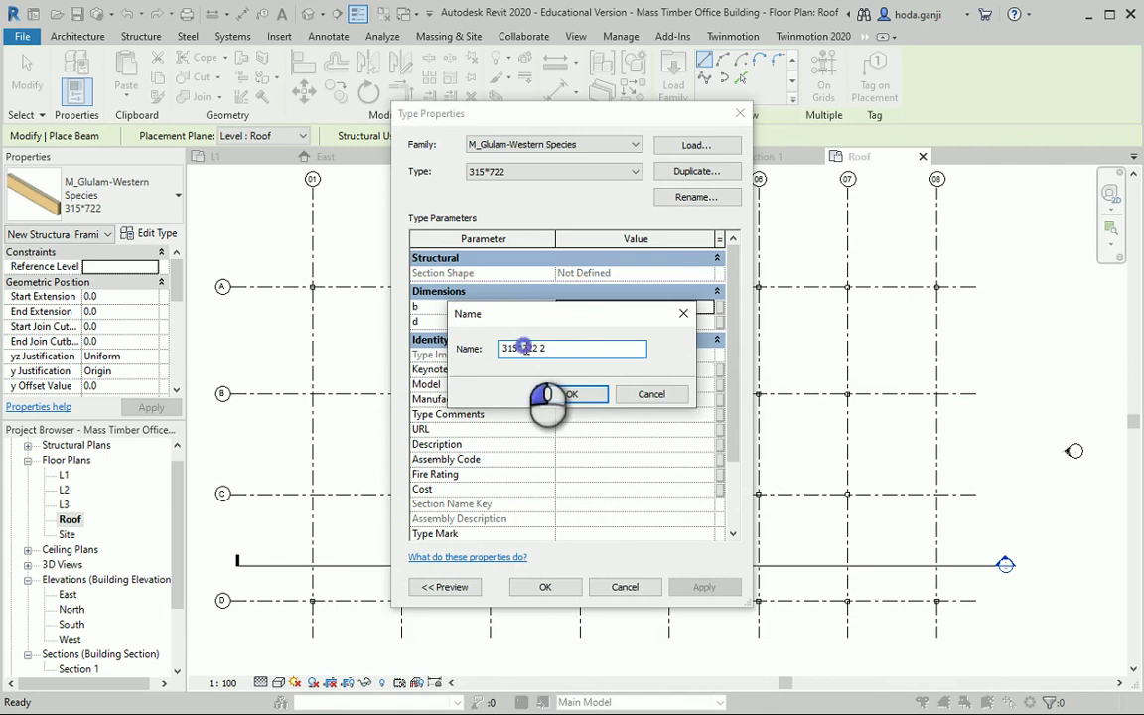
drag(524, 348, 615, 365)
click(589, 393)
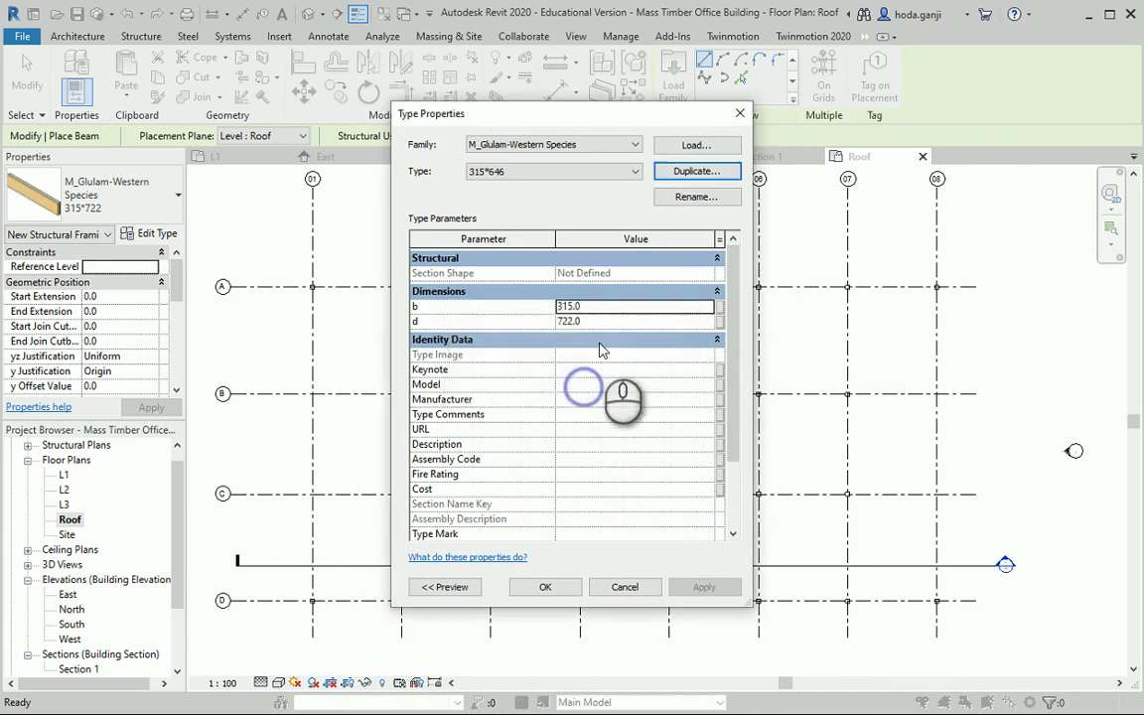
Set the 315*646 beam type's depth d to 646 and accept the type properties.
click(597, 321)
text(646)
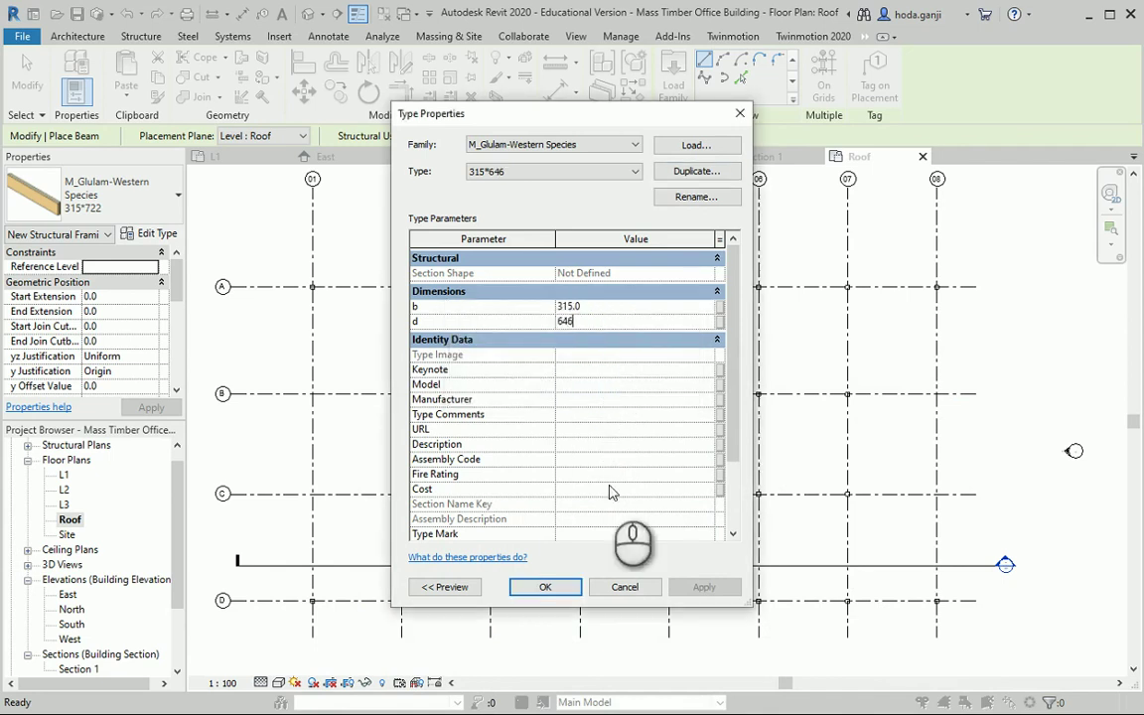
click(568, 584)
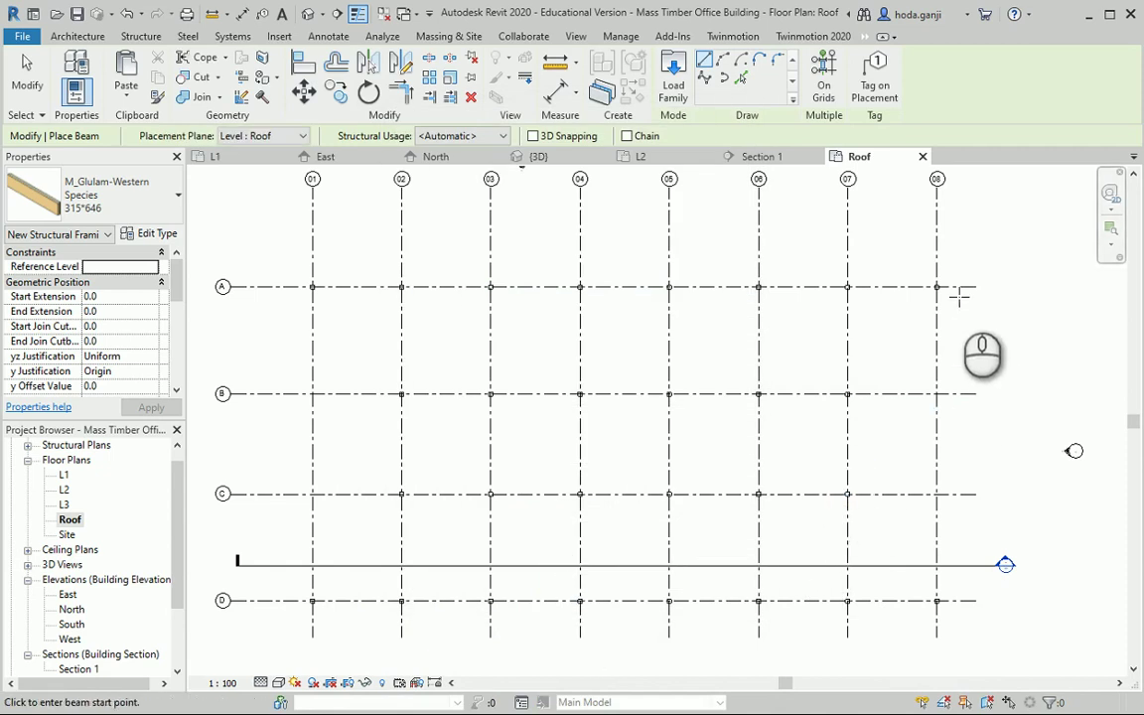
Place a 315*646 beam along grid 07 on the Roof plan, from the grid A column to the grid D column.
scroll(919, 258, up, 4)
middle_drag(808, 295, 741, 321)
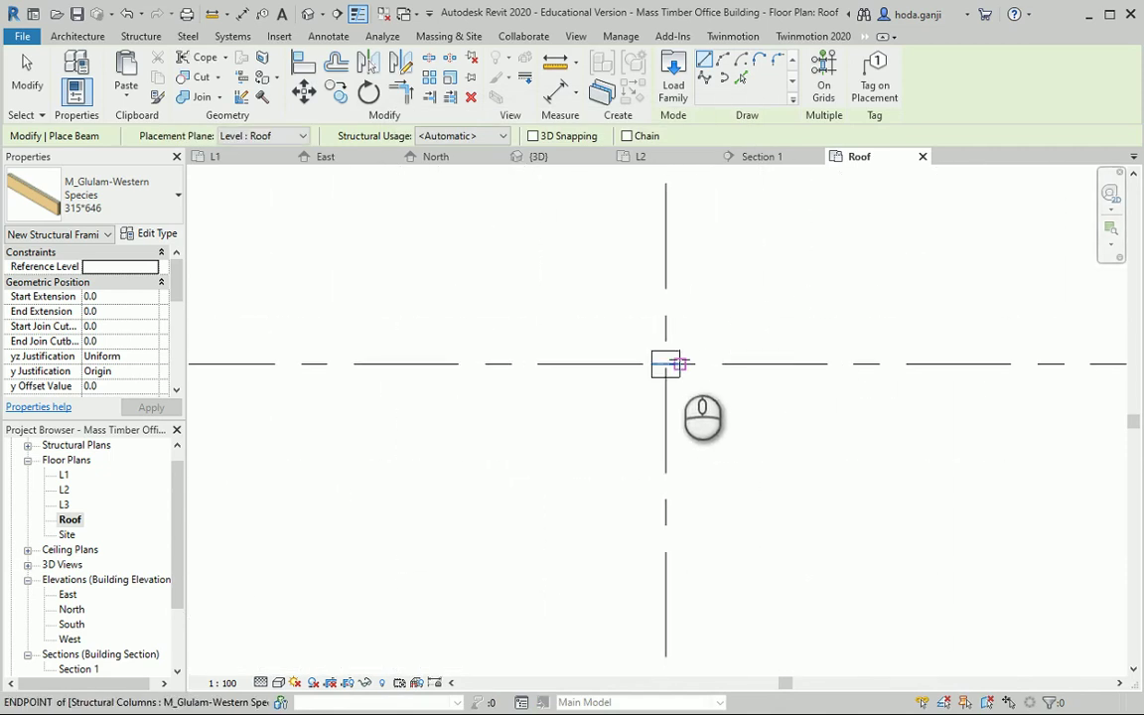
click(666, 361)
scroll(702, 244, down, 1)
scroll(702, 244, down, 5)
scroll(701, 455, up, 8)
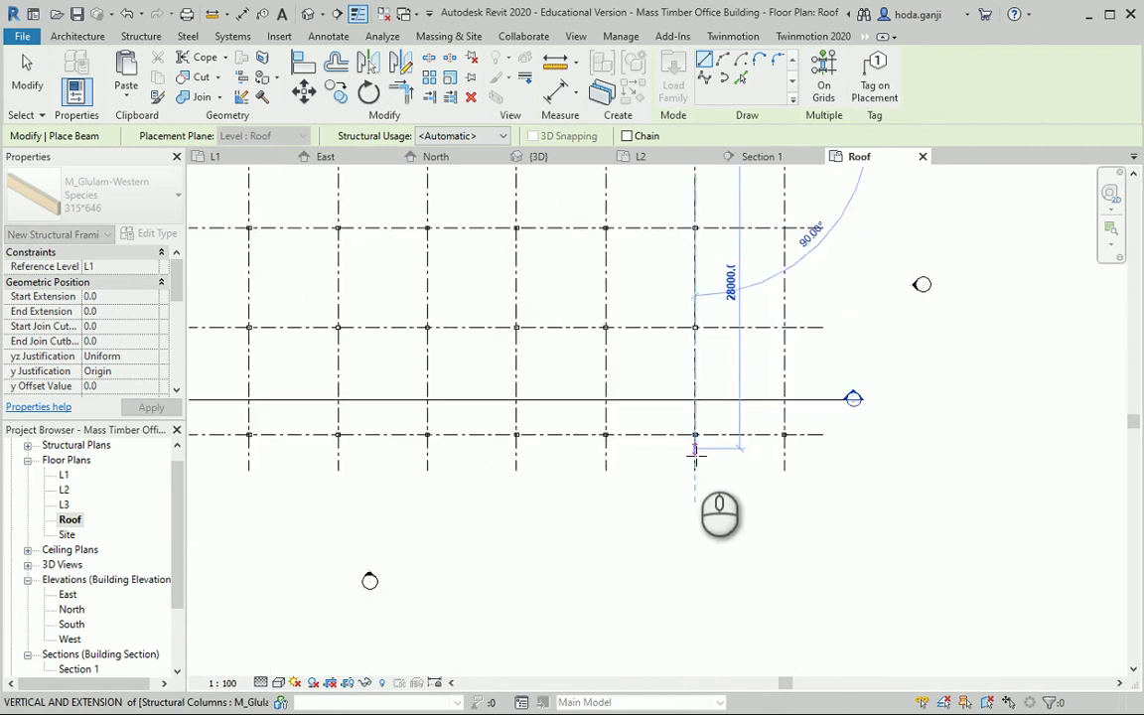
click(646, 546)
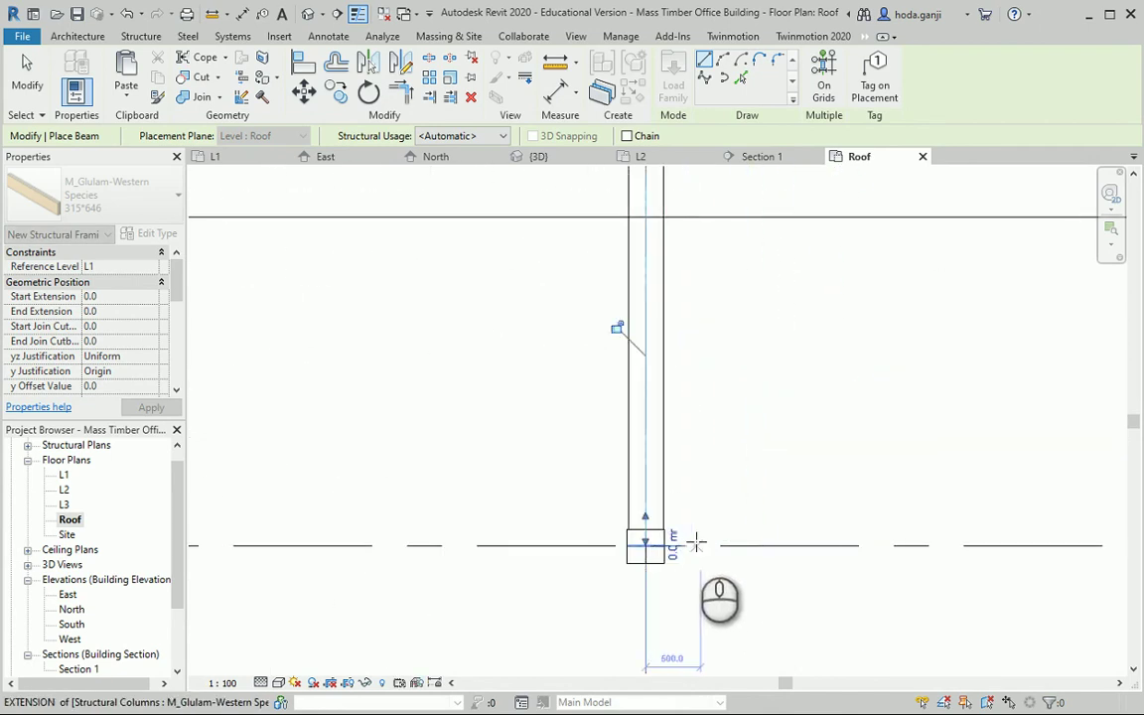
scroll(684, 539, down, 3)
key(Escape)
key(Escape)
scroll(730, 569, down, 3)
scroll(710, 482, up, 2)
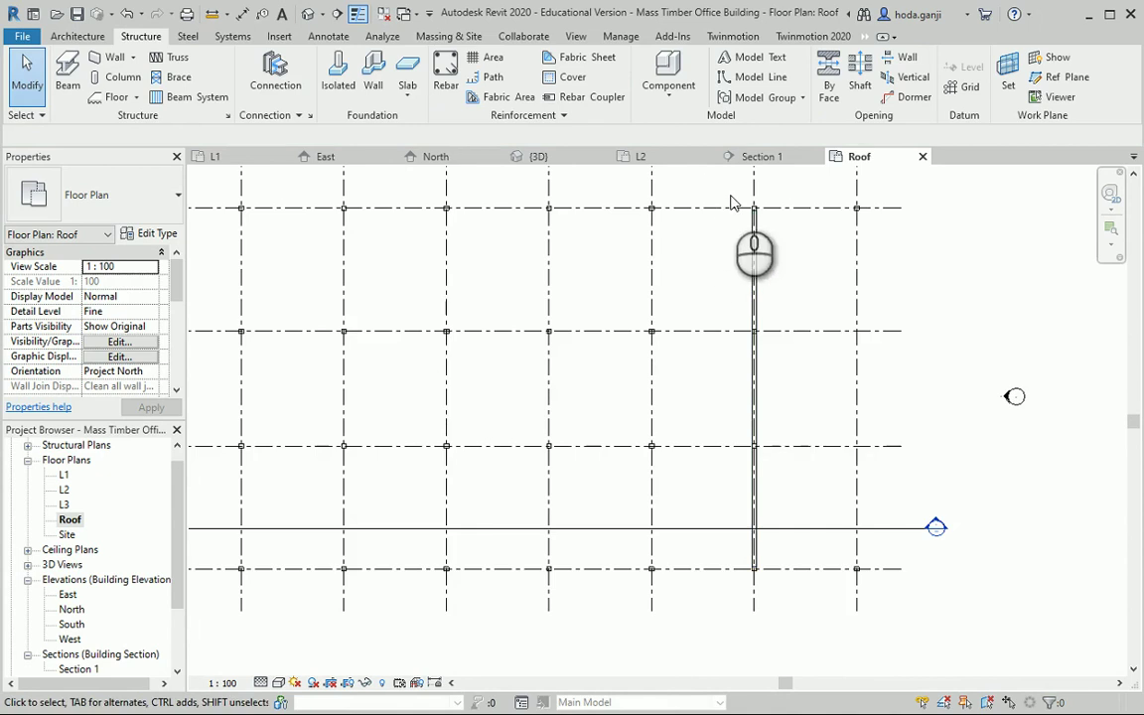
In Section 1, add an aligned dimension from level L3 to the underside of the grid 07 roof beam.
click(757, 168)
scroll(715, 318, up, 5)
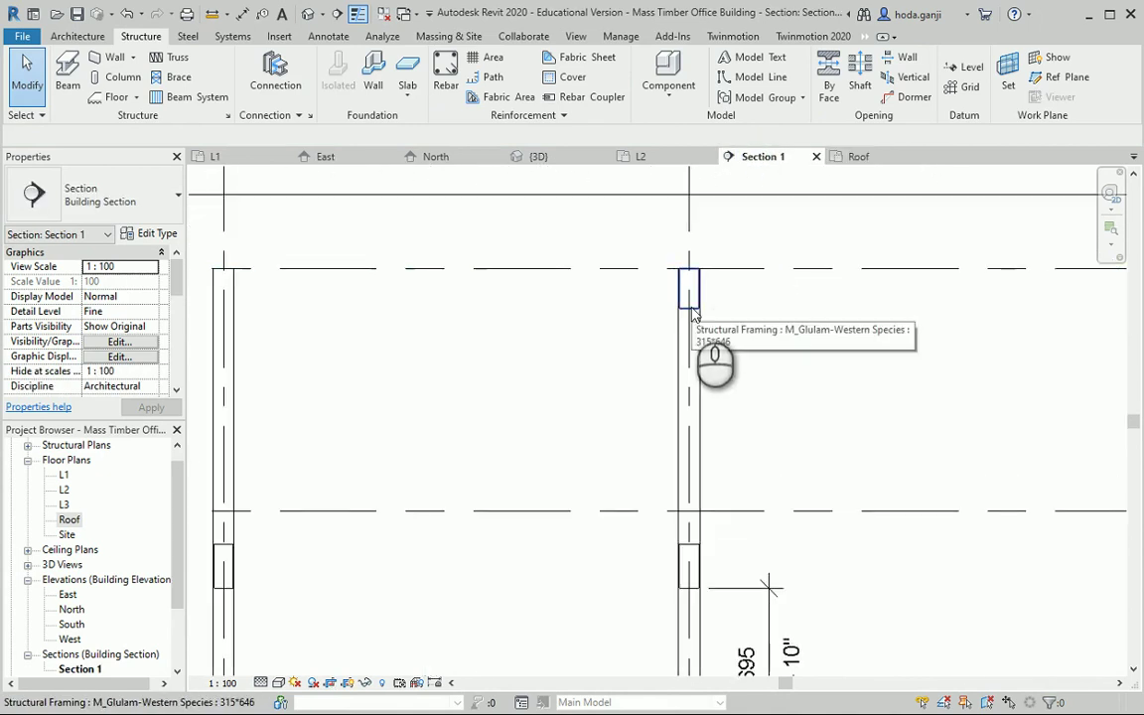
click(328, 36)
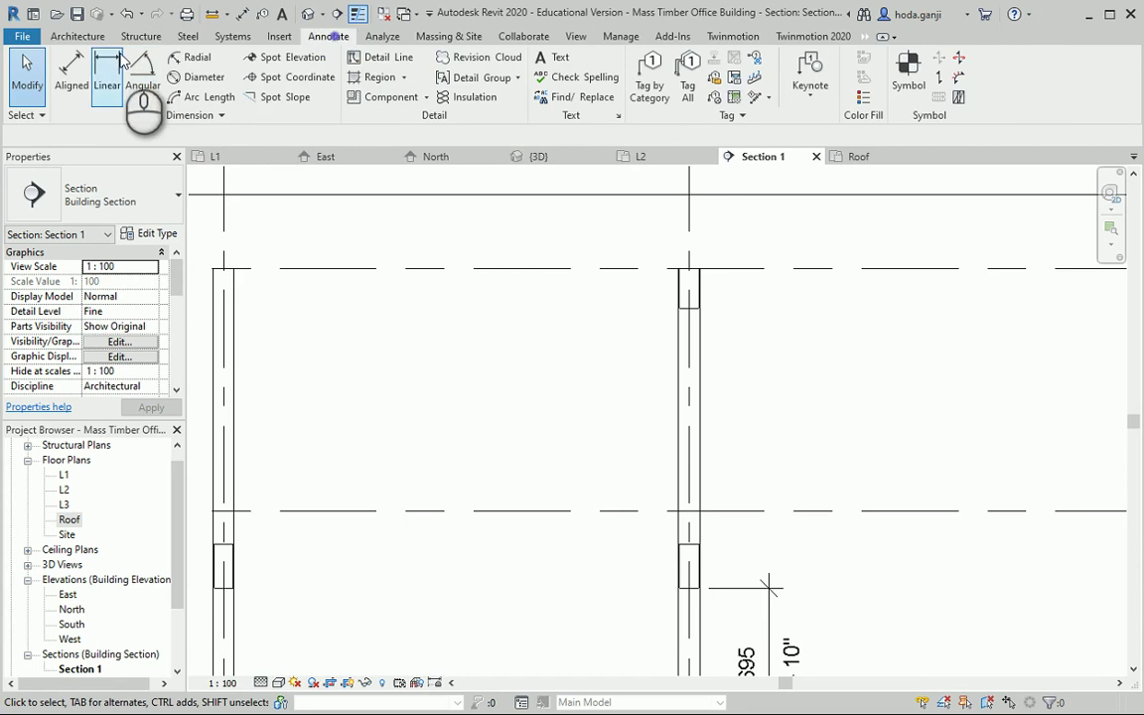
click(66, 78)
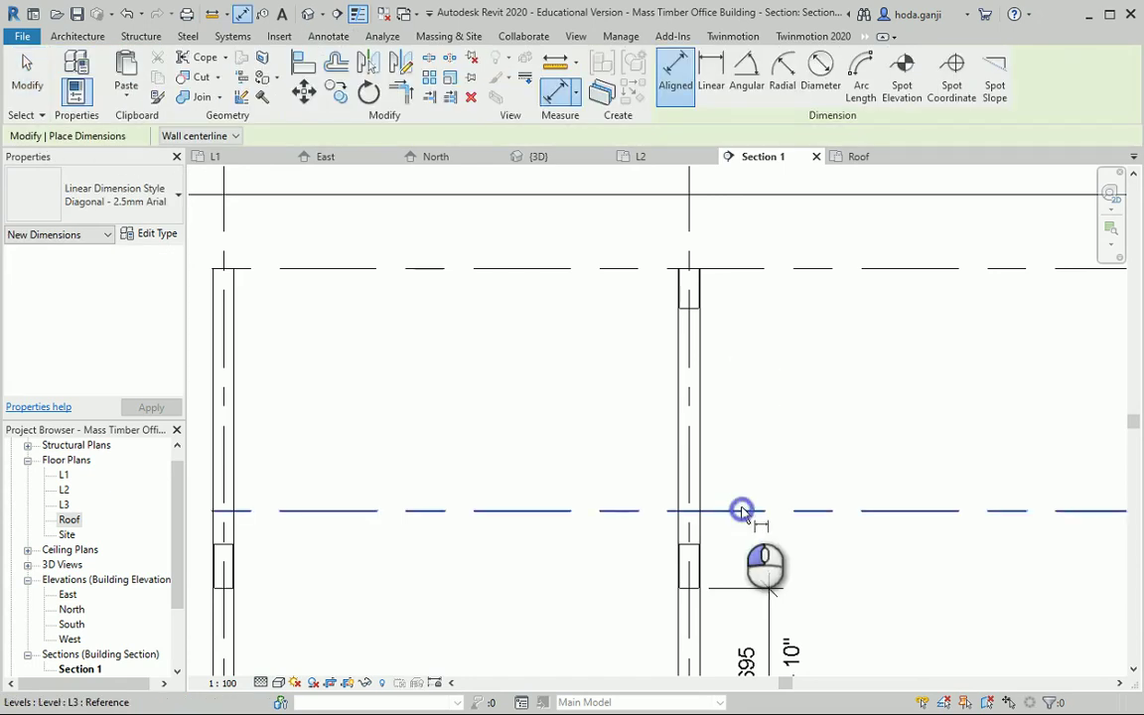
scroll(738, 318, up, 5)
click(674, 310)
scroll(754, 377, down, 3)
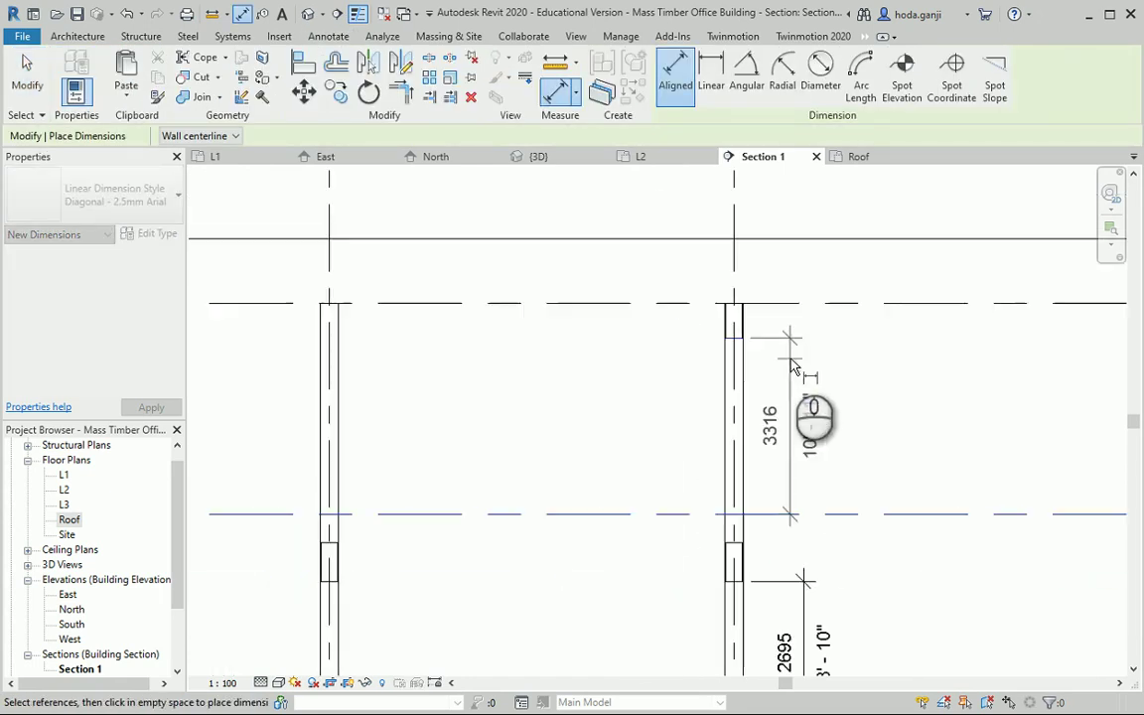
click(793, 397)
scroll(825, 390, down, 2)
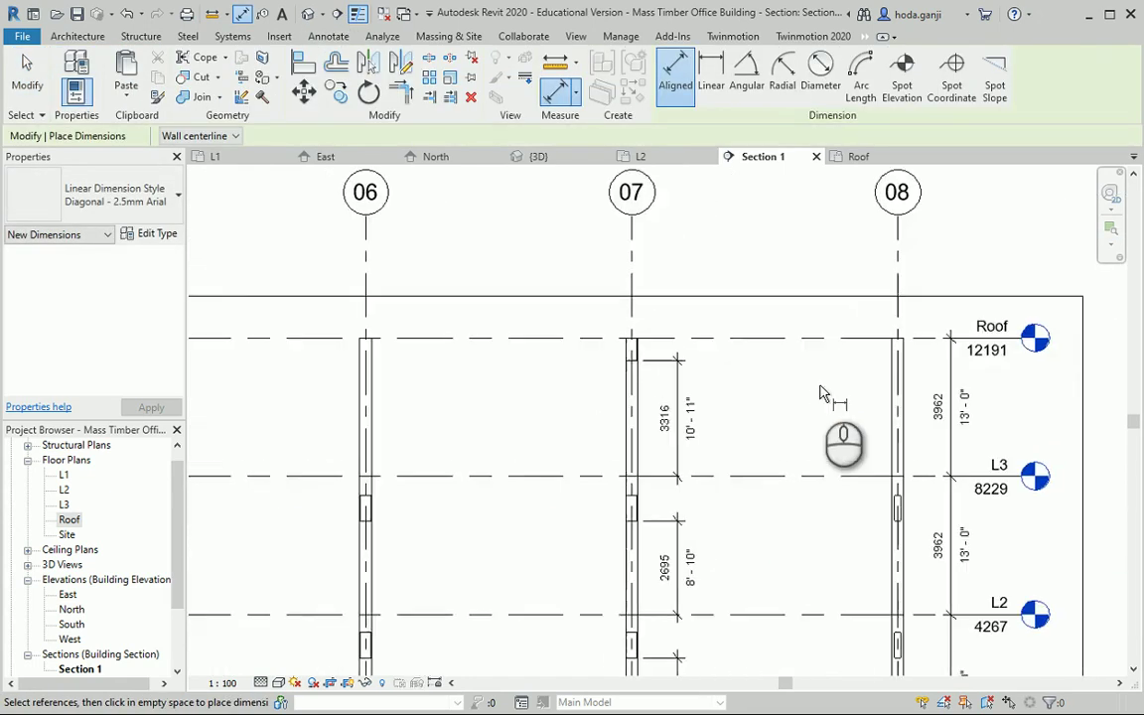
key(Escape)
key(Escape)
Switch to the PDF and check the clear height under the roof beam on the wall sections page.
mouse_move(671, 710)
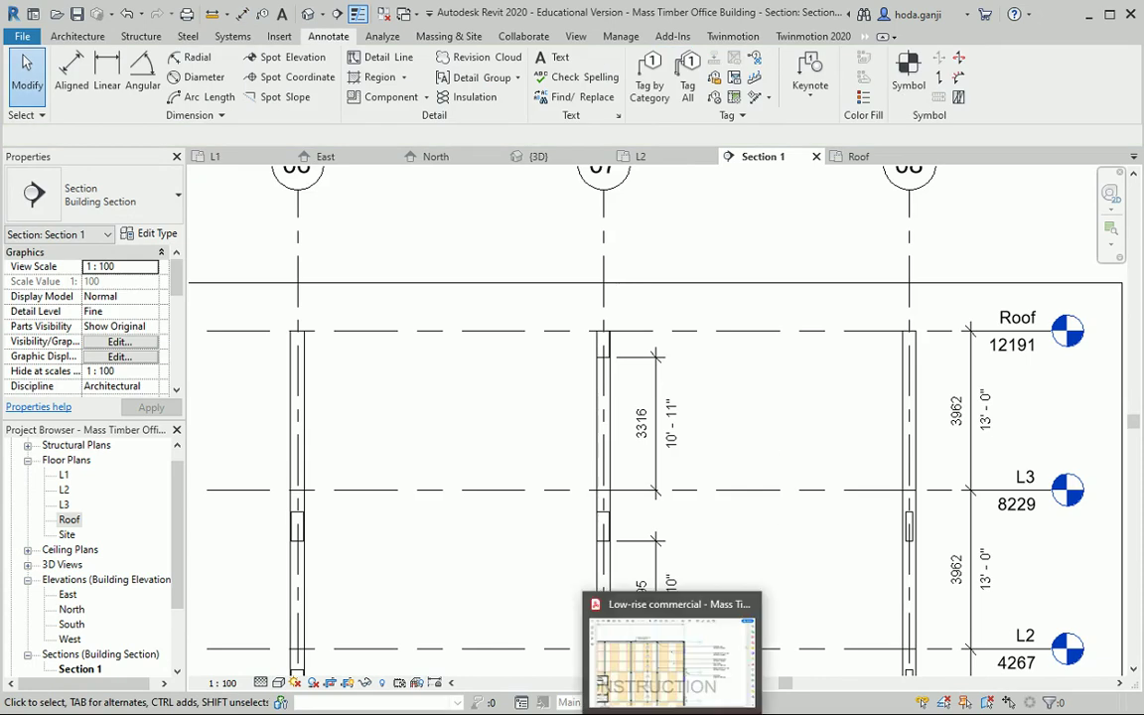
click(671, 657)
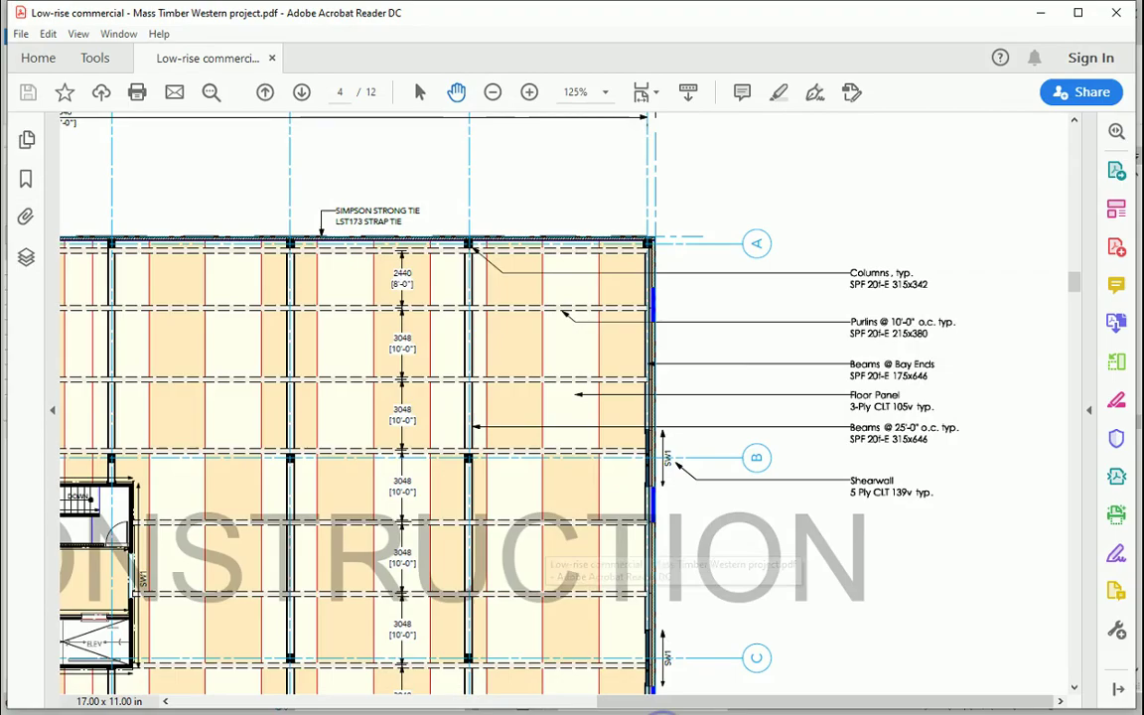
click(493, 93)
click(493, 92)
scroll(596, 248, down, 15)
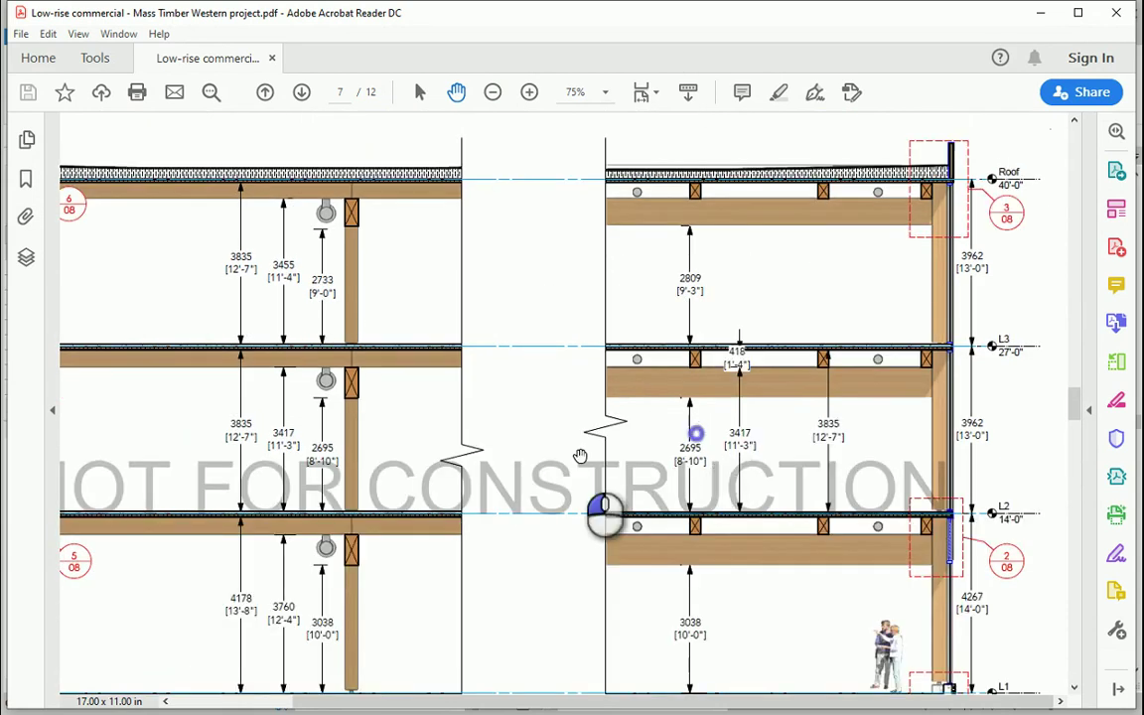
scroll(582, 455, down, 1)
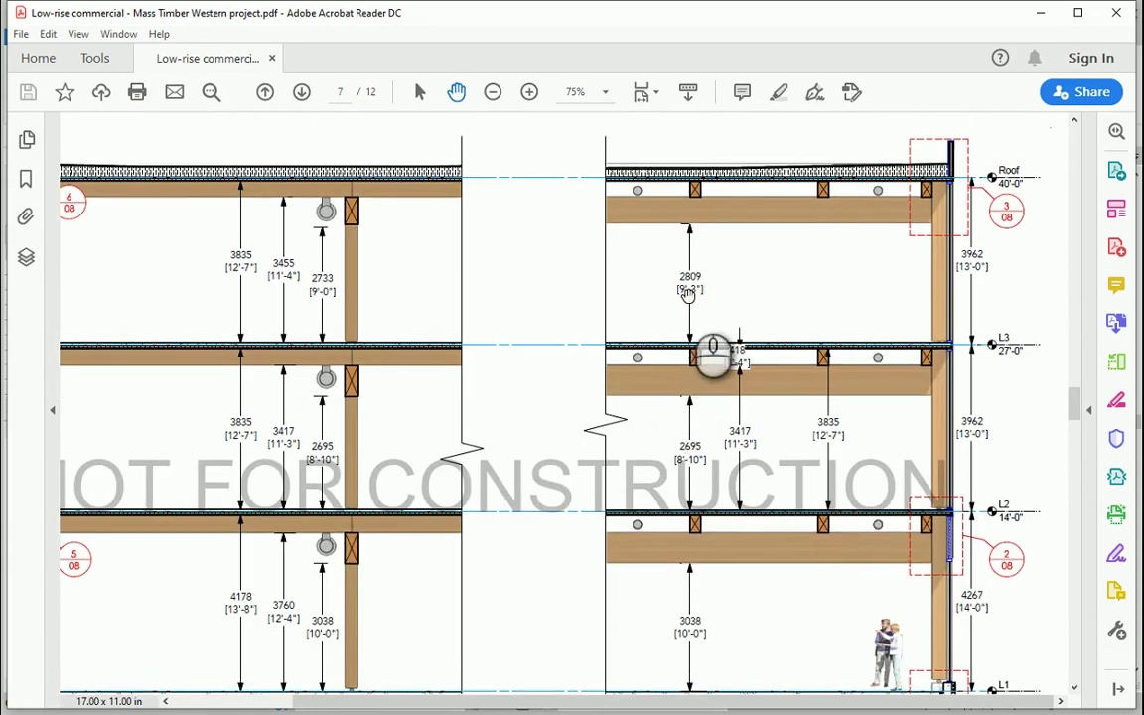
Switch to the Calculator and subtract the modelled clear height 3316 from the required 2809.
click(635, 711)
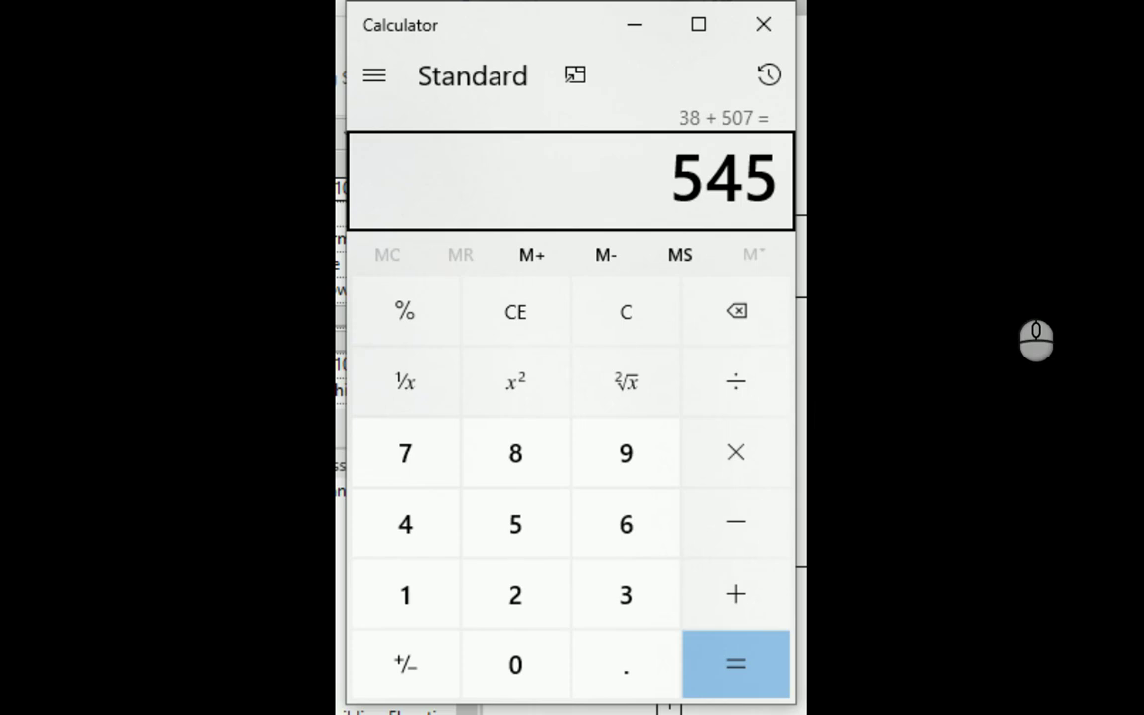
text(2809 - )
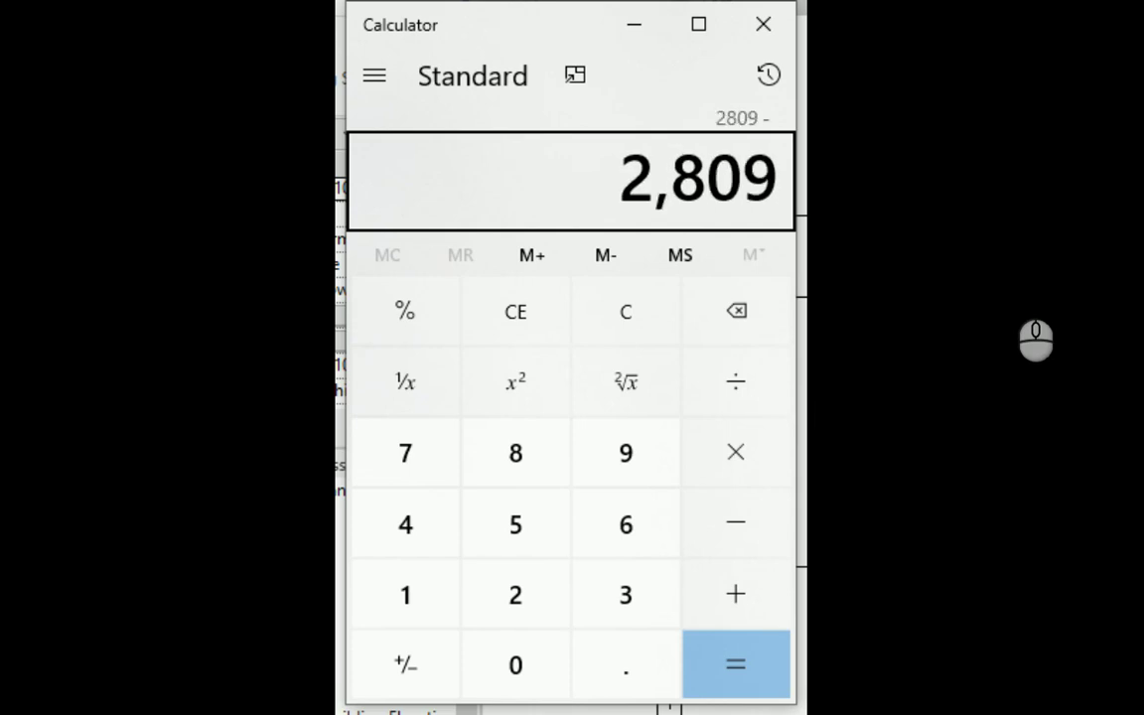
text(3316)
key(Return)
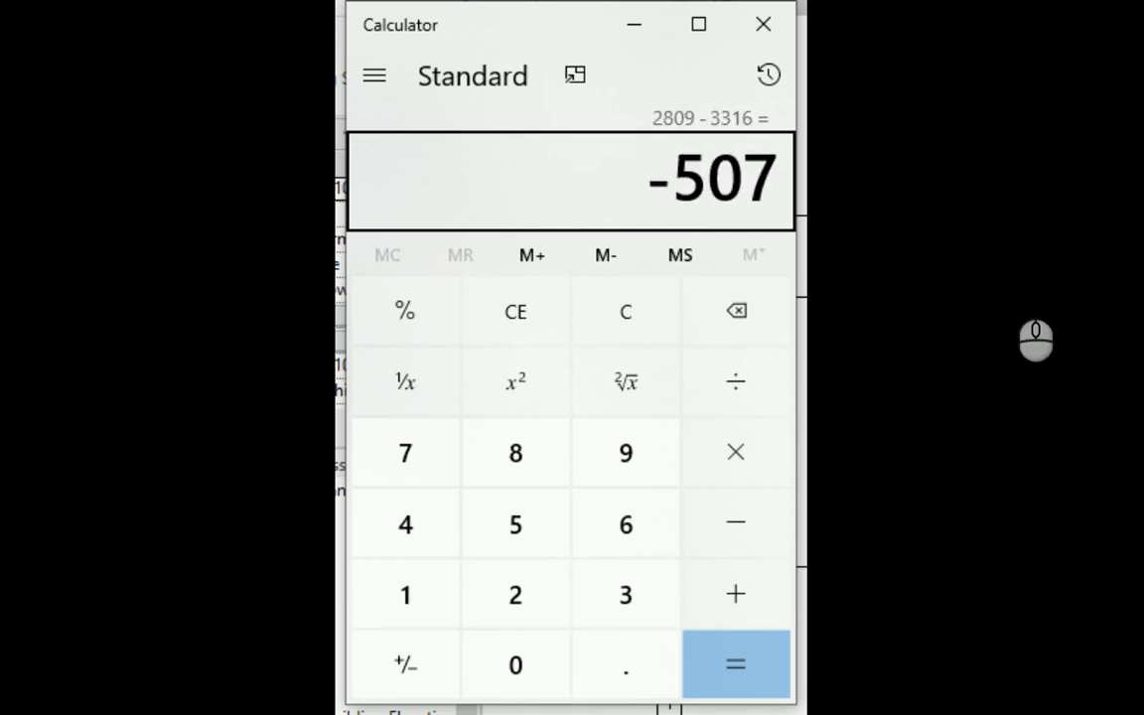
Back in Revit's Section 1, set the grid 07 roof beam's start and end level offsets to -507.
click(990, 348)
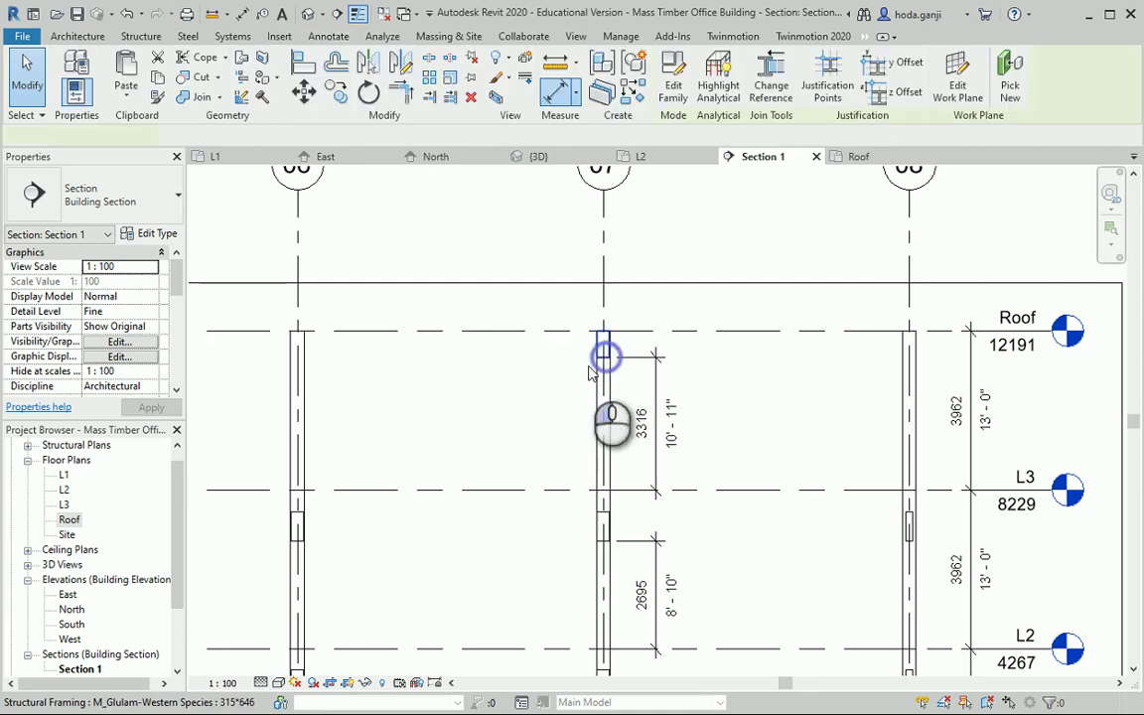
click(605, 349)
click(127, 294)
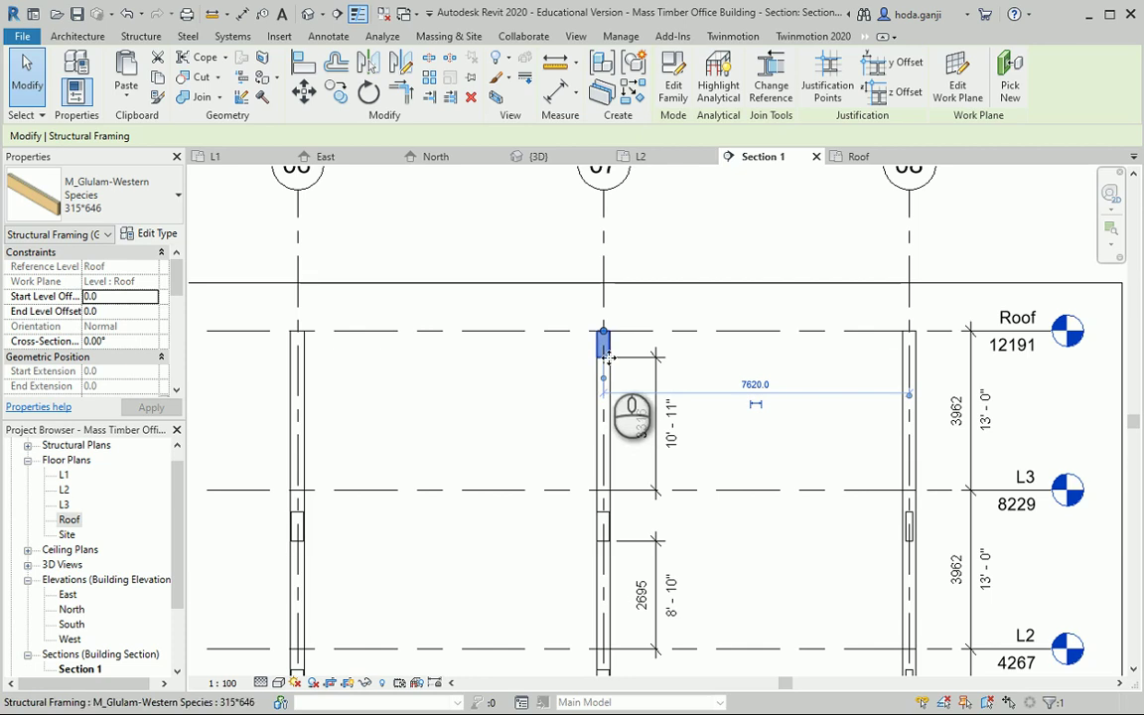
click(117, 295)
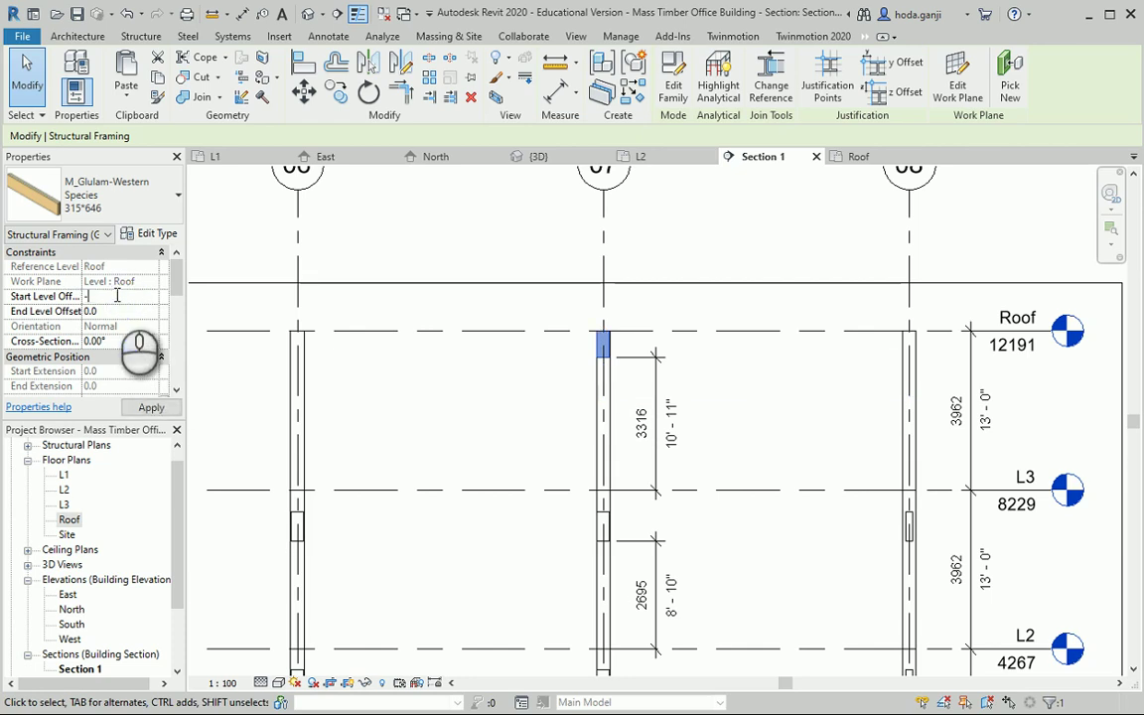
text(-507)
key(Tab)
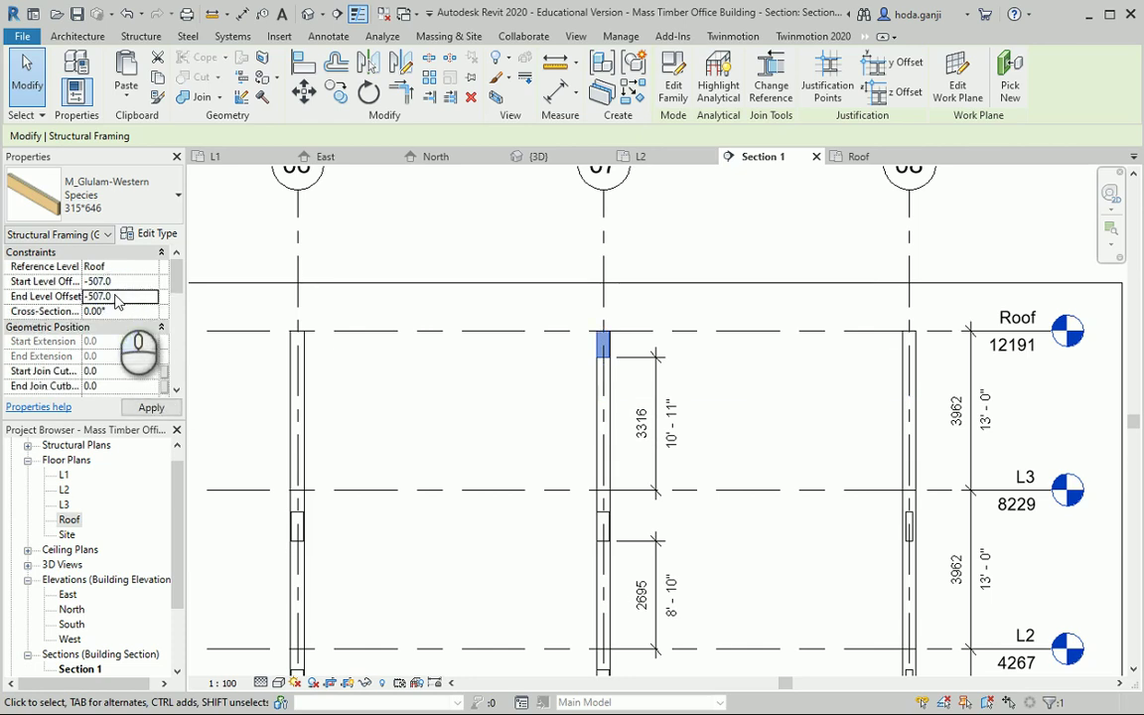
click(523, 459)
Compare the clear height under the grid 07 roof beam with the dimension on the PDF wall section.
scroll(607, 467, up, 3)
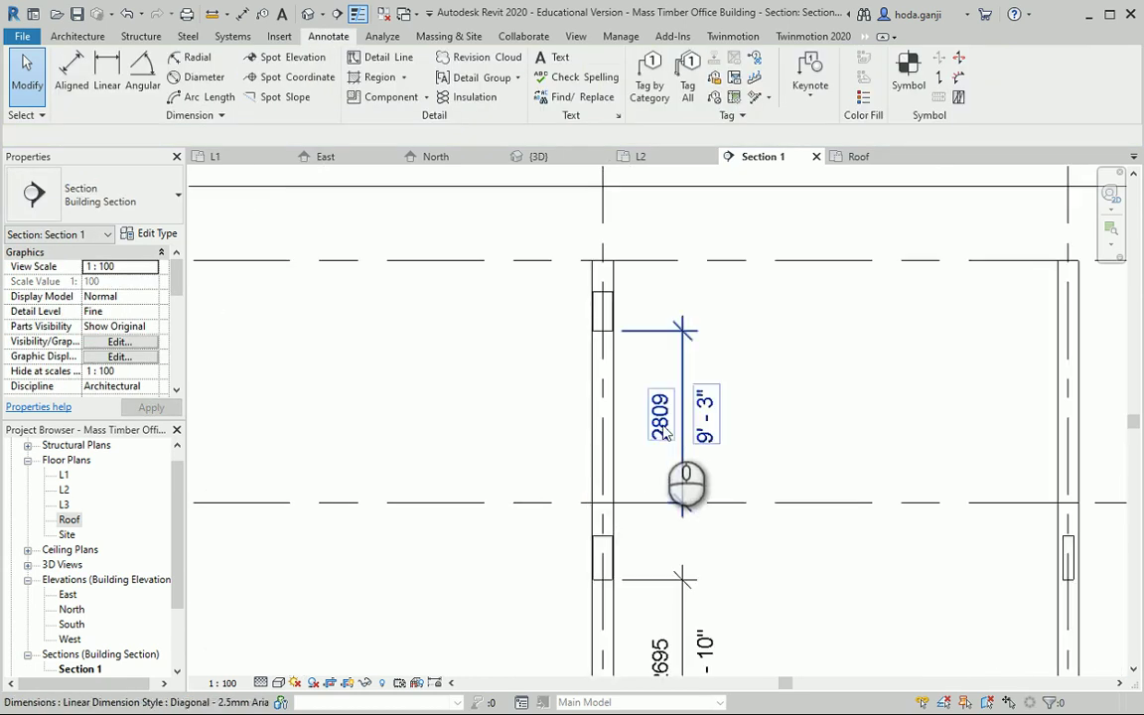
key(alt+Tab)
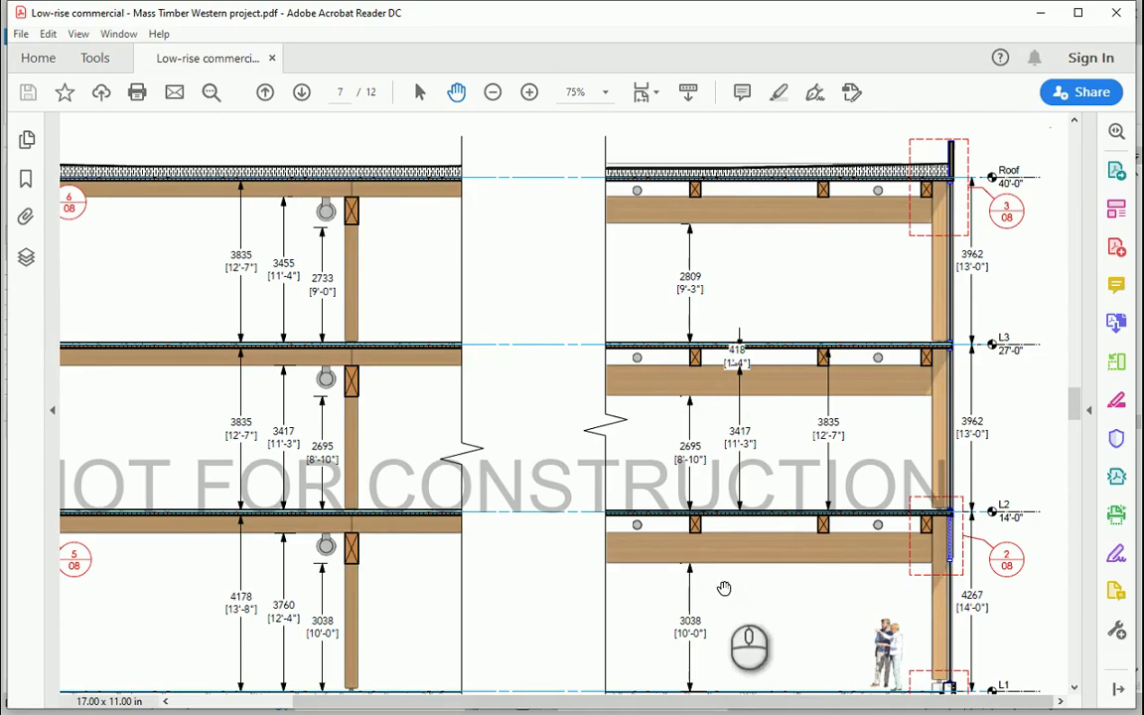
key(alt+Tab)
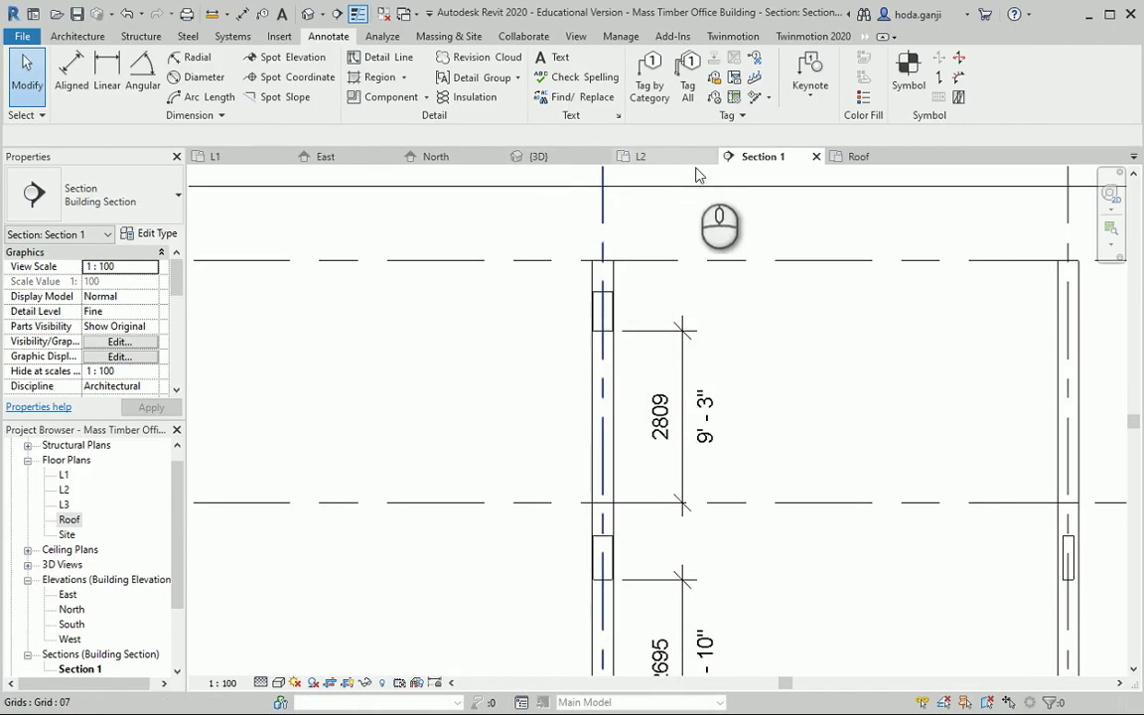
On the Roof plan, copy the grid 07 beam to grids 06, 05, 04, 03 and 02 with multiple copying.
click(857, 157)
scroll(796, 268, down, 2)
scroll(774, 370, up, 2)
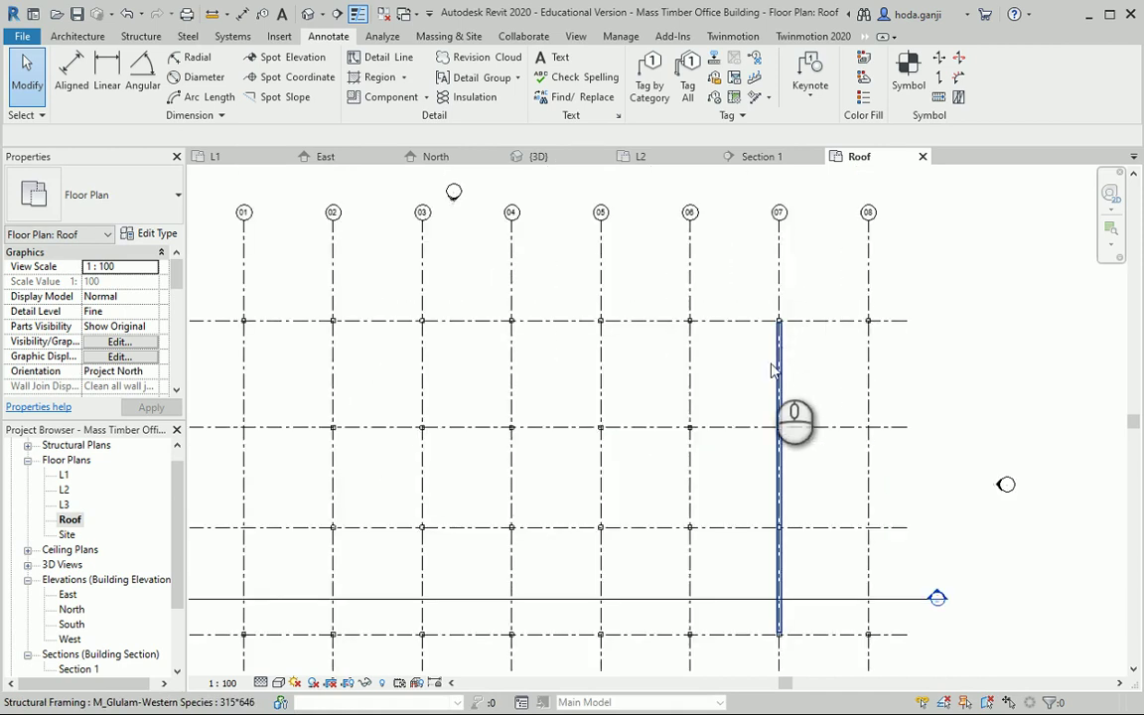
click(778, 368)
click(337, 91)
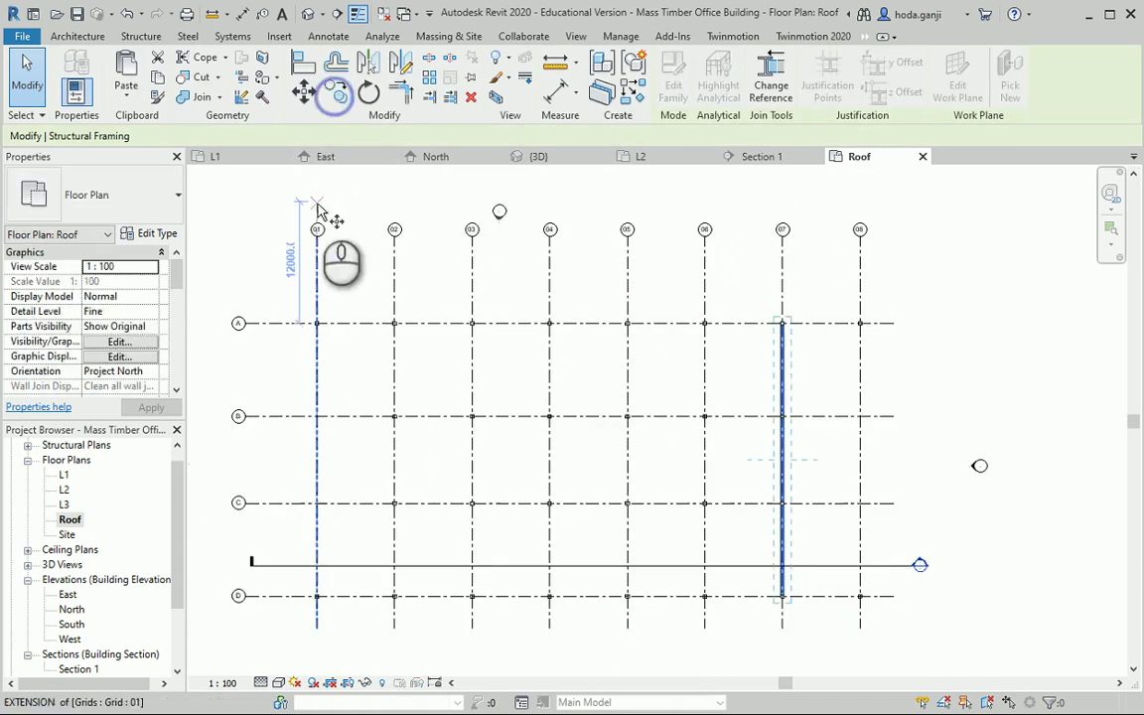
click(778, 283)
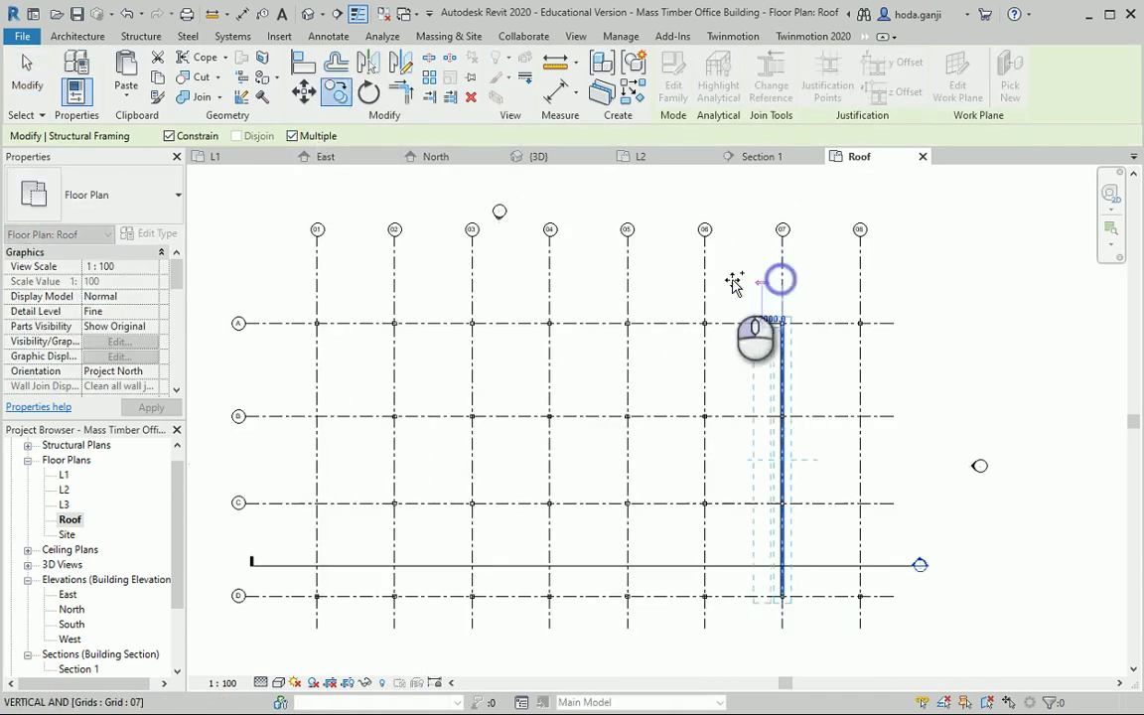
click(701, 281)
click(627, 270)
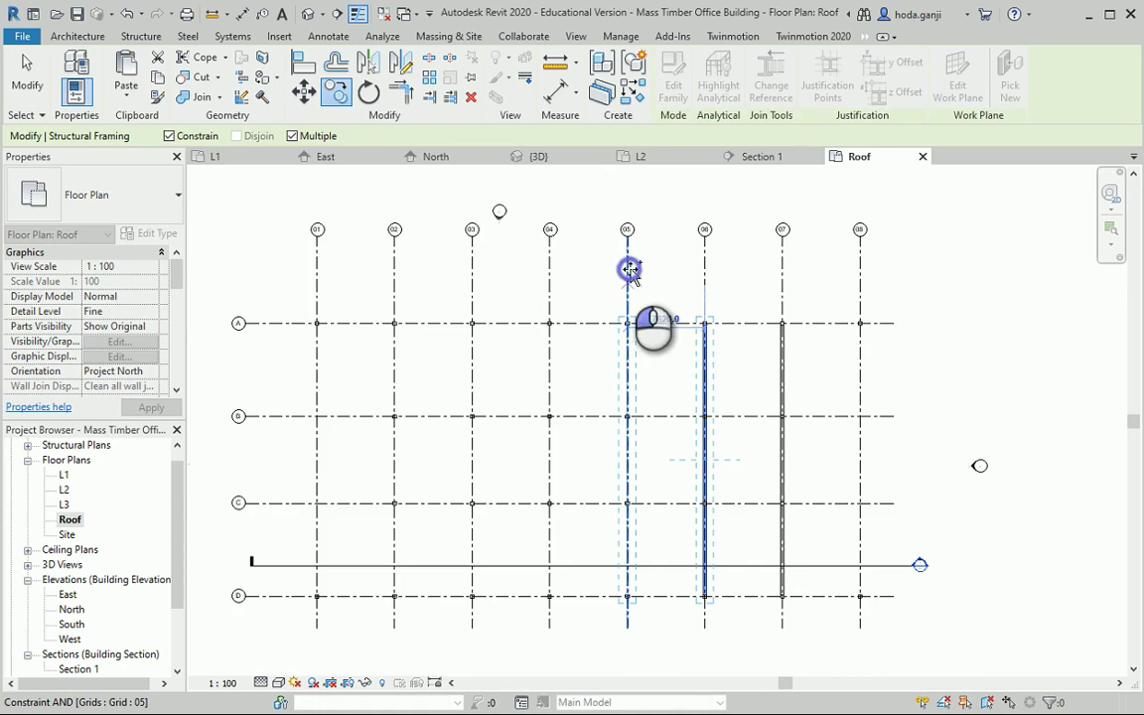
click(549, 270)
click(476, 274)
click(395, 273)
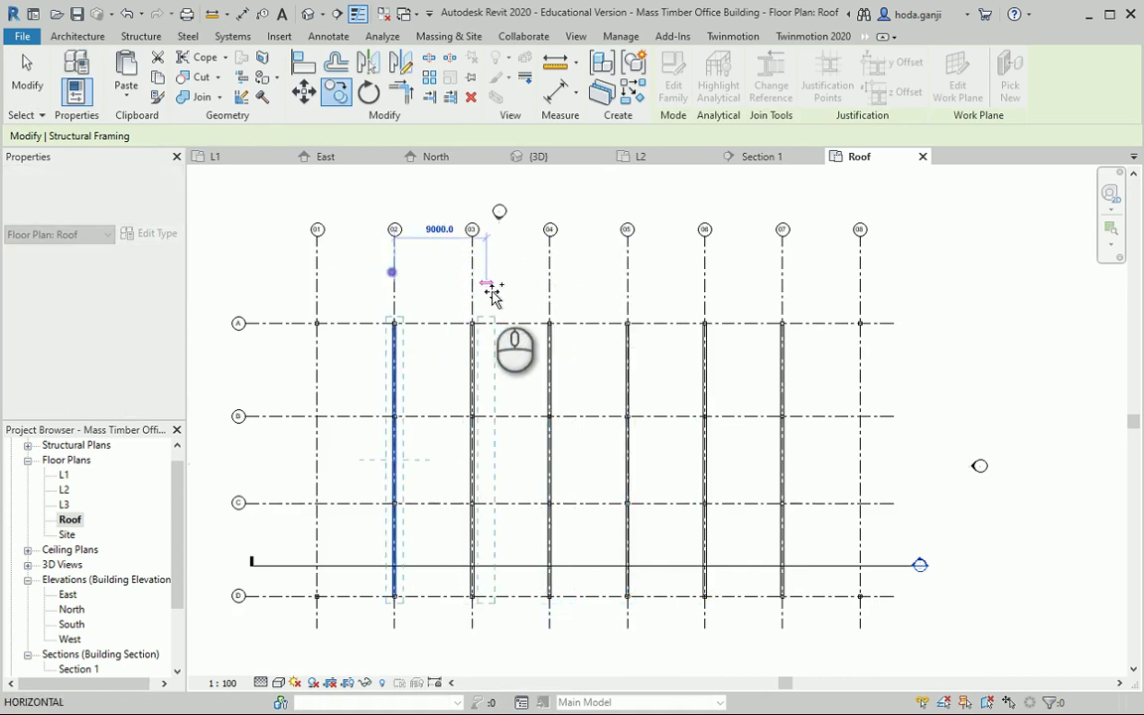
key(Escape)
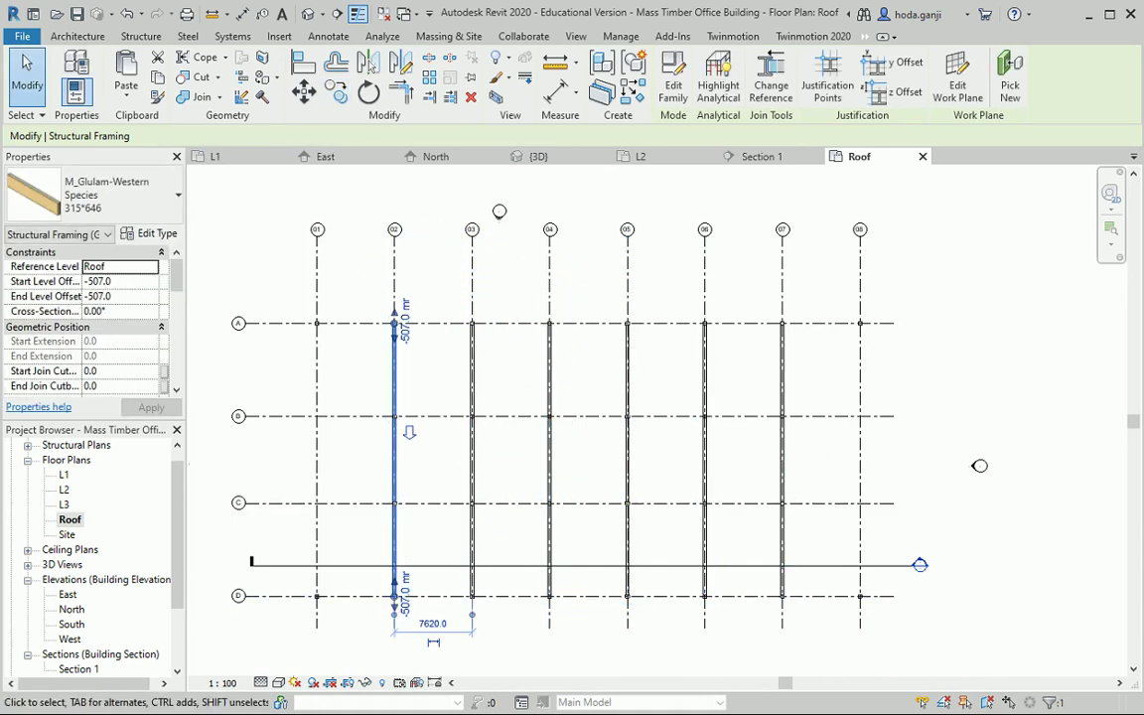
Switch to the PDF and examine the beam size noted for the bay ends on the roof framing plan.
key(alt+Tab)
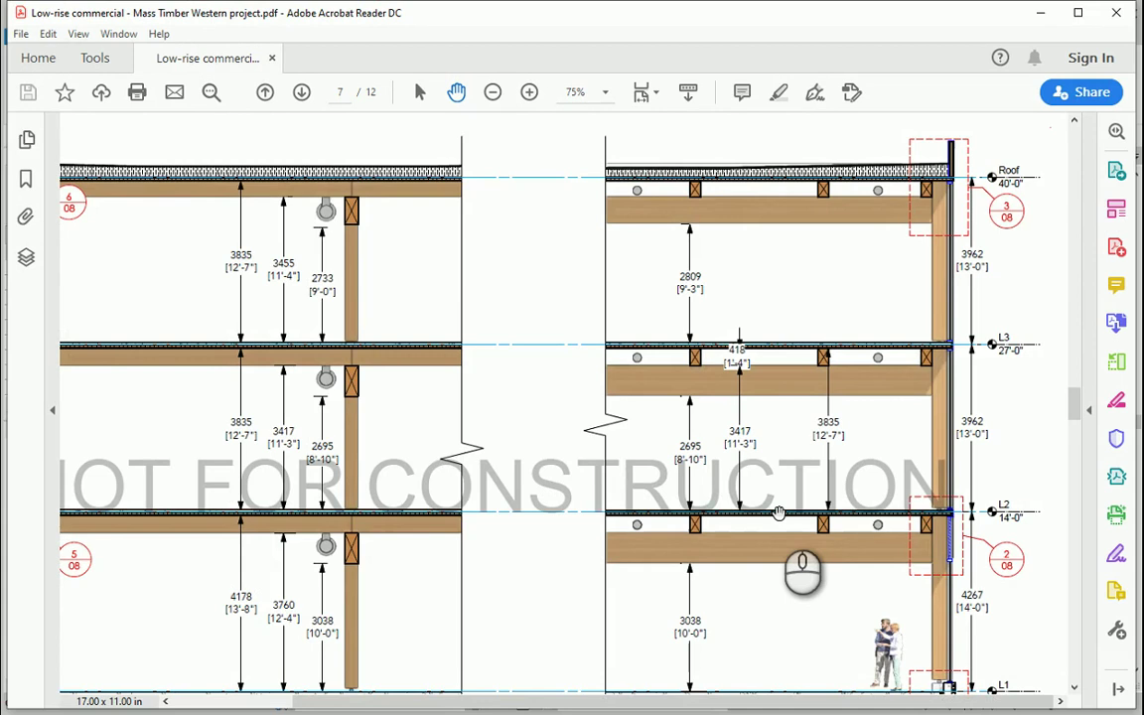
scroll(779, 512, up, 20)
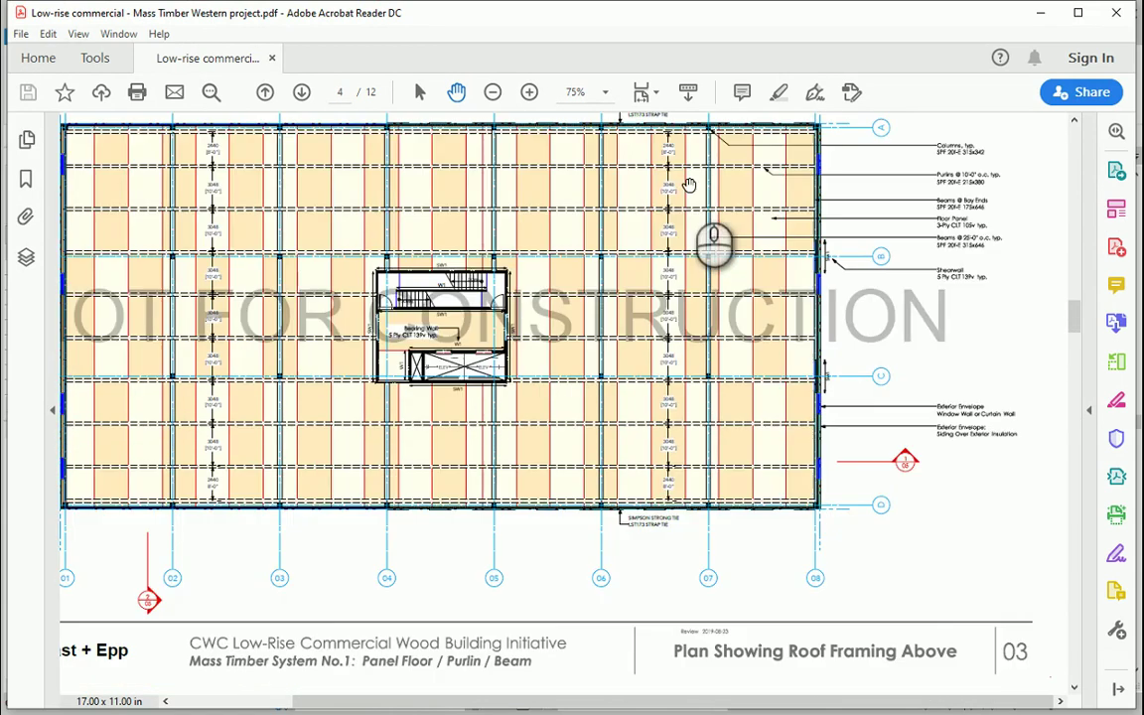
scroll(784, 355, up, 5)
scroll(784, 355, down, 5)
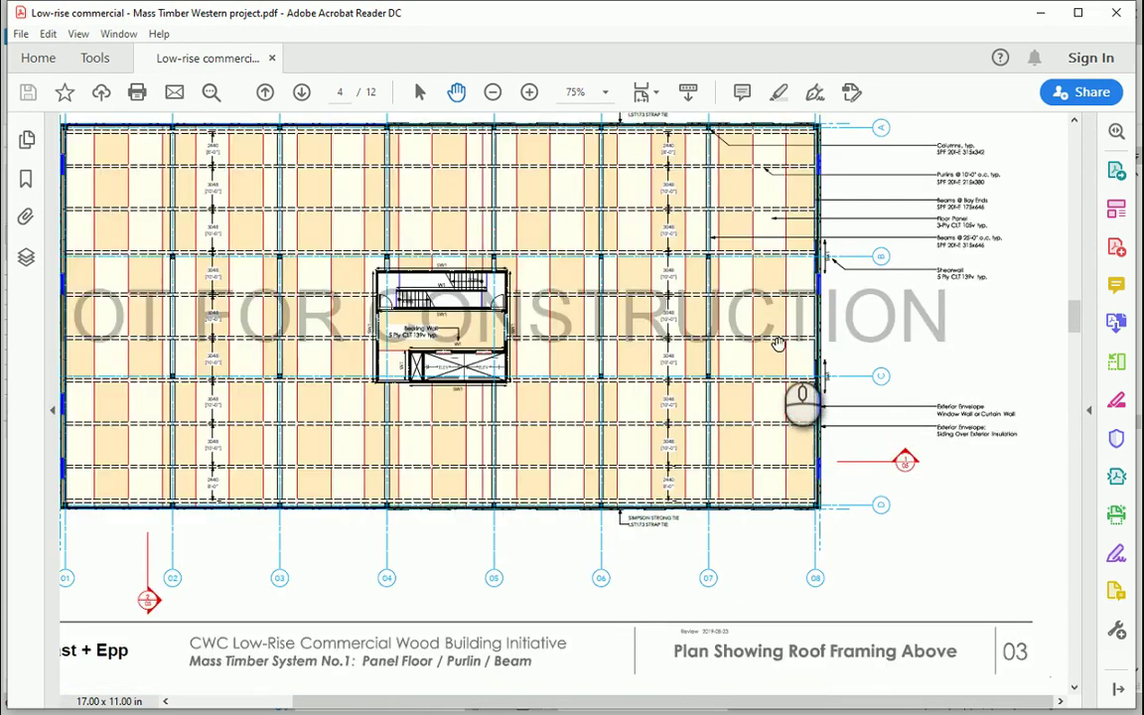
click(529, 91)
click(529, 92)
drag(812, 401, 144, 477)
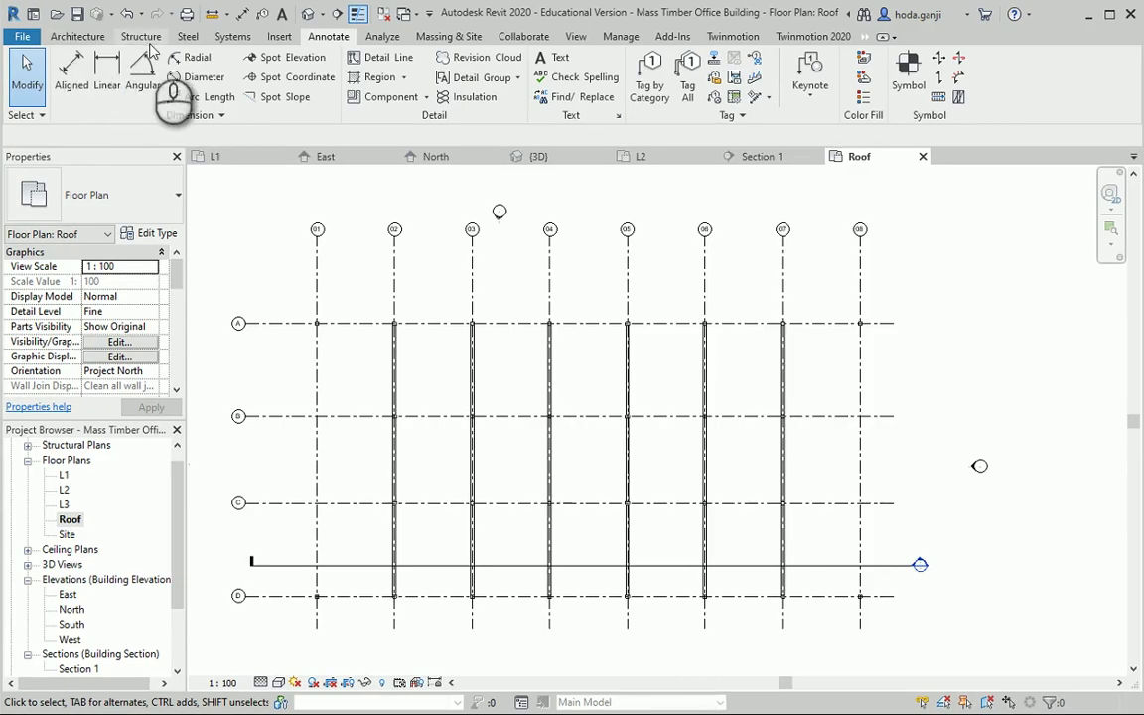
In Revit, start a structural beam and duplicate the 315*646 type as 175*646 with width b set to 175.
click(144, 40)
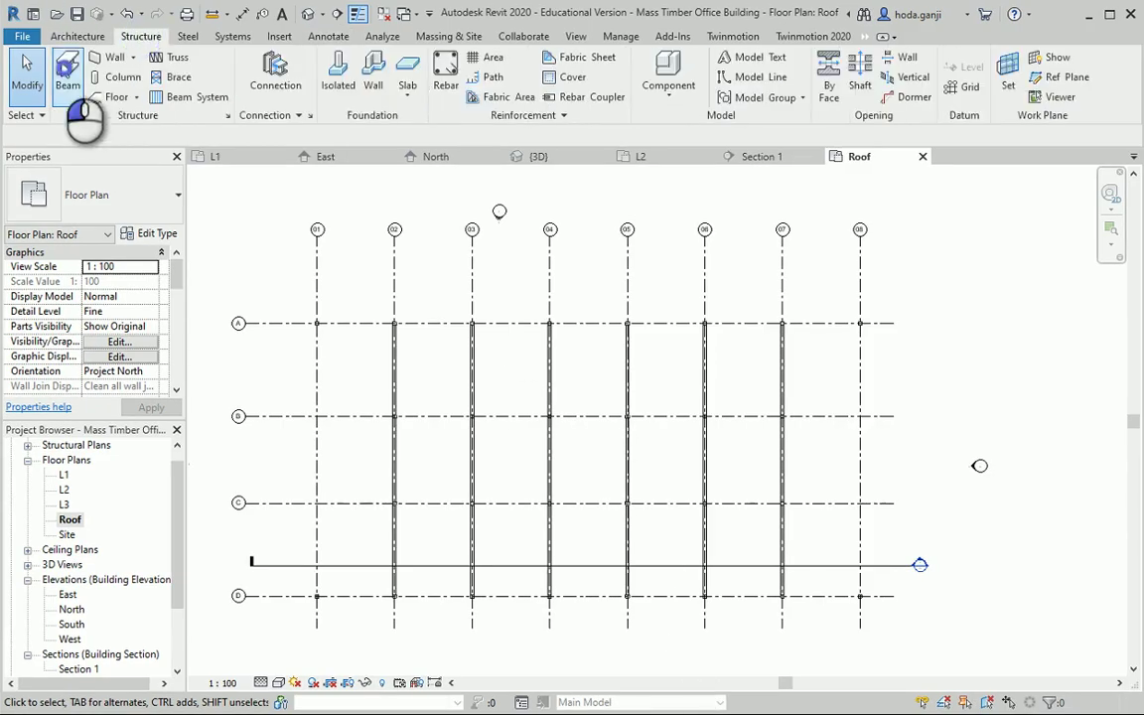
click(69, 79)
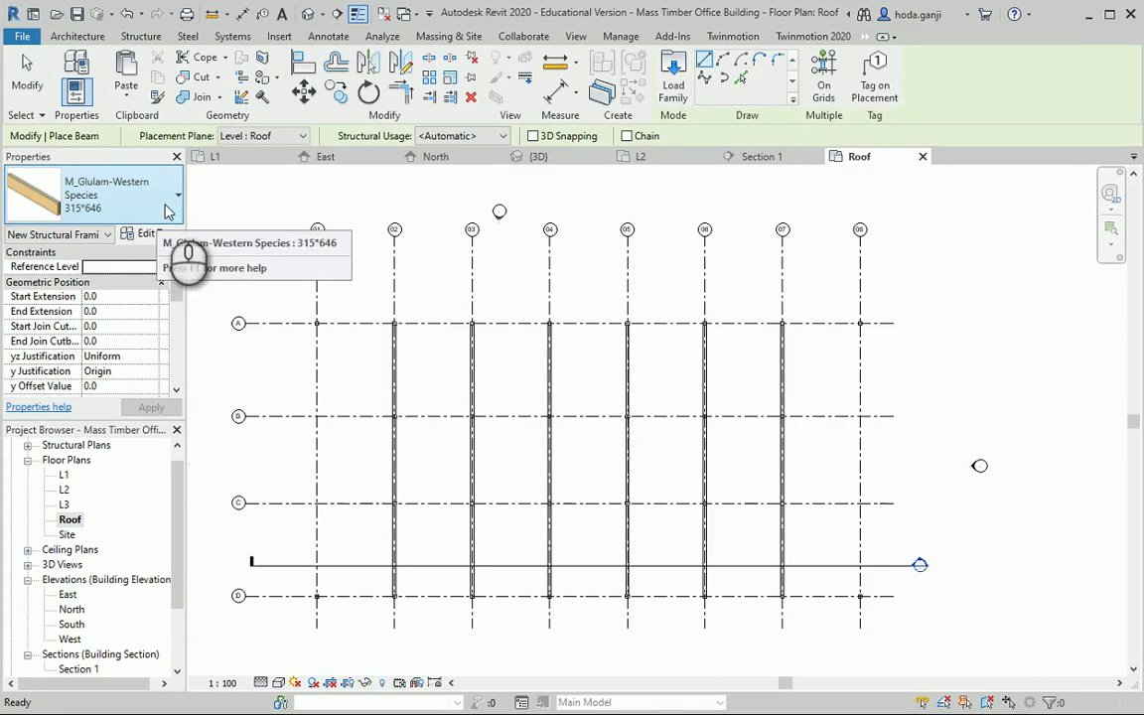
click(159, 234)
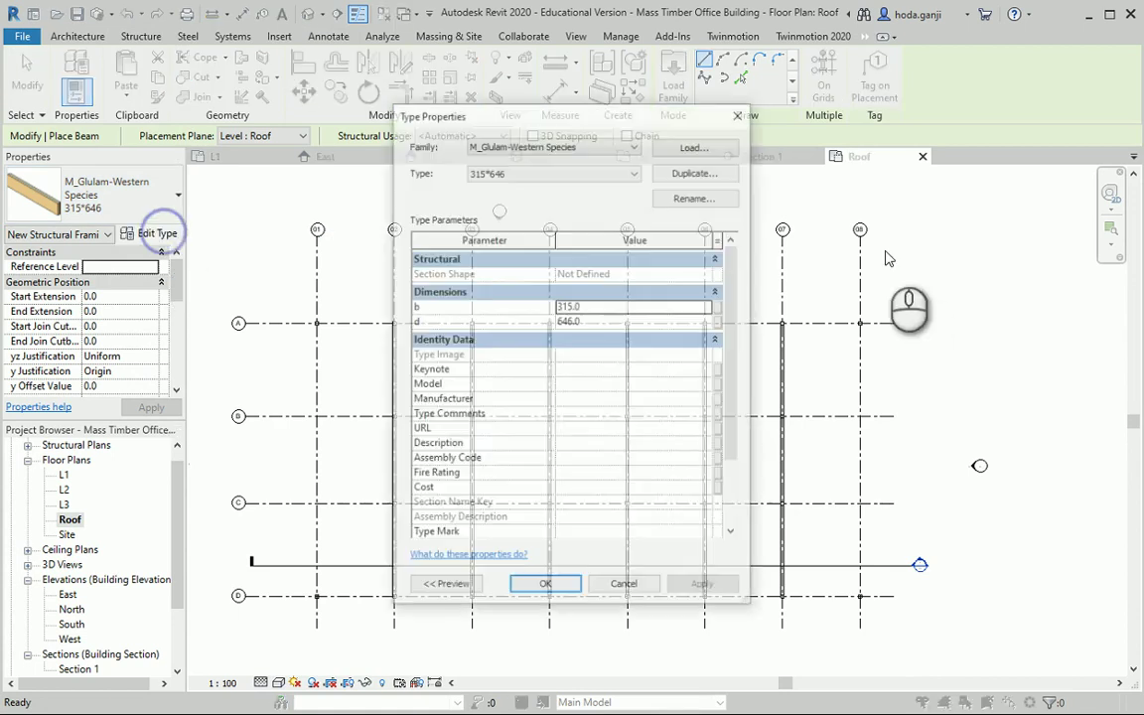
click(696, 170)
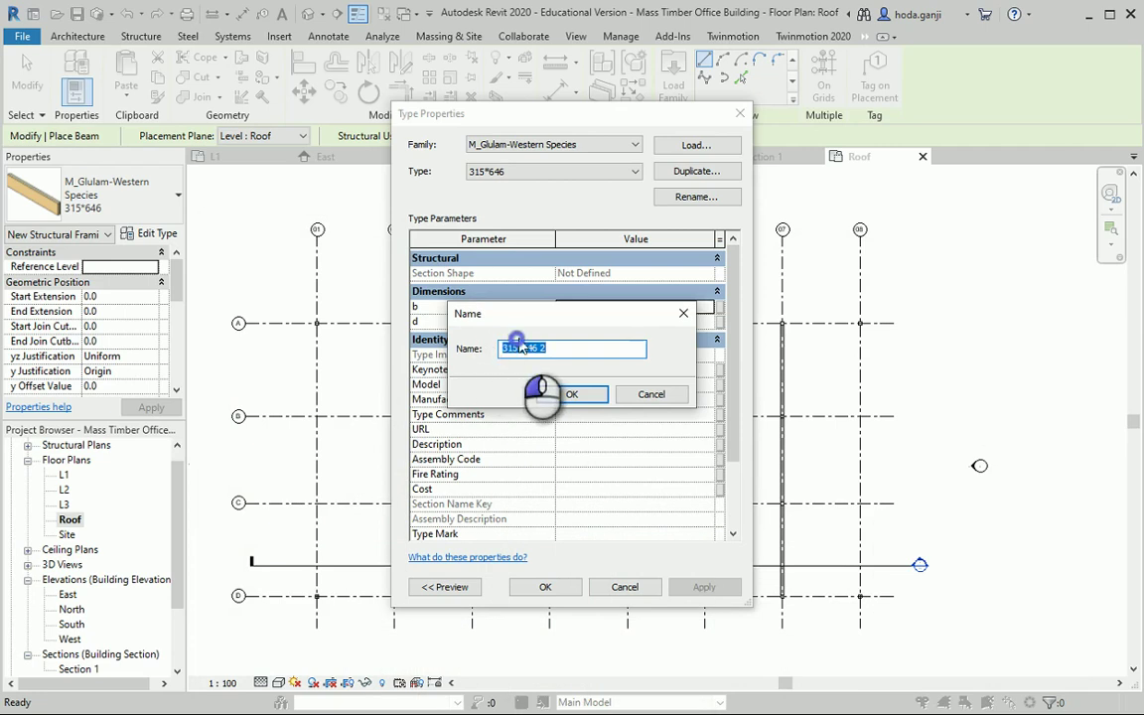
drag(516, 350, 477, 359)
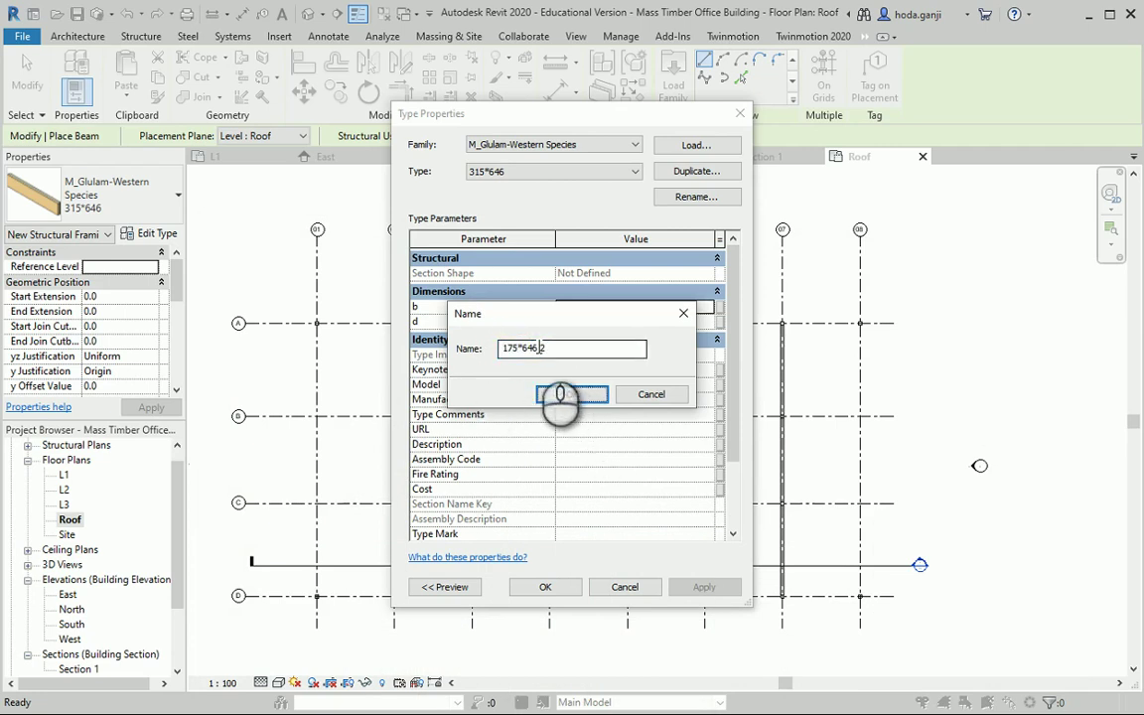
click(571, 394)
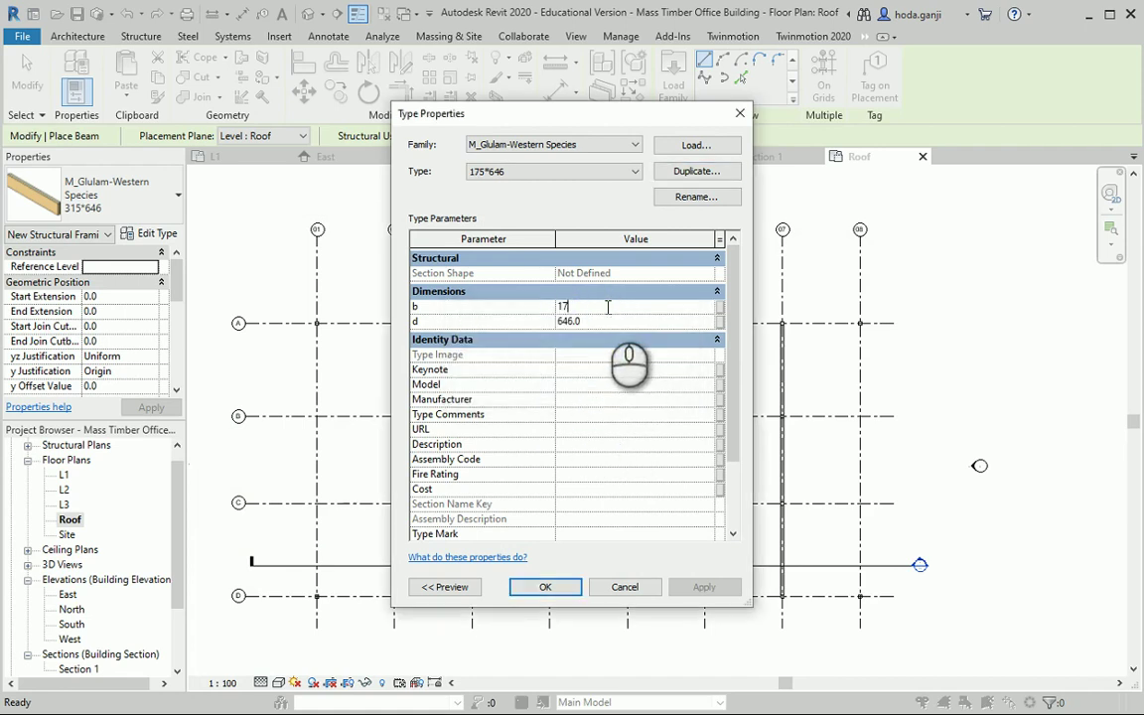
click(546, 587)
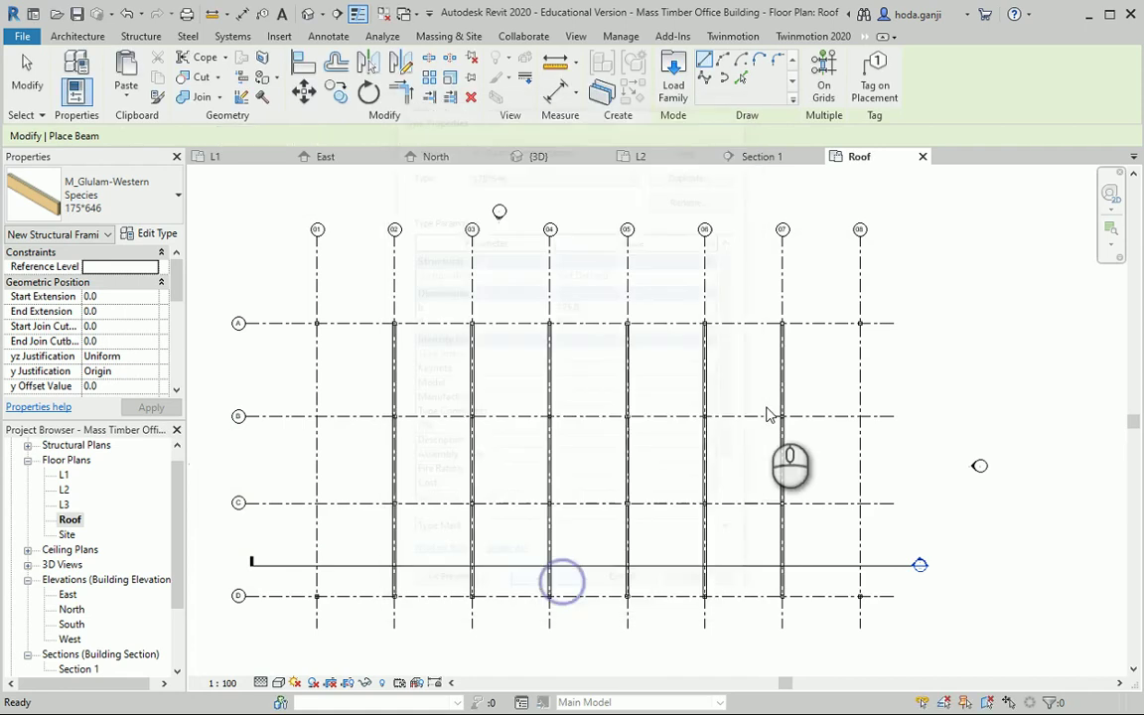
Place a 175*646 beam along grid 08 on the Roof plan, from the grid A column to the grid D column.
scroll(871, 327, up, 4)
click(880, 326)
scroll(894, 331, down, 5)
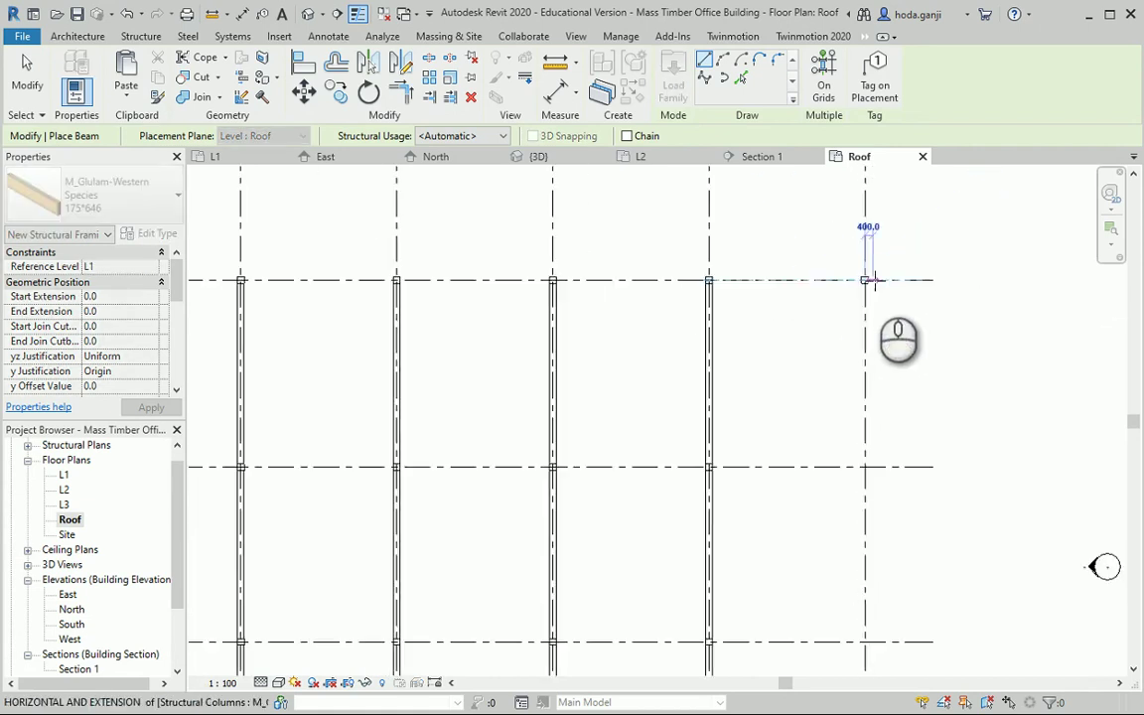
scroll(874, 616, up, 3)
scroll(874, 606, up, 4)
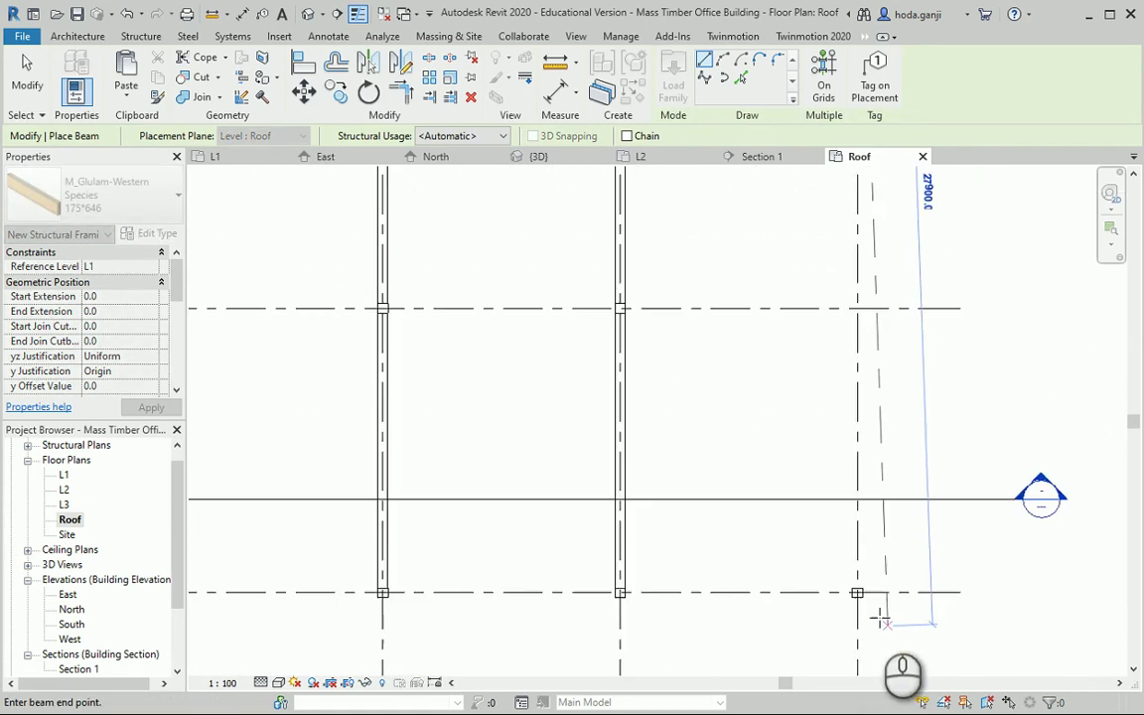
click(836, 566)
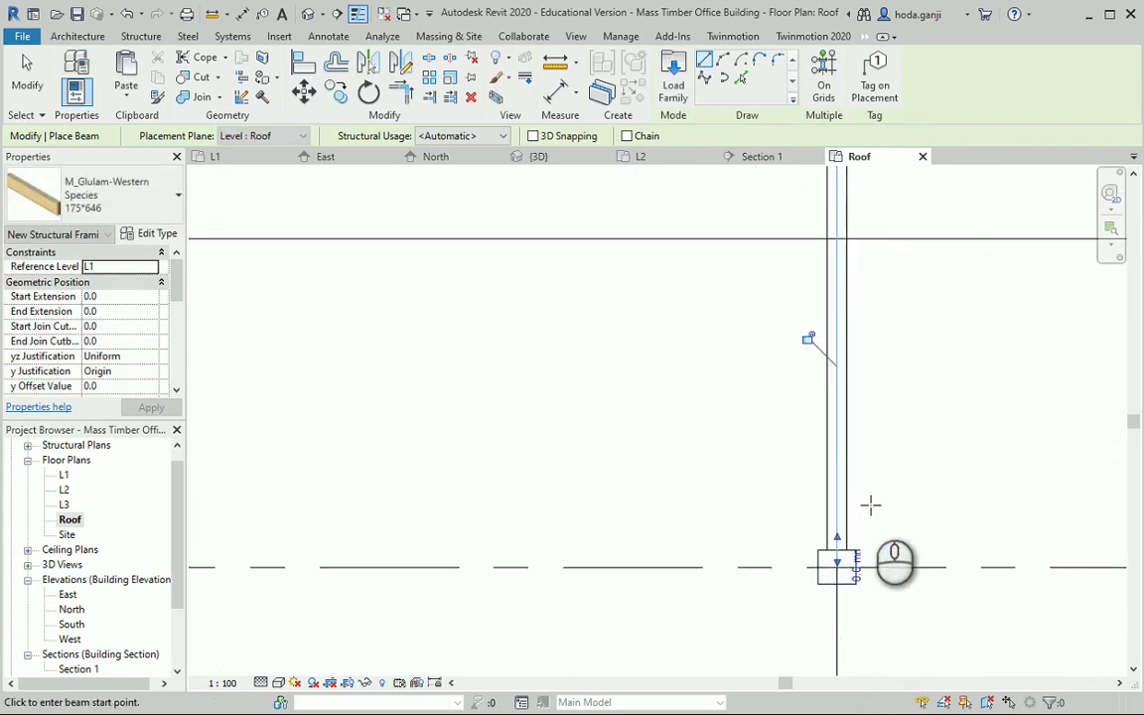
key(Escape)
key(Escape)
In Section 1, set the grid 08 roof beam's start and end level offsets to -507.
click(764, 158)
scroll(570, 383, down, 2)
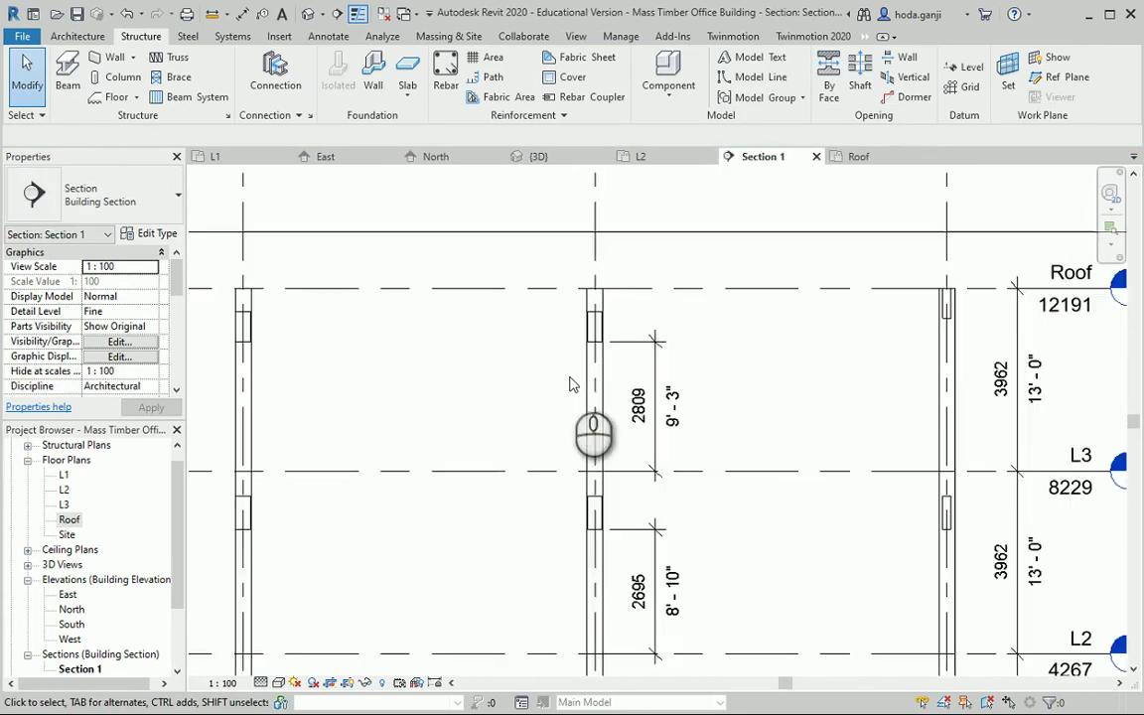
scroll(938, 313, up, 2)
click(956, 318)
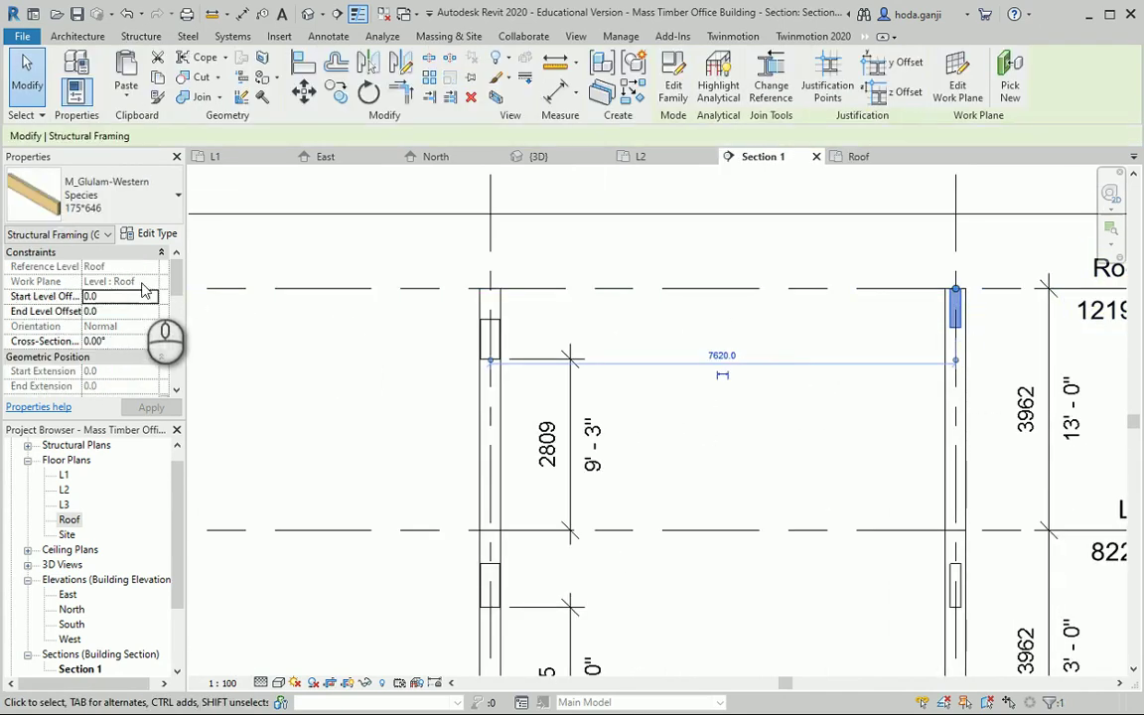
click(139, 296)
text(-50)
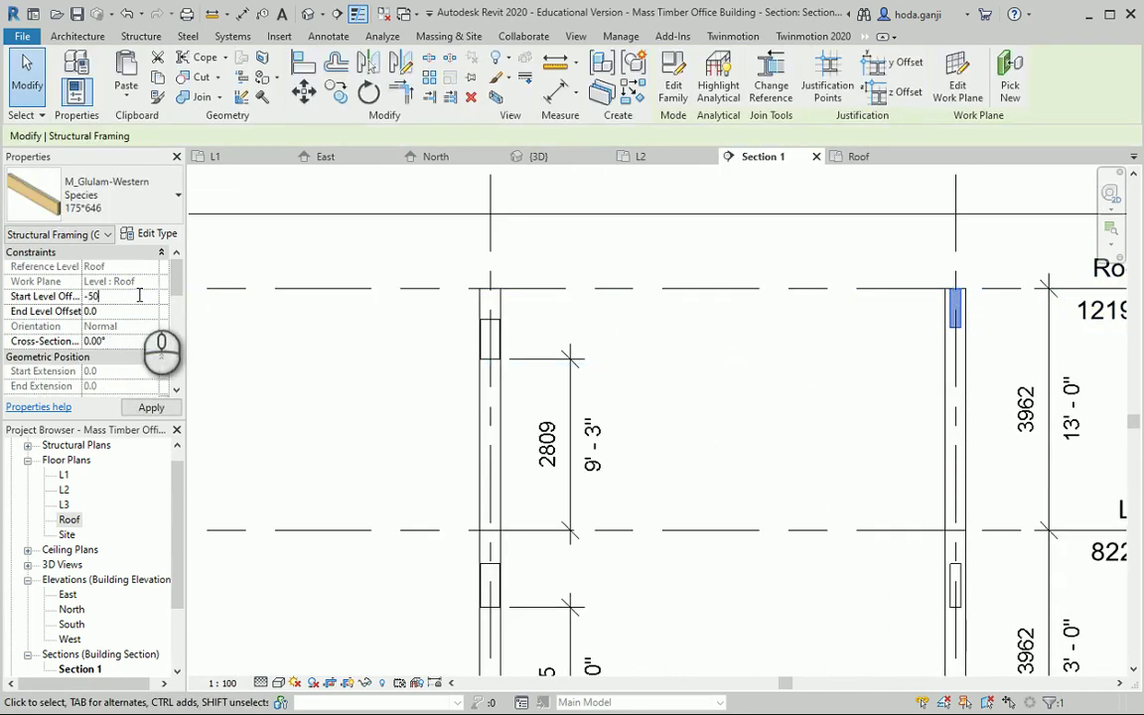
text(7)
key(Return)
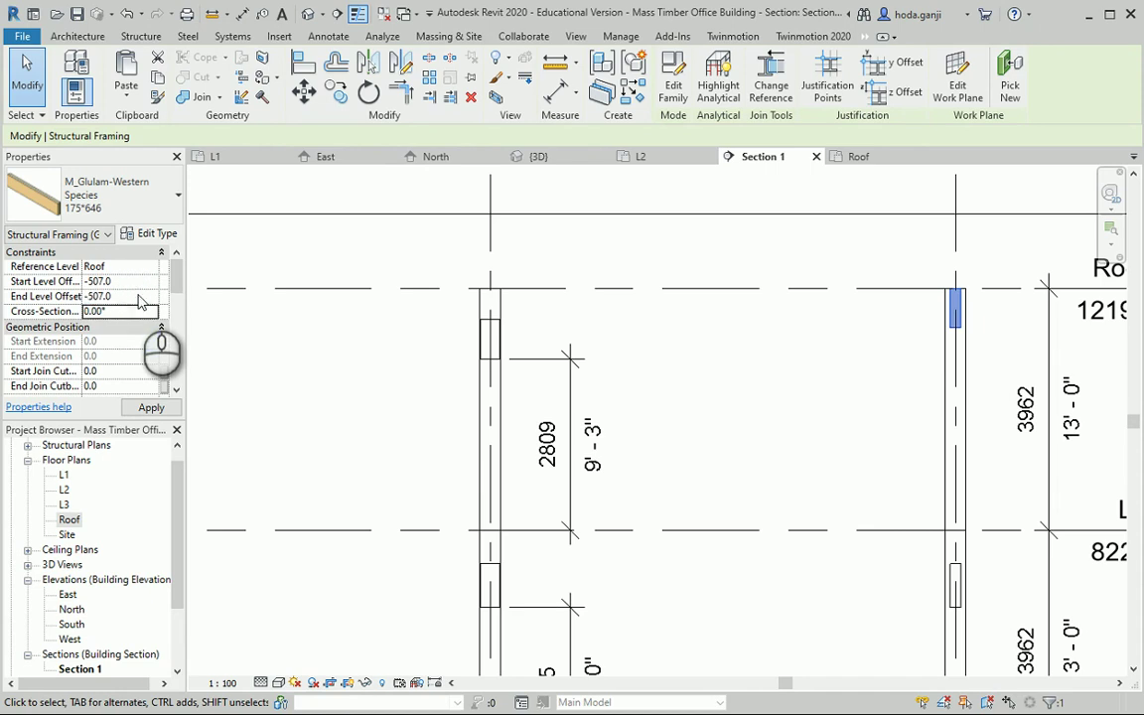
click(791, 460)
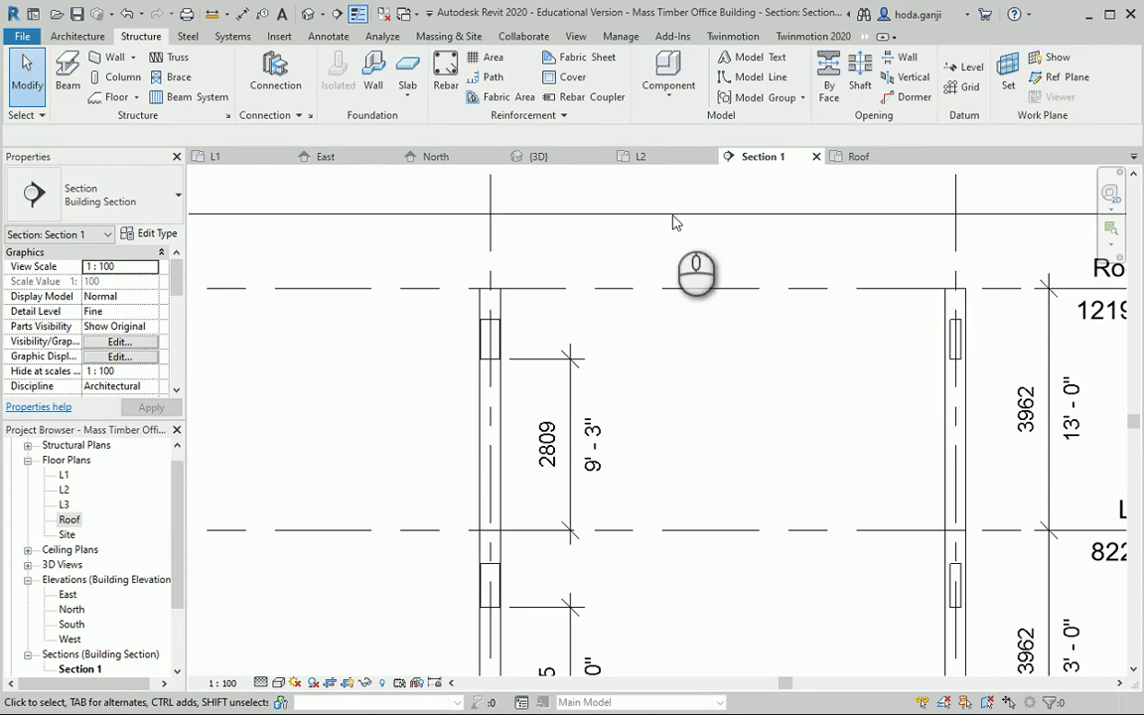
In the Roof floor plan, copy the 175*646 end beam from grid 08 onto grid 01.
click(842, 155)
scroll(862, 390, down, 3)
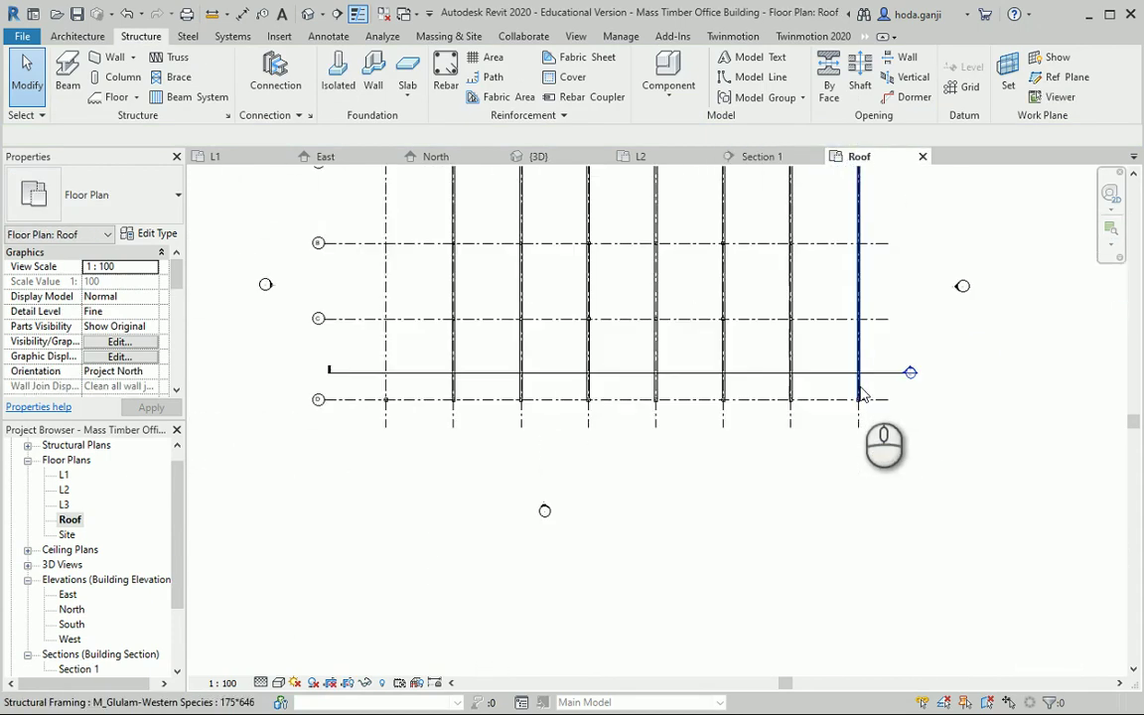
scroll(771, 189, up, 2)
click(872, 288)
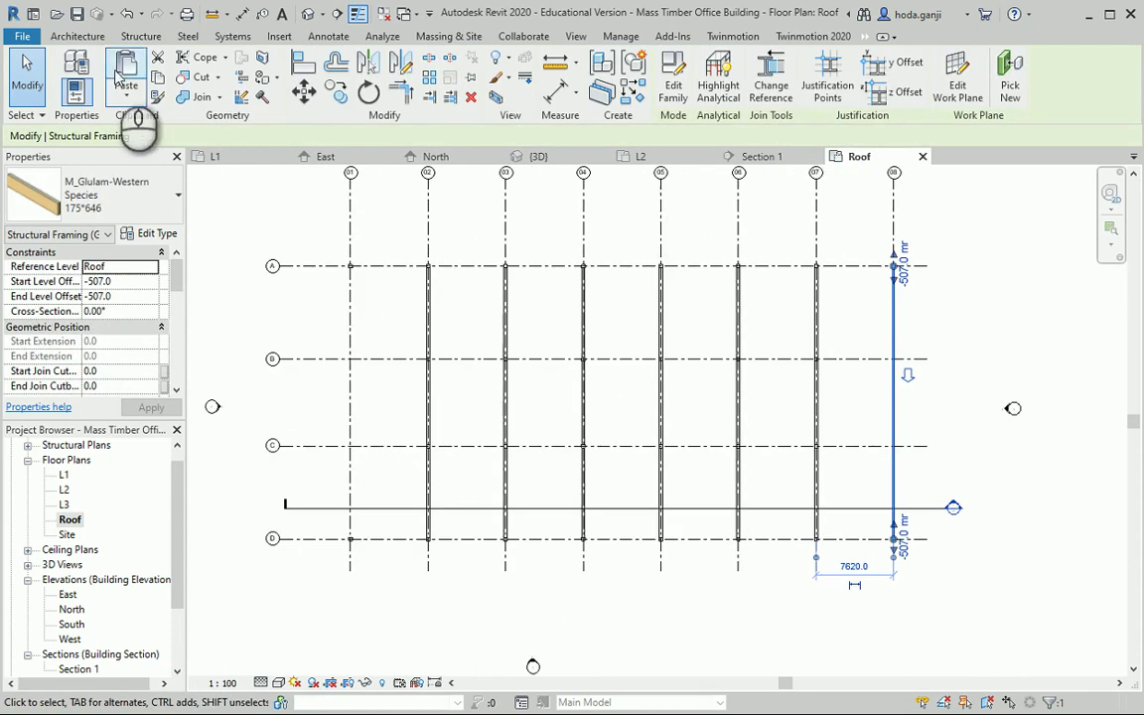
click(336, 89)
click(895, 217)
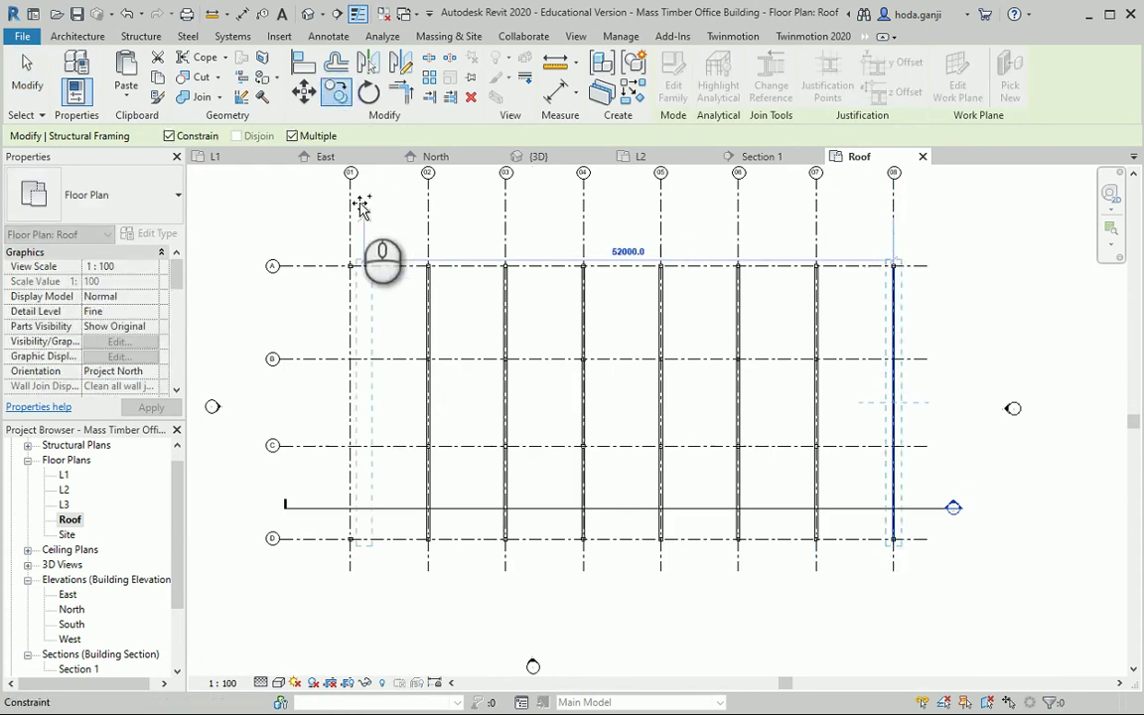
click(350, 209)
key(Escape)
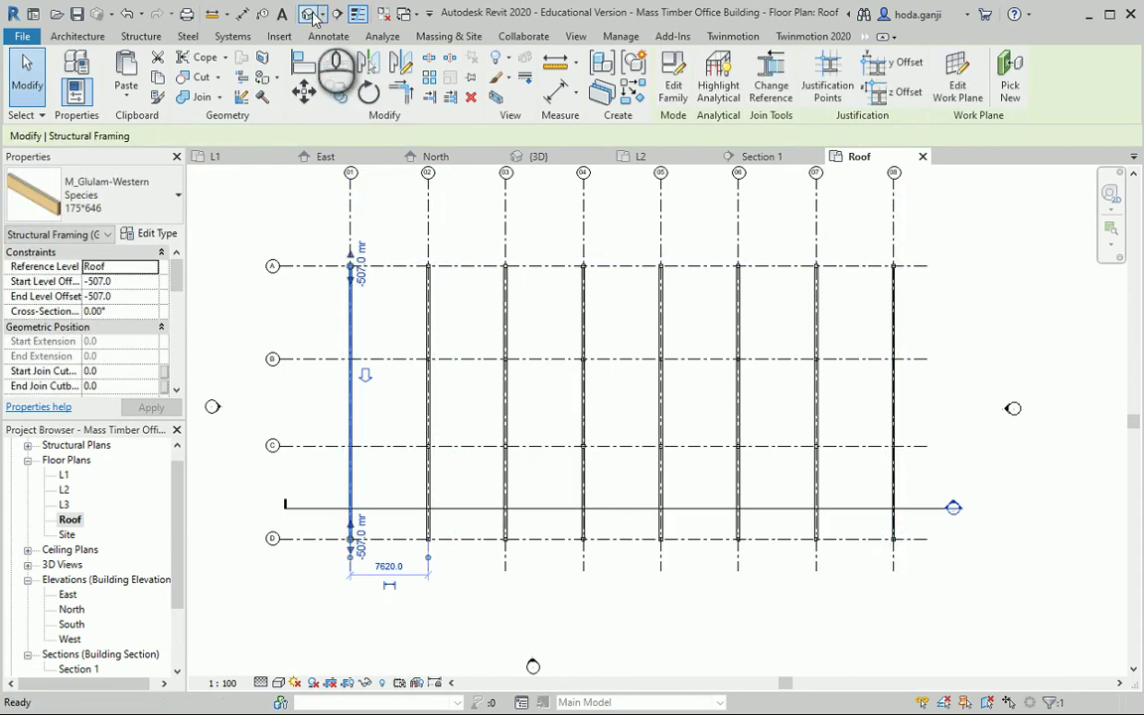
key(Escape)
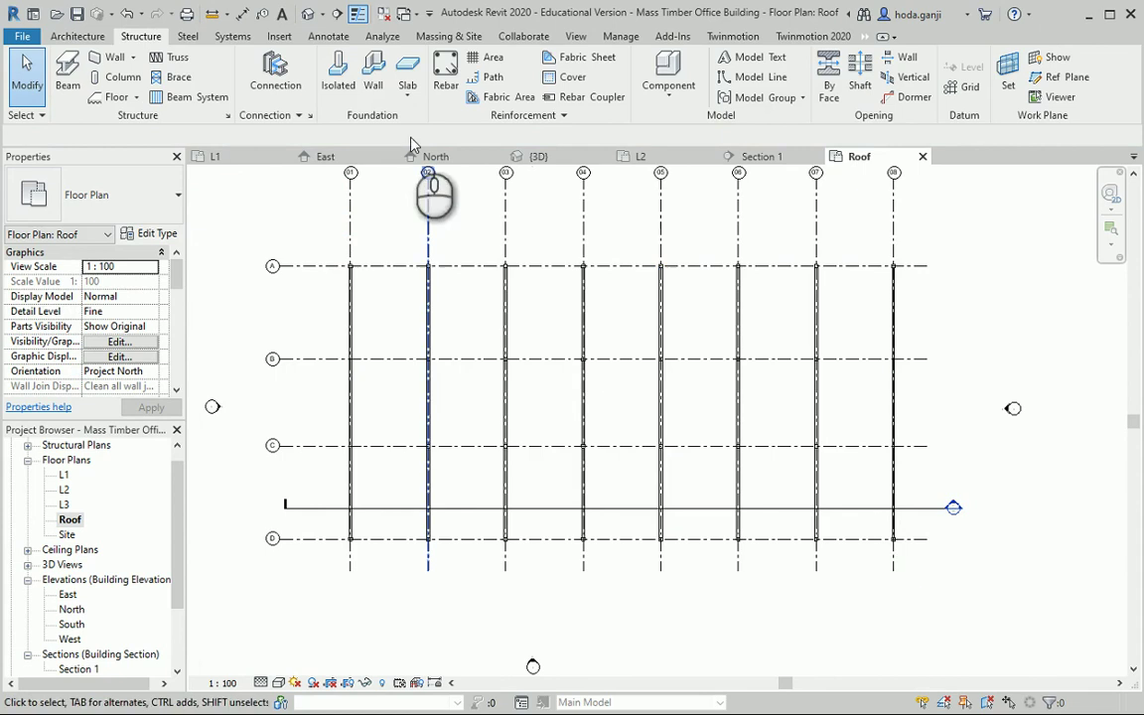
Open the default 3D view and examine the beams and columns of all frames from the front.
click(308, 15)
shift+middle_drag(606, 382, 915, 375)
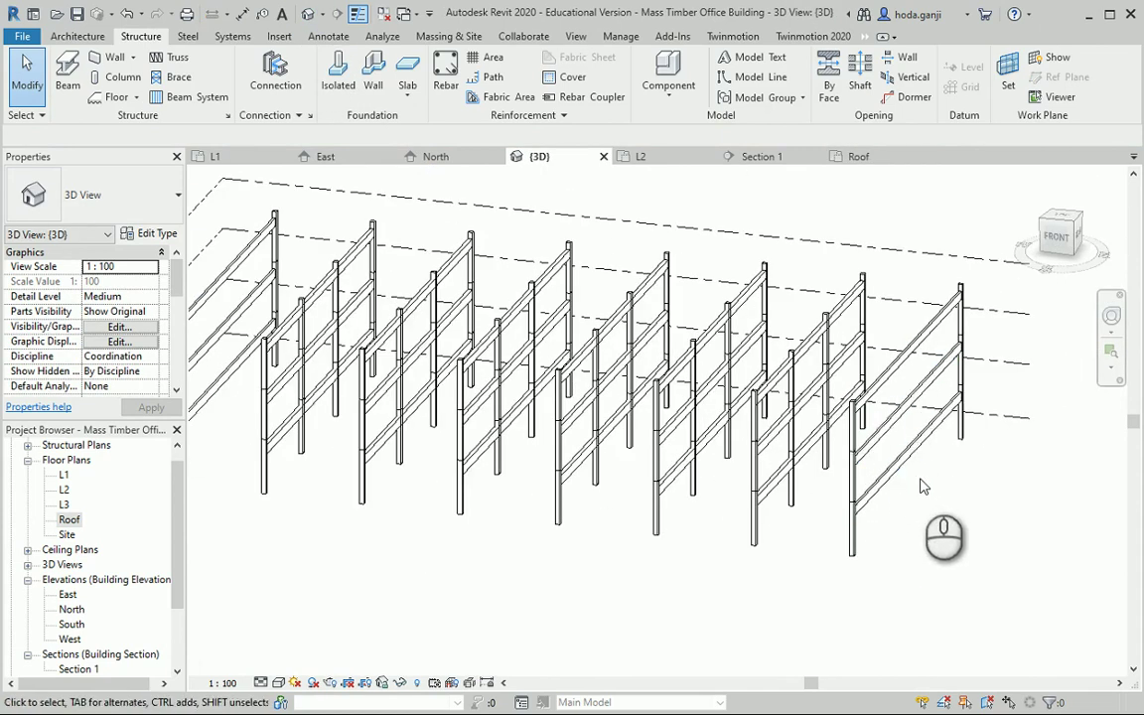
shift+middle_drag(921, 483, 704, 462)
shift+middle_drag(697, 519, 719, 483)
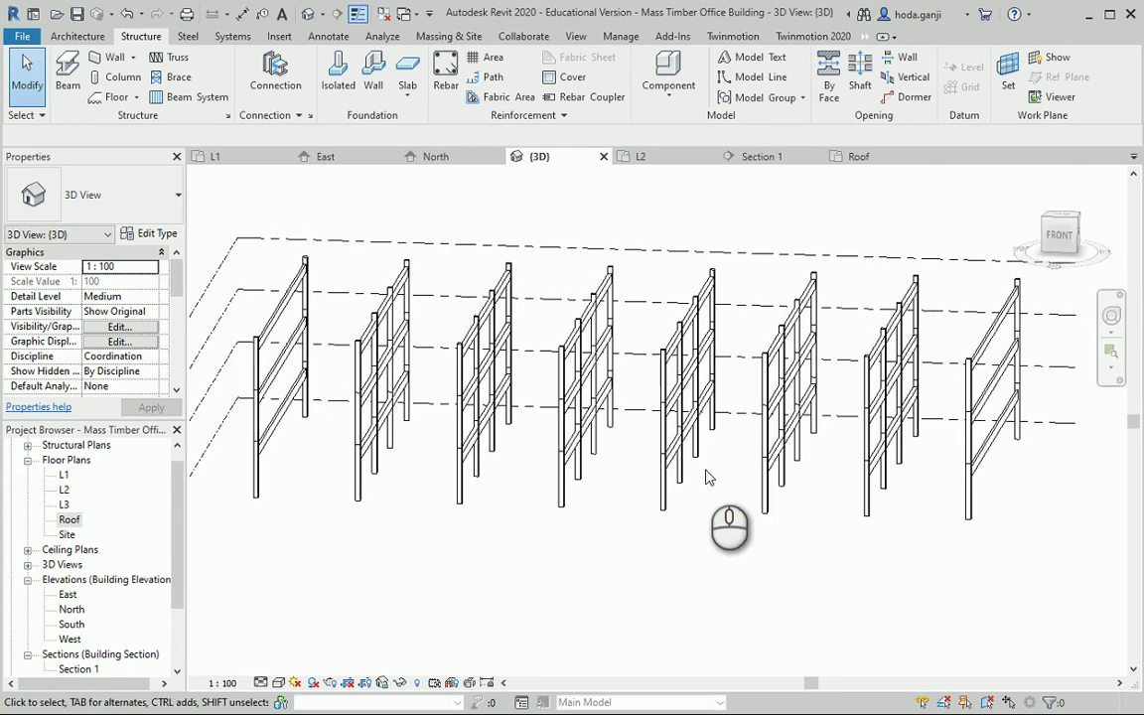